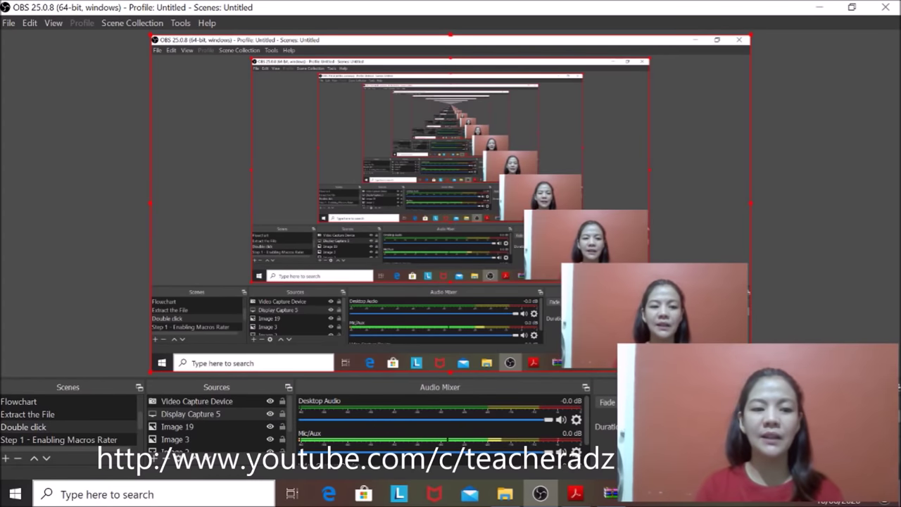
Step: Search Windows for 'ipcon' and open the DepEd Prescribed IPCRF Parts 1-4 SY 2019-2020 zip
click(181, 494)
text(ip)
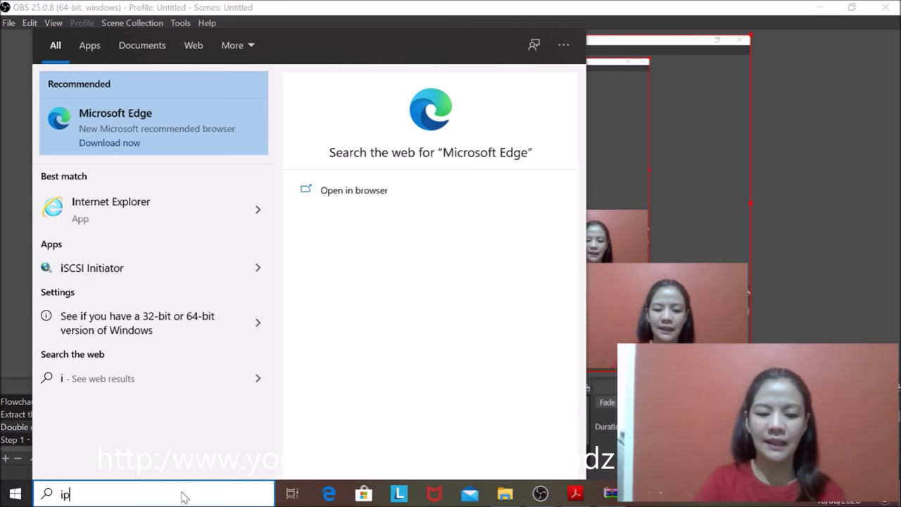
text(con)
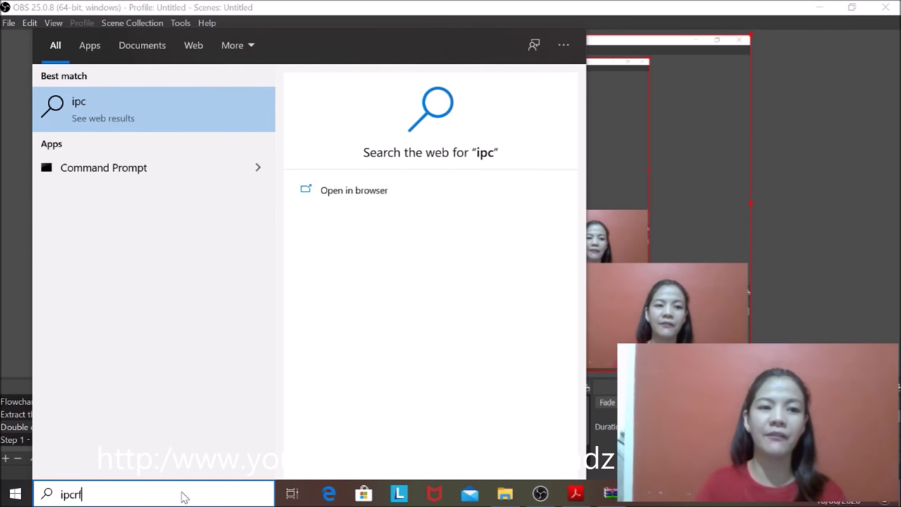
click(196, 114)
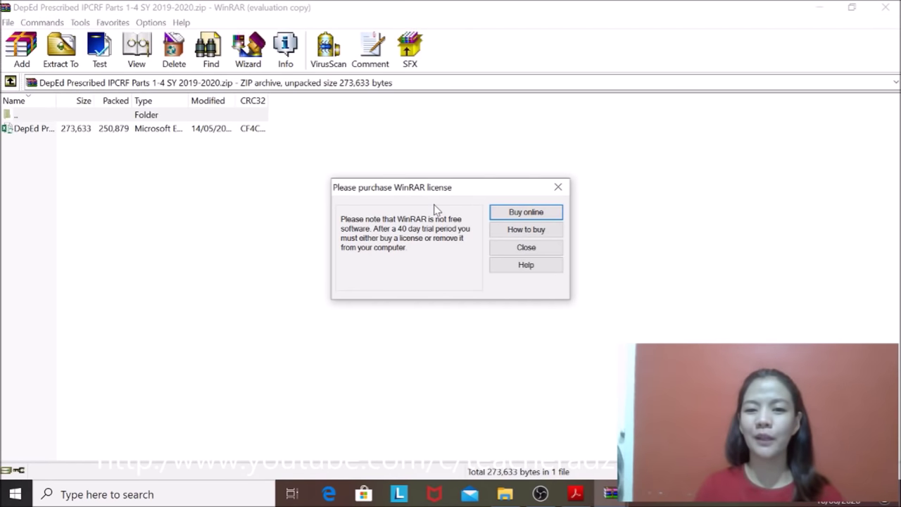
Step: Dismiss the licence reminder, extract the IPCRF Excel workbook to the Desktop, and close WinRAR
click(545, 247)
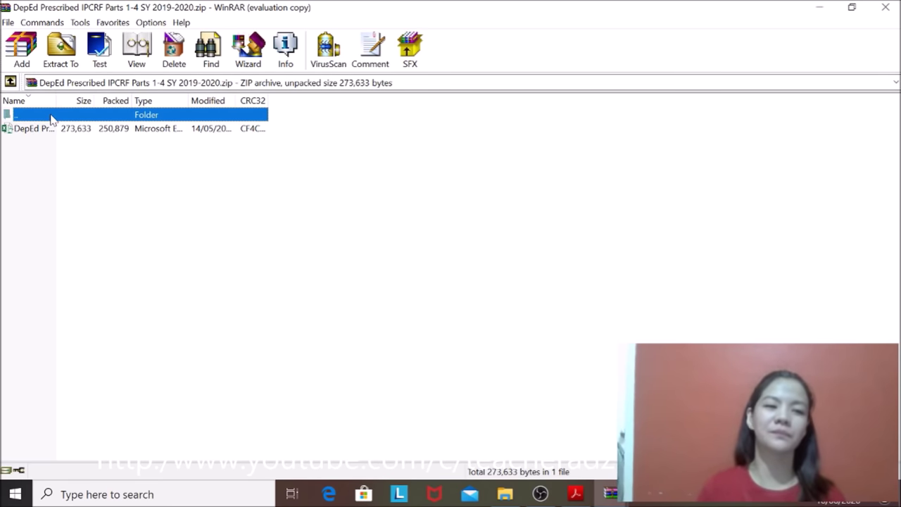
click(37, 136)
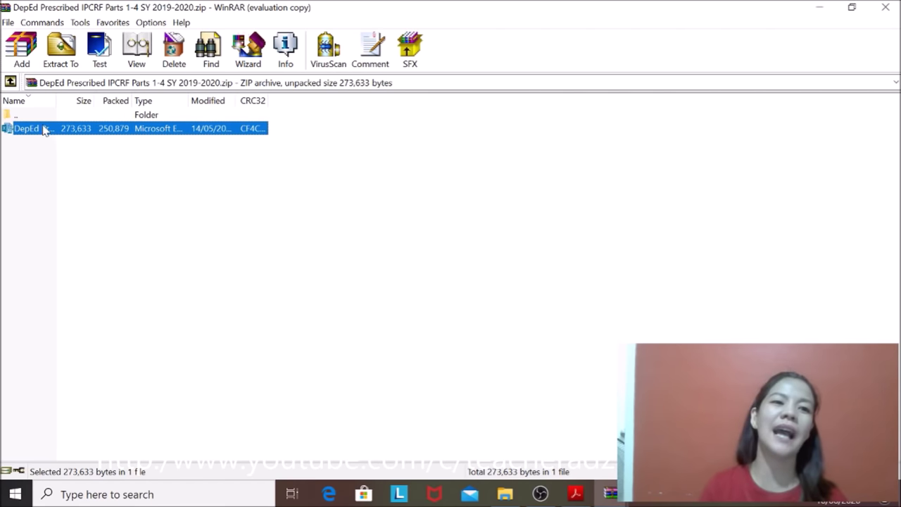
click(10, 117)
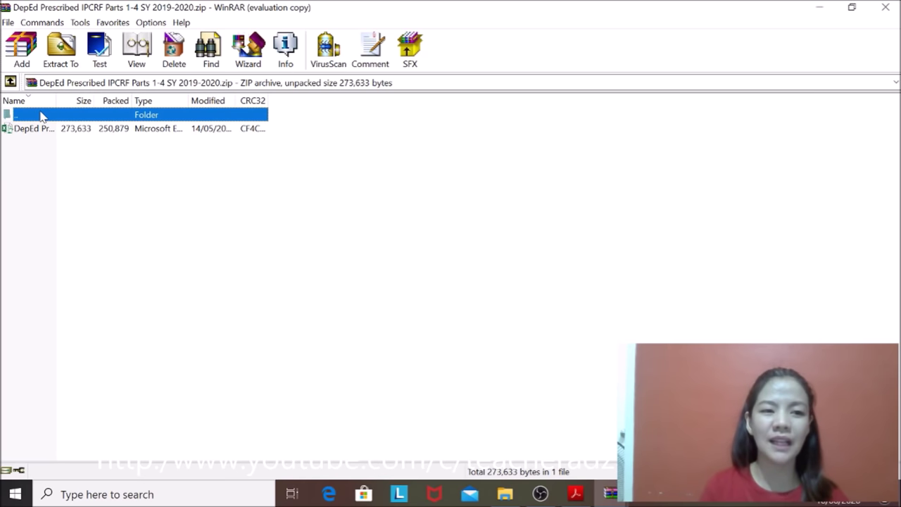
right_click(41, 116)
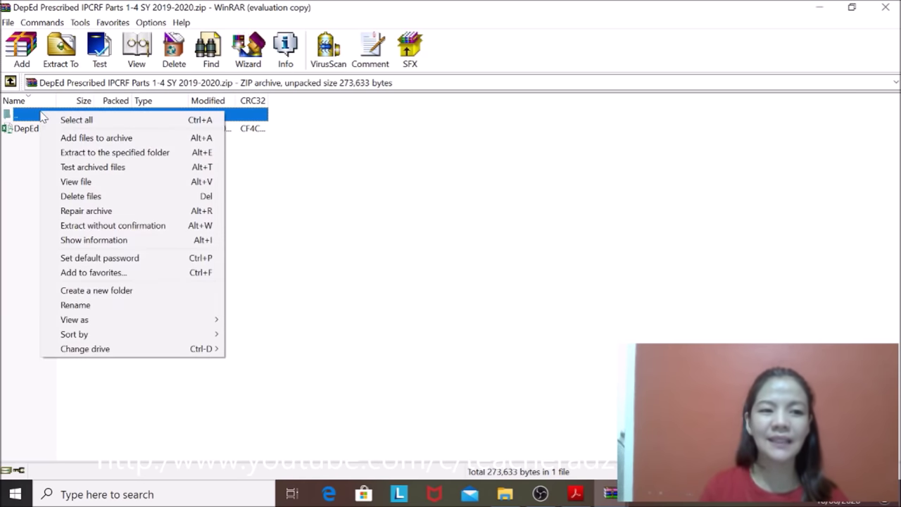
click(84, 153)
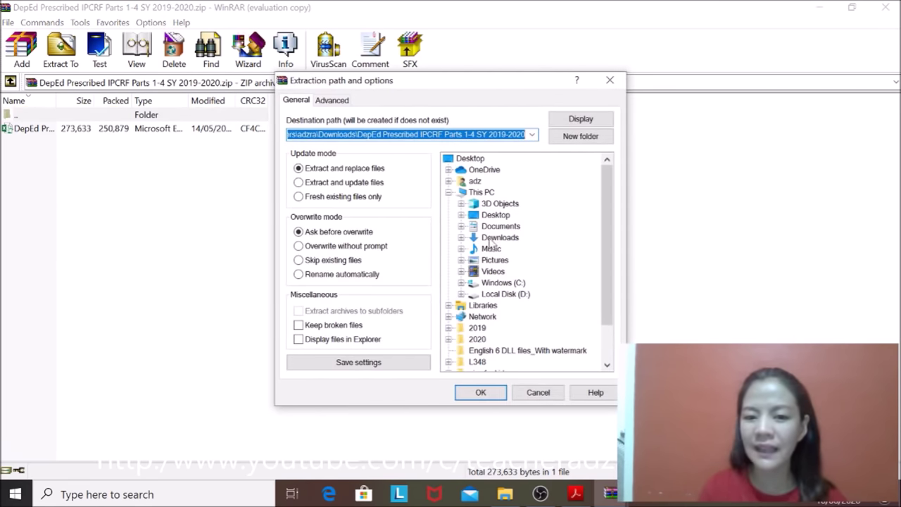
click(493, 215)
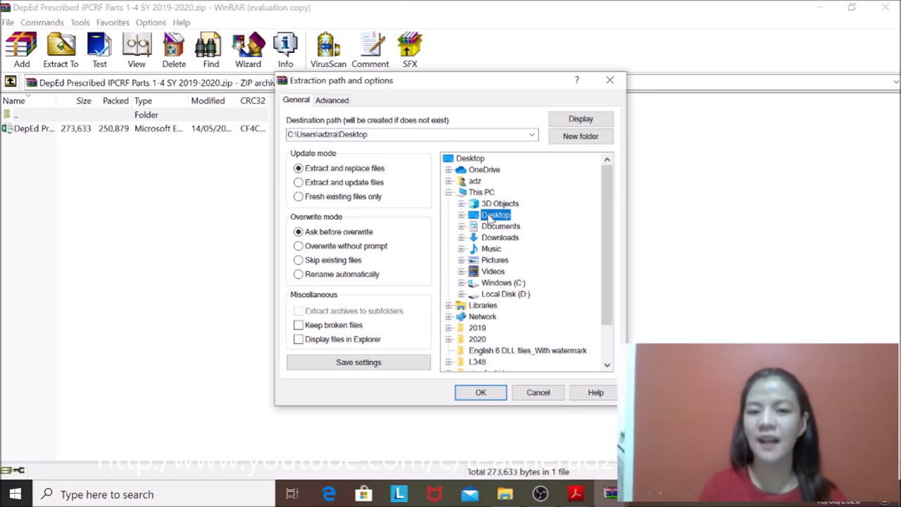
click(481, 393)
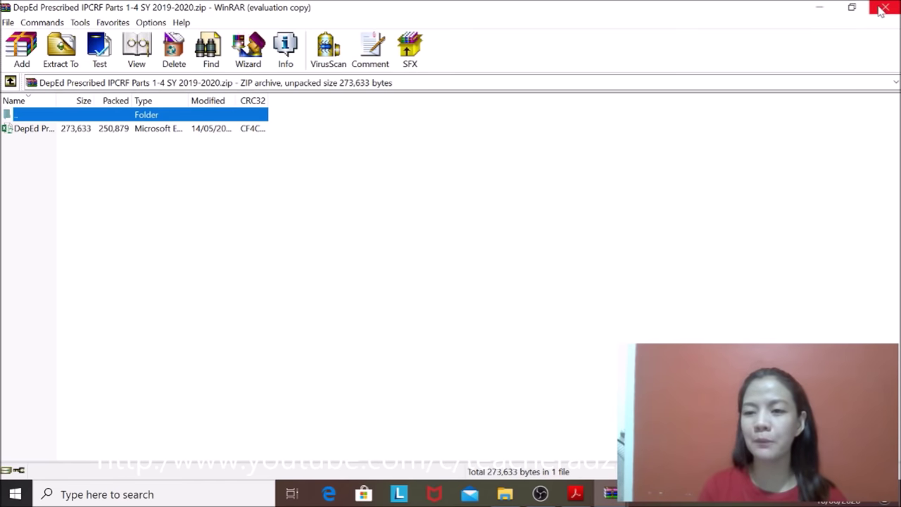
click(884, 9)
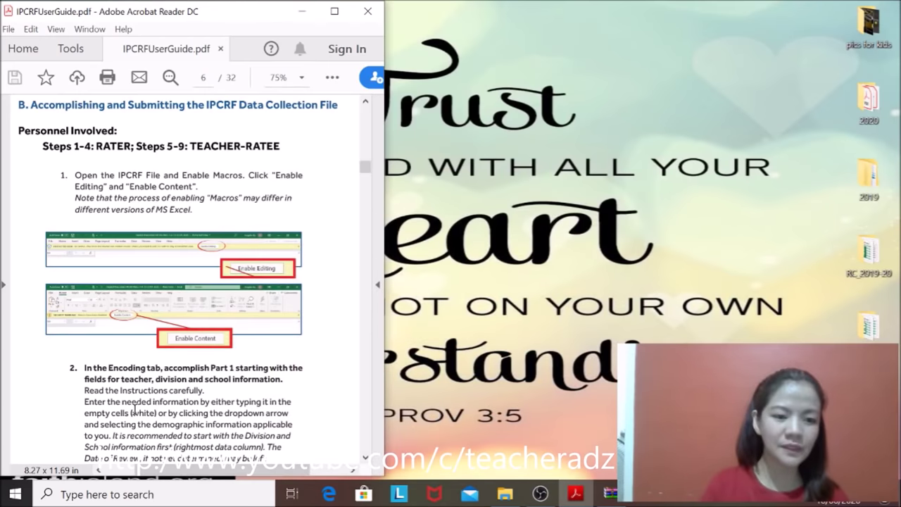
Step: Minimize the PDF guide and open DepEd Prescribed IPCRF Parts 1-4 SY 2019-2020.xlsm from the Desktop
click(301, 12)
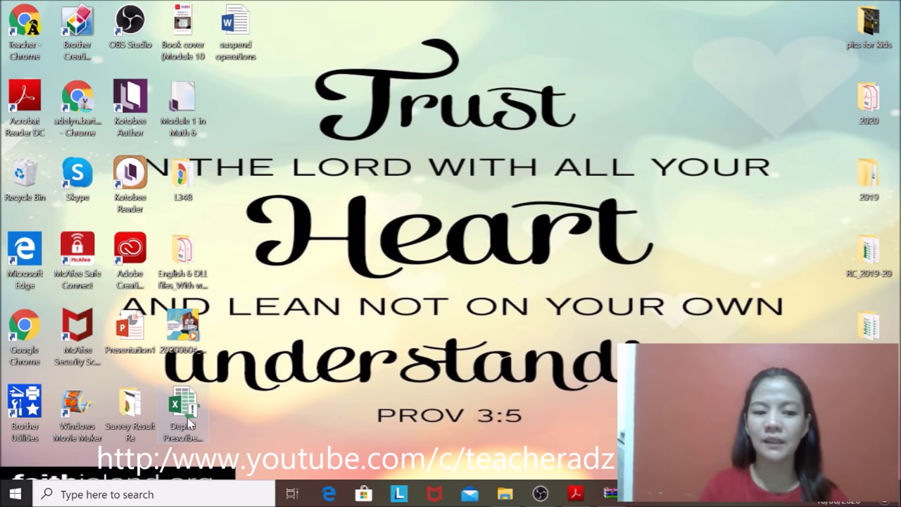
double_click(187, 419)
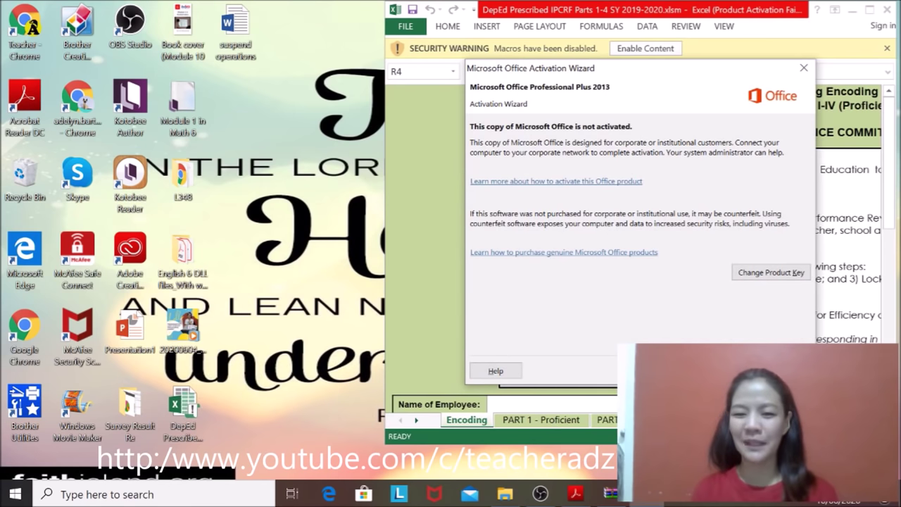
key(Escape)
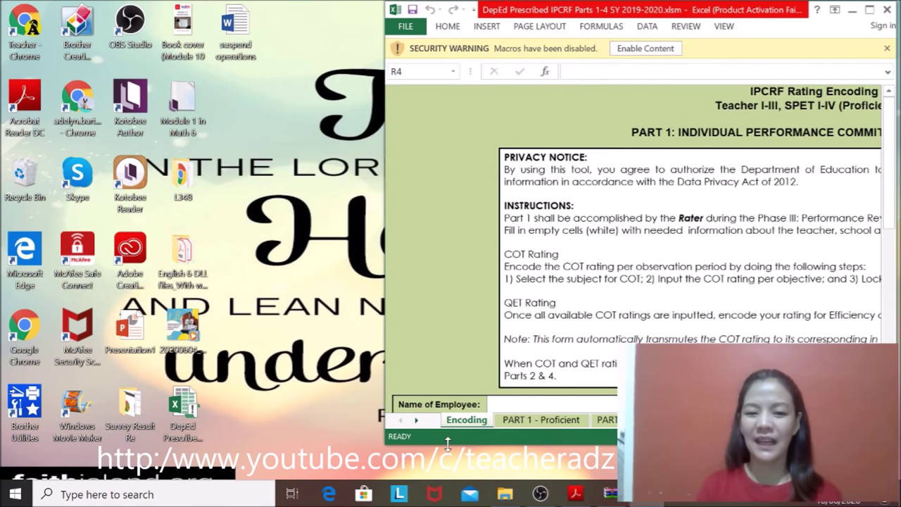
Step: Make the workbook window taller and show IPCRFUserGuide.pdf's page 6 macro steps beside it
drag(448, 442, 438, 479)
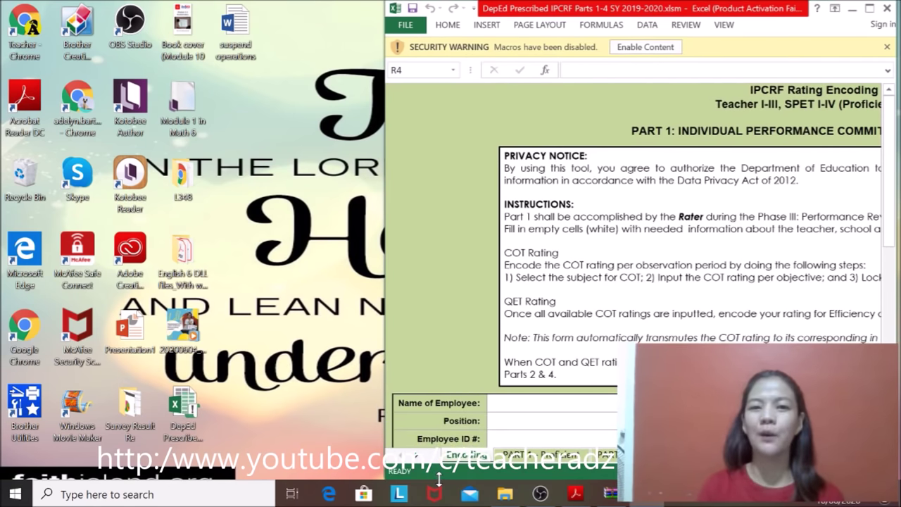
mouse_move(645, 492)
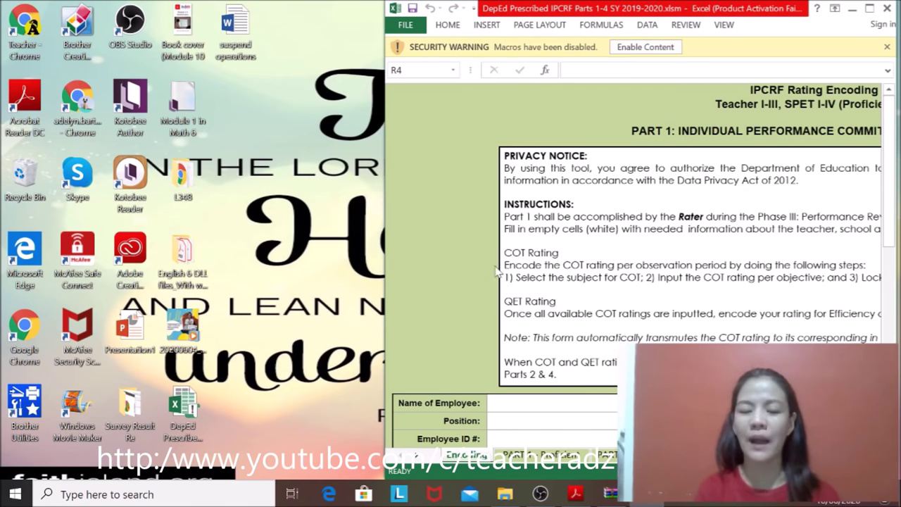
click(581, 500)
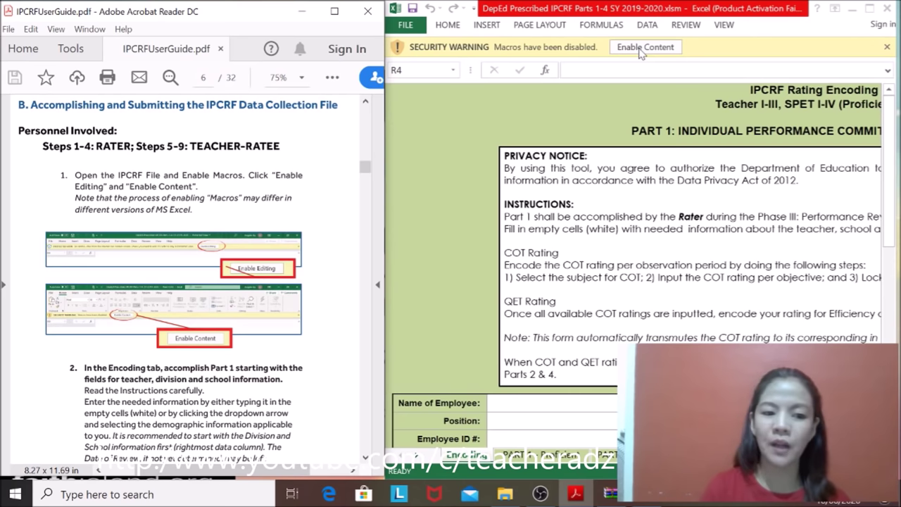
click(613, 407)
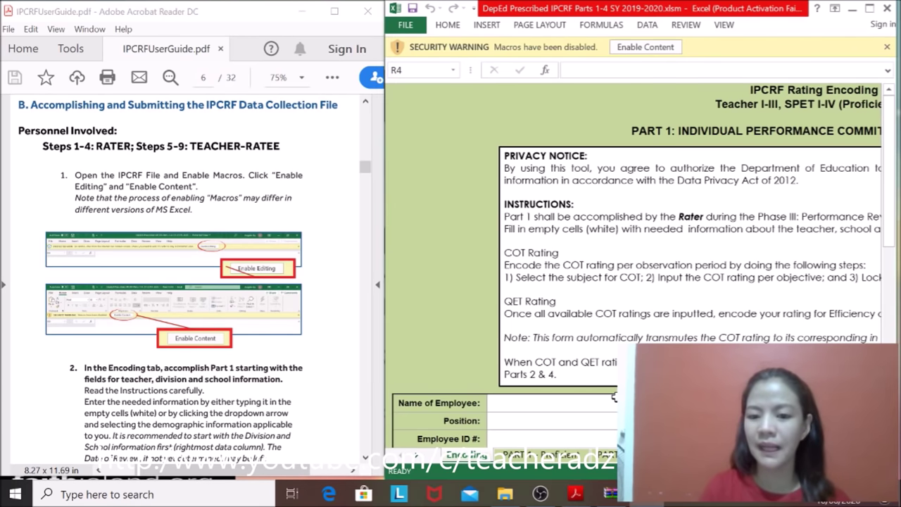
Step: Enable the workbook's macros and scroll the user guide to the manual macro instructions
click(613, 407)
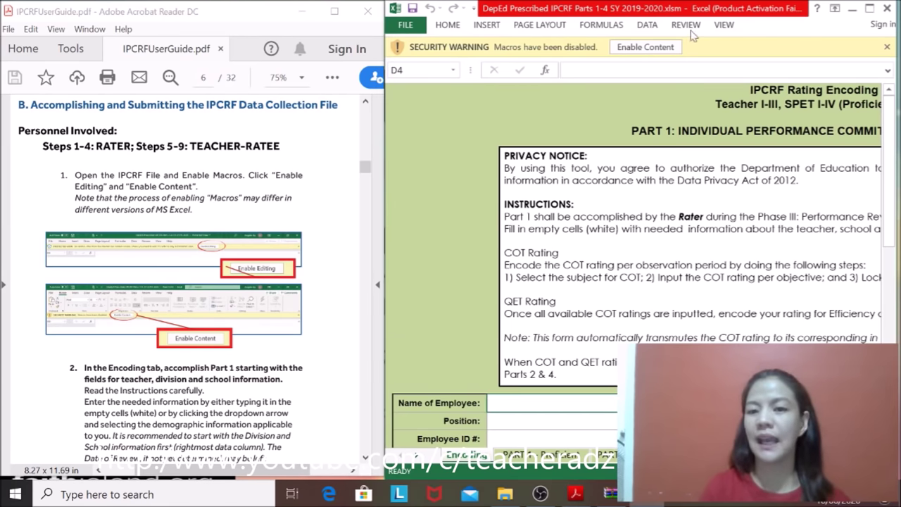
click(644, 47)
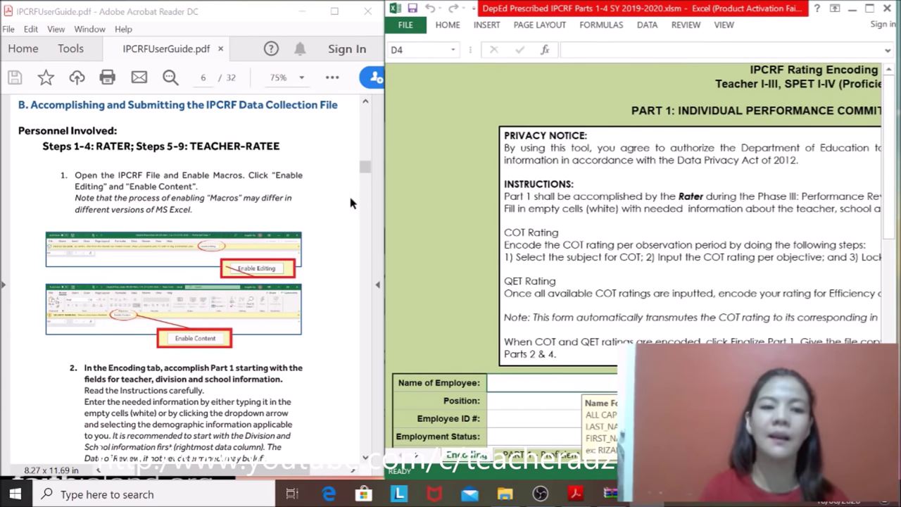
drag(364, 174, 364, 178)
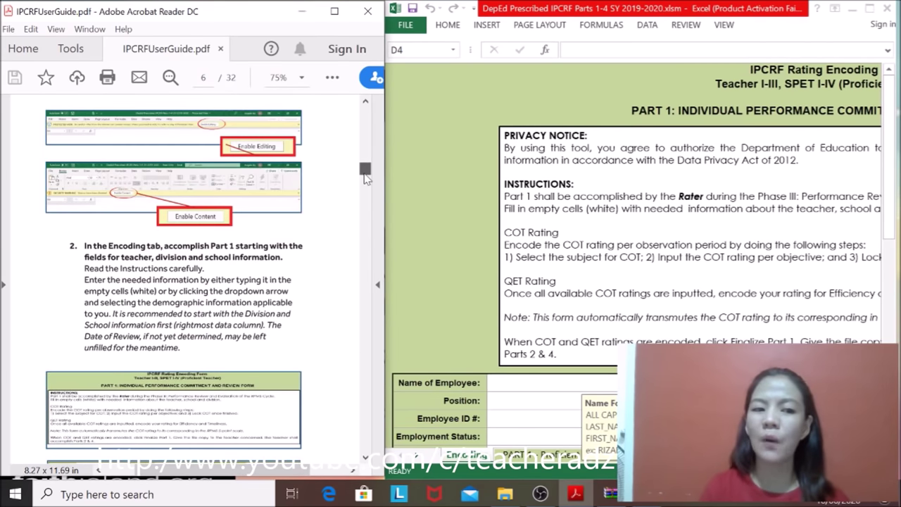
drag(364, 178, 364, 176)
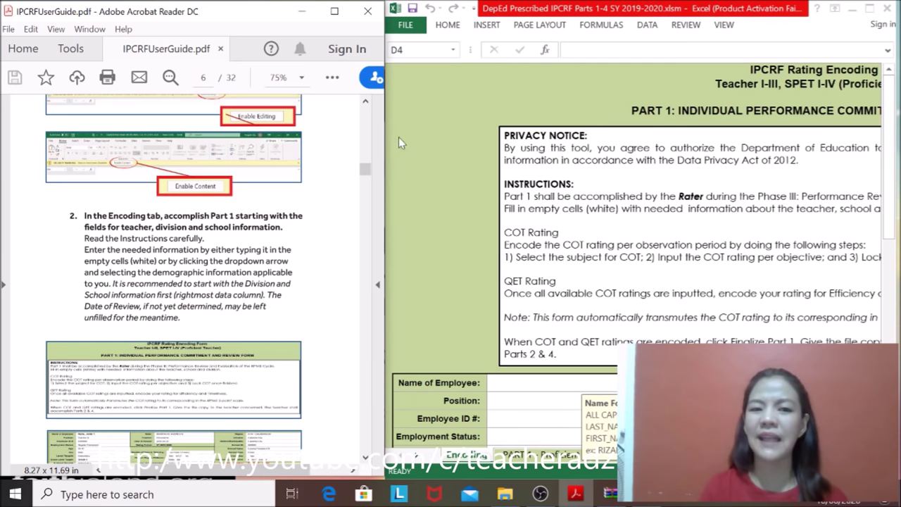
drag(365, 170, 365, 179)
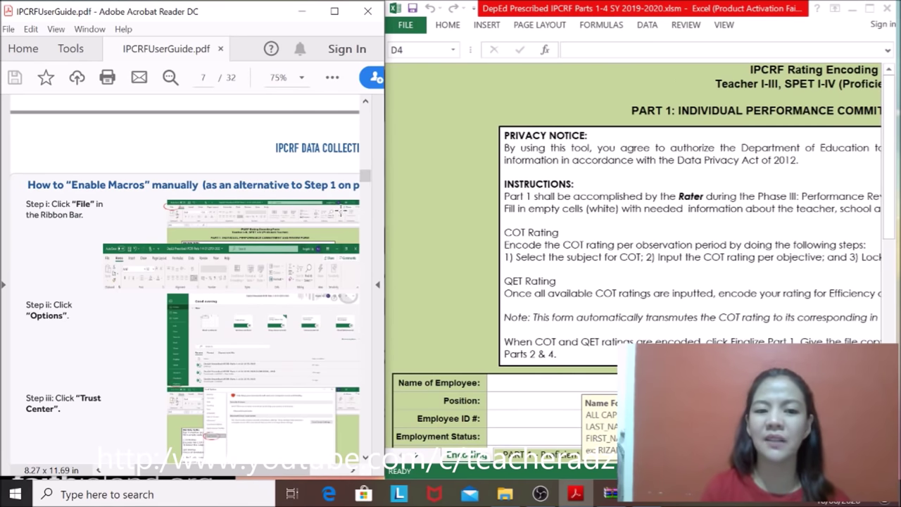
drag(365, 177, 367, 177)
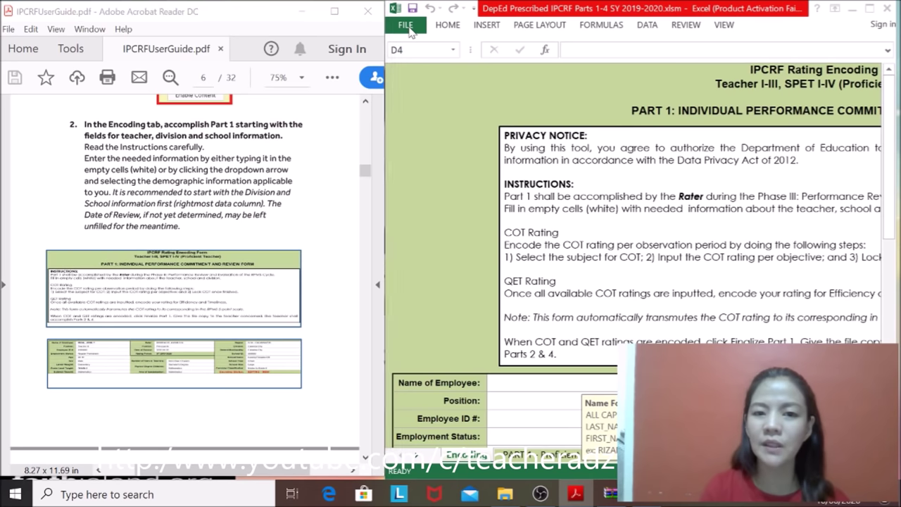
click(410, 32)
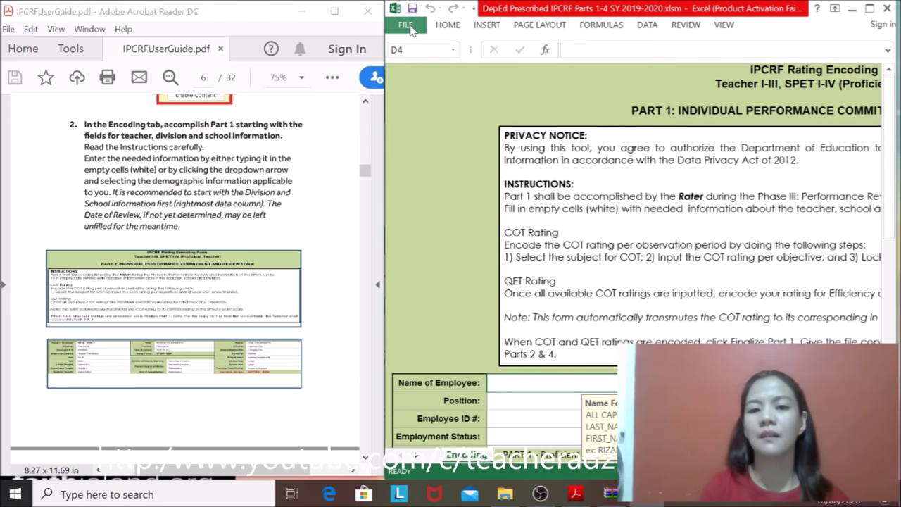
Step: Set Trust Center macro settings to 'Disable all macros with notification' and close Excel Options
click(409, 29)
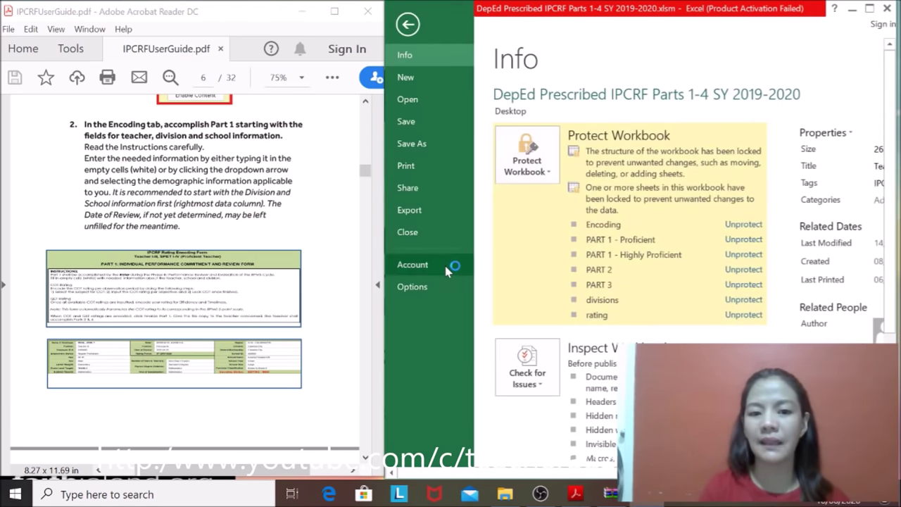
click(412, 288)
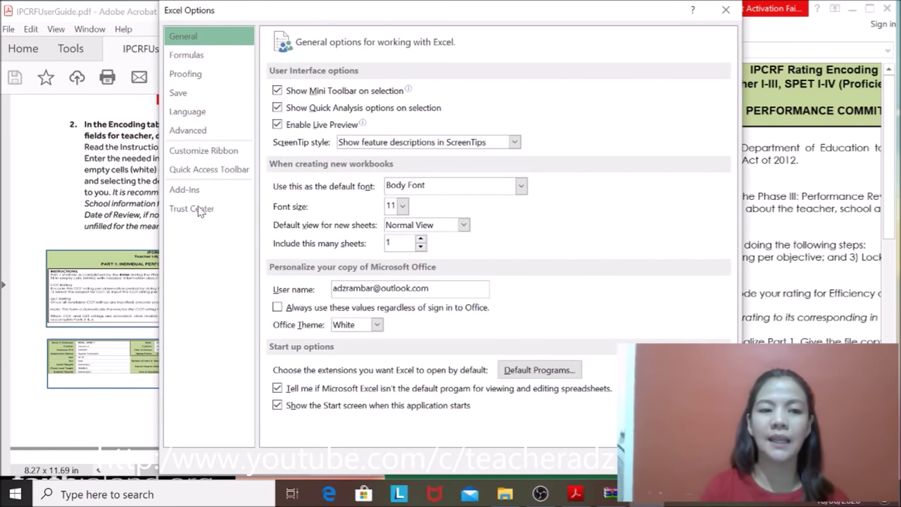
click(200, 212)
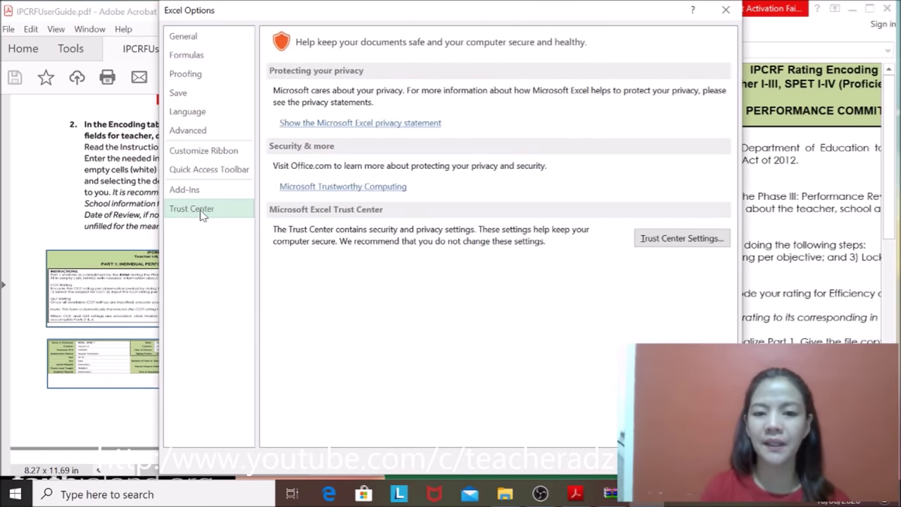
click(693, 239)
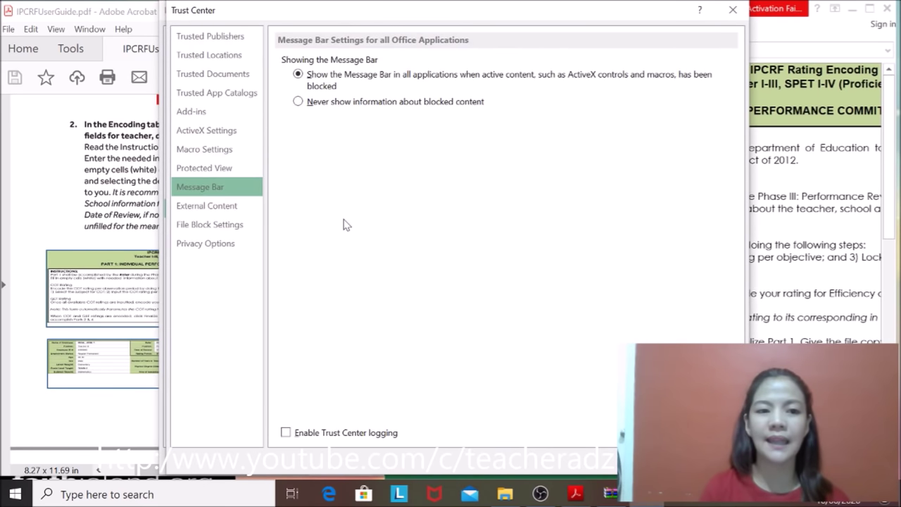
click(200, 149)
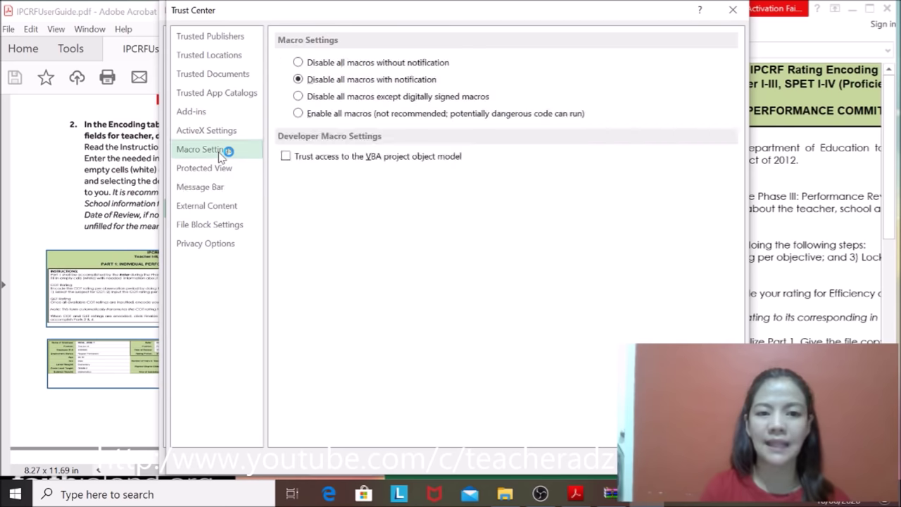
click(299, 114)
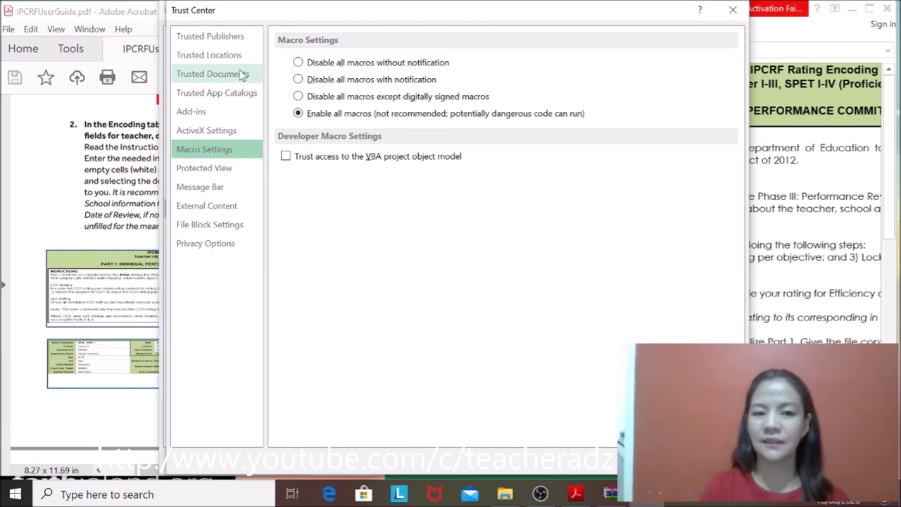
click(297, 80)
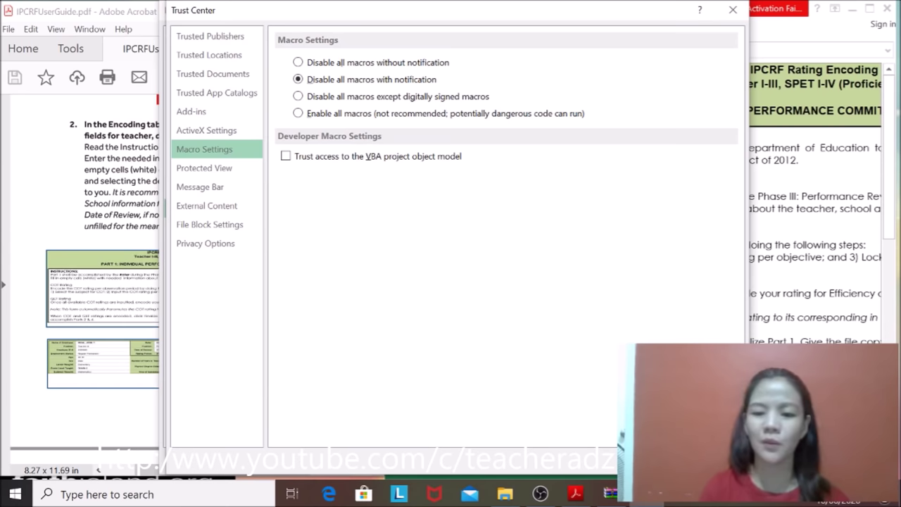
key(Return)
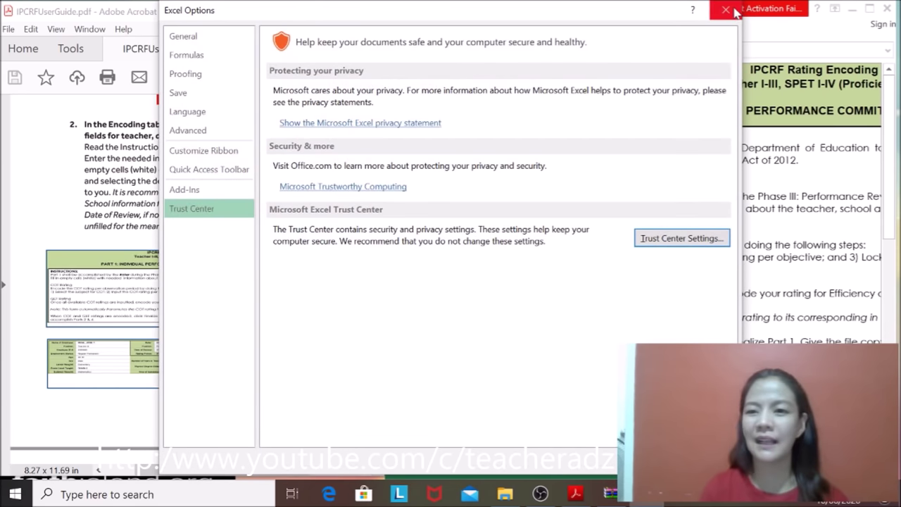
click(725, 10)
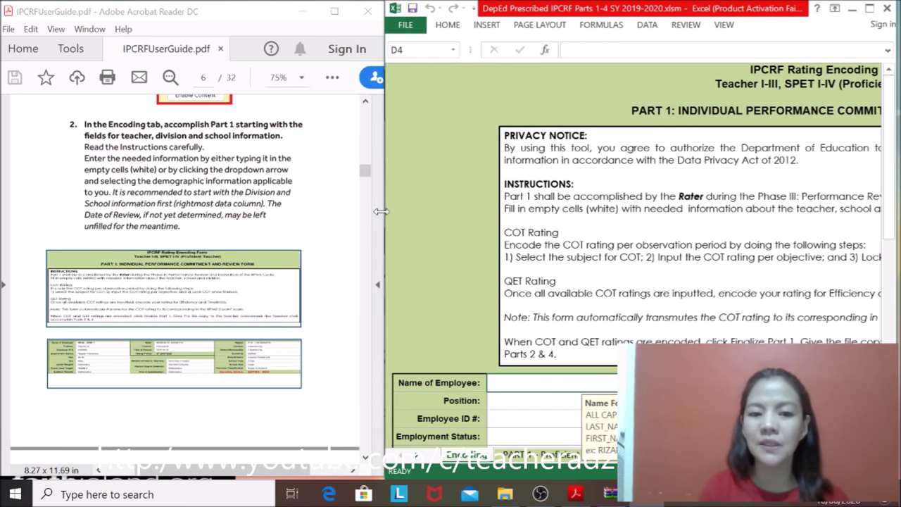
Step: Widen the Excel window leftward over the PDF guide and maximize it
drag(380, 211, 153, 211)
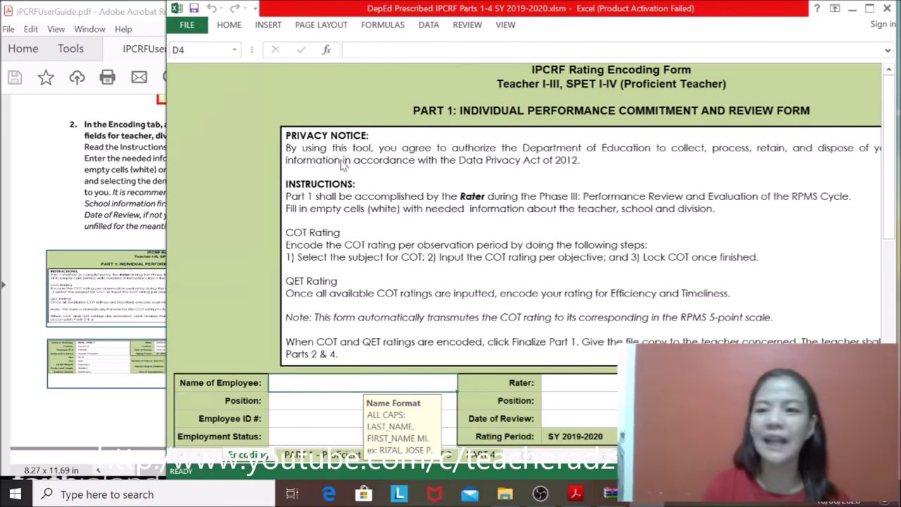
click(853, 8)
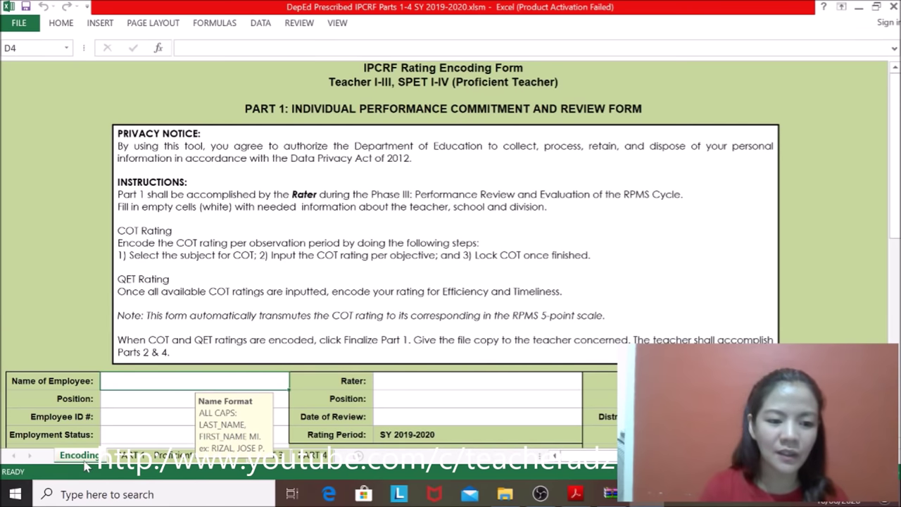
Step: Browse the PART 1 through PART 4 sheets, then return to the Encoding sheet
click(151, 462)
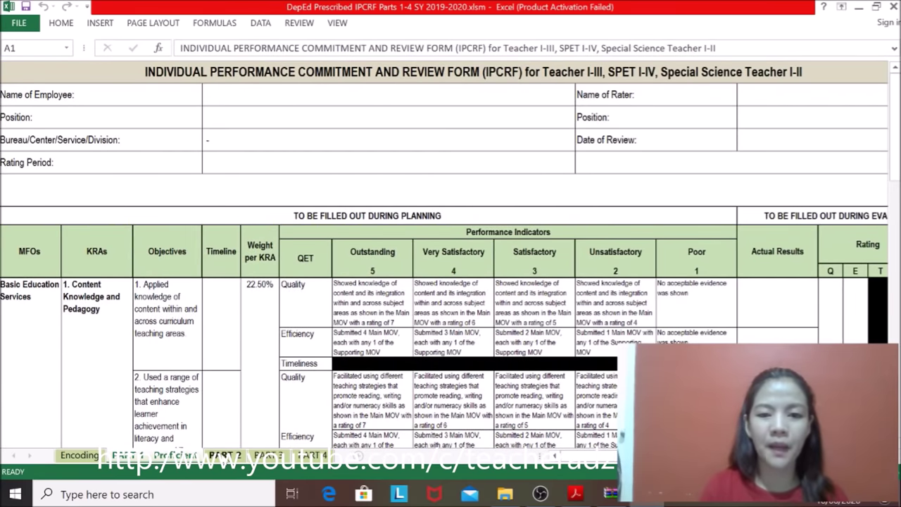
click(225, 456)
click(271, 456)
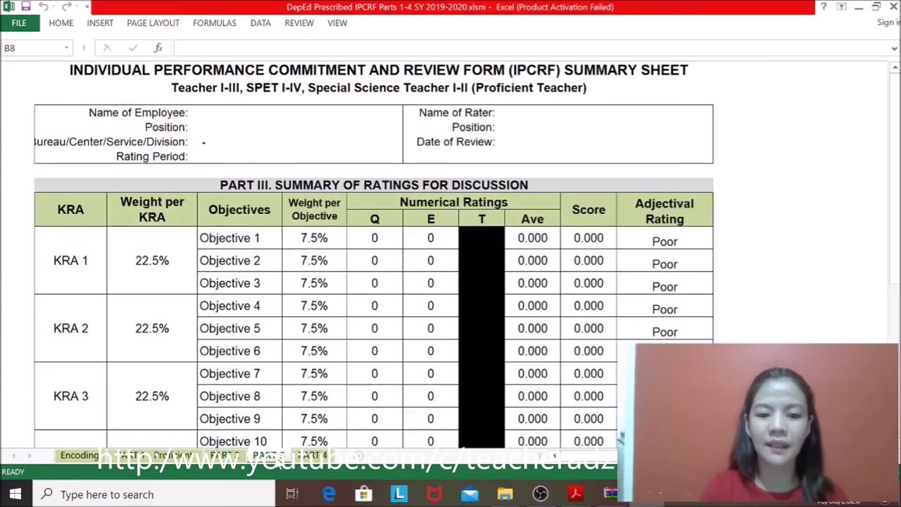
click(310, 455)
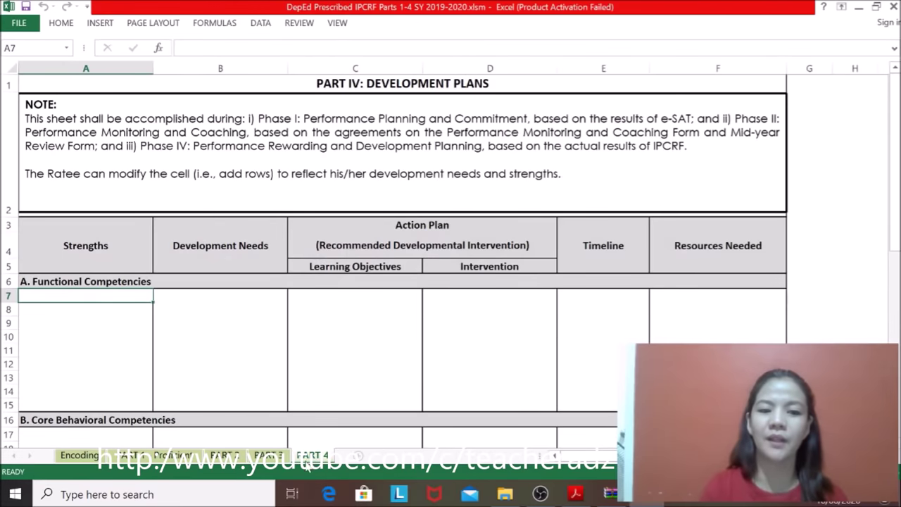
click(269, 456)
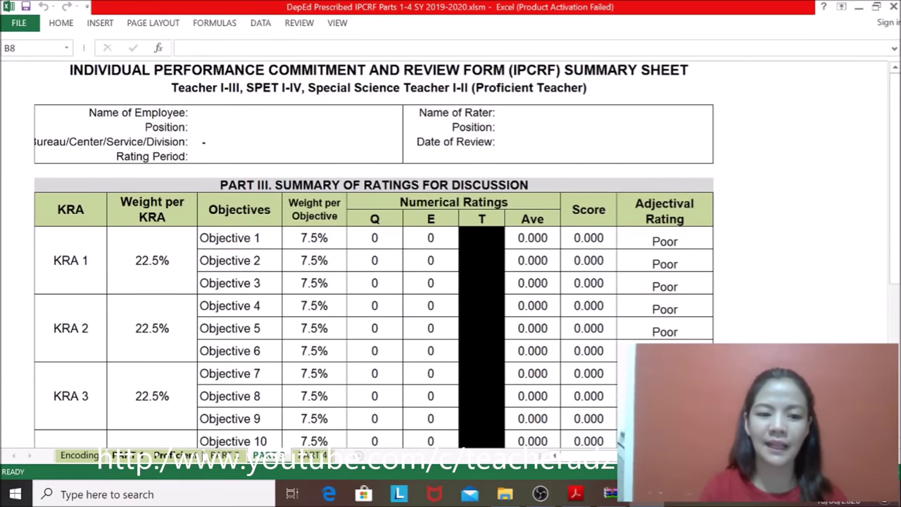
click(225, 455)
click(147, 455)
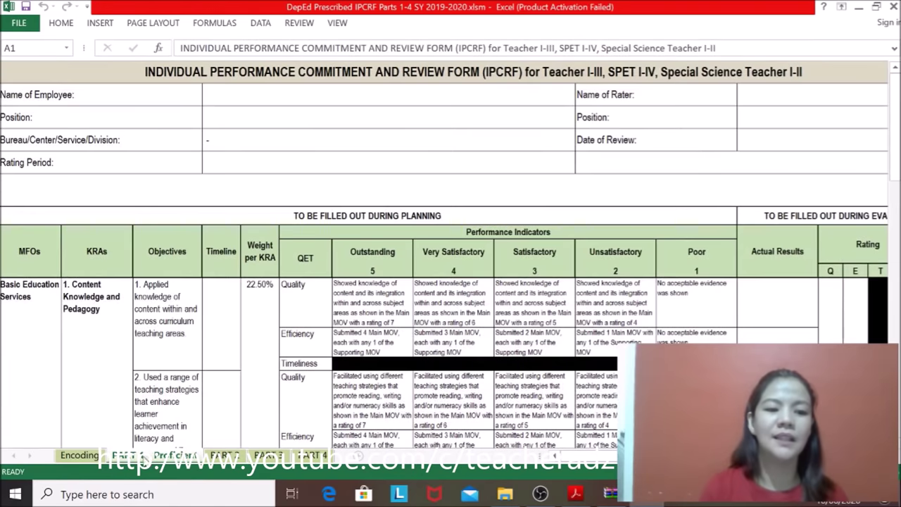
click(79, 455)
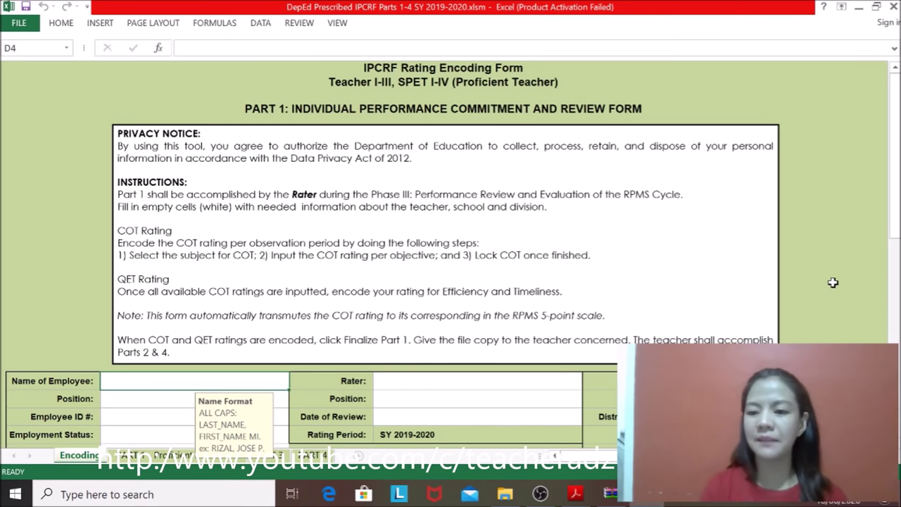
Step: Step through the employee and school information fields using the arrow and Tab keys
key(Down)
key(Down)
key(Down)
scroll(832, 283, down, 1)
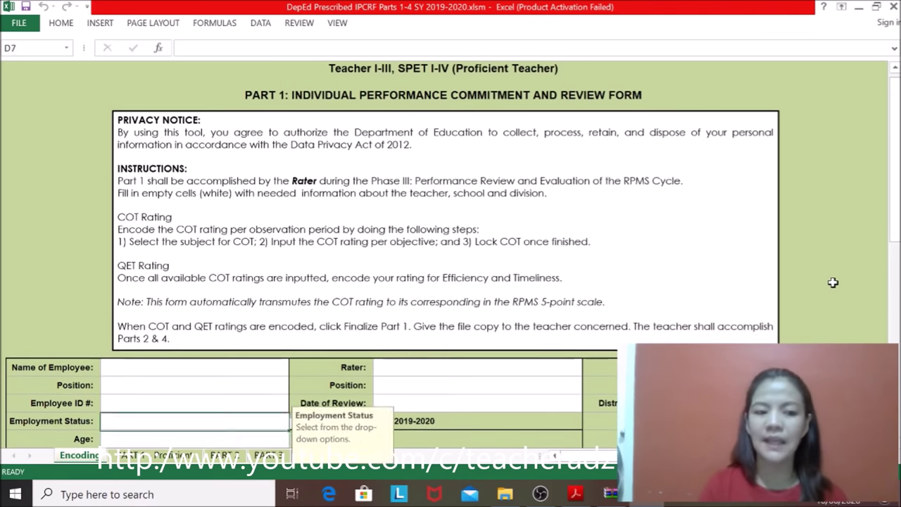
key(Up)
key(Up)
key(Up)
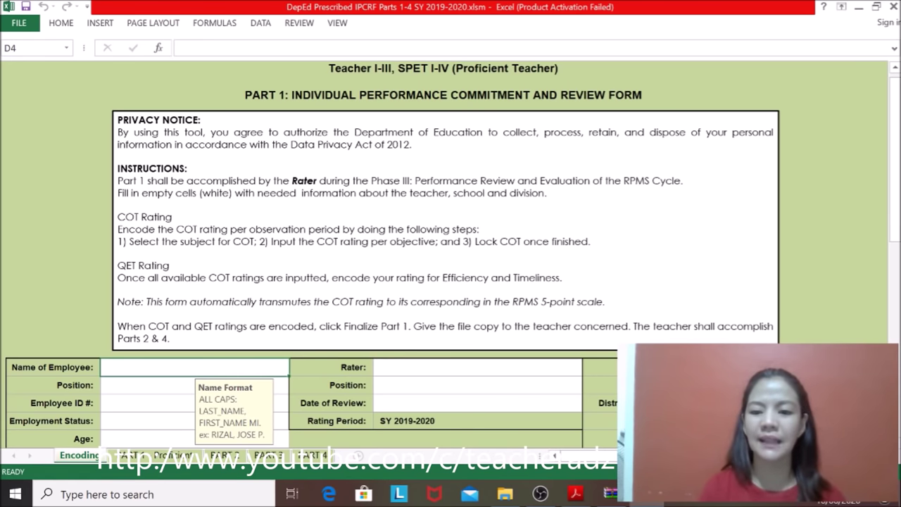
key(Tab)
key(Down)
key(Down)
key(Down)
key(Down)
key(Down)
key(Down)
key(Down)
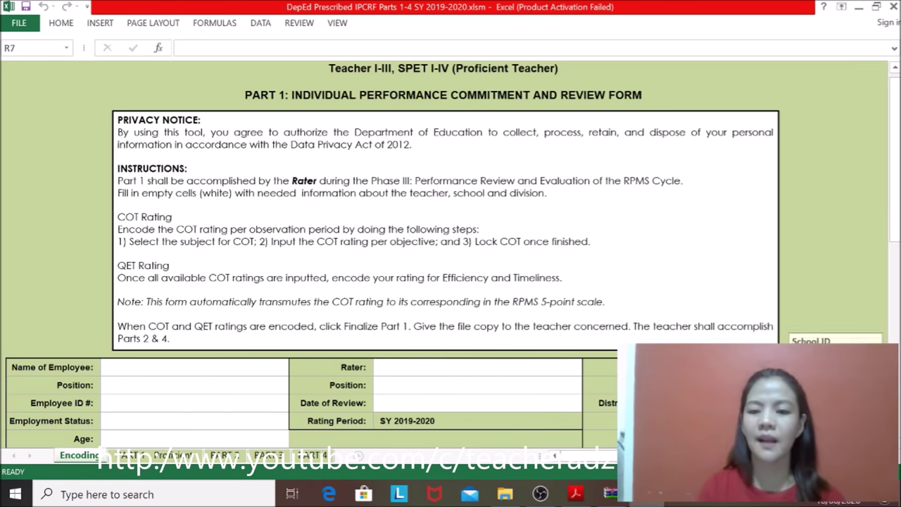
key(Up)
key(Up)
key(Up)
key(Up)
key(Up)
key(Up)
key(Up)
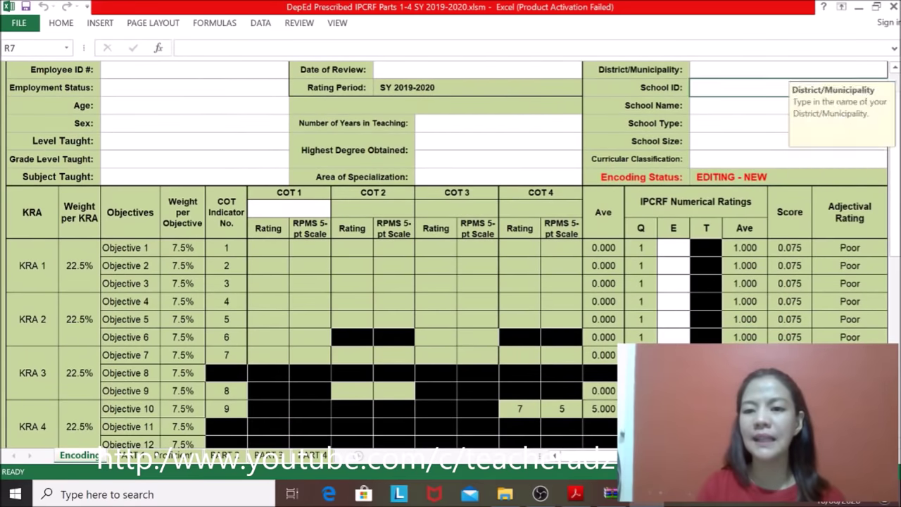
key(Down)
key(Down)
key(Down)
key(Down)
key(Down)
key(Down)
key(Down)
key(Down)
key(Down)
key(Down)
key(Down)
key(Down)
key(Down)
key(Down)
key(Down)
key(Down)
key(Down)
key(Down)
key(Down)
key(Down)
key(Up)
key(Up)
key(Up)
key(Up)
key(Up)
key(Up)
key(Up)
key(Up)
key(Up)
key(Up)
key(Up)
key(Up)
key(Up)
key(Up)
key(Up)
key(Up)
key(Up)
key(Up)
key(Up)
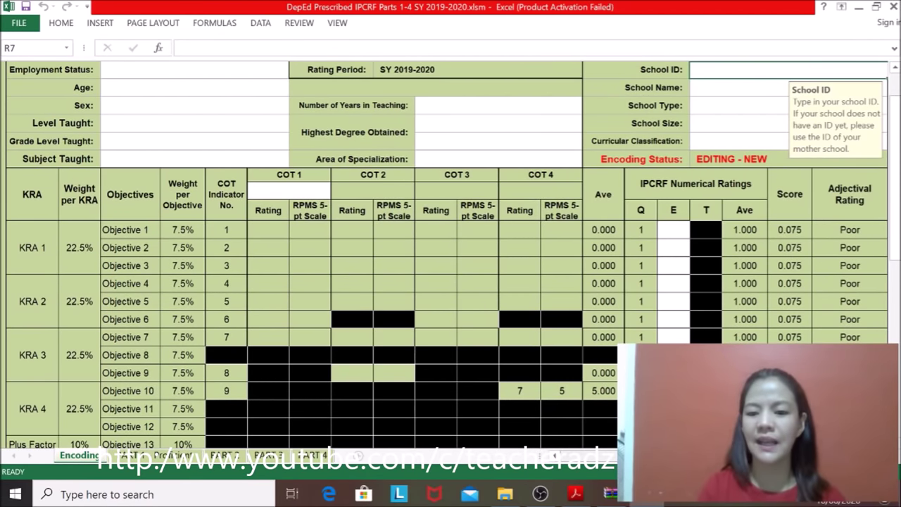
Step: Scroll to show Region through Curricular Classification and select the Region cell
scroll(445, 261, right, 2)
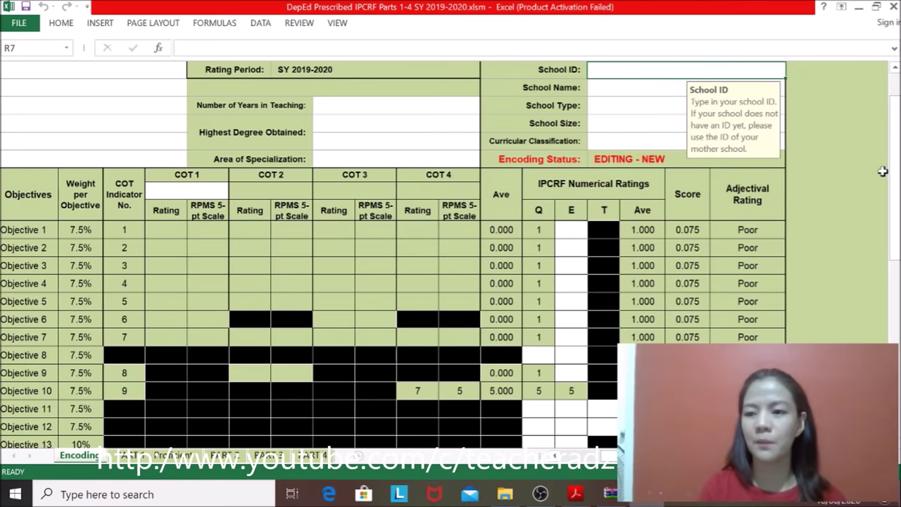
mouse_move(895, 232)
mouse_down()
mouse_move(896, 203)
mouse_move(897, 219)
mouse_up()
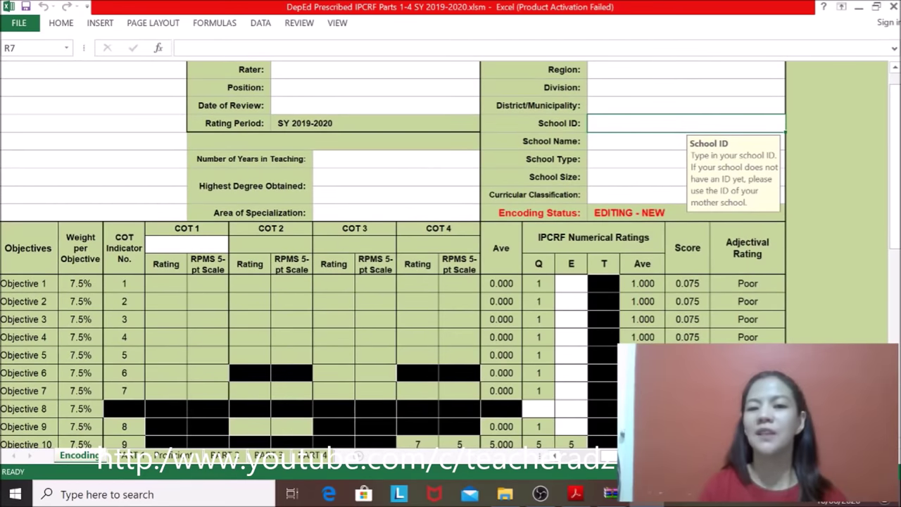
click(893, 69)
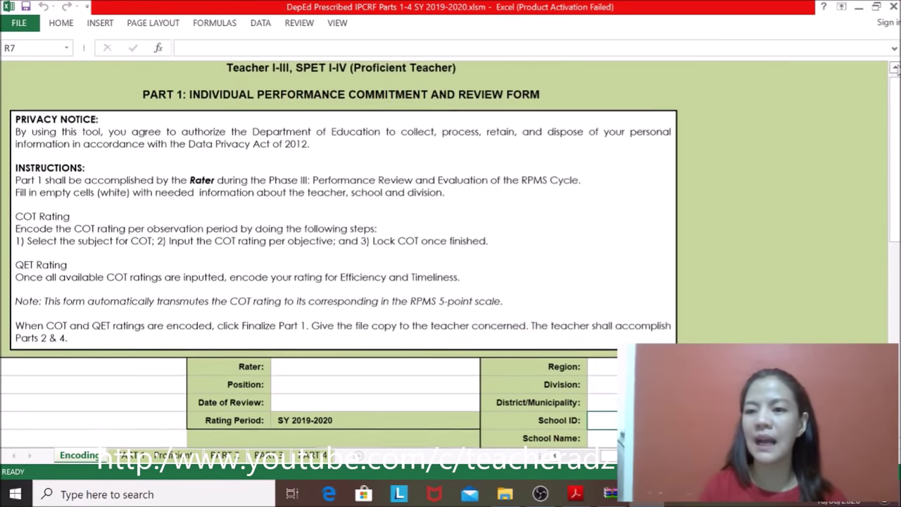
scroll(451, 254, down, 5)
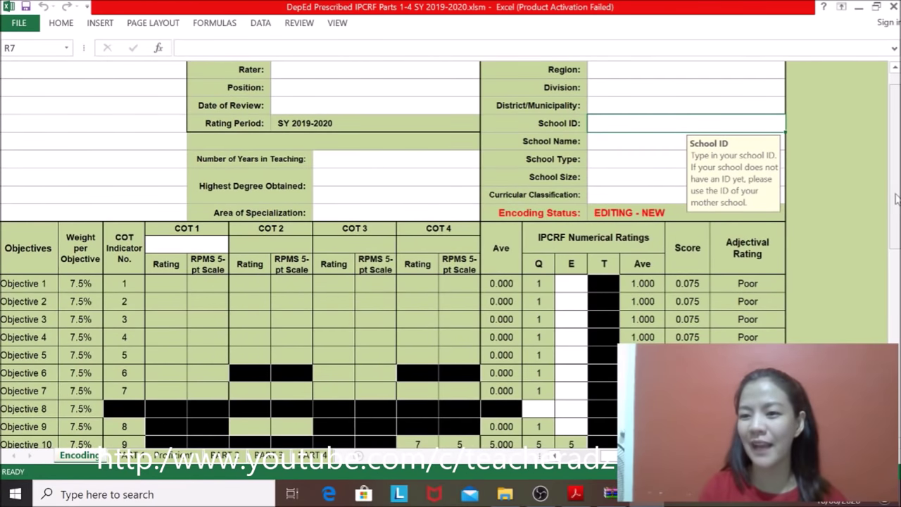
drag(896, 200, 898, 202)
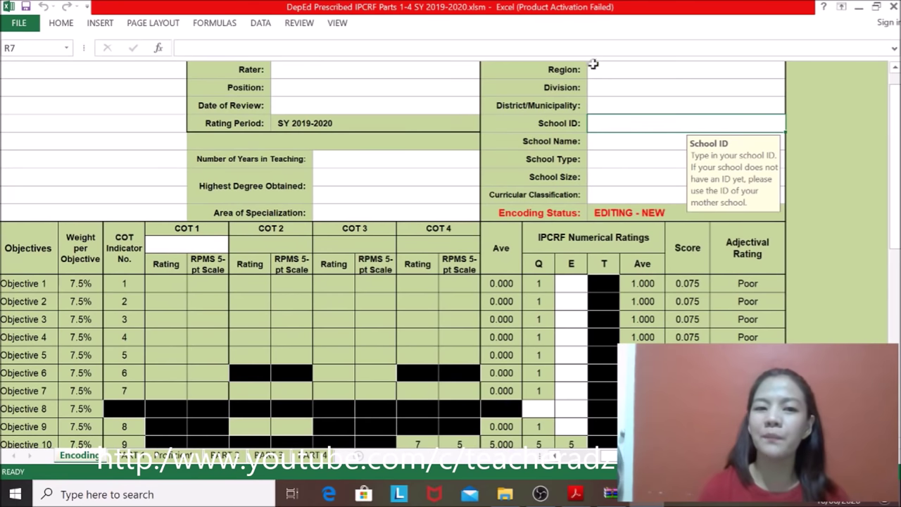
click(643, 73)
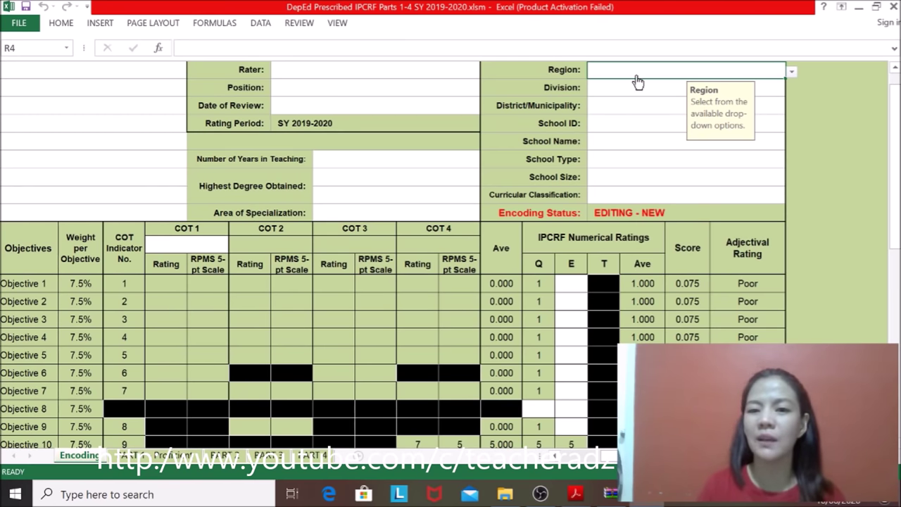
Step: Open the Region drop-down, browse to National Capital Region (NCR), cancel, and reopen the list
key(alt+Down)
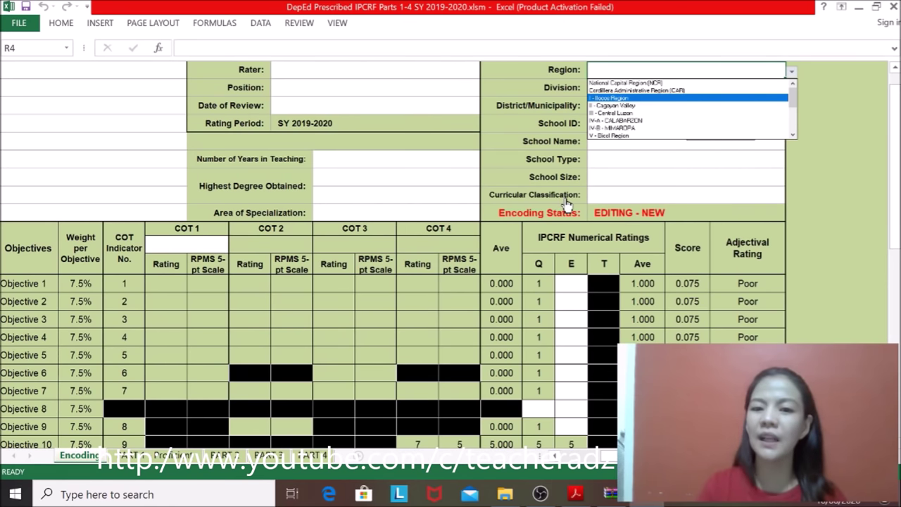
key(Up)
key(Up)
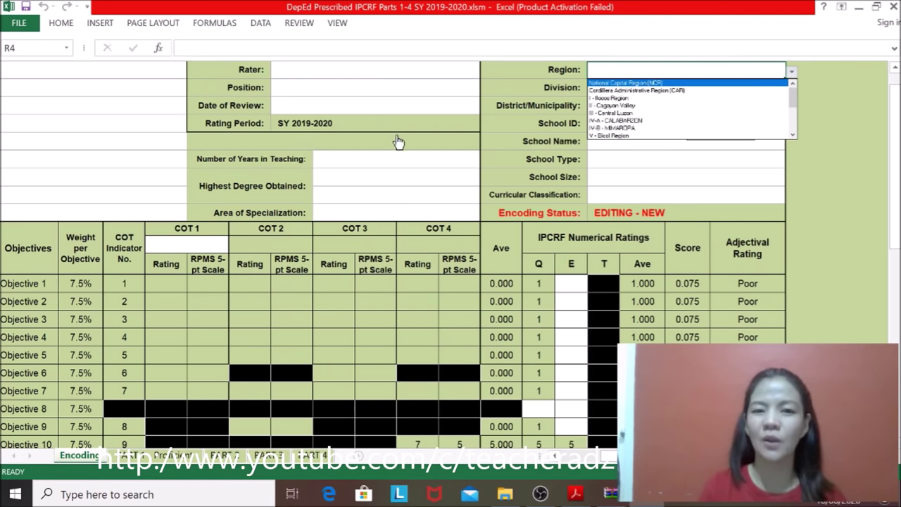
key(Escape)
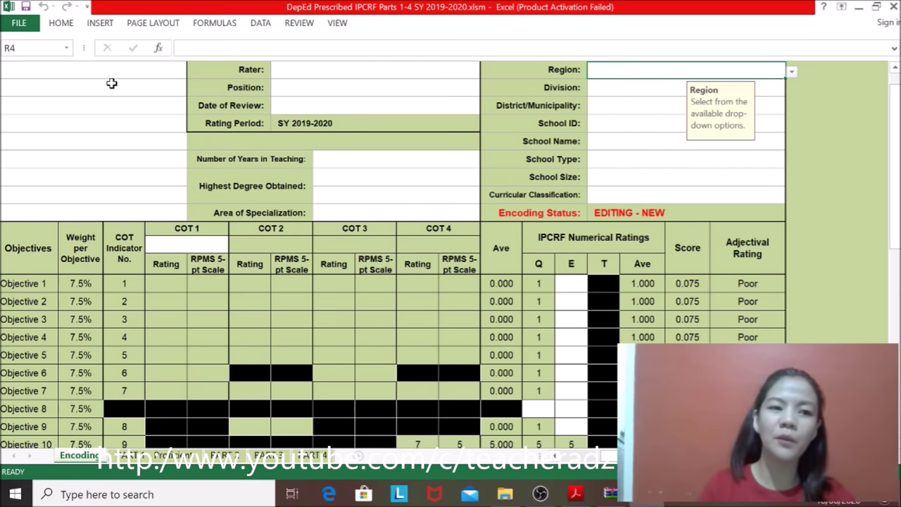
click(791, 72)
Step: Set the Region to National Capital Region (NCR)
key(Down)
key(Down)
key(Down)
key(Down)
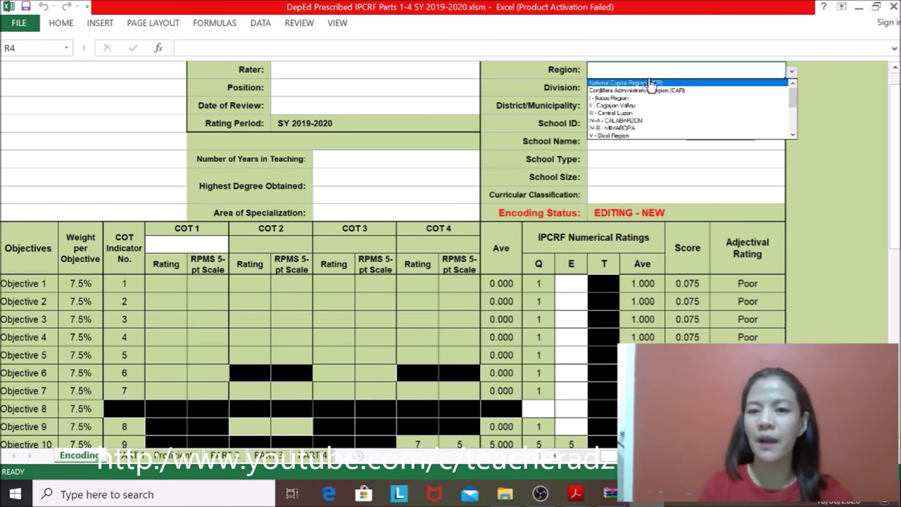
click(791, 72)
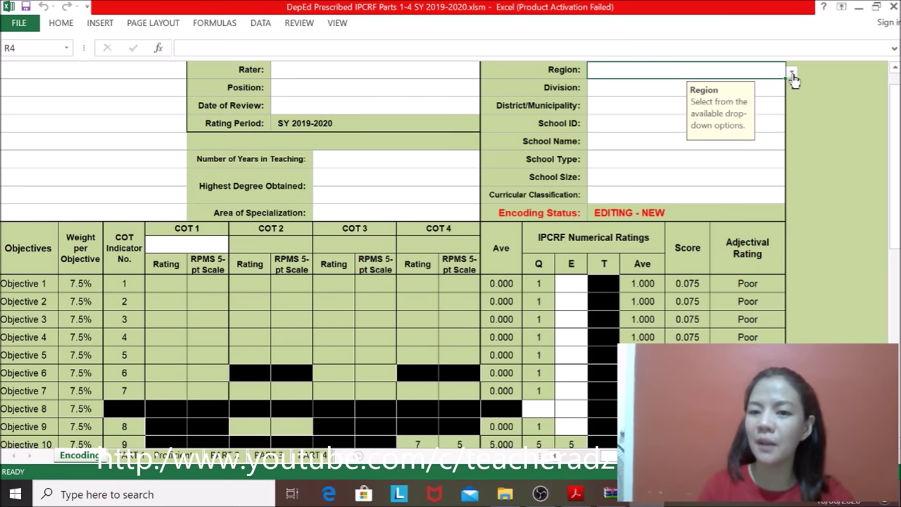
click(792, 73)
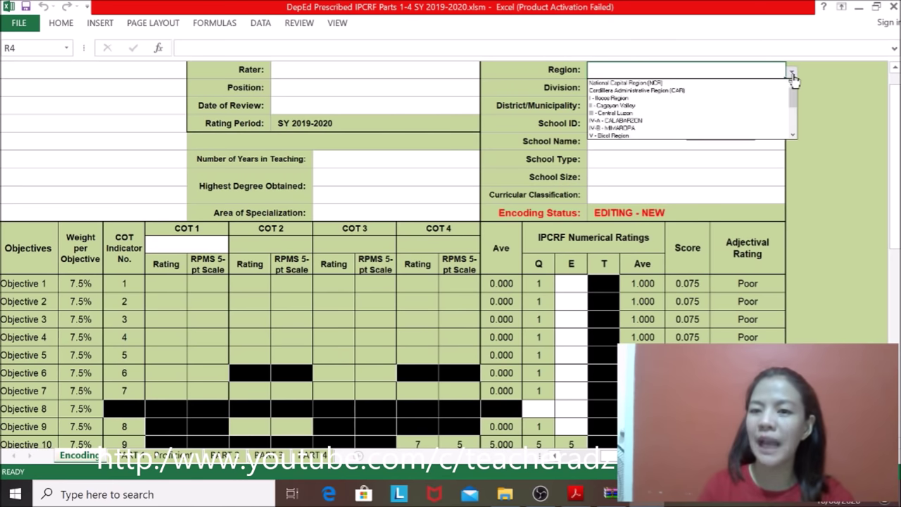
click(662, 83)
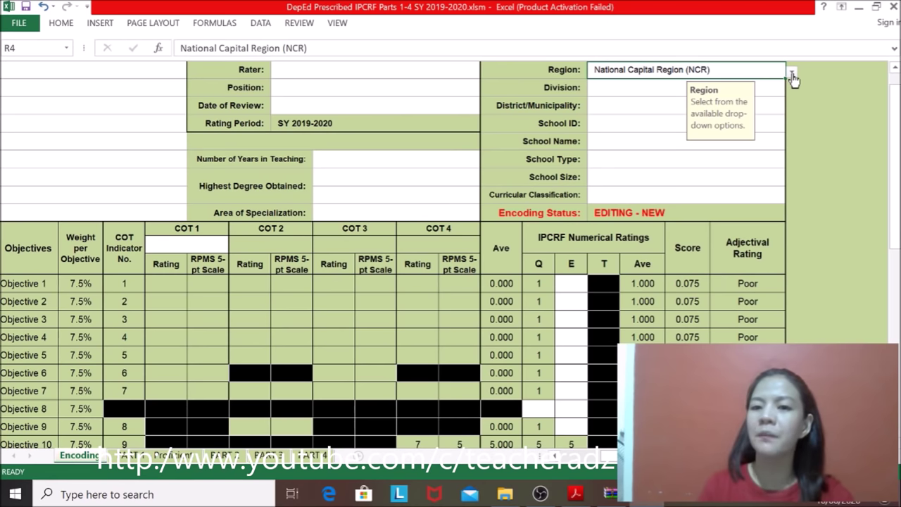
Step: Choose Quezon City as the Division from its drop-down list
click(613, 97)
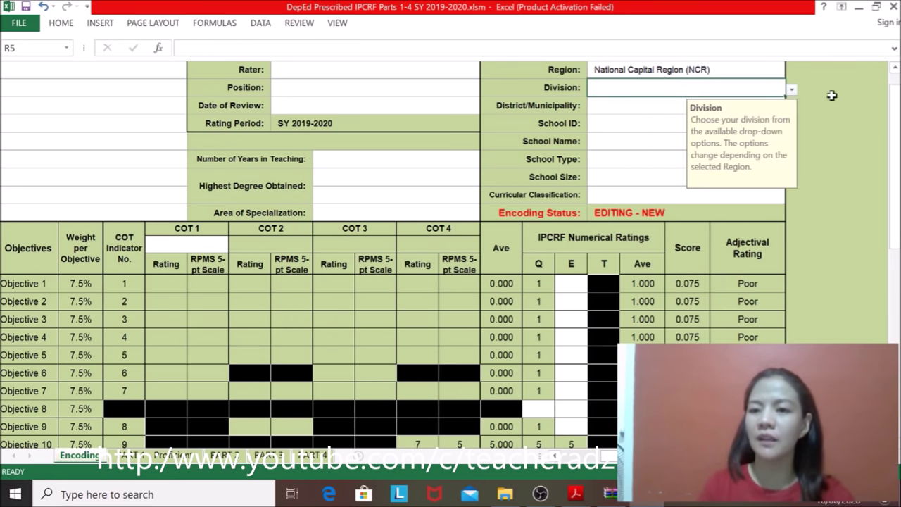
click(791, 90)
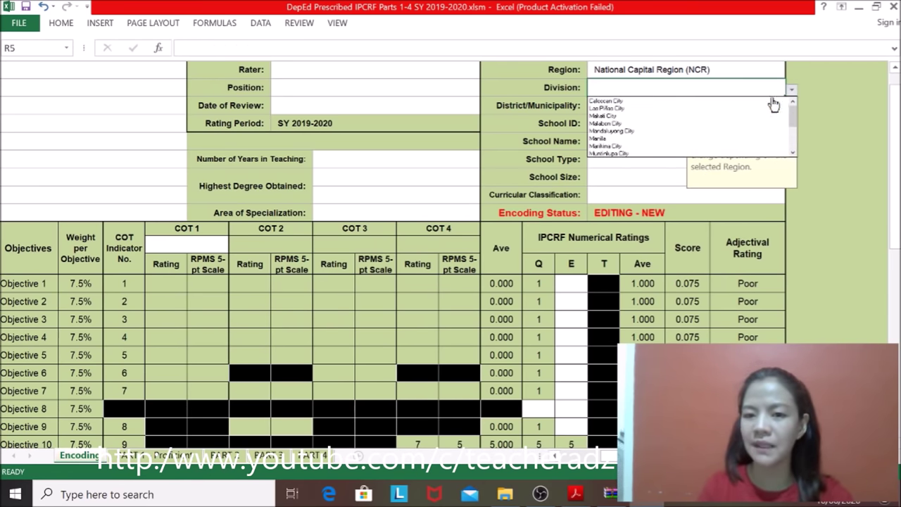
key(Down)
key(Down)
key(Down)
key(Down)
key(Down)
key(Down)
key(Down)
key(Down)
key(Down)
key(Down)
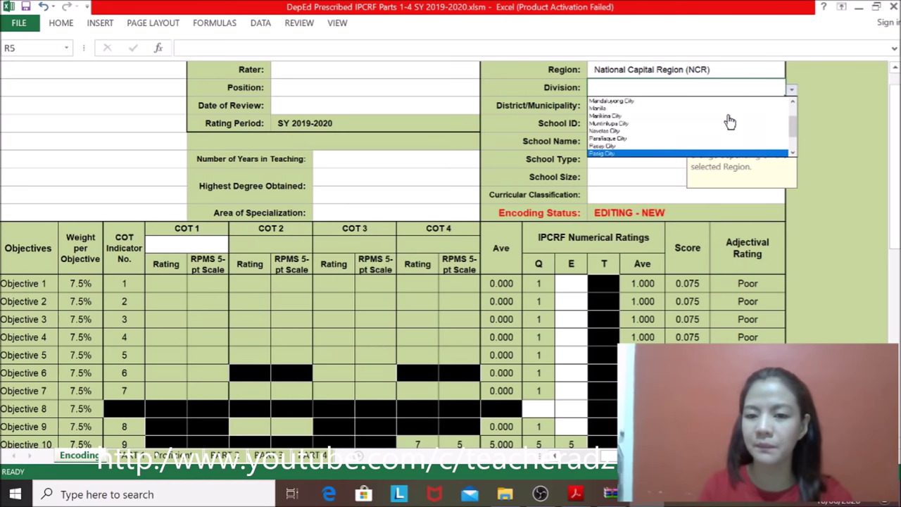
key(Return)
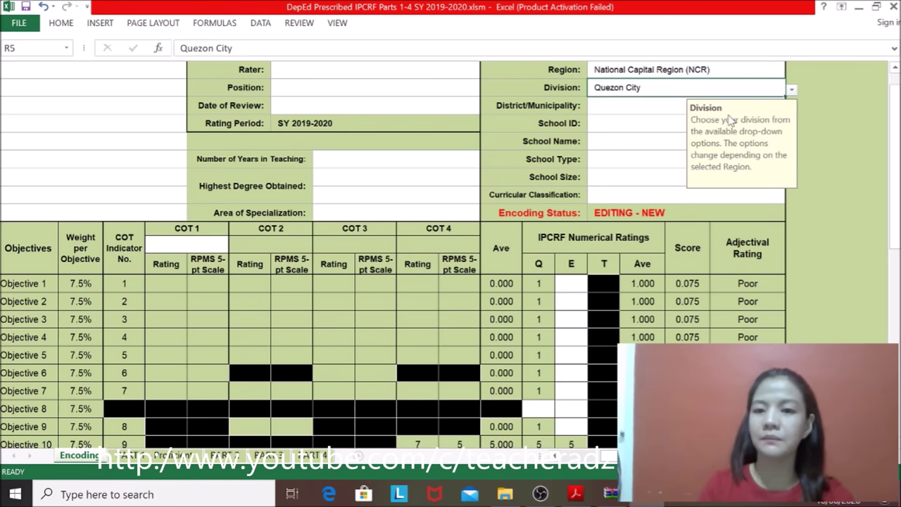
click(632, 110)
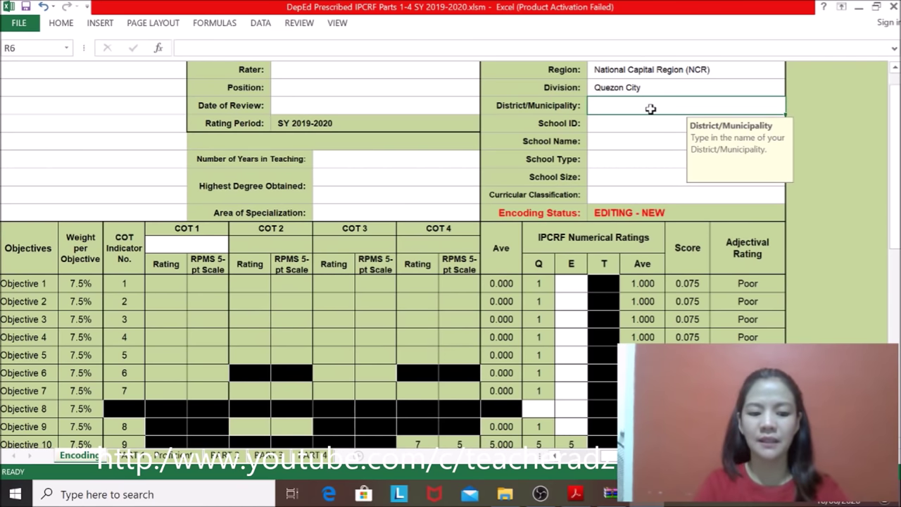
Step: Enter District 1, School ID 136505 and School Name San Antonio Elementary School
text(1)
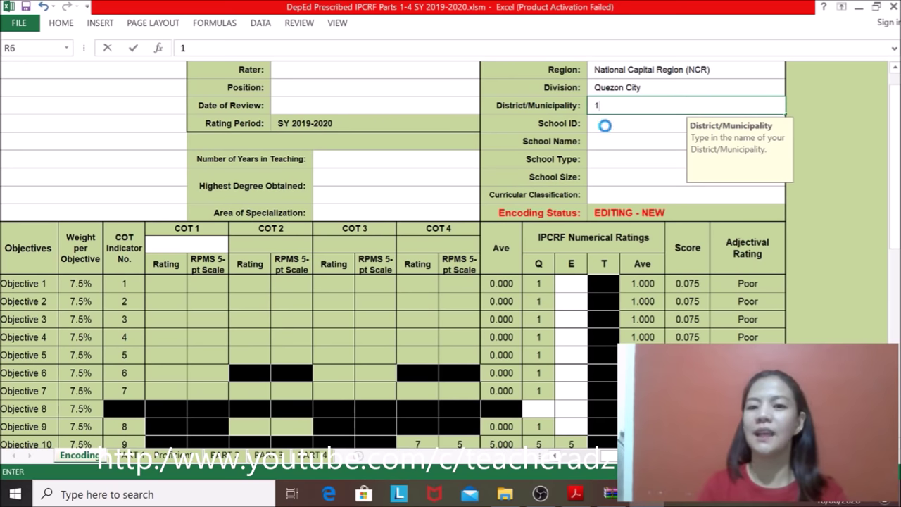
click(603, 125)
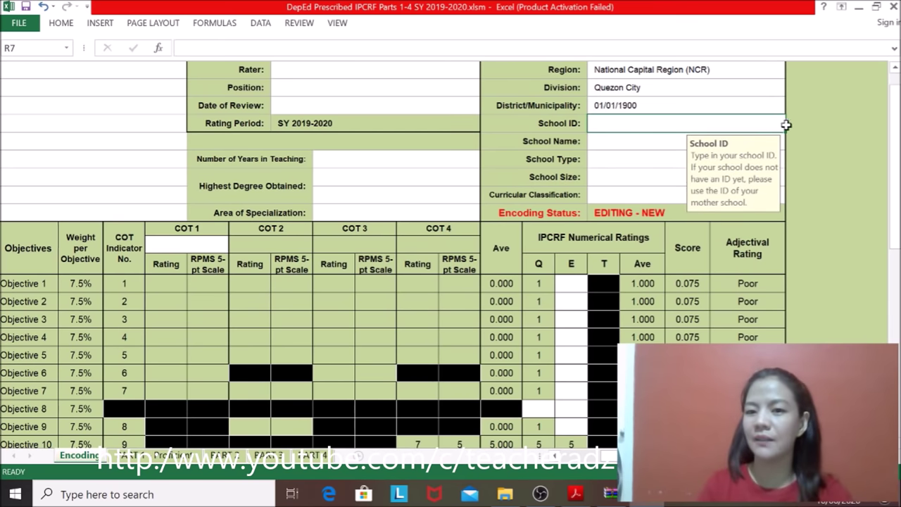
text(13)
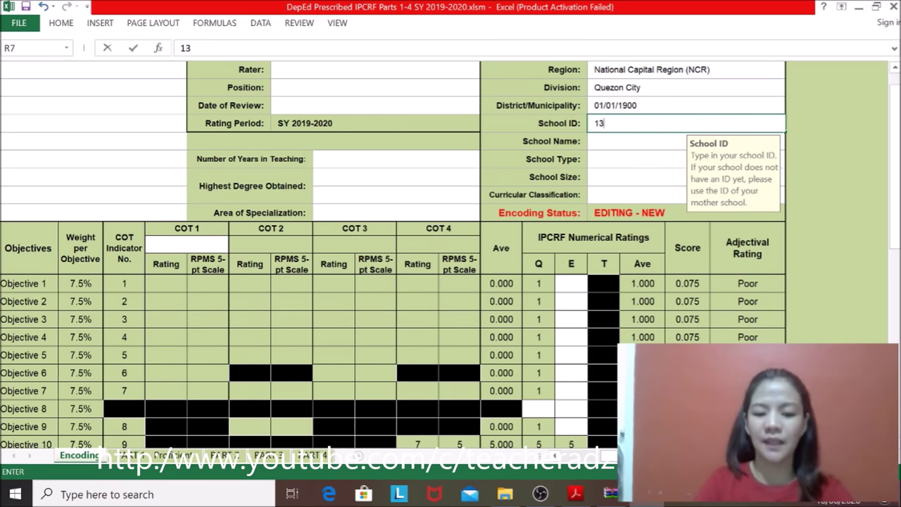
text(6505)
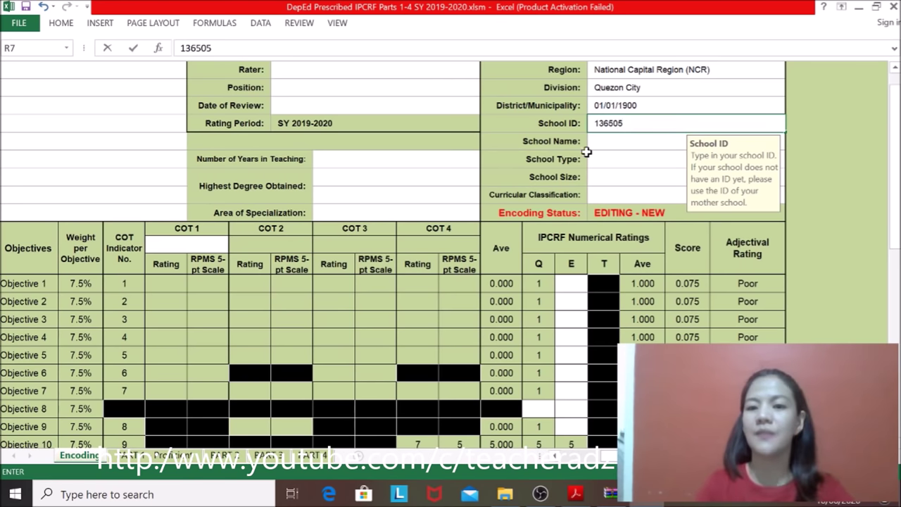
click(620, 142)
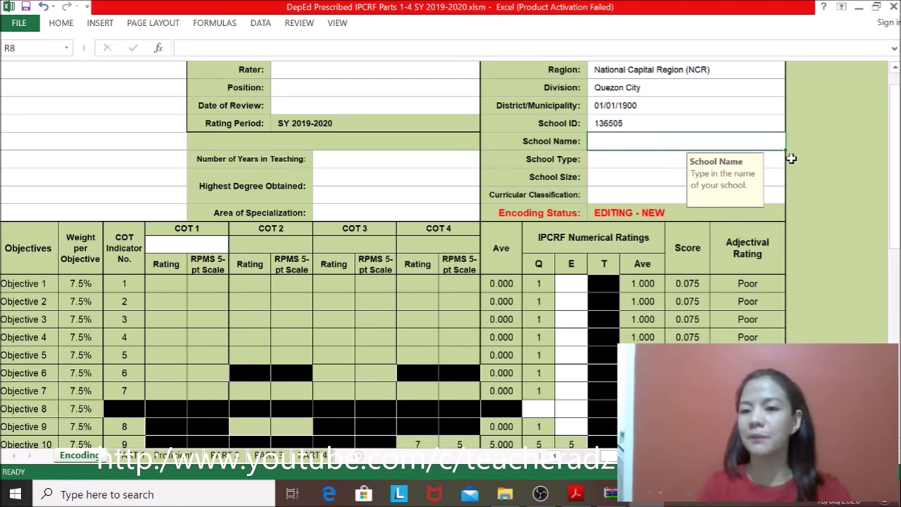
text(San A)
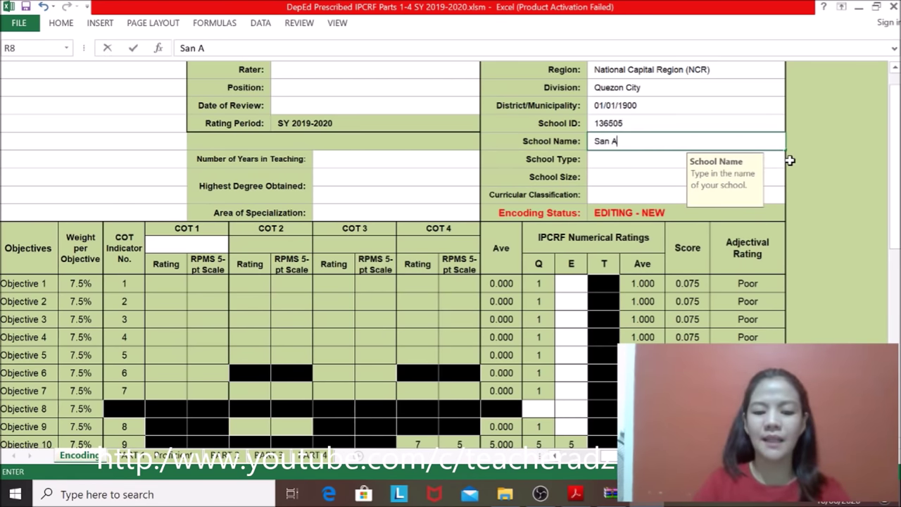
text(ntonio E)
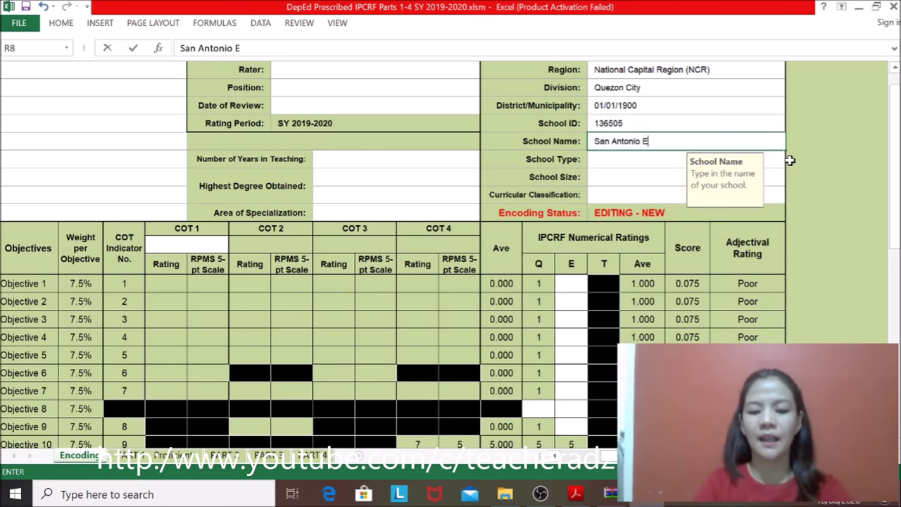
text(lementary S)
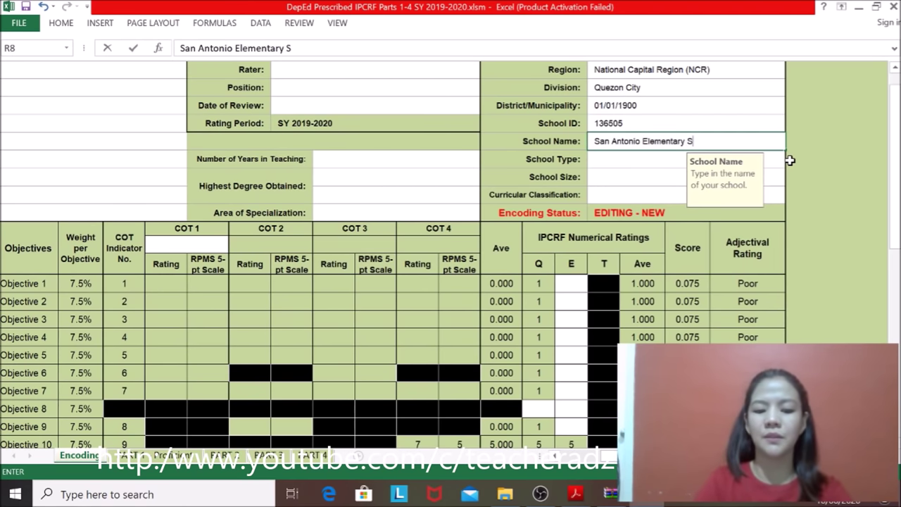
text(chool)
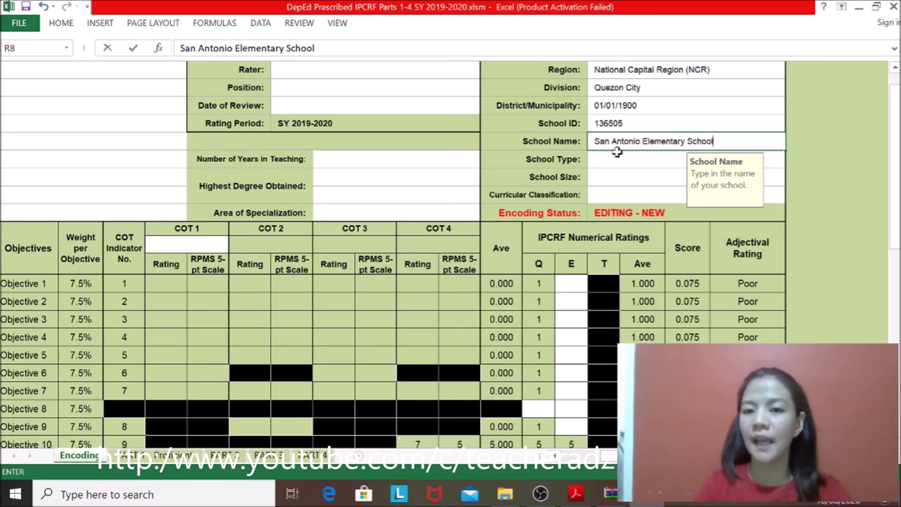
click(622, 162)
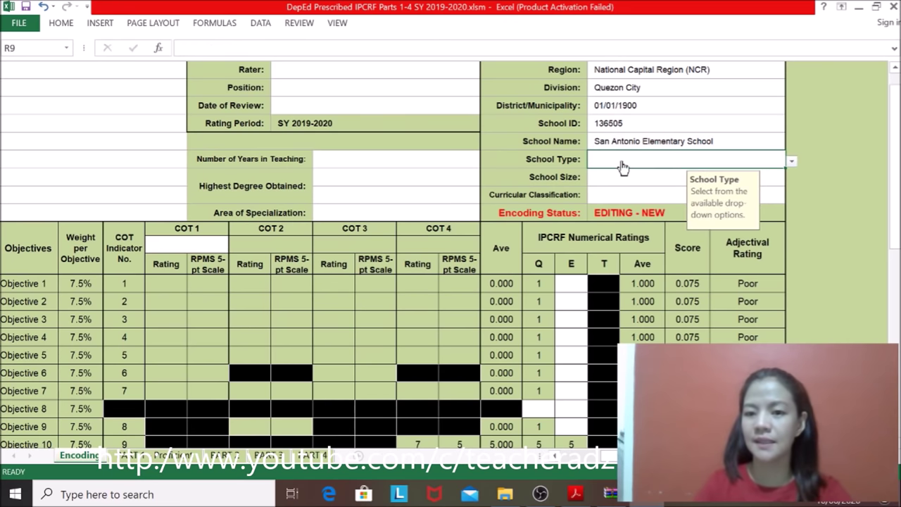
Step: Choose Urban as the School Type and Small as the School Size
click(793, 164)
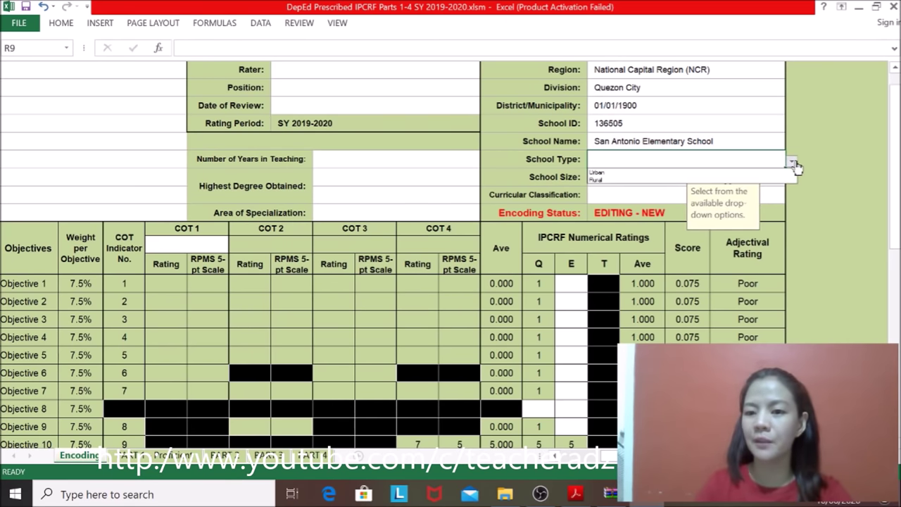
click(654, 172)
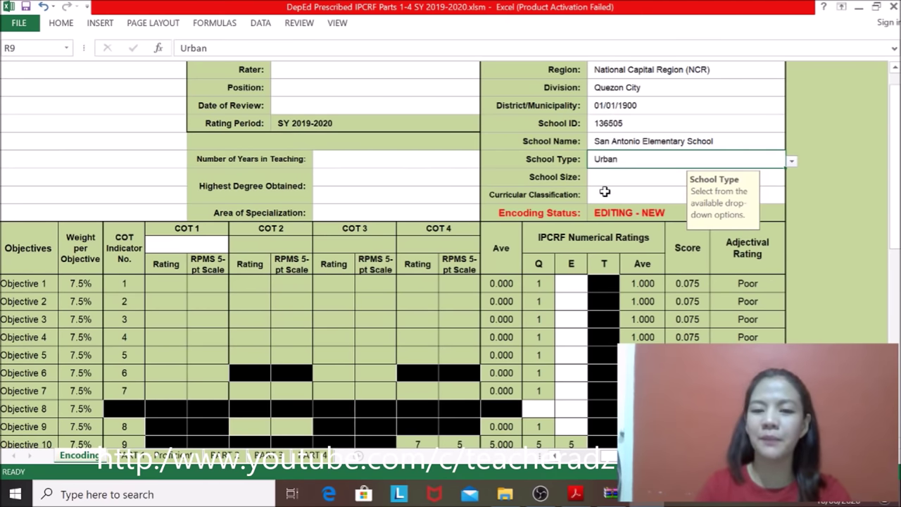
click(605, 182)
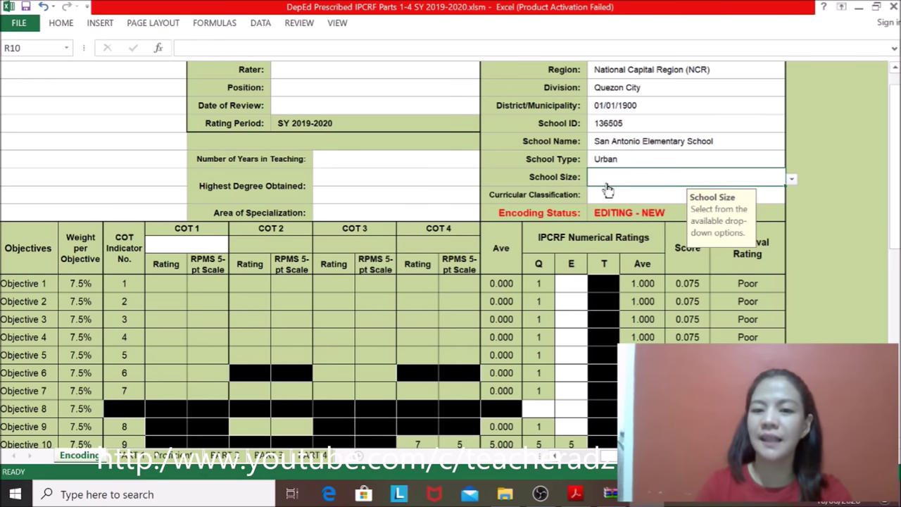
click(792, 182)
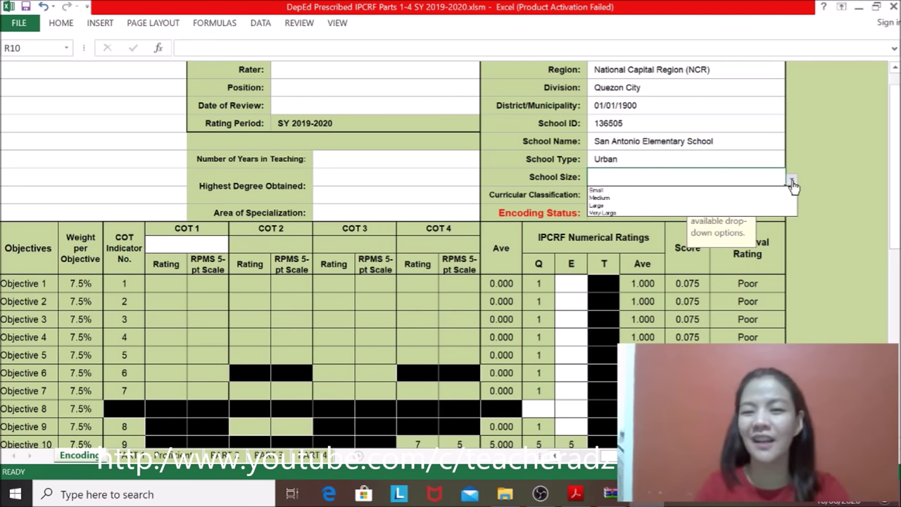
click(690, 192)
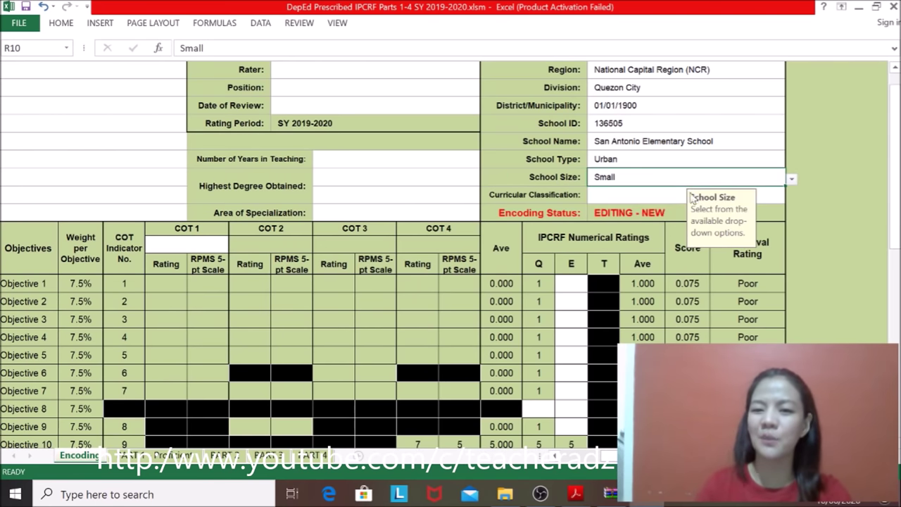
click(609, 201)
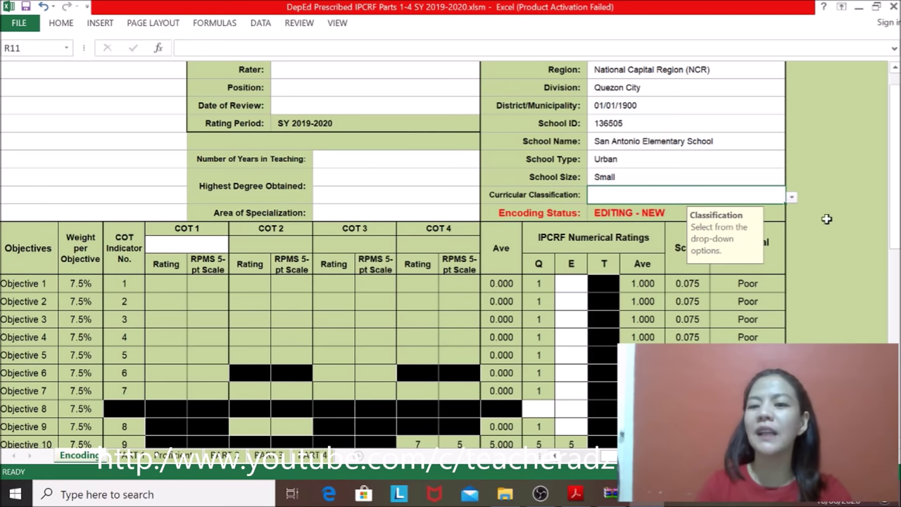
Step: Try Kindergarten, Kinder to Grade 6 and other Curricular Classification options
click(792, 200)
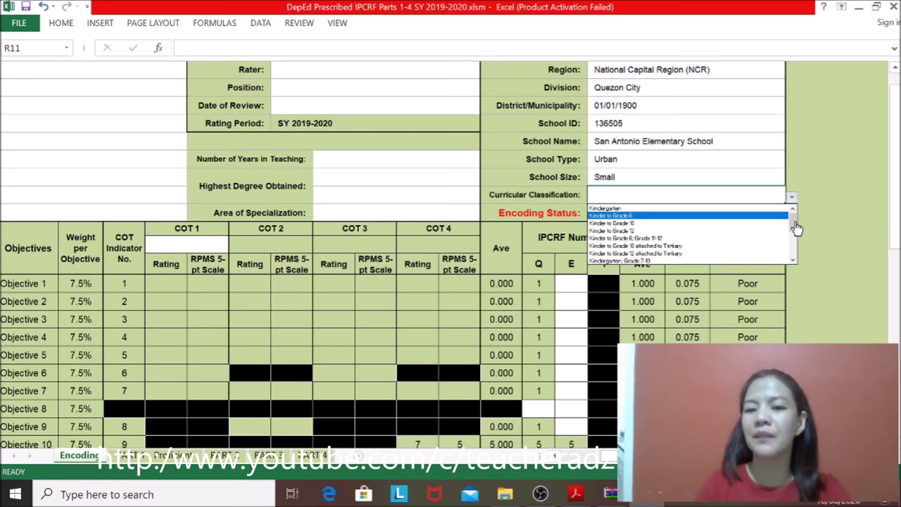
click(671, 210)
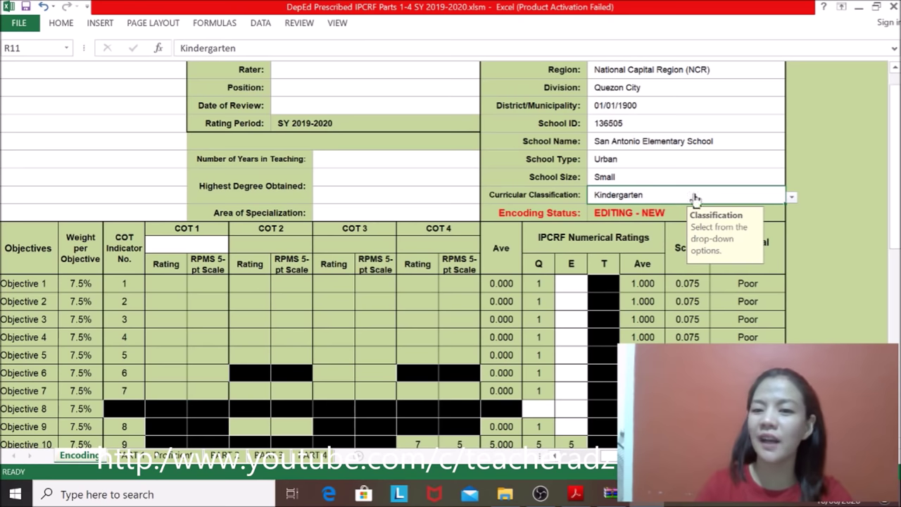
click(791, 199)
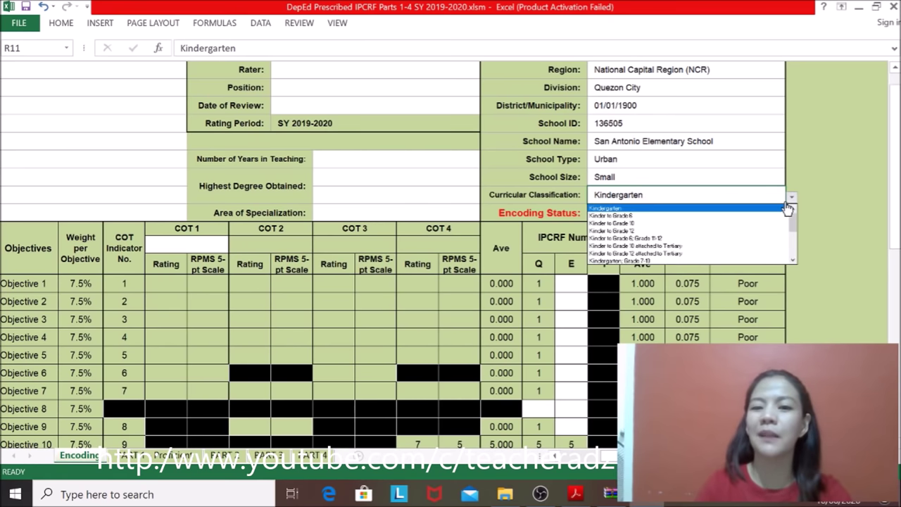
click(638, 217)
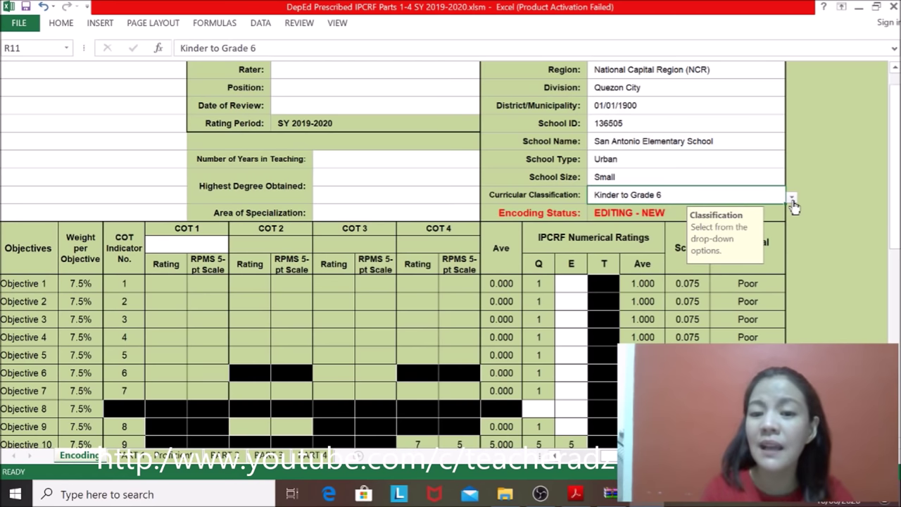
click(791, 199)
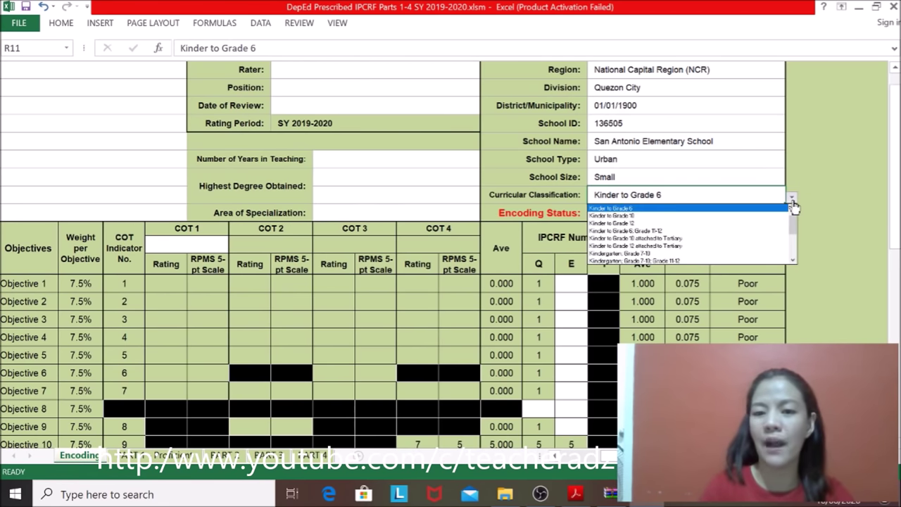
click(616, 230)
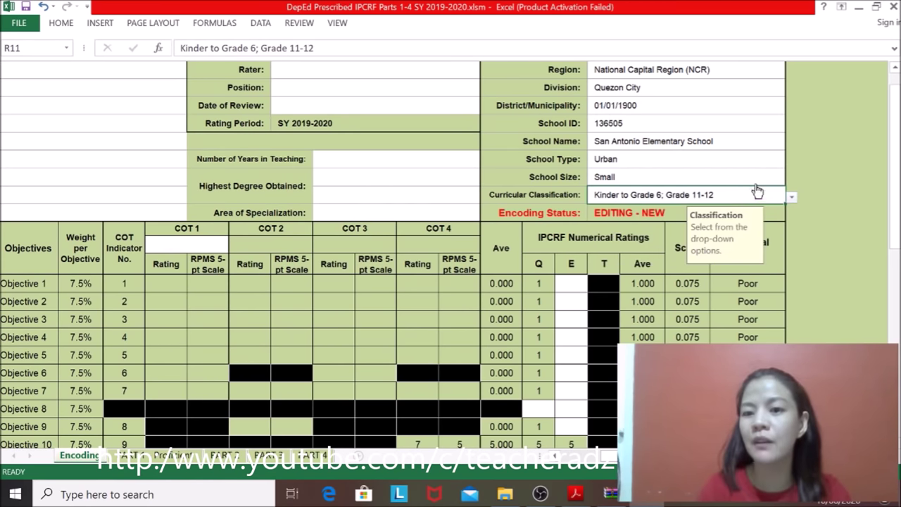
click(791, 200)
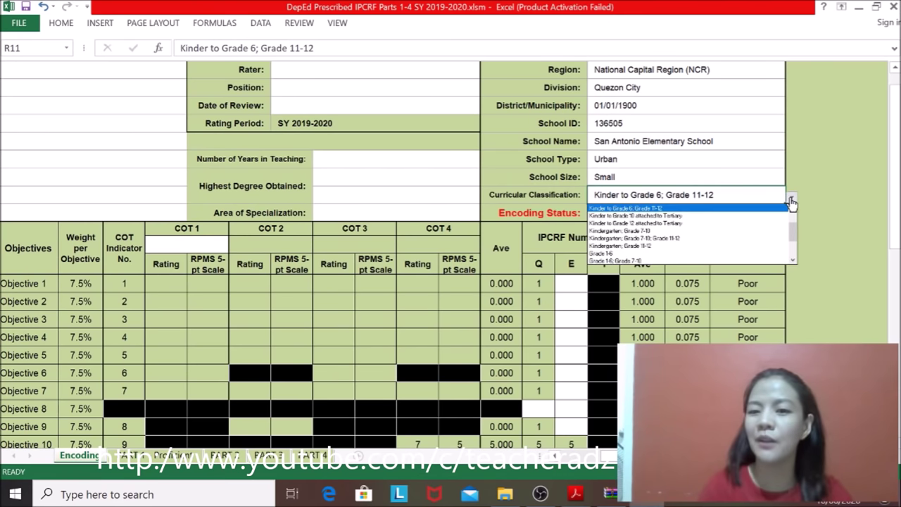
click(682, 239)
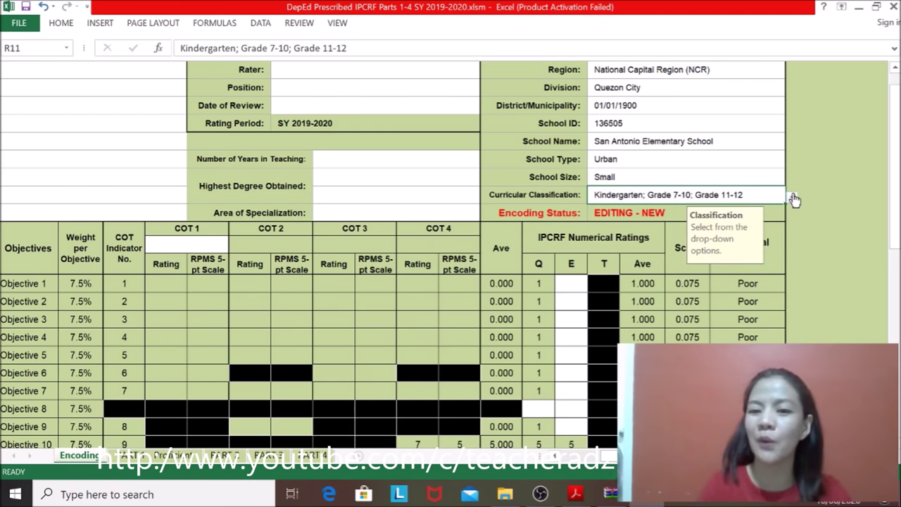
Step: Settle Curricular Classification on Kinder to Grade 6 and return to the employee section
click(792, 199)
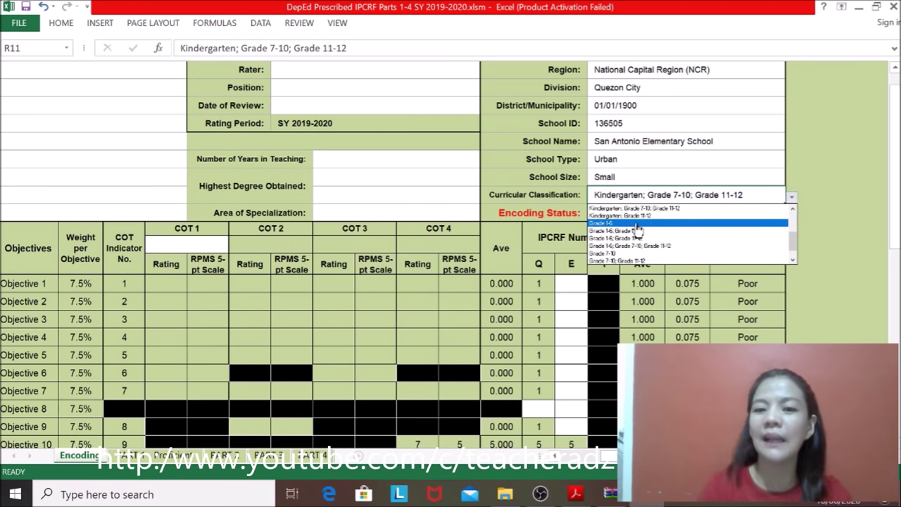
click(792, 209)
click(792, 210)
click(792, 211)
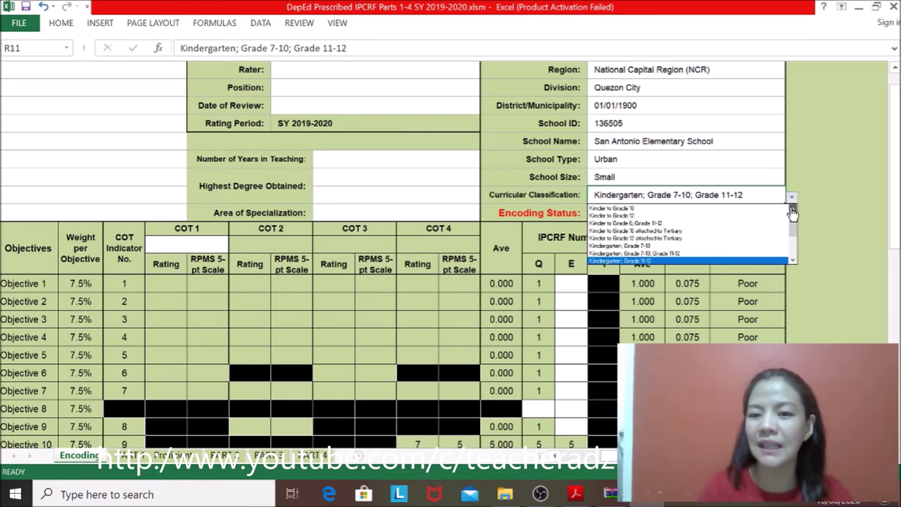
click(792, 210)
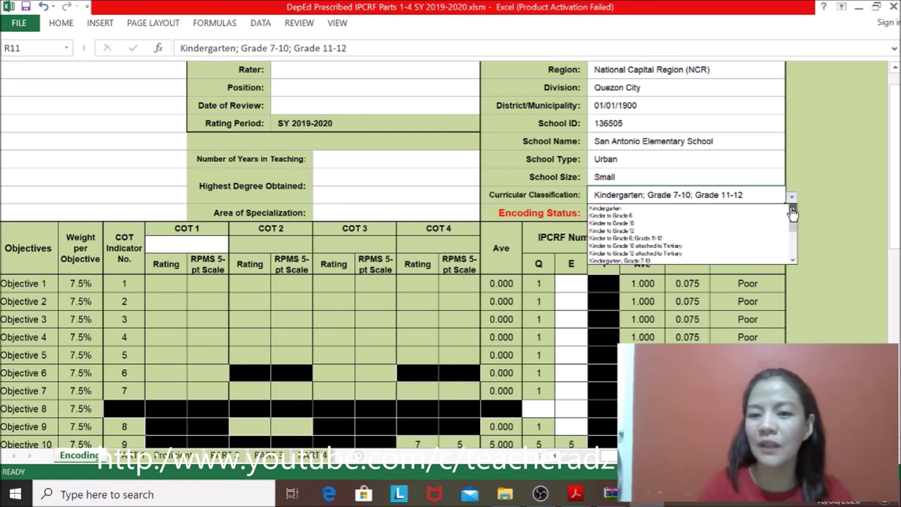
click(631, 217)
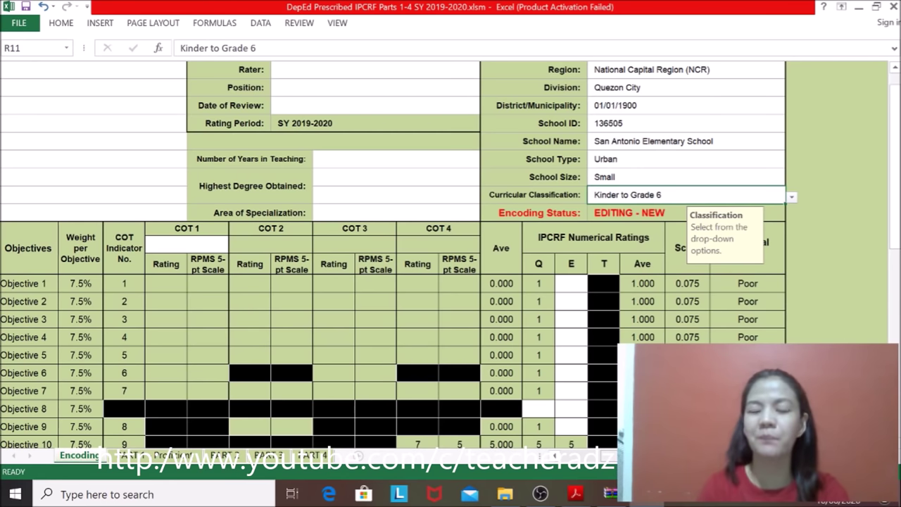
scroll(408, 260, left, 3)
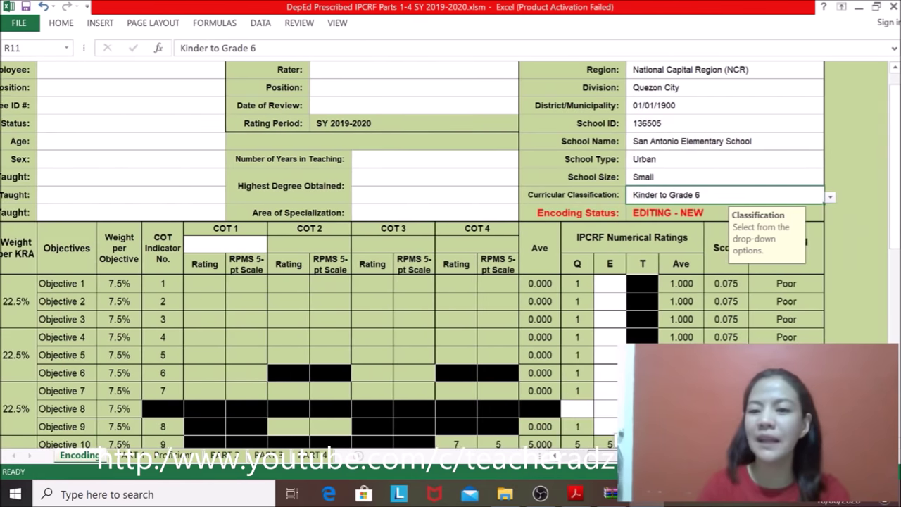
scroll(408, 260, left, 2)
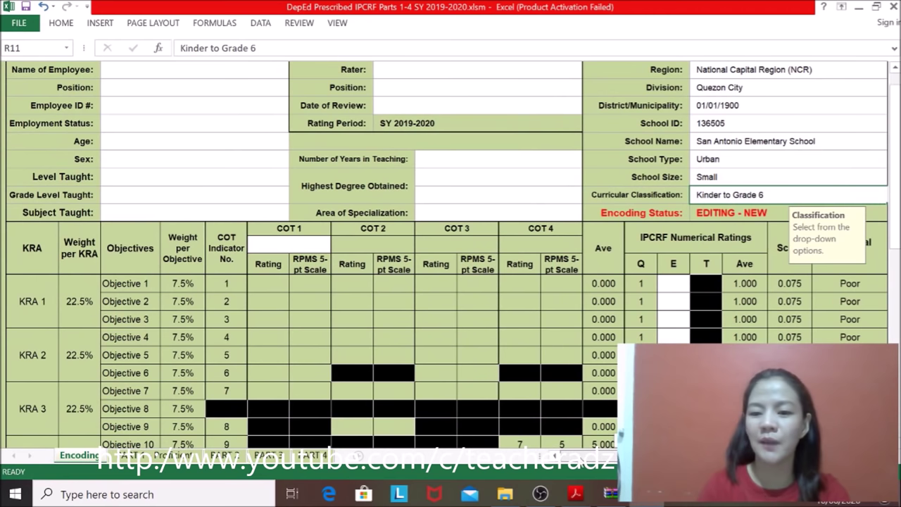
mouse_move(895, 229)
mouse_down()
mouse_move(895, 200)
mouse_move(895, 232)
mouse_up()
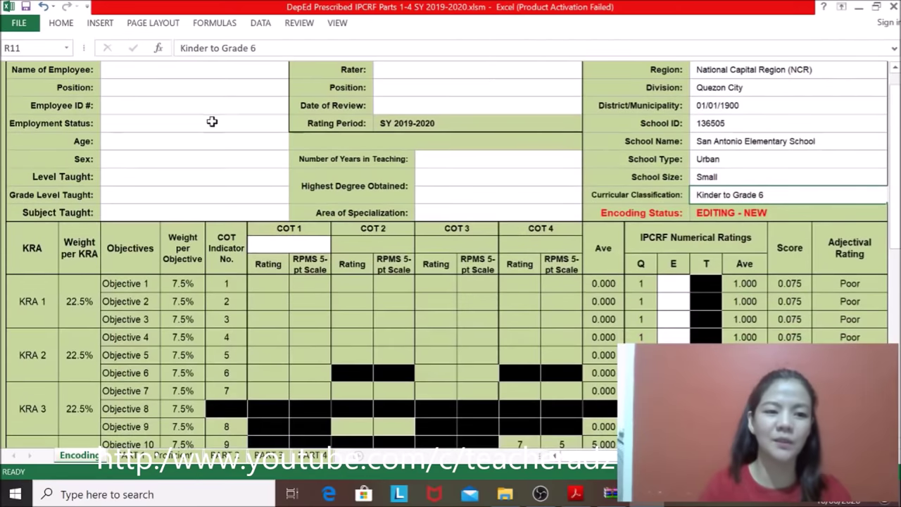
click(137, 66)
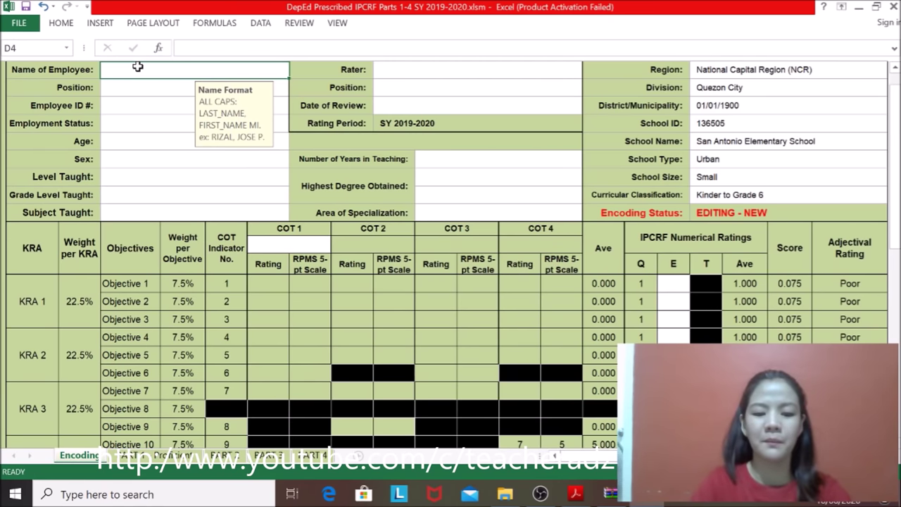
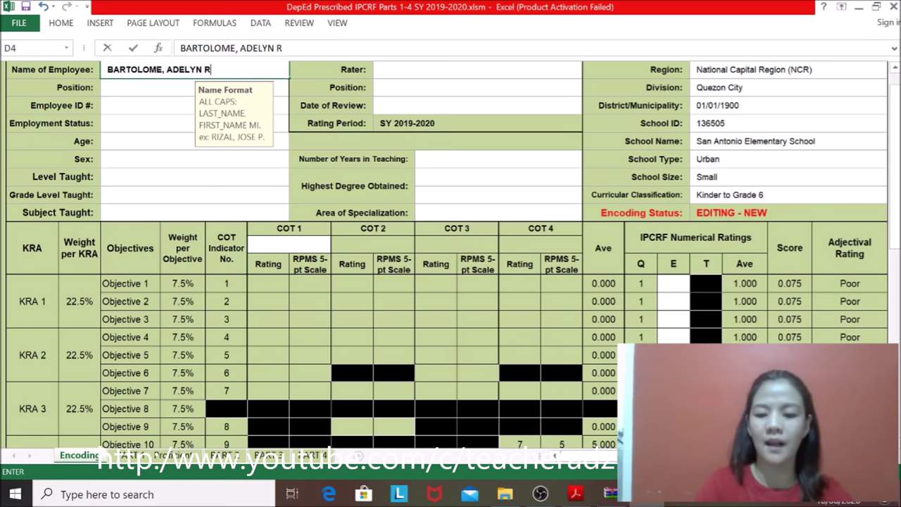
Step: Set the Position to Teacher II and enter the employee ID number
click(125, 89)
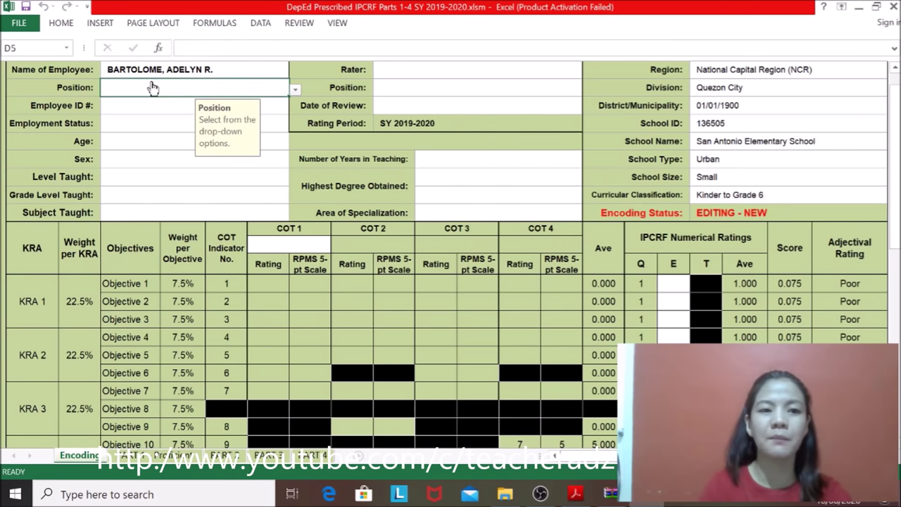
click(296, 90)
click(207, 114)
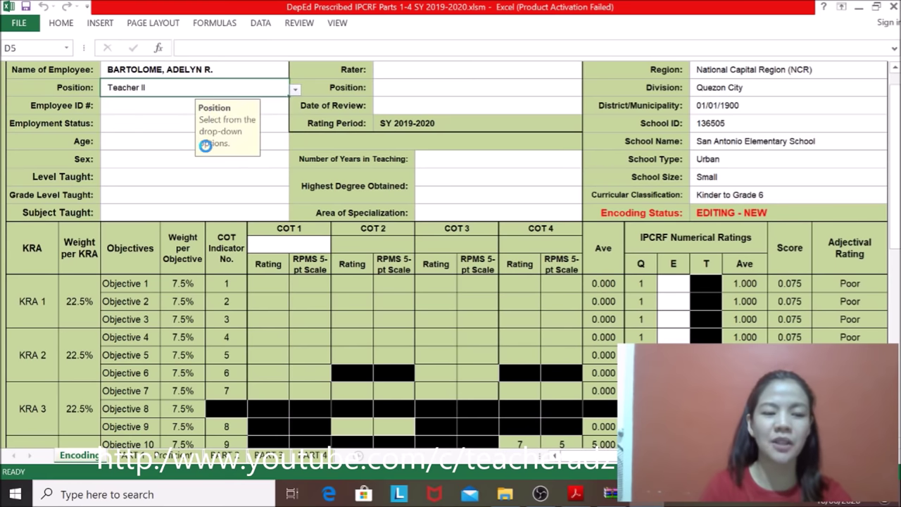
click(124, 111)
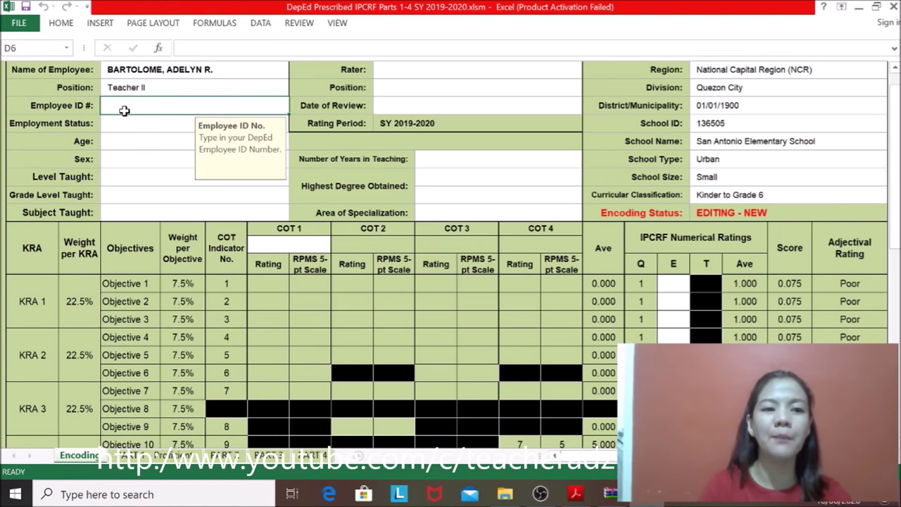
text(123456)
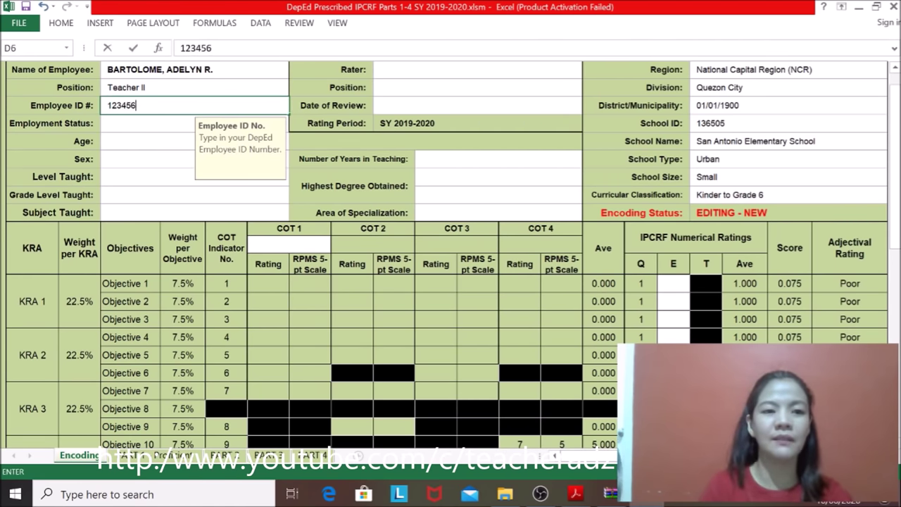
click(133, 126)
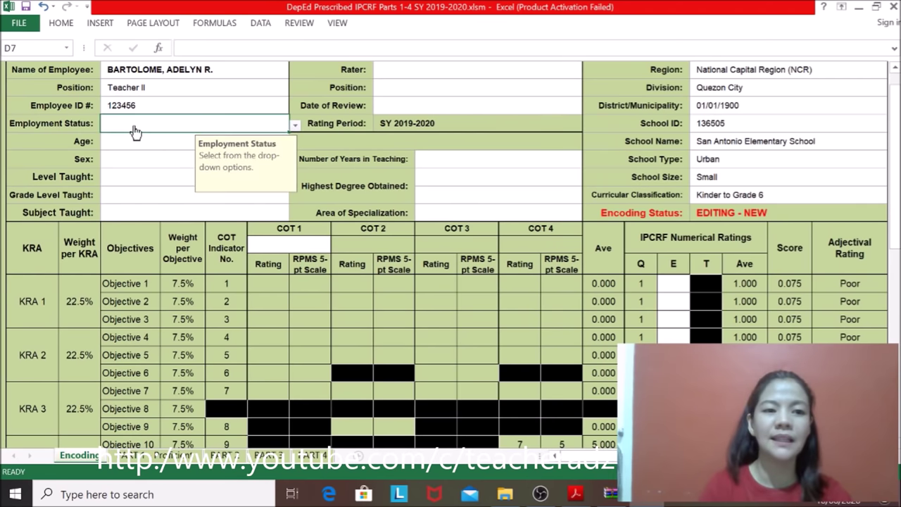
Step: Set Employment Status to Regular Permanent, Age to 31-35 and Sex to Female
click(296, 128)
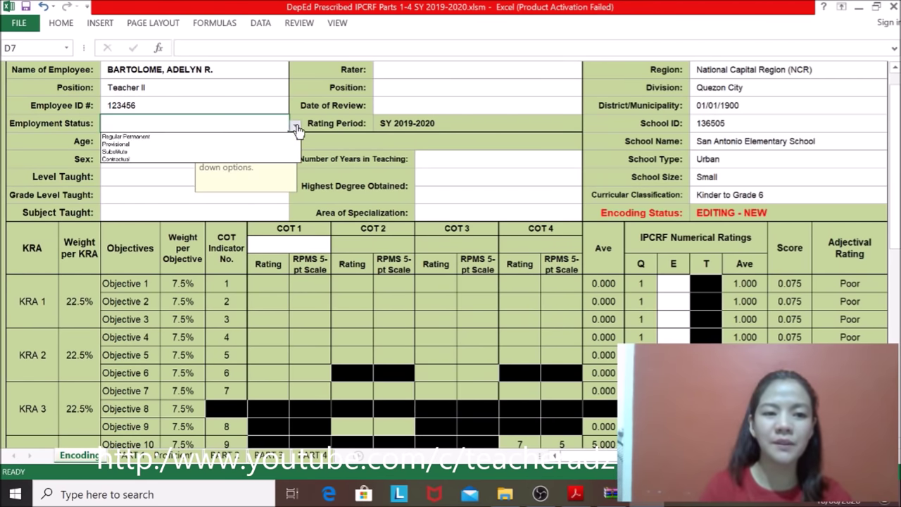
click(204, 137)
click(121, 145)
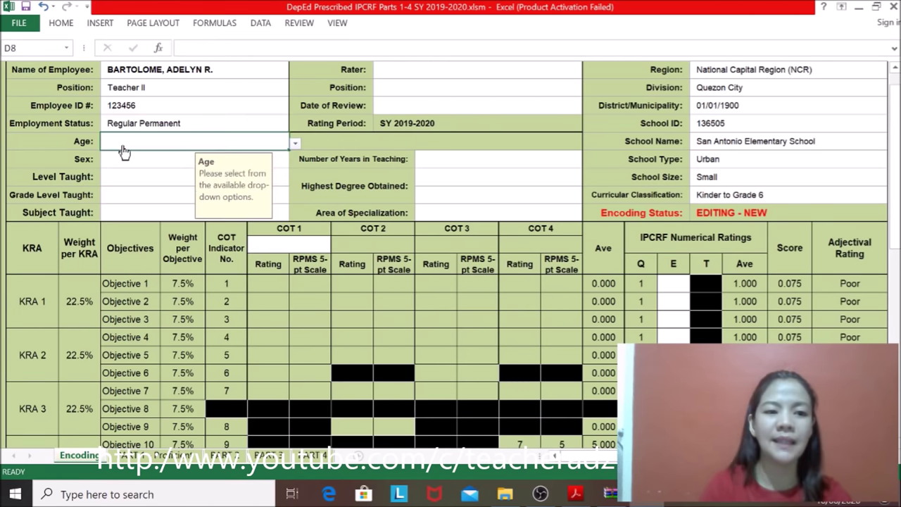
click(295, 144)
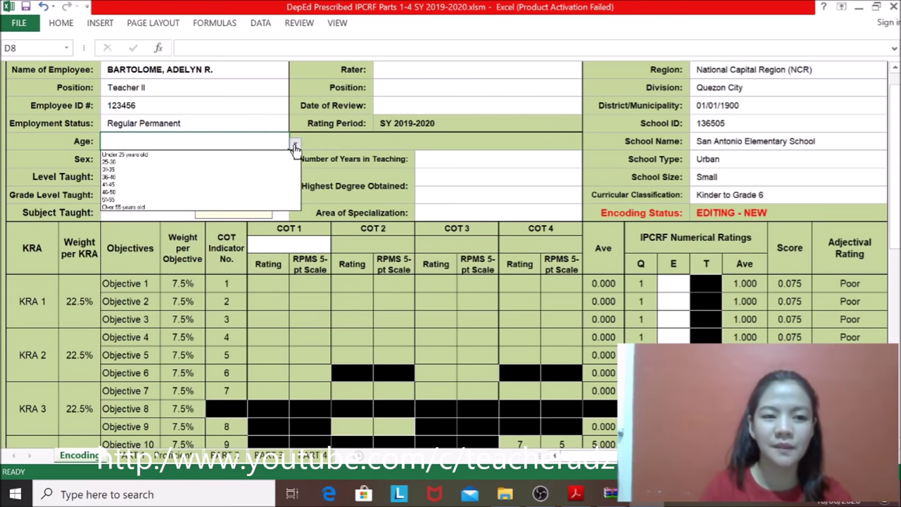
click(164, 169)
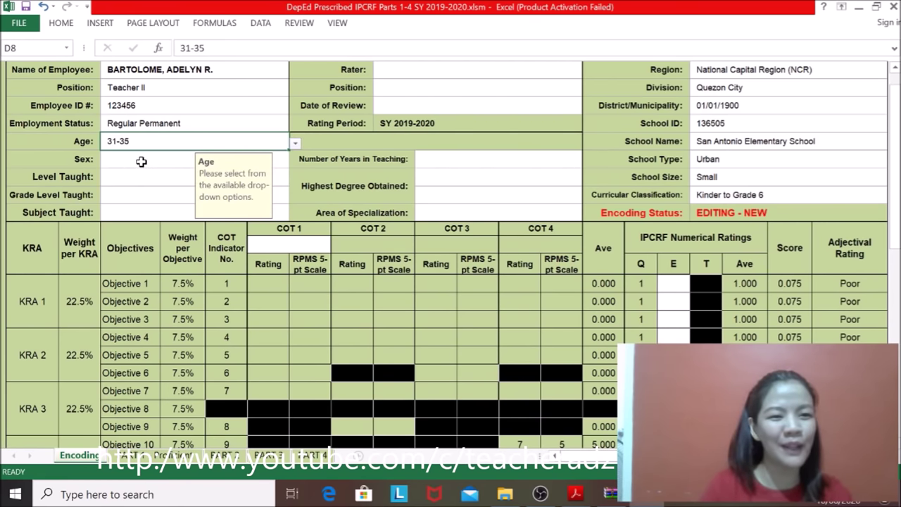
click(143, 167)
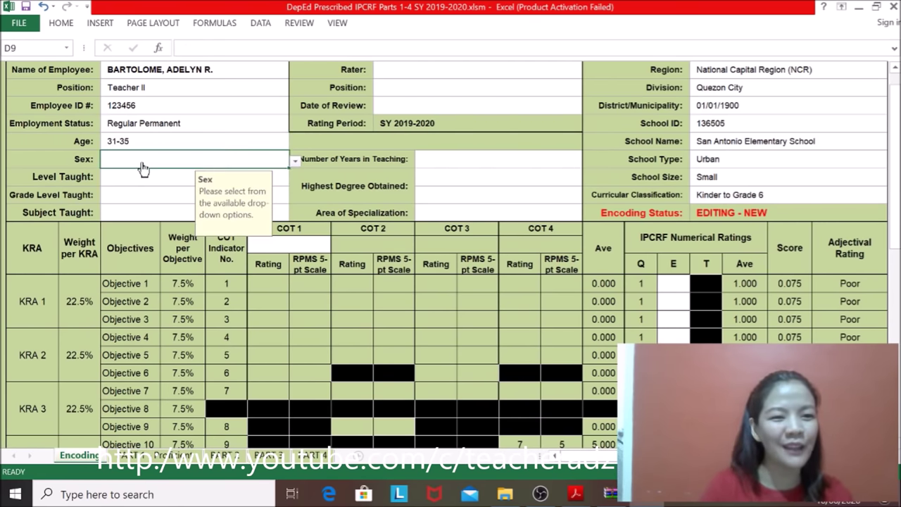
click(295, 161)
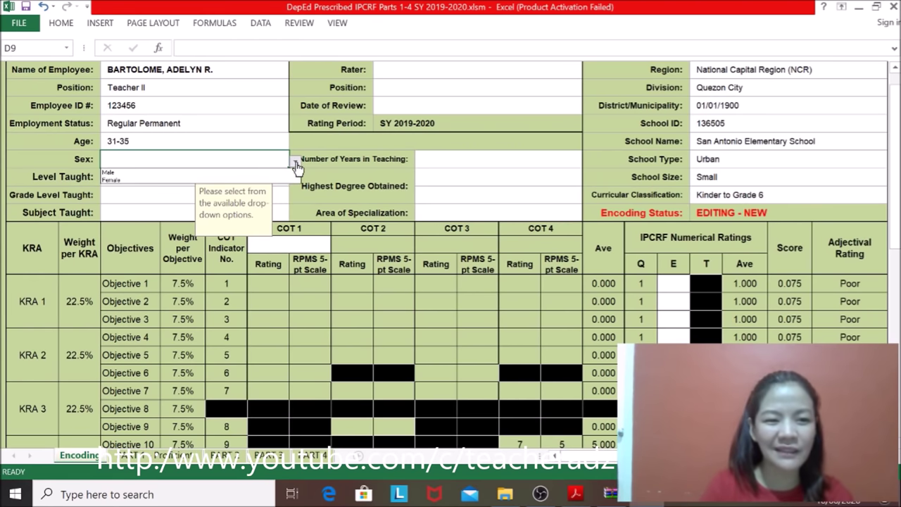
click(143, 180)
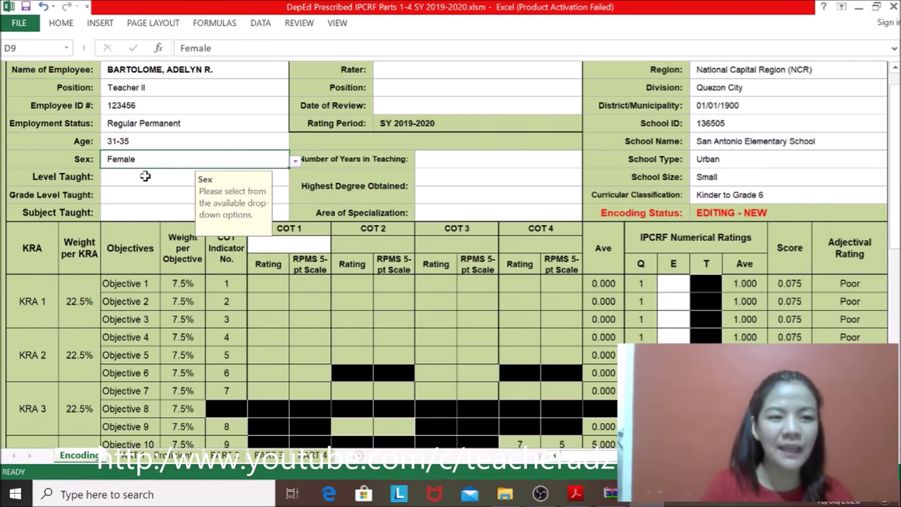
click(120, 179)
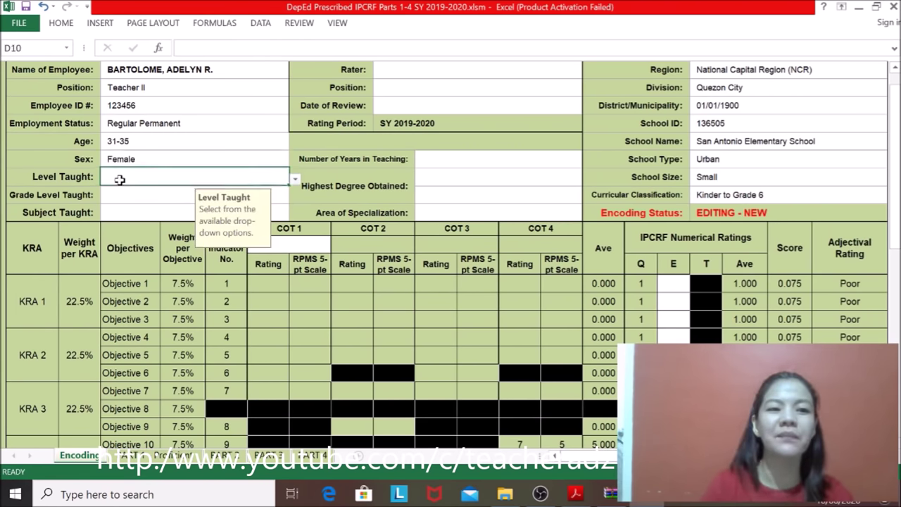
click(296, 181)
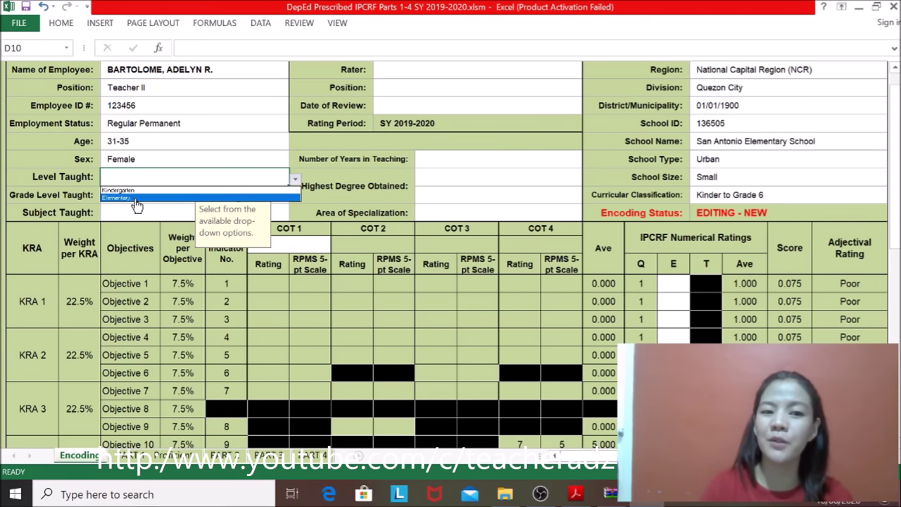
key(Escape)
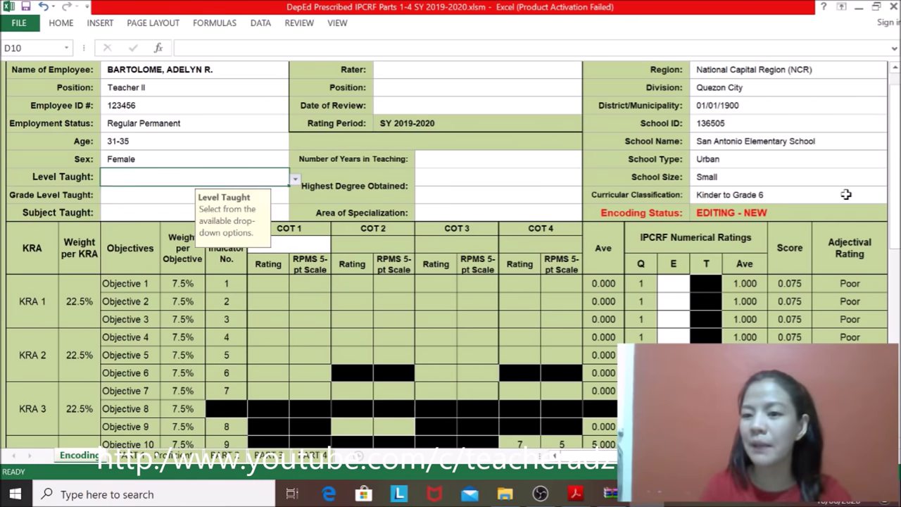
drag(563, 454, 569, 453)
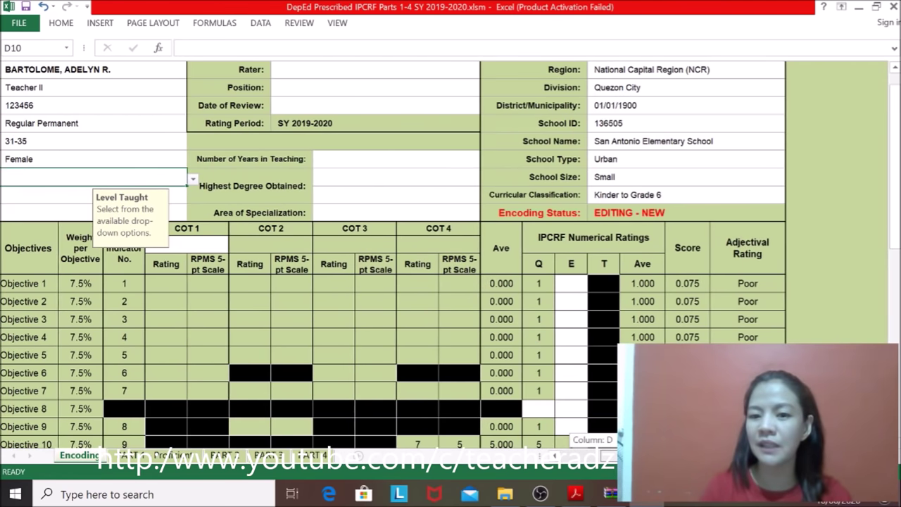
click(676, 190)
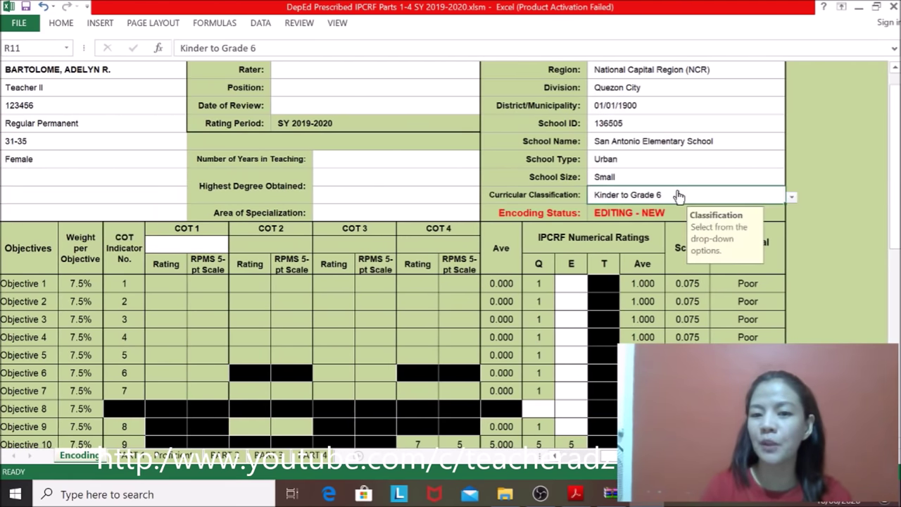
click(790, 201)
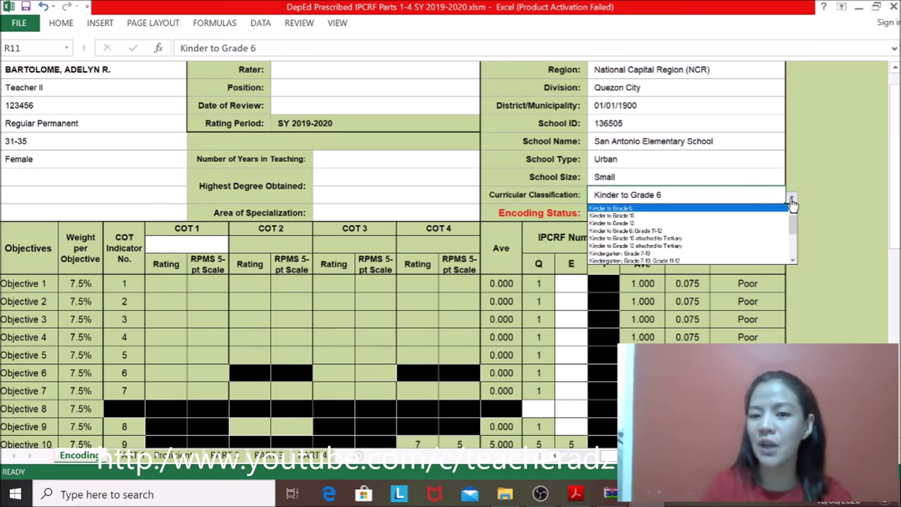
click(654, 217)
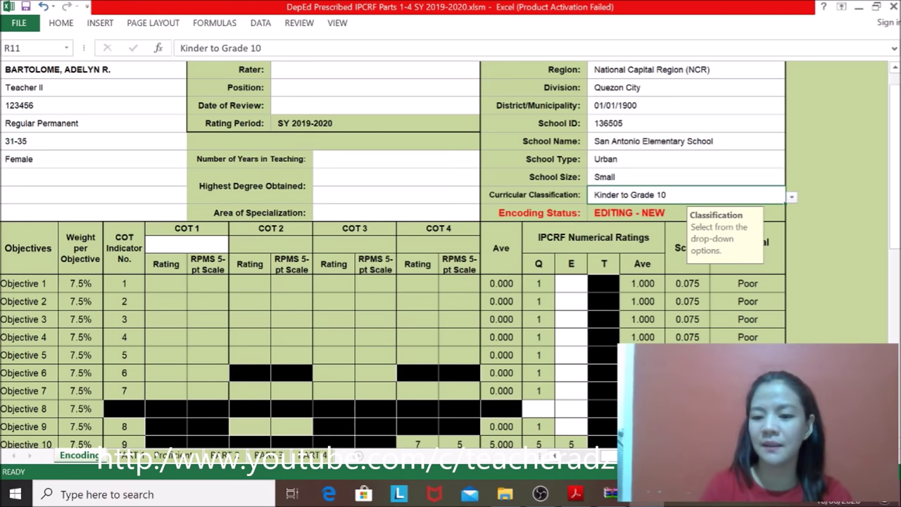
scroll(450, 281, left, 3)
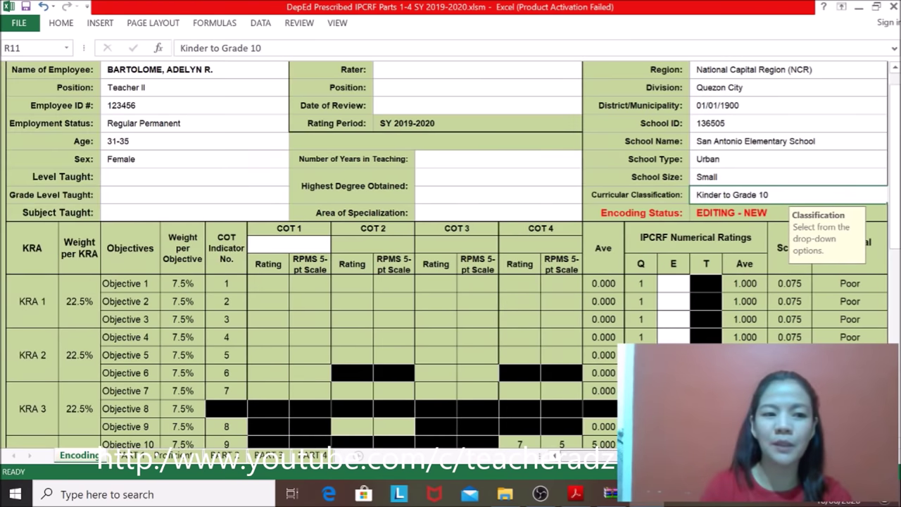
click(200, 183)
click(294, 179)
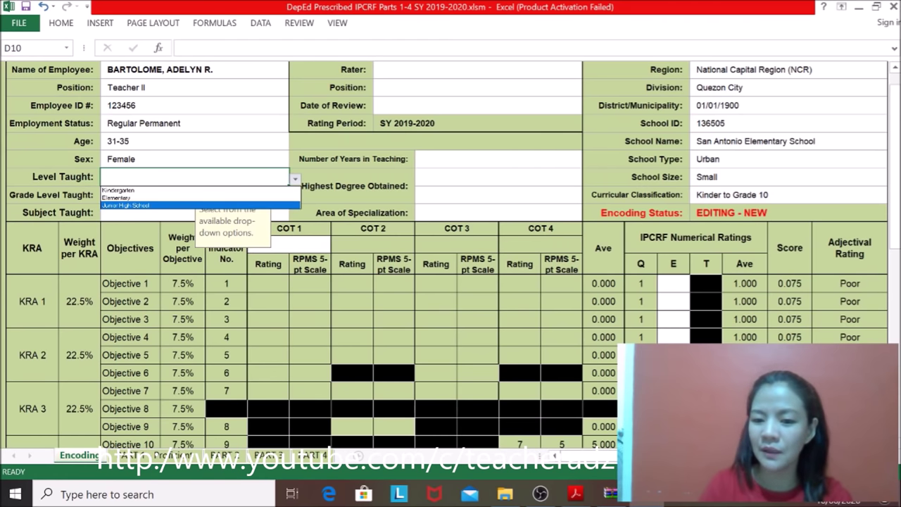
key(Escape)
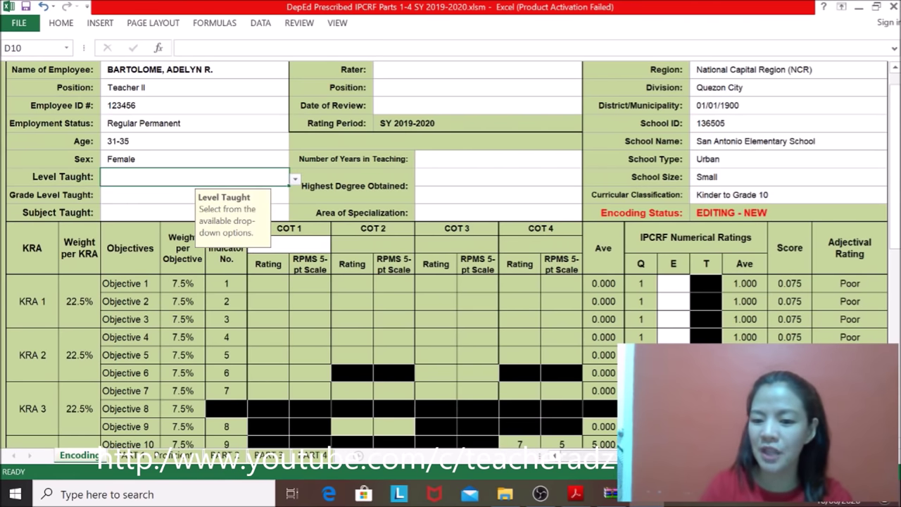
scroll(385, 260, right, 2)
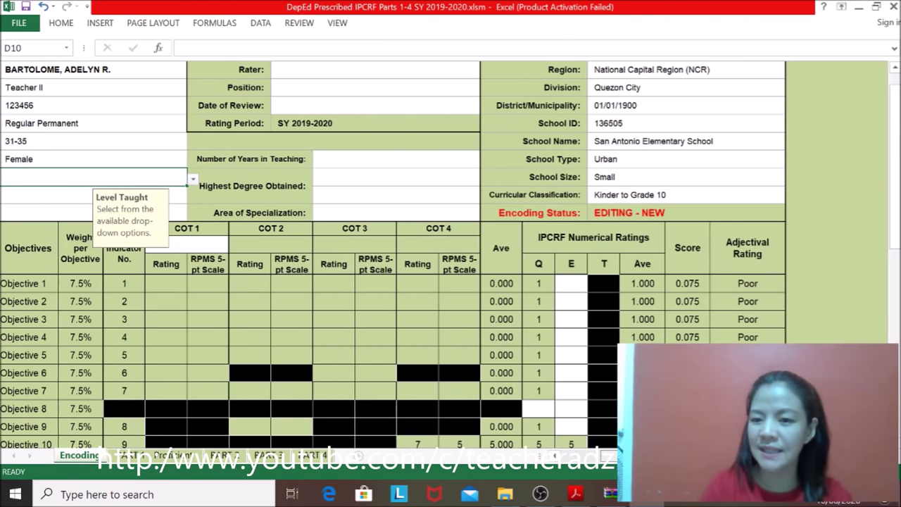
click(753, 190)
click(792, 198)
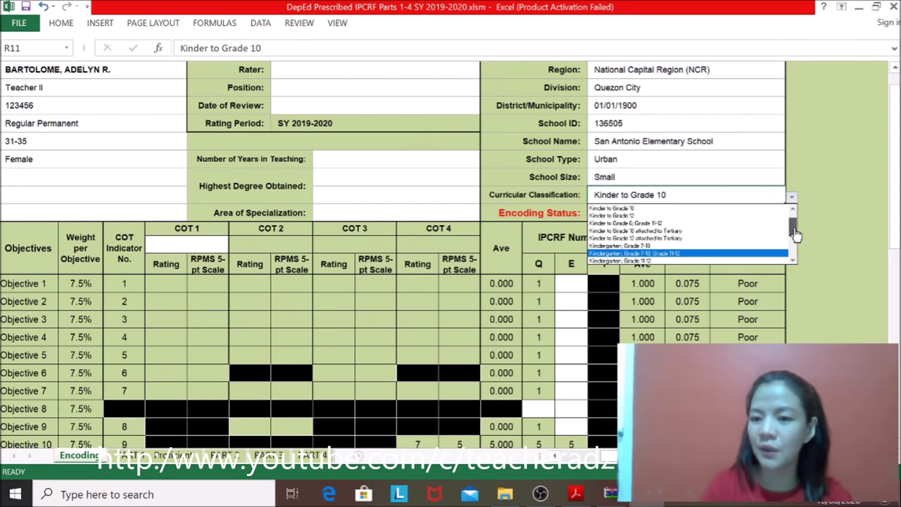
scroll(795, 224, up, 1)
click(611, 216)
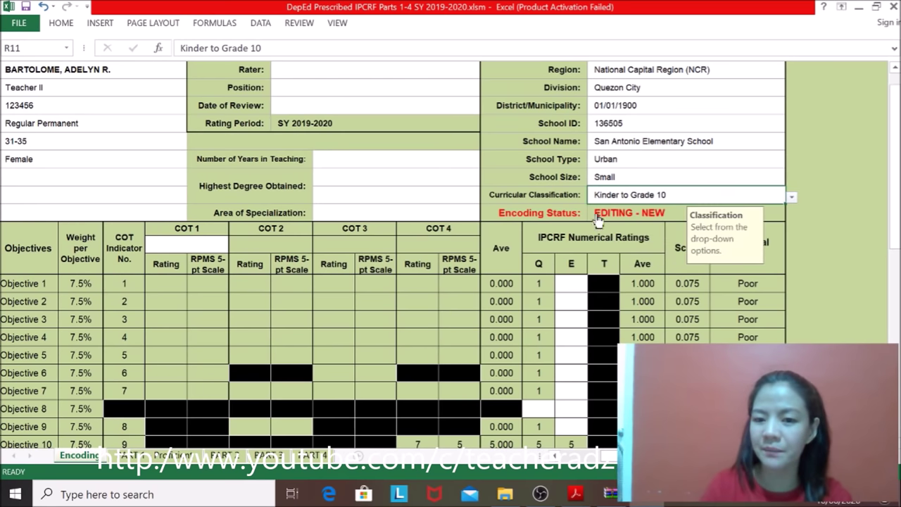
scroll(603, 456, left, 2)
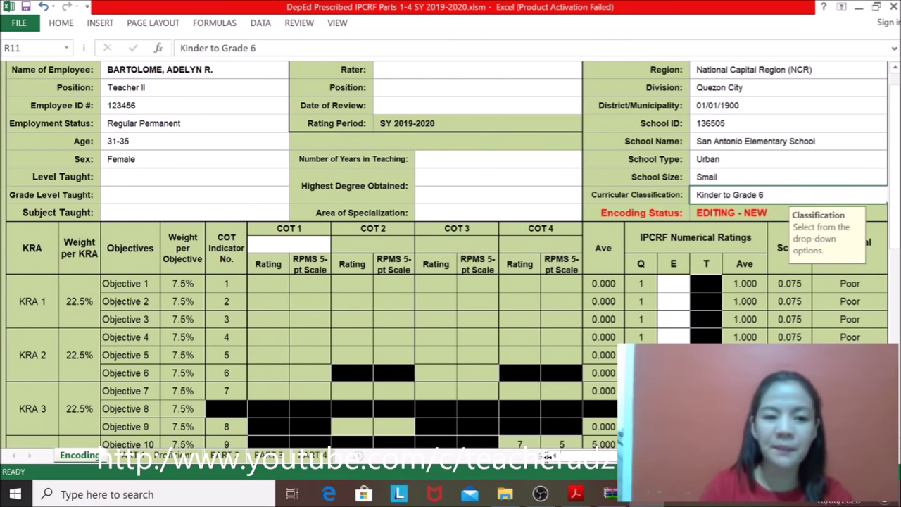
click(171, 178)
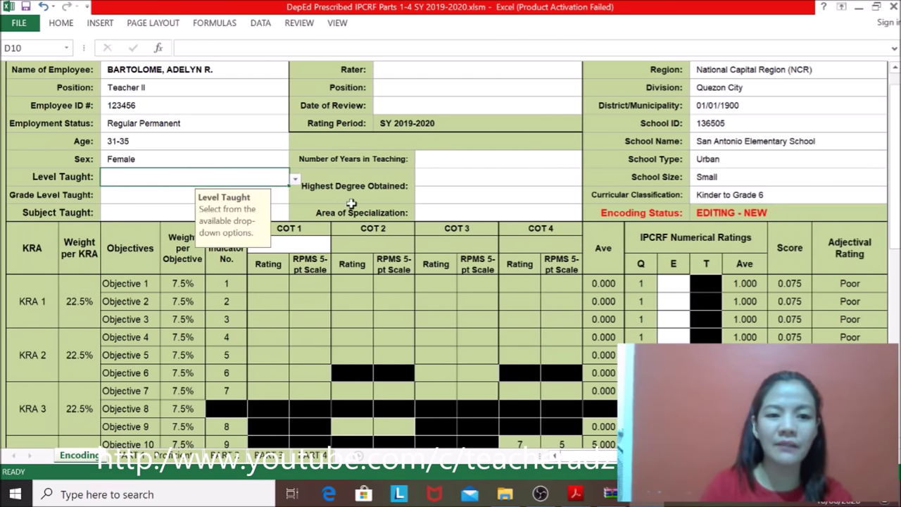
Step: Choose Elementary for Level Taught and Grade 6 for Grade Level Taught
click(295, 179)
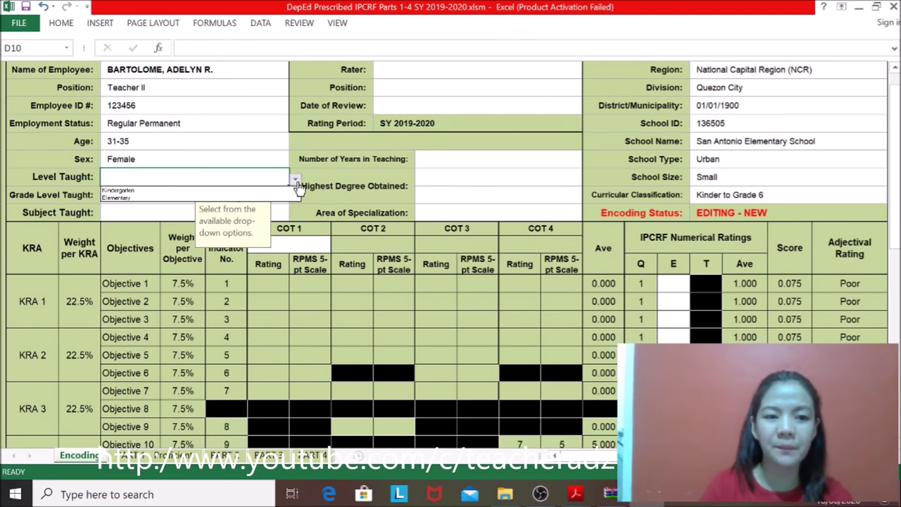
click(155, 198)
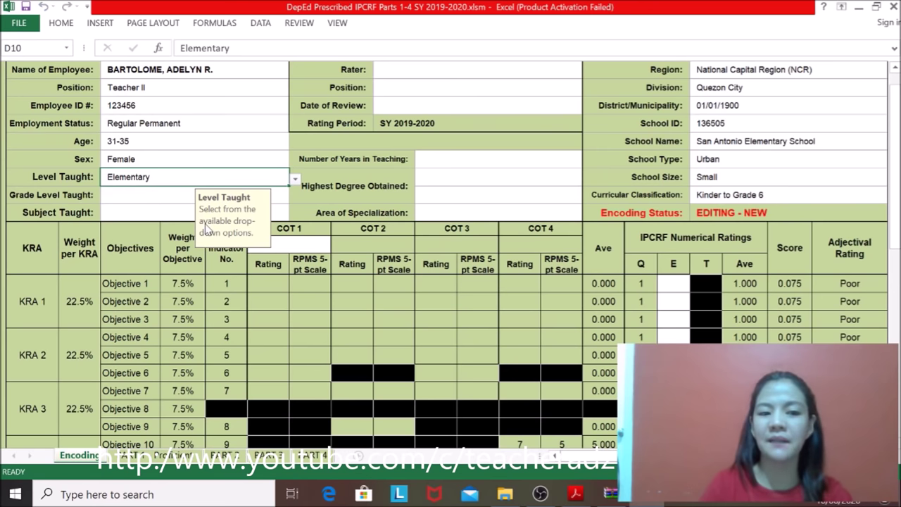
click(119, 197)
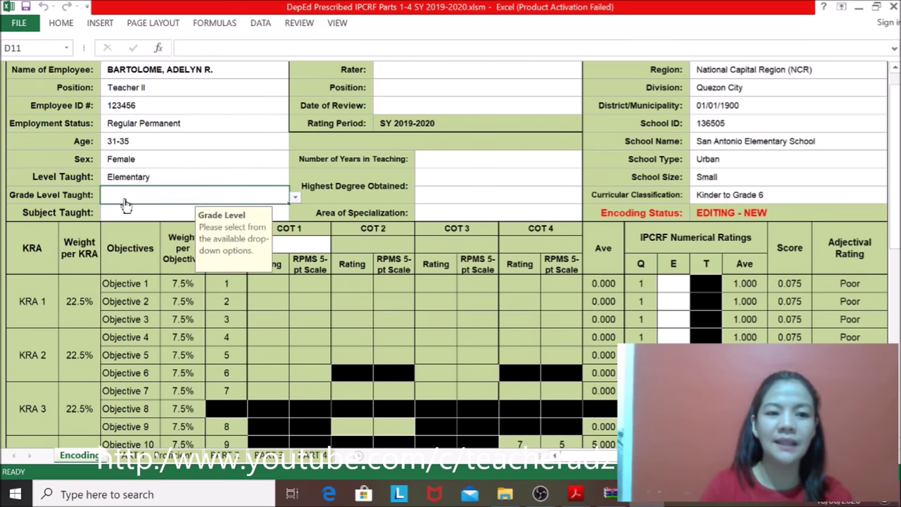
click(295, 199)
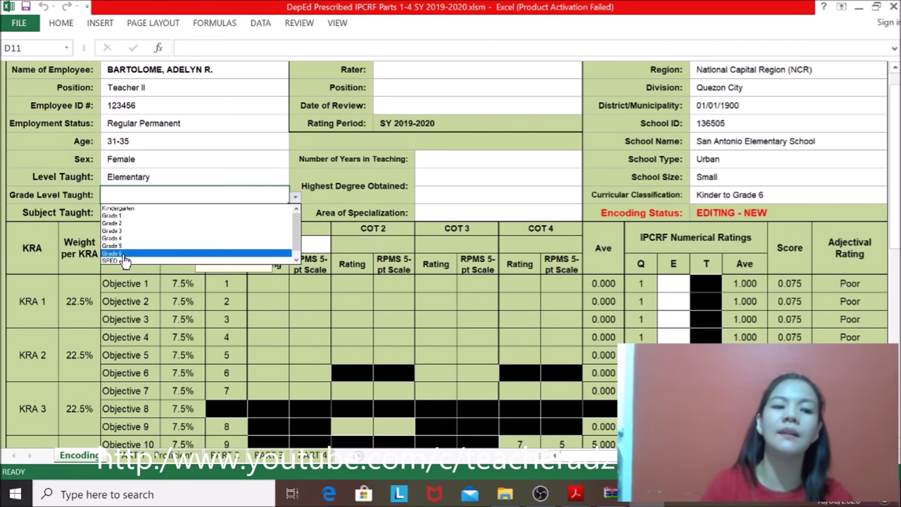
click(124, 253)
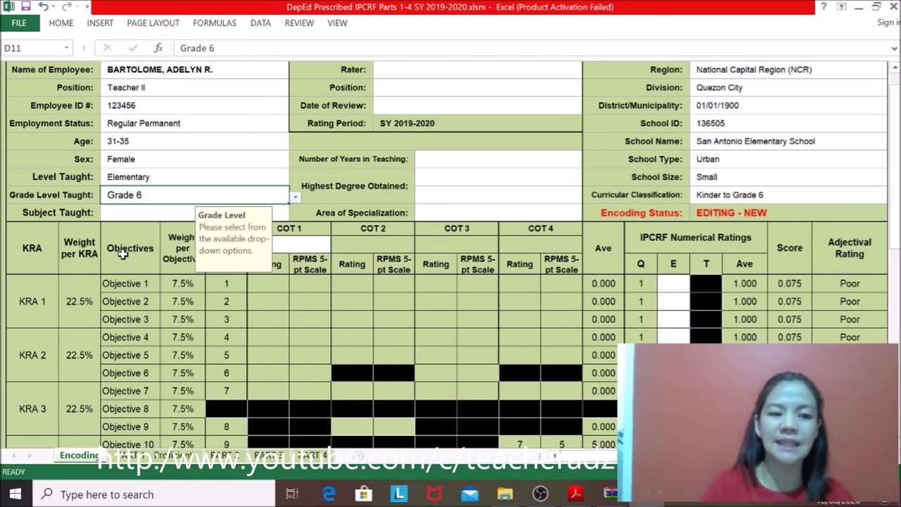
click(128, 217)
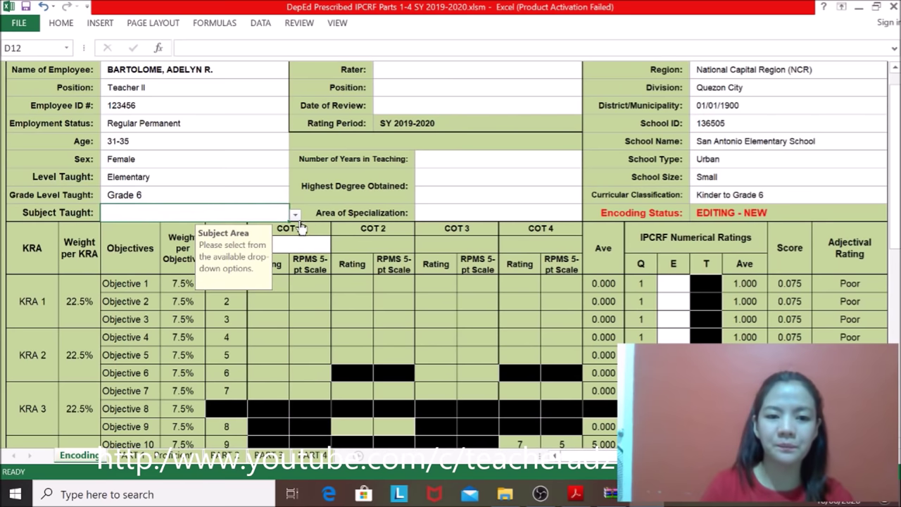
Step: Set Subject Taught to Mathematics and Curricular Classification to Kindergarten; Grade 11-12
click(295, 215)
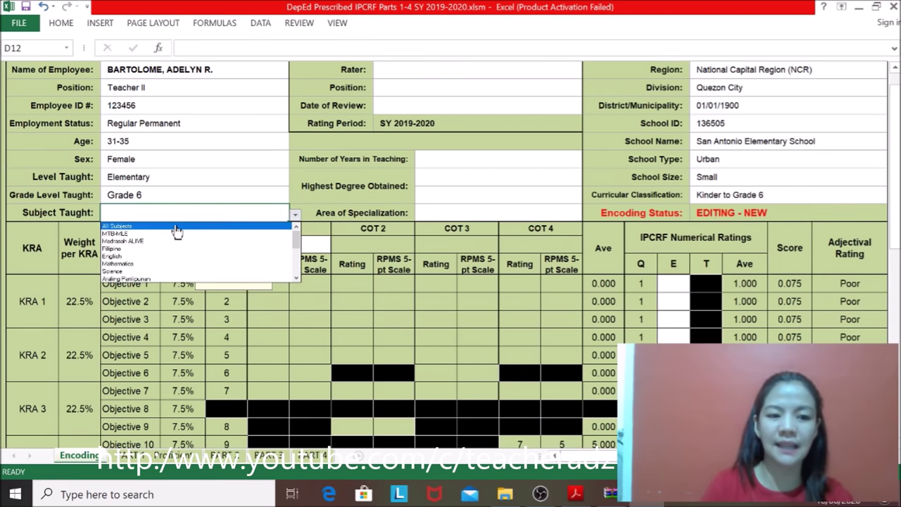
click(144, 265)
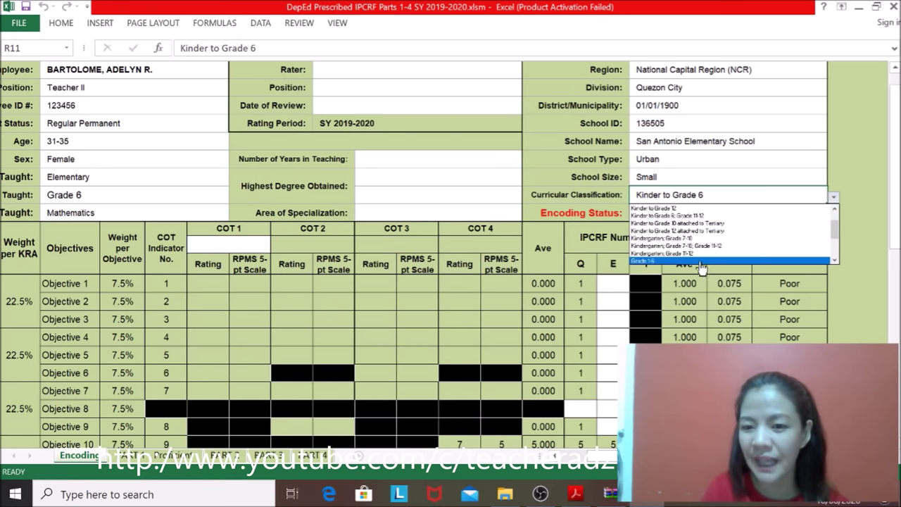
click(700, 257)
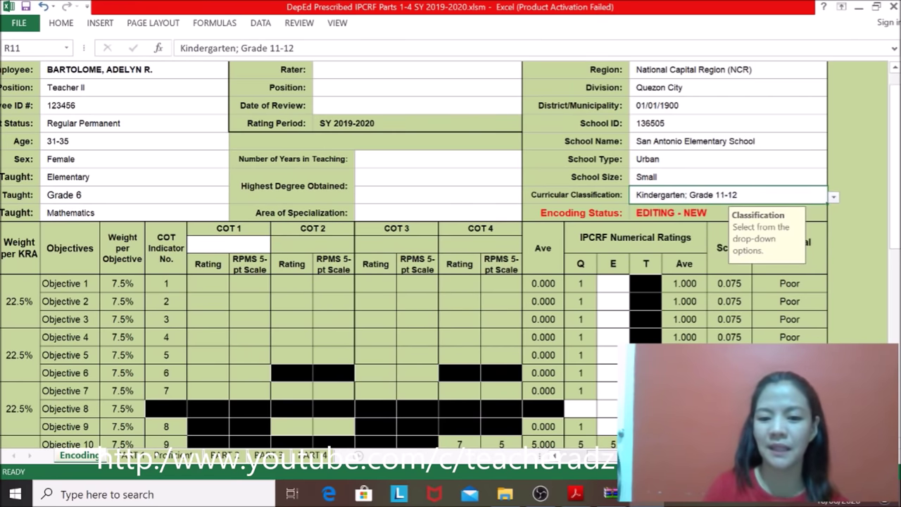
scroll(422, 281, left, 2)
Step: Change Subject Taught to Special Programs, leaving the subject list unchanged afterwards
click(171, 205)
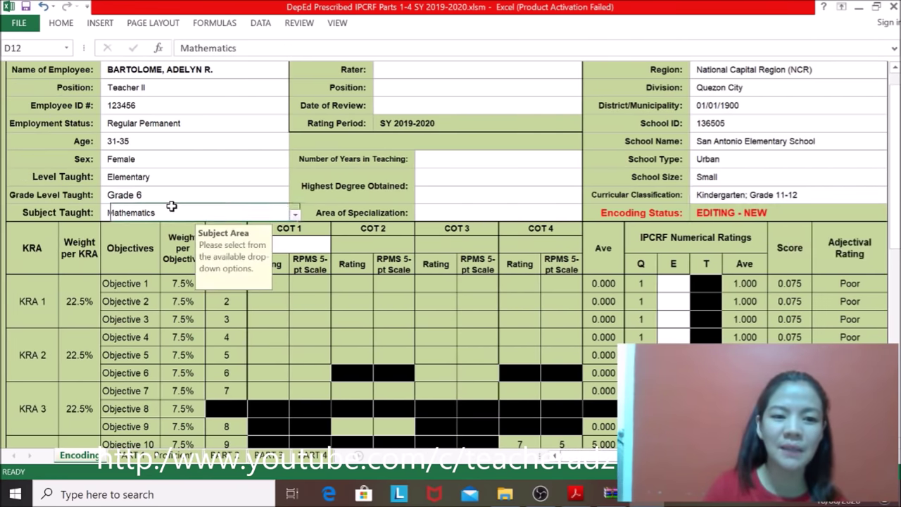
click(294, 215)
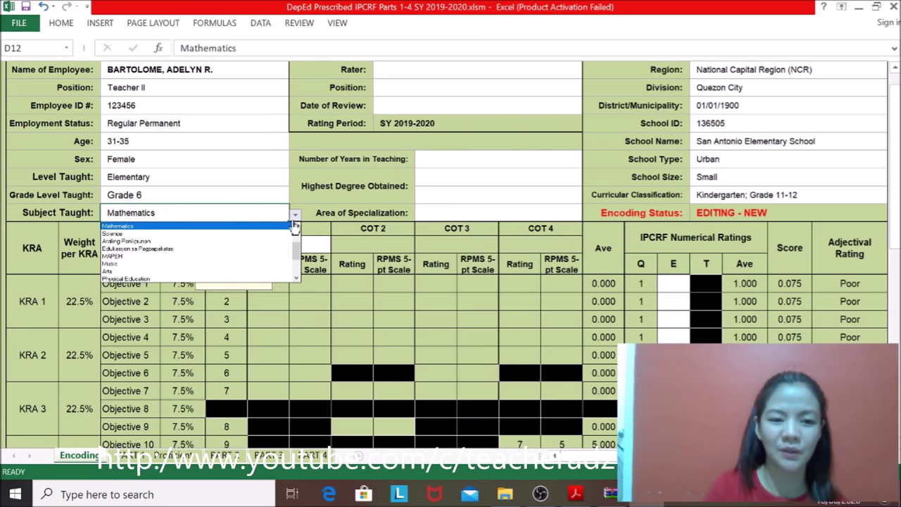
mouse_move(296, 255)
mouse_down()
mouse_move(295, 279)
mouse_move(293, 244)
mouse_up()
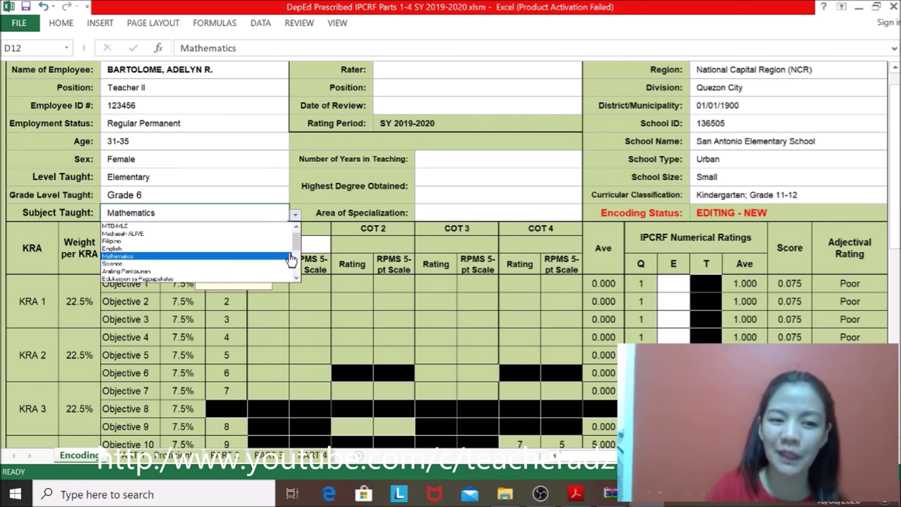
click(293, 260)
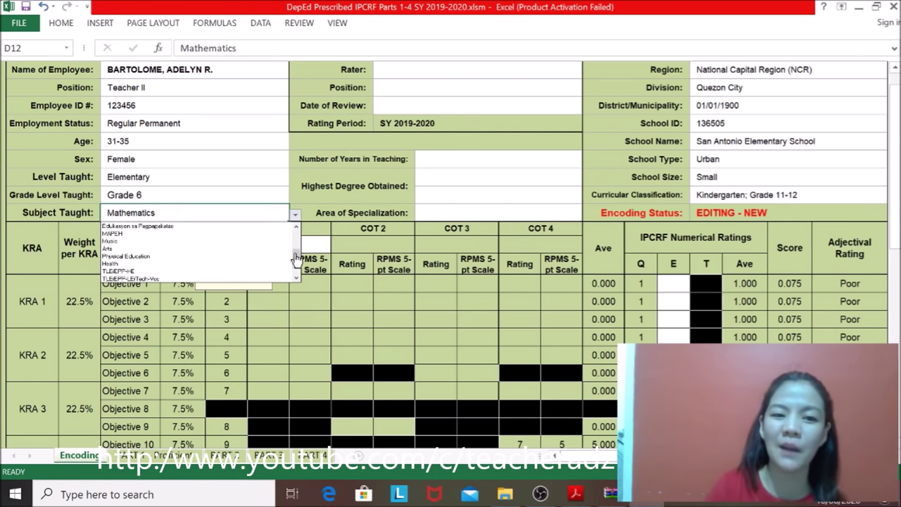
drag(295, 261, 295, 273)
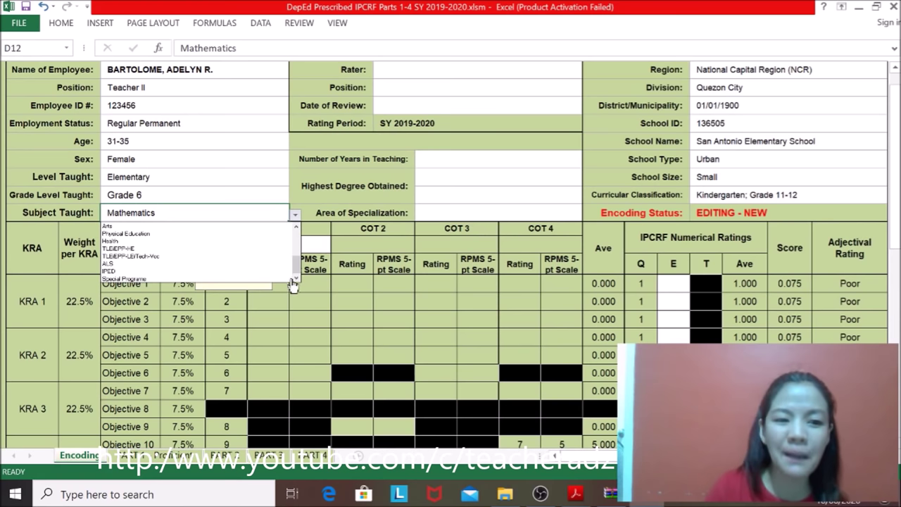
click(131, 280)
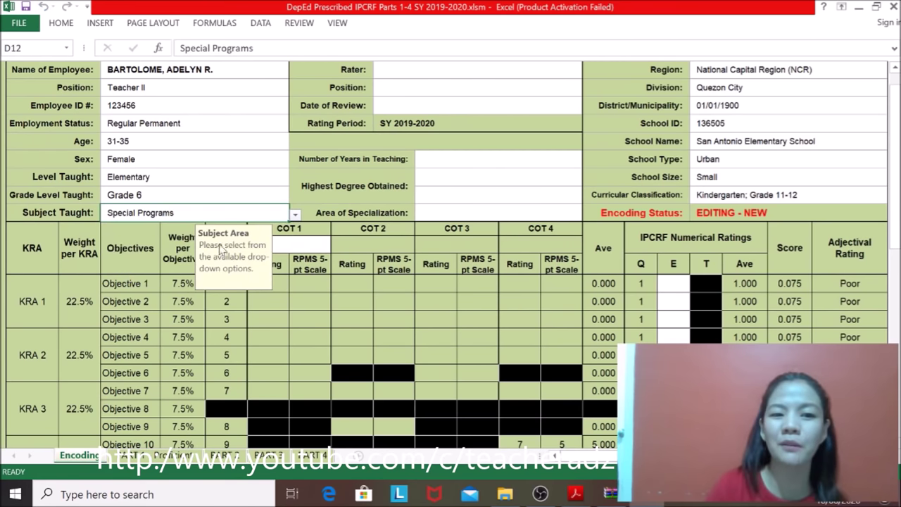
click(295, 216)
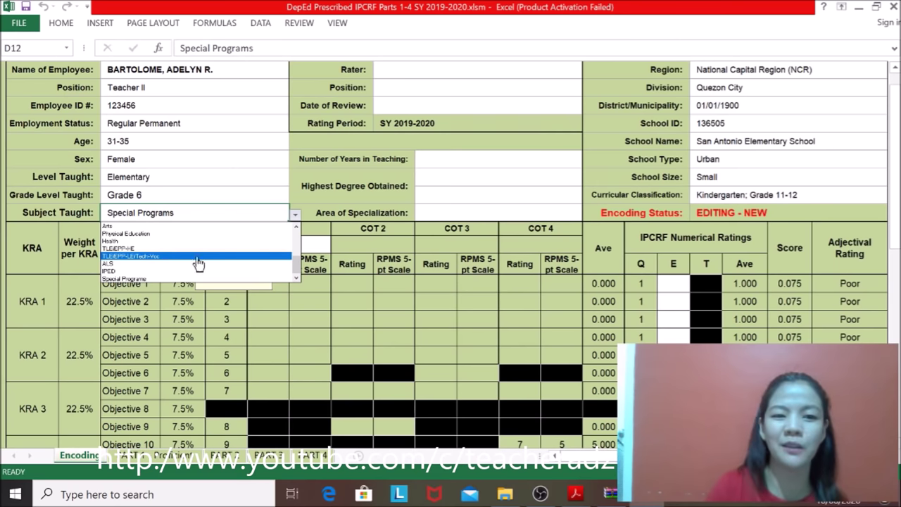
scroll(297, 261, up, 1)
drag(297, 261, 295, 227)
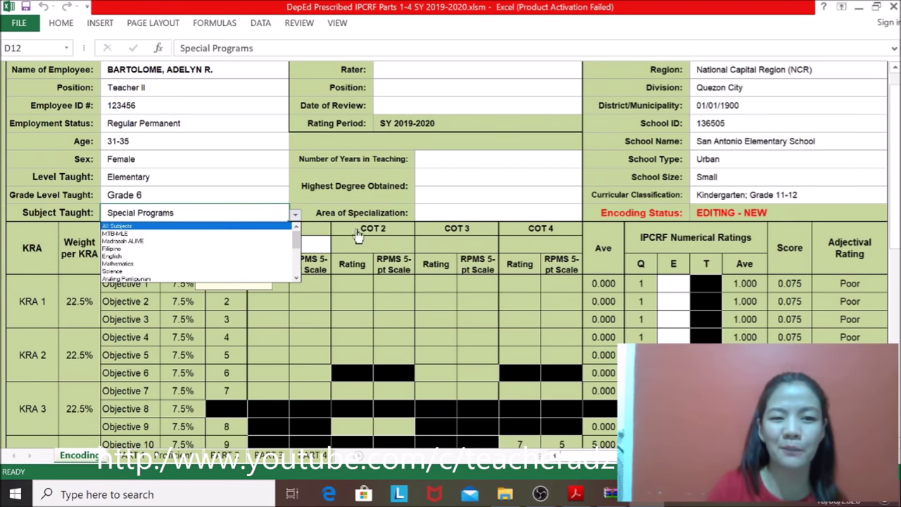
key(Escape)
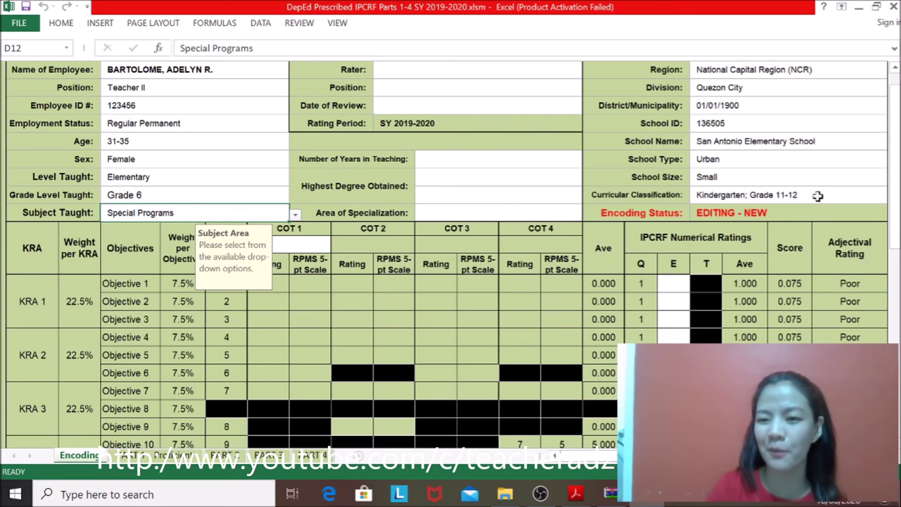
scroll(602, 456, right, 3)
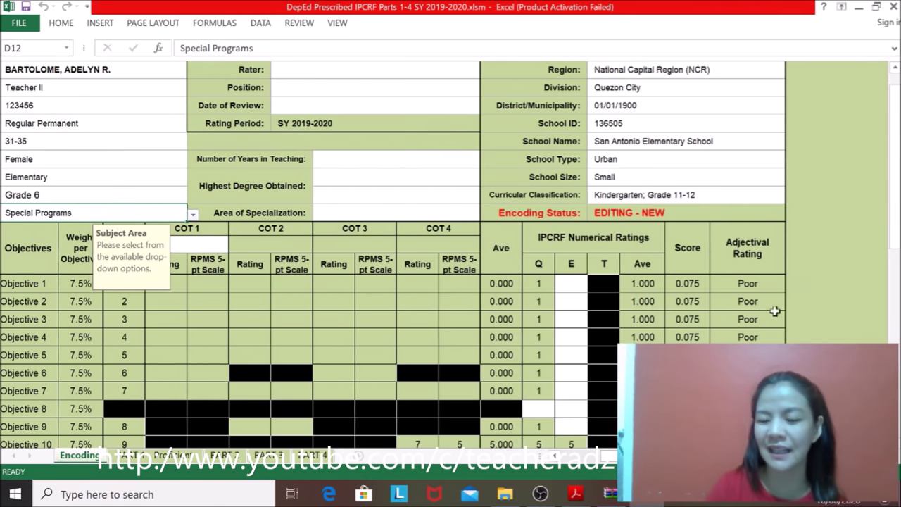
click(765, 192)
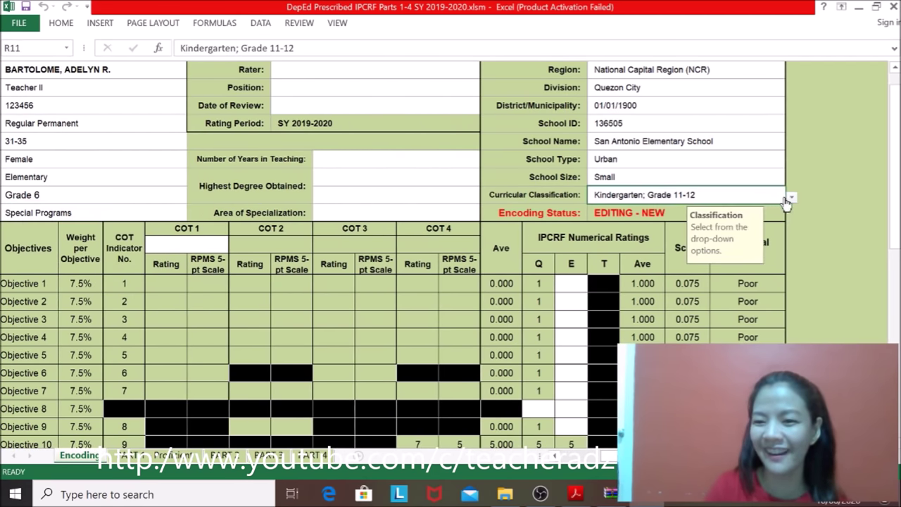
Step: Set Curricular Classification back to Kinder to Grade 6
click(791, 200)
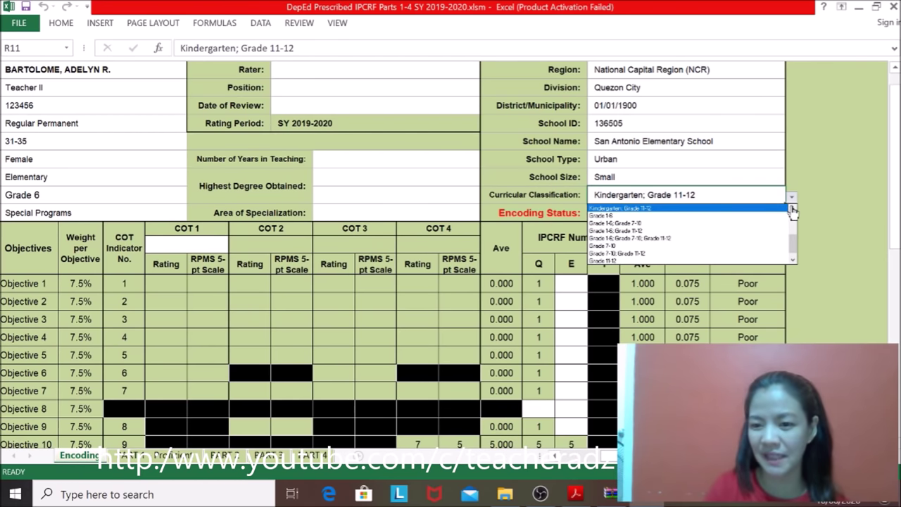
scroll(793, 211, up, 5)
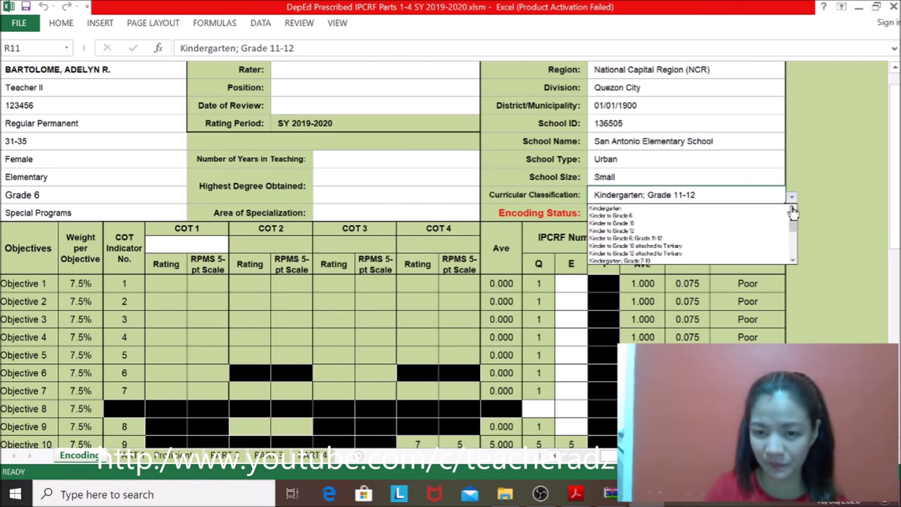
click(606, 216)
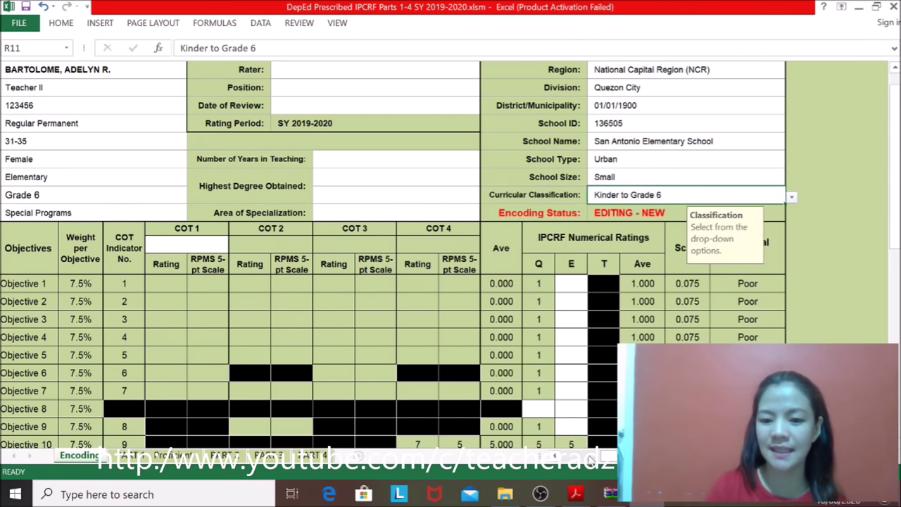
key(Tab)
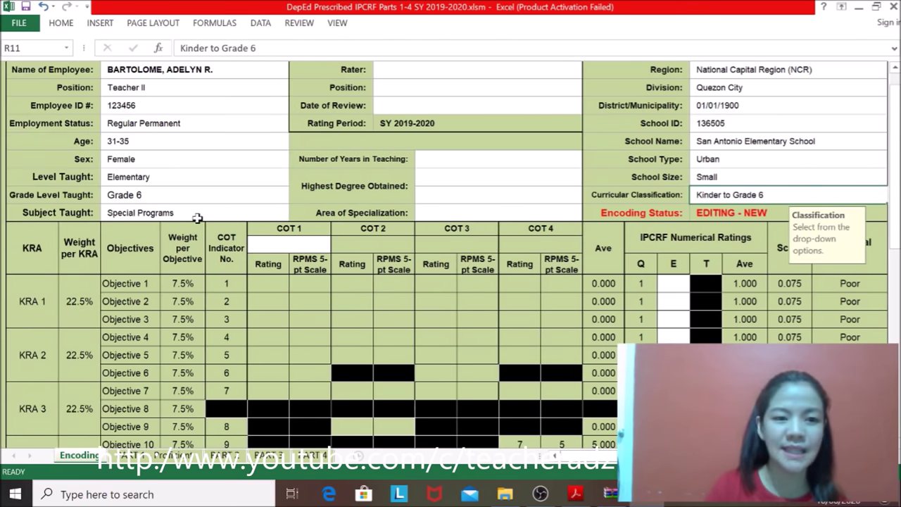
Step: Set Subject Taught back to Mathematics
click(295, 214)
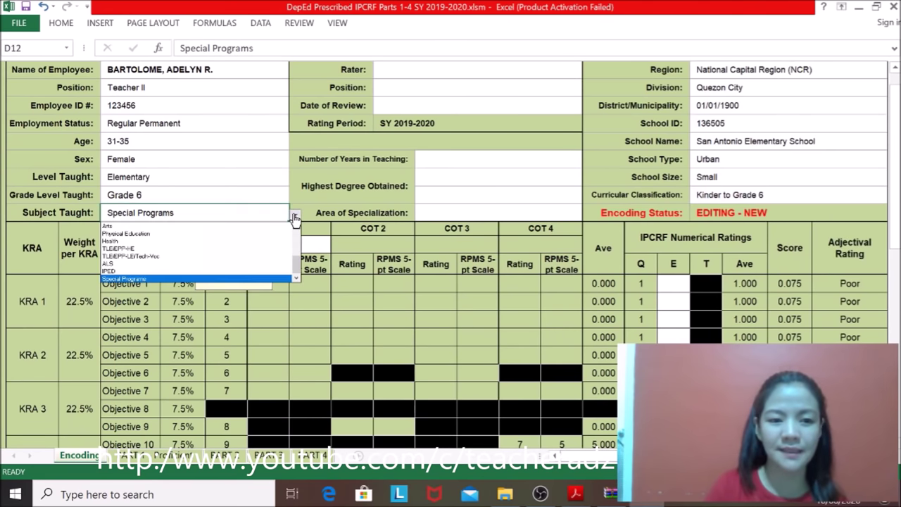
scroll(297, 257, up, 2)
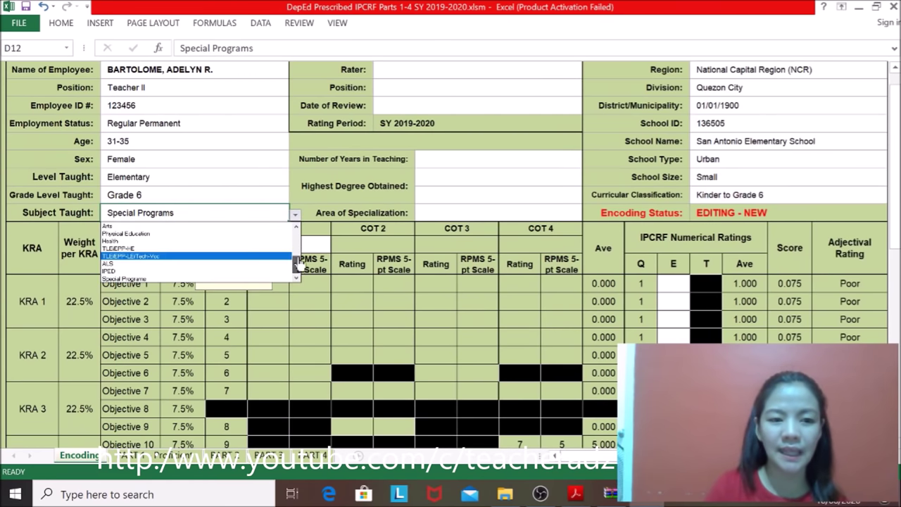
scroll(298, 253, up, 4)
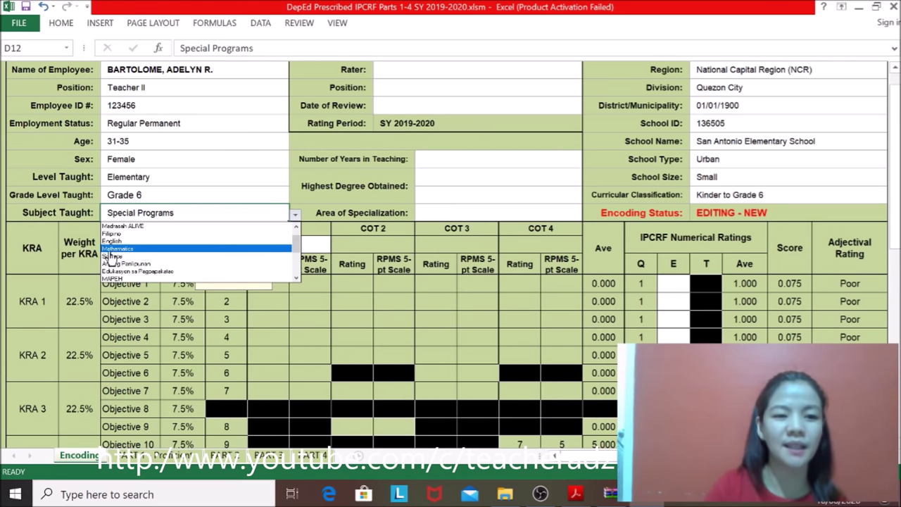
click(118, 250)
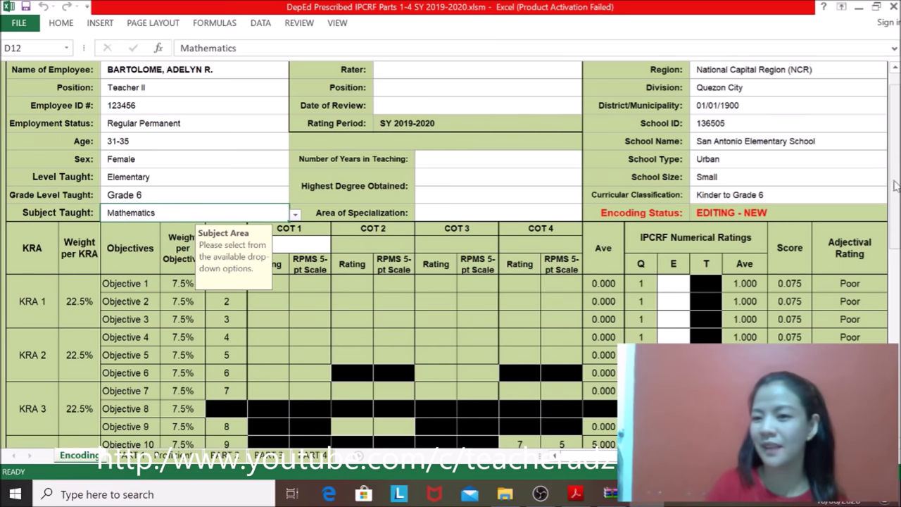
drag(895, 184, 894, 152)
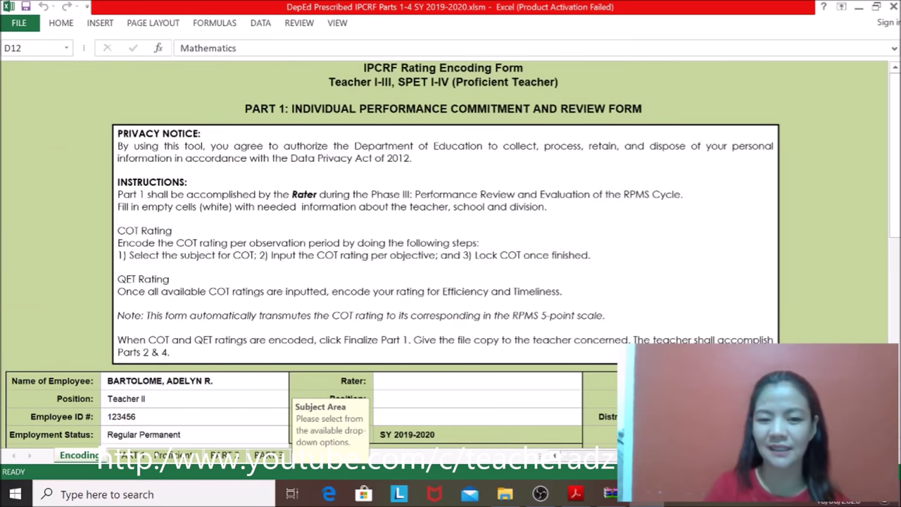
scroll(897, 125, down, 3)
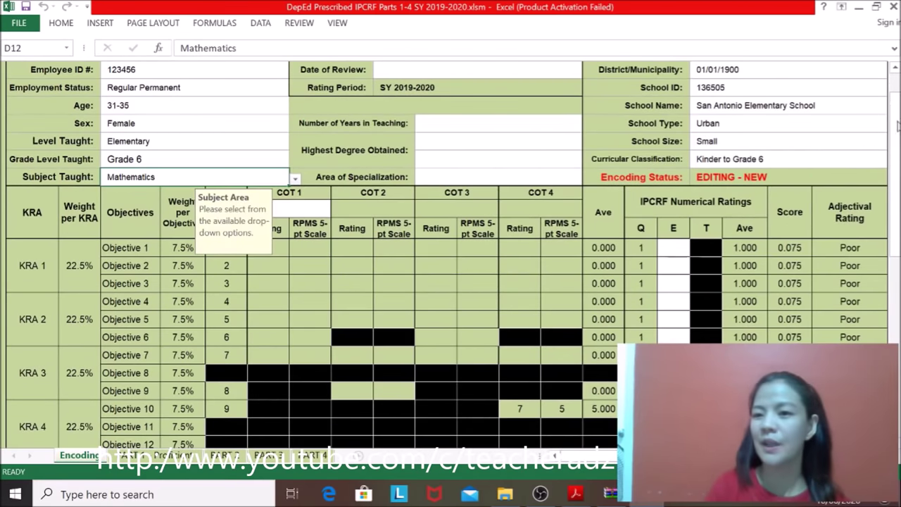
drag(896, 125, 897, 137)
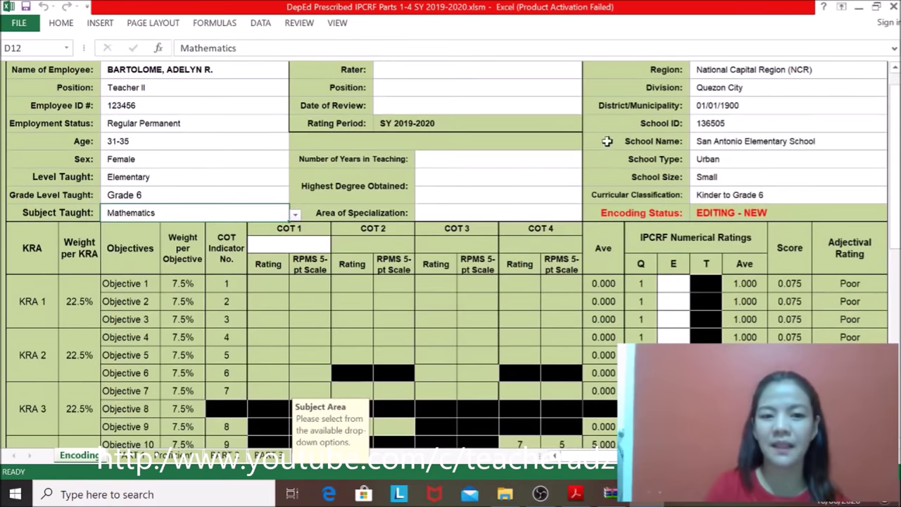
Step: Enter the rater's full name in capitals, last name first, correcting a typo
click(415, 70)
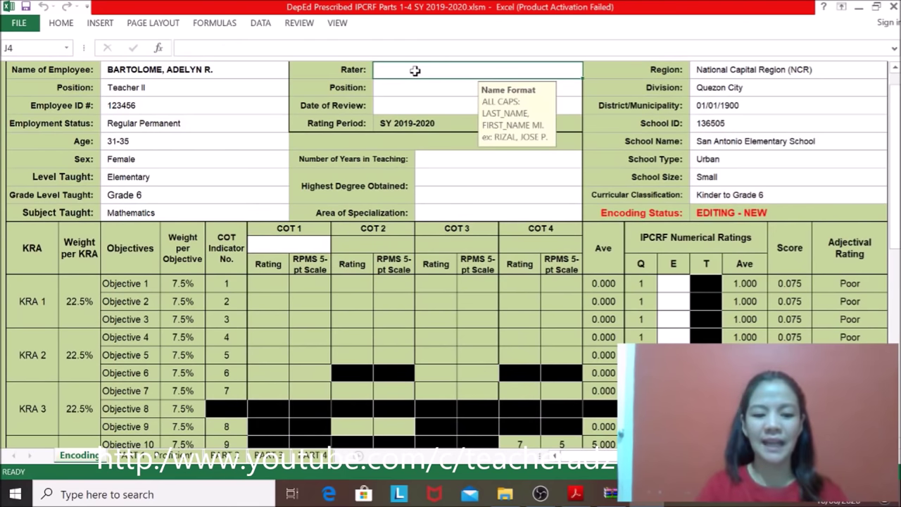
text(jUAN)
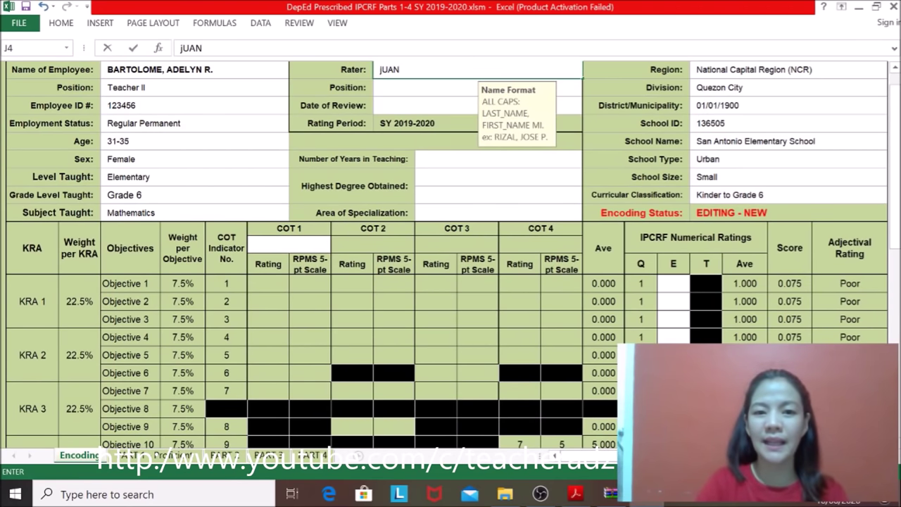
text(A)
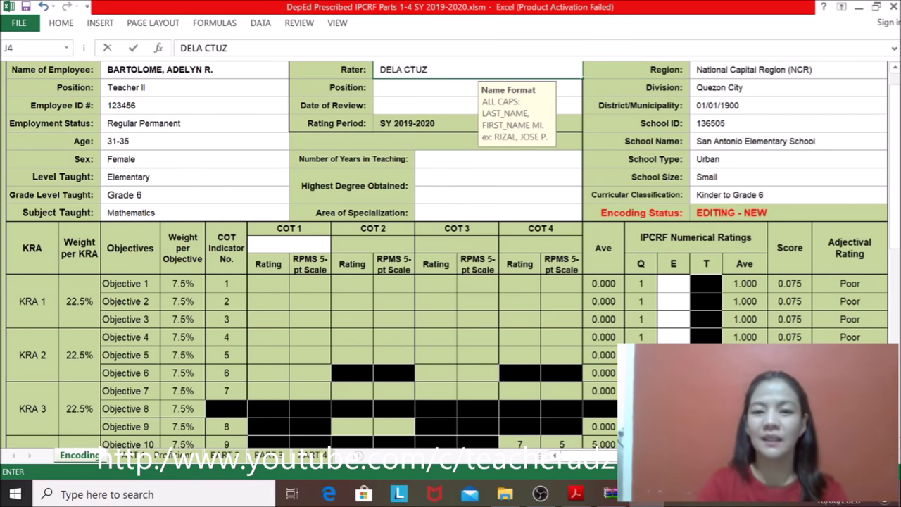
text(UANA)
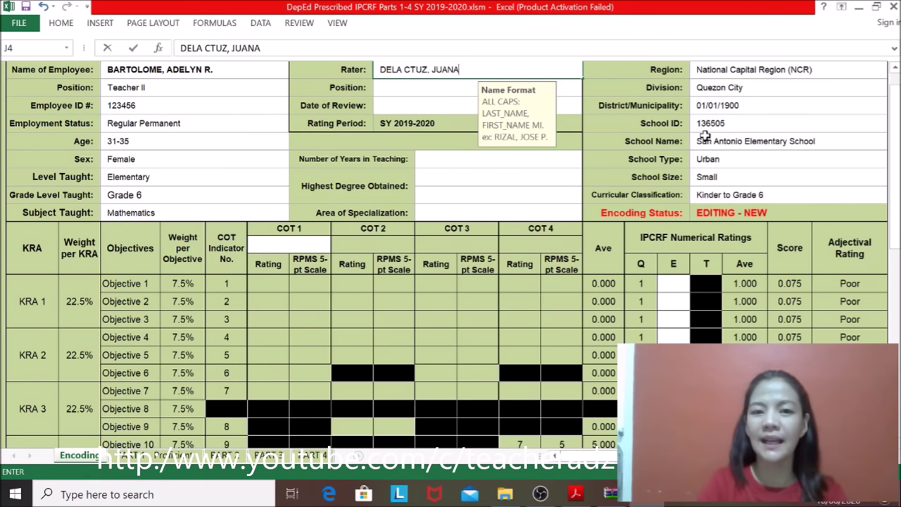
key(BackSpace)
key(BackSpace)
key(BackSpace)
key(BackSpace)
key(BackSpace)
key(BackSpace)
key(BackSpace)
key(BackSpace)
key(BackSpace)
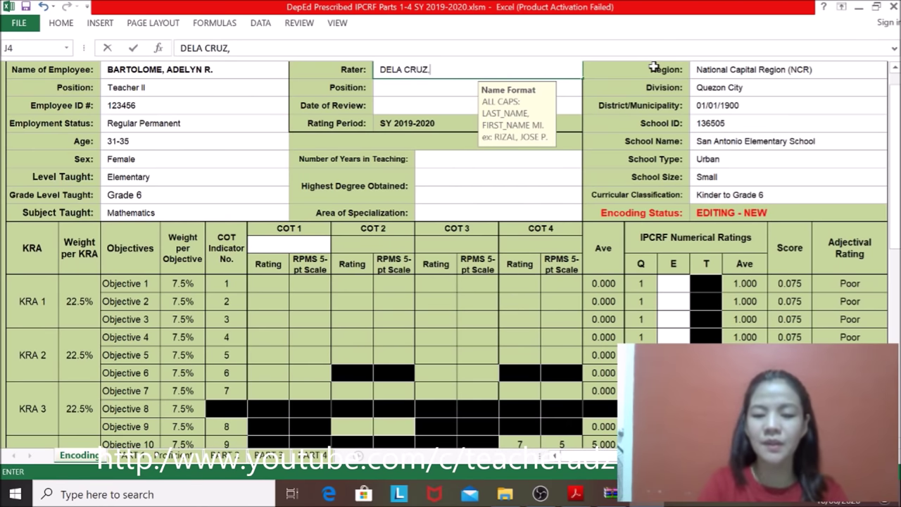
text(RUZ, JUANA,S.)
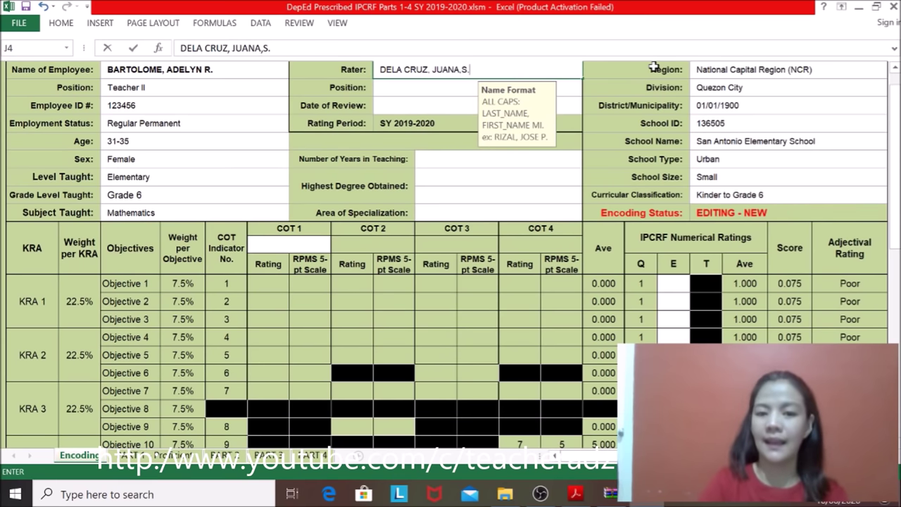
click(396, 92)
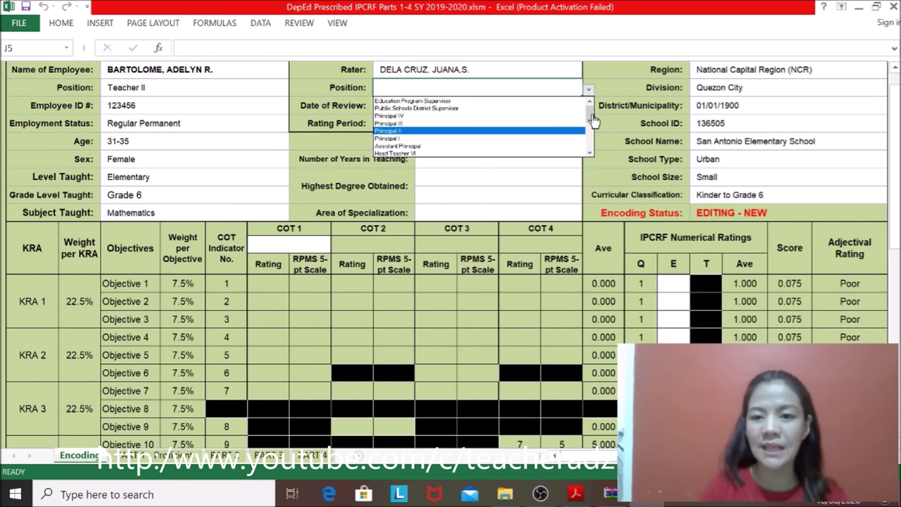
Step: Choose Master Teacher I in the J5 Position dropdown and enter 2020-02-21 in J6
drag(594, 118, 590, 147)
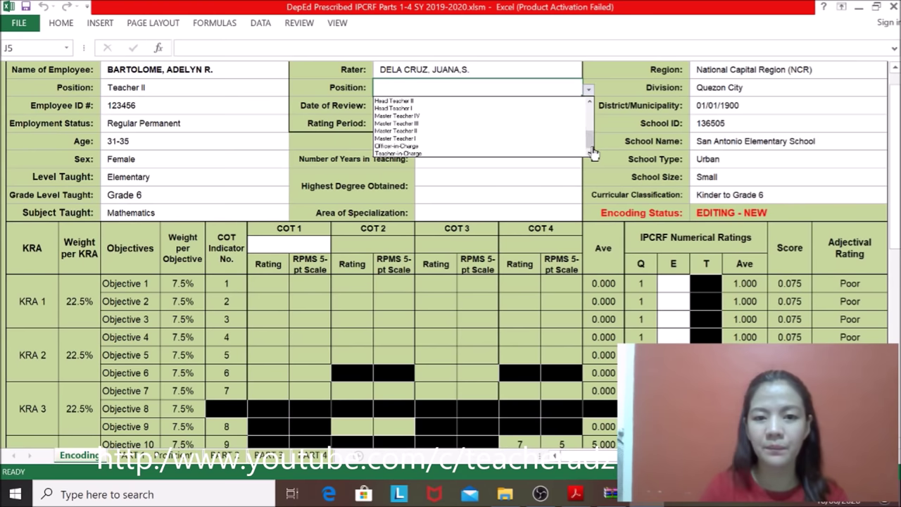
click(421, 139)
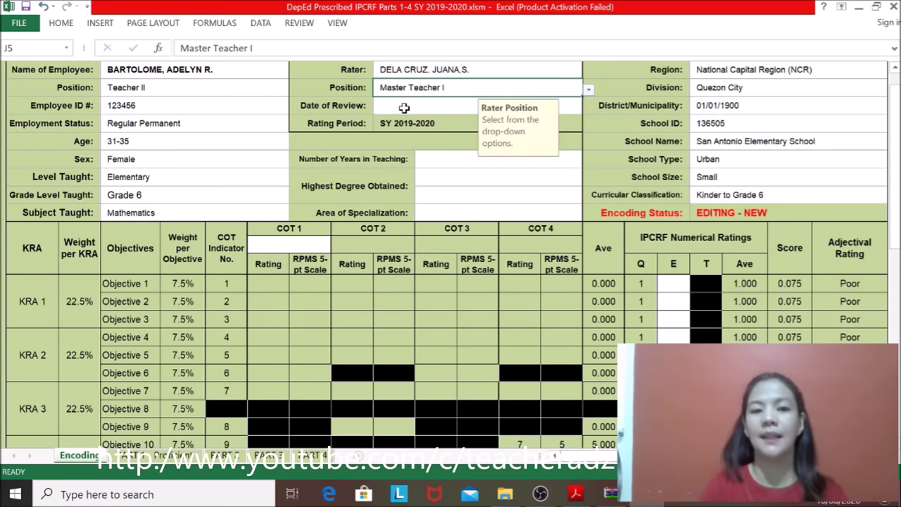
click(409, 107)
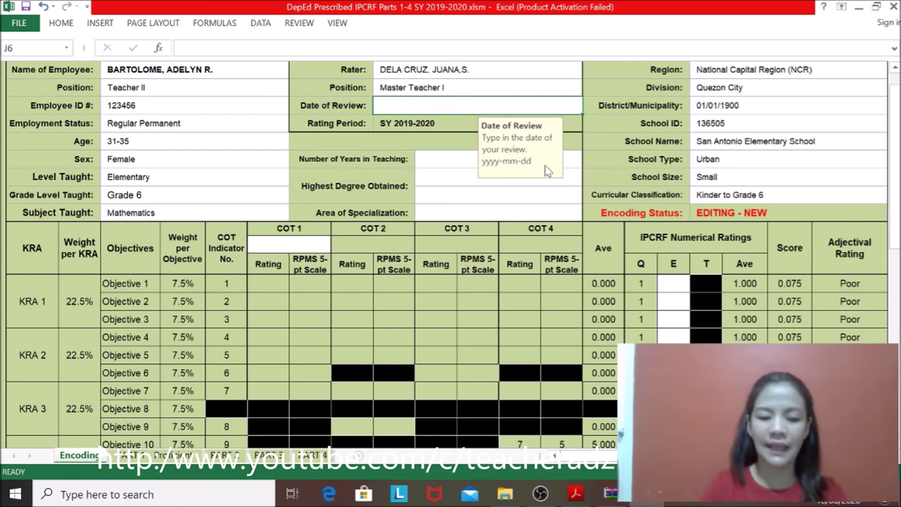
text(2020)
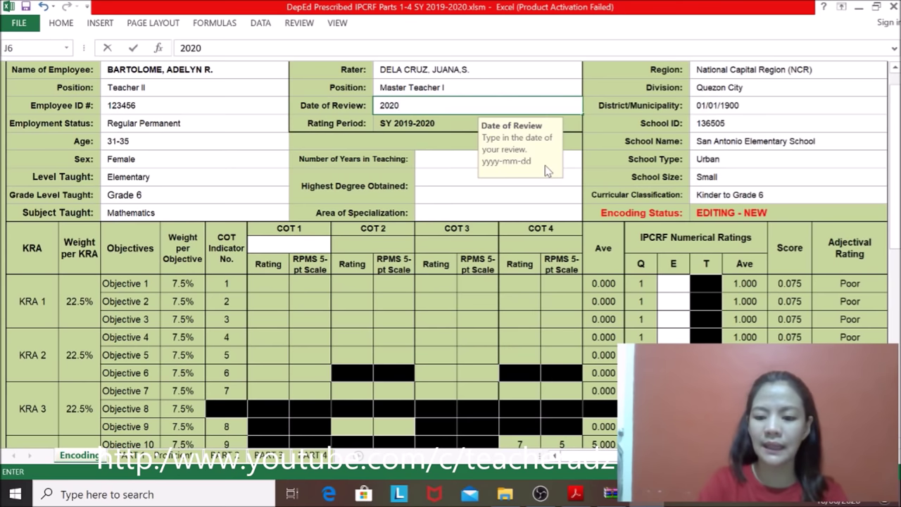
text(-02)
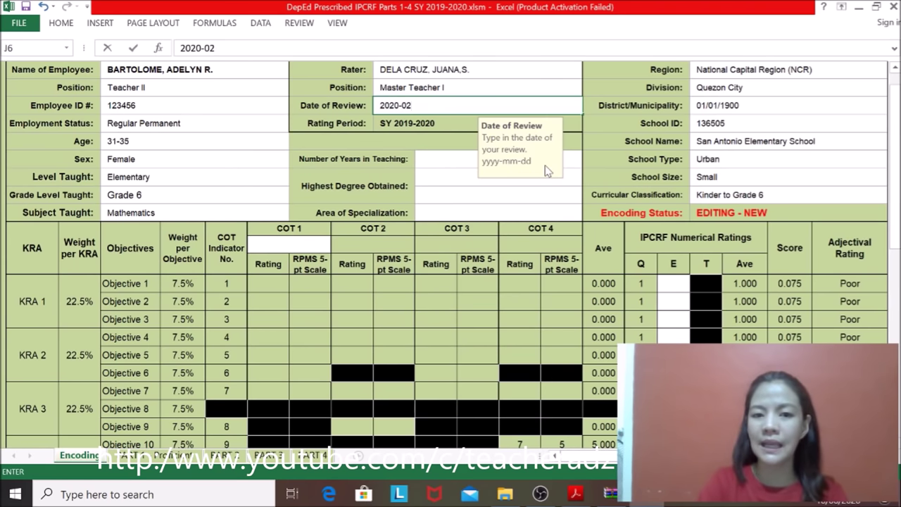
text(2)
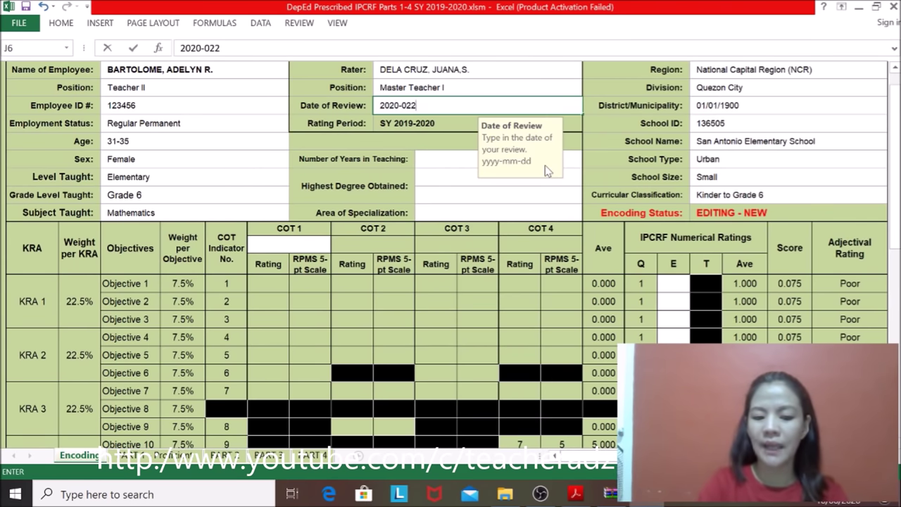
text(1)
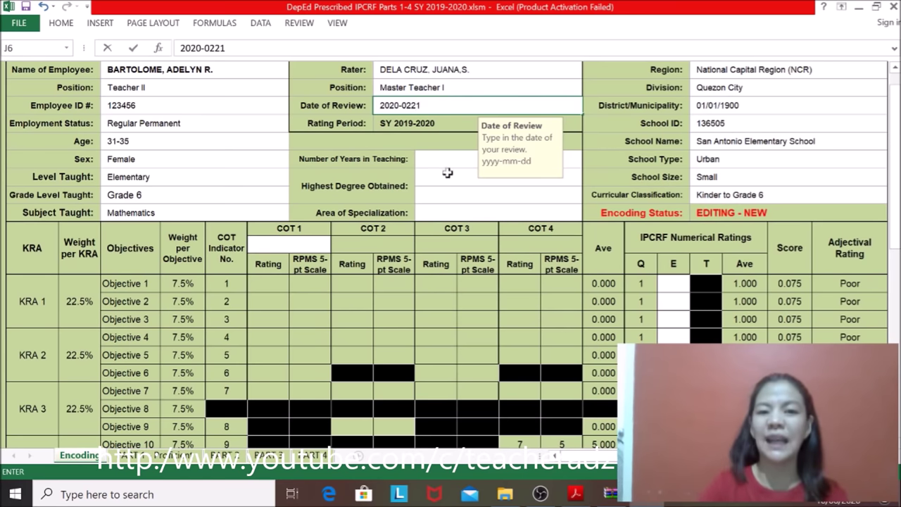
key(BackSpace)
key(BackSpace)
text(-21)
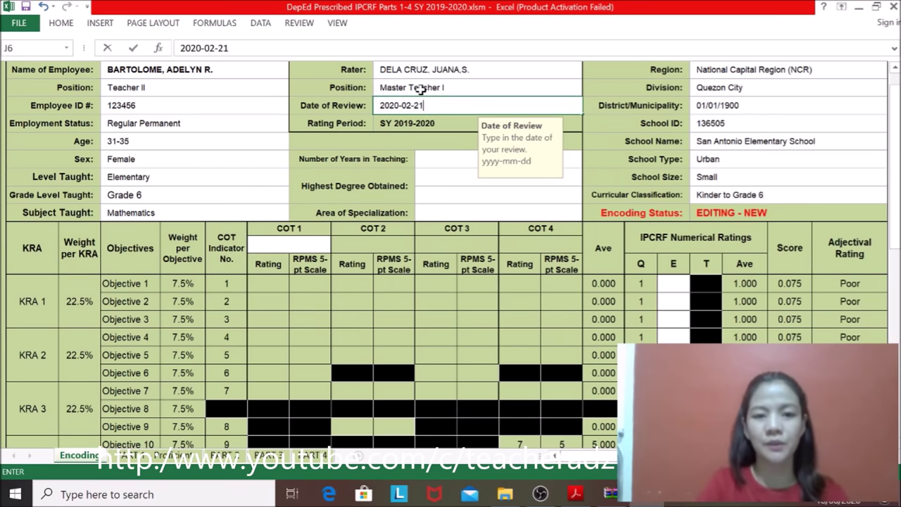
key(Return)
drag(895, 169, 895, 159)
drag(897, 116, 897, 137)
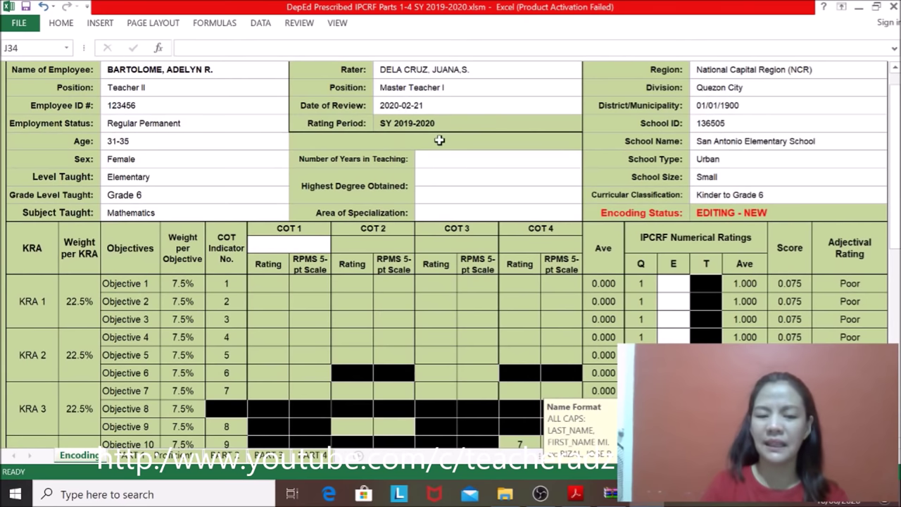
Step: Choose More than 10 years in K9 and Bachelor's Degree in K10
click(451, 162)
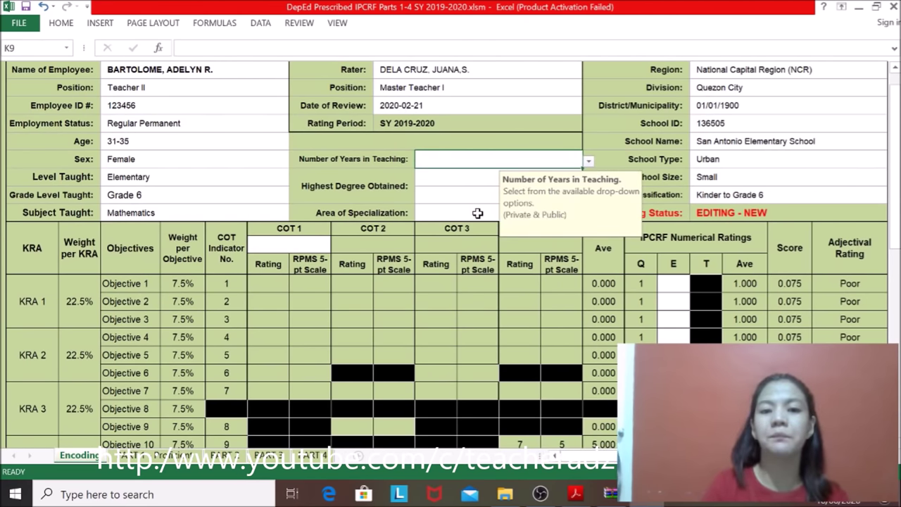
click(589, 163)
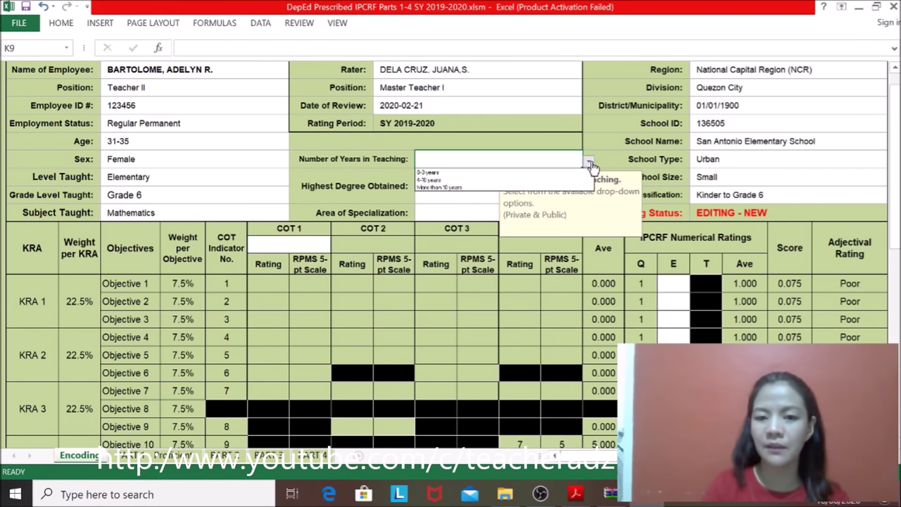
click(498, 188)
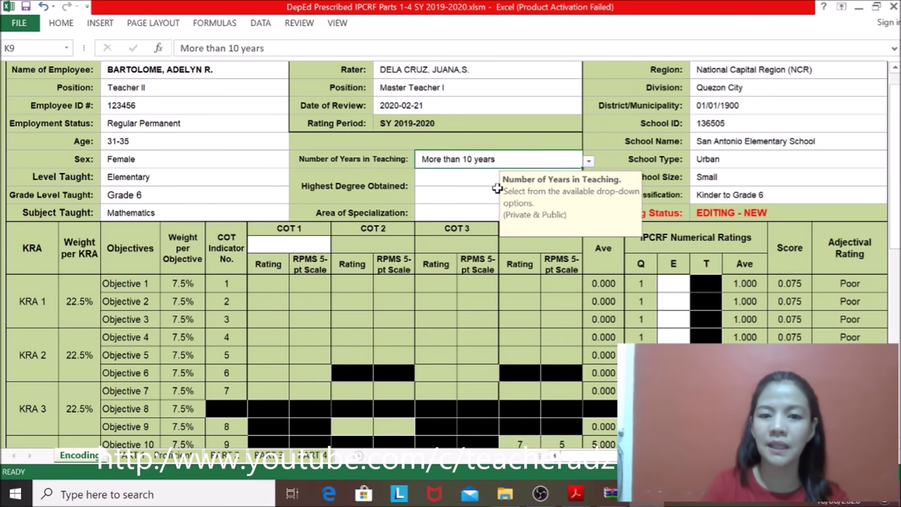
key(Return)
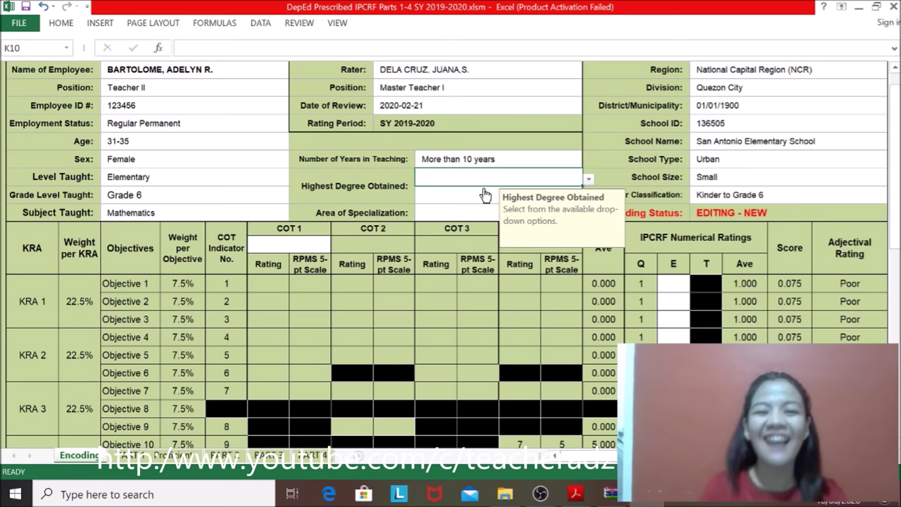
key(alt+Down)
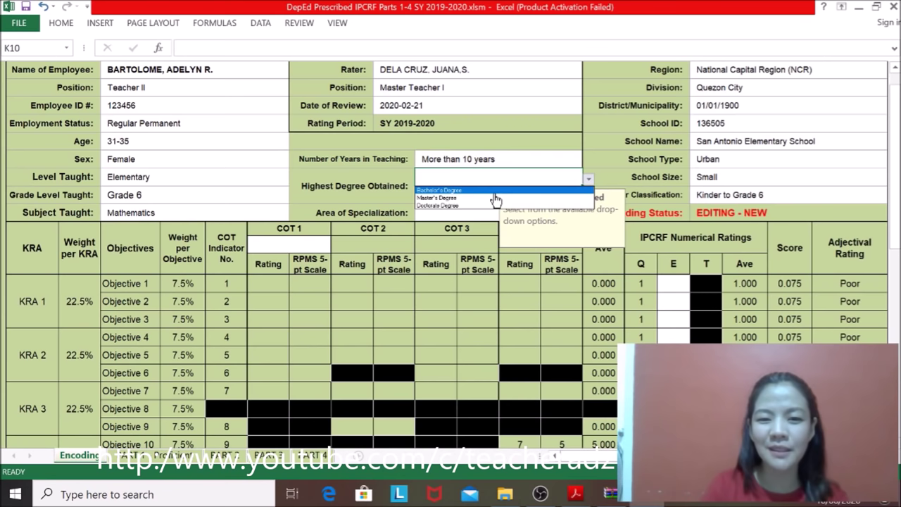
key(Return)
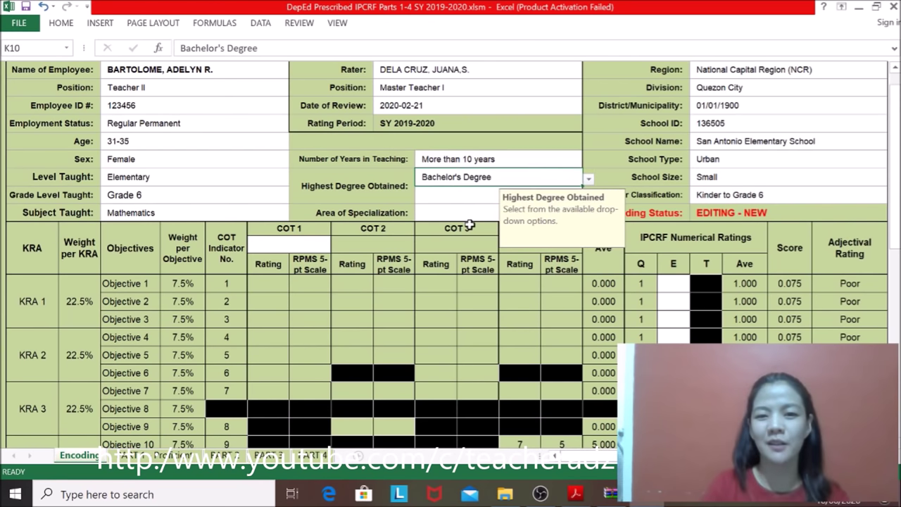
key(Return)
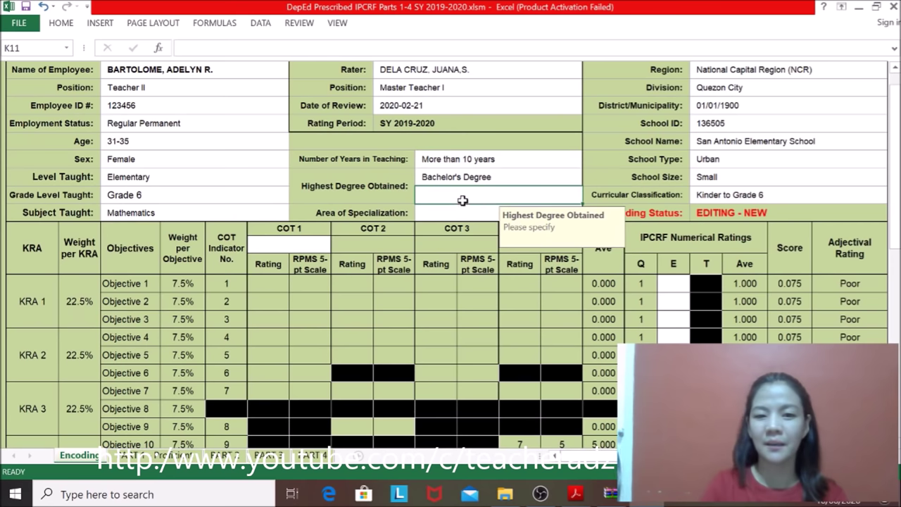
Step: Enter BEED as the degree in K11 and keep Mathematics as the specialization in K12
text(bEE)
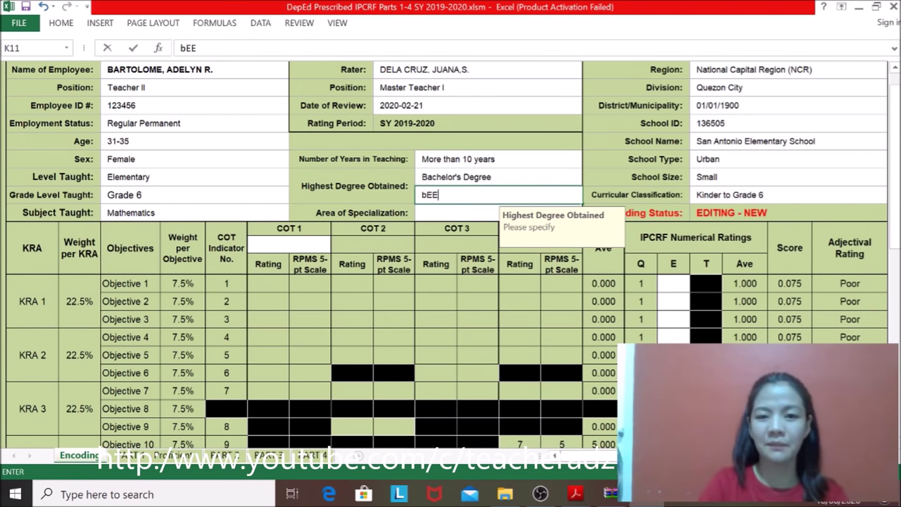
key(BackSpace)
key(BackSpace)
key(BackSpace)
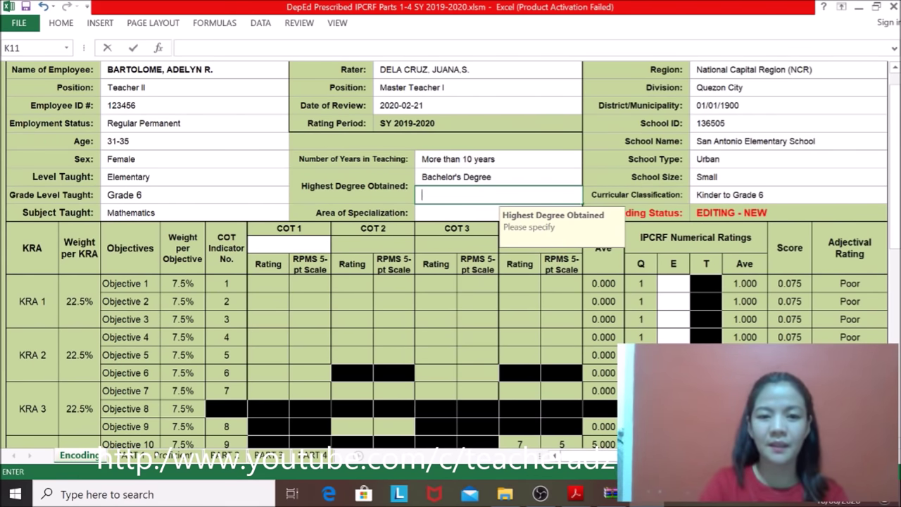
text(BEED)
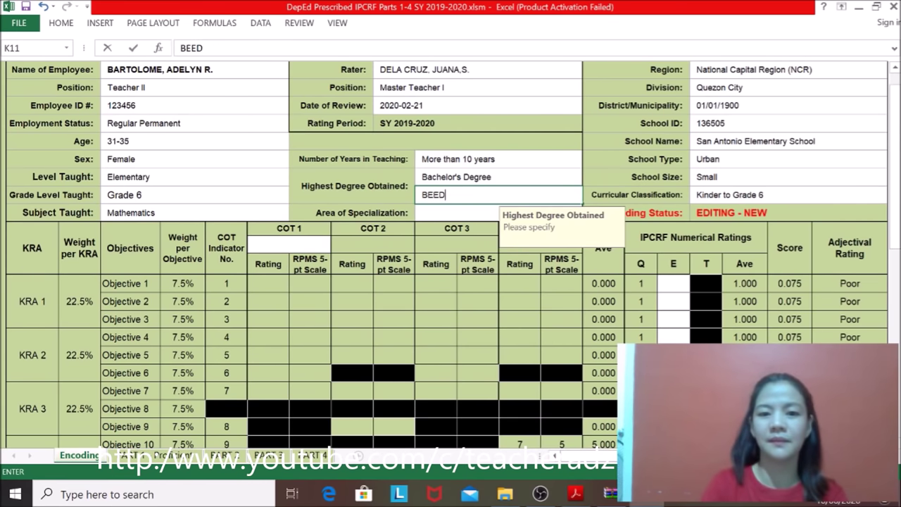
click(445, 214)
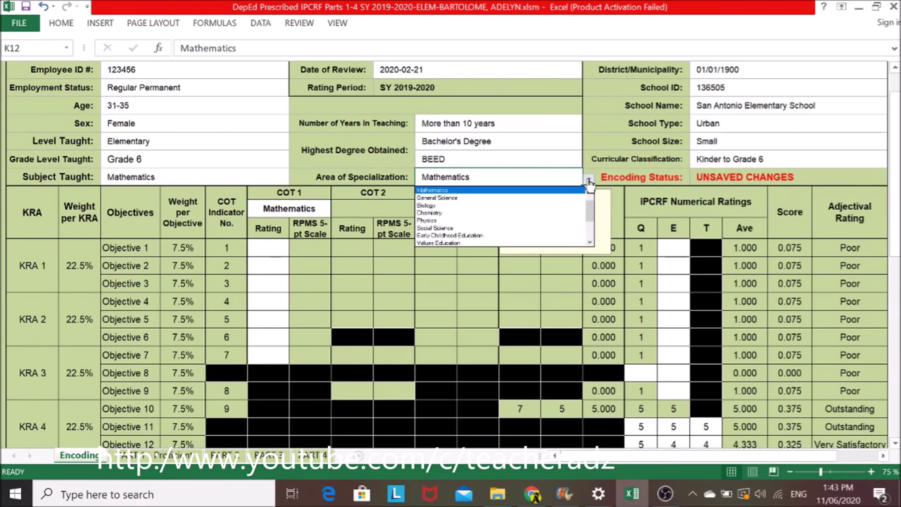
click(456, 192)
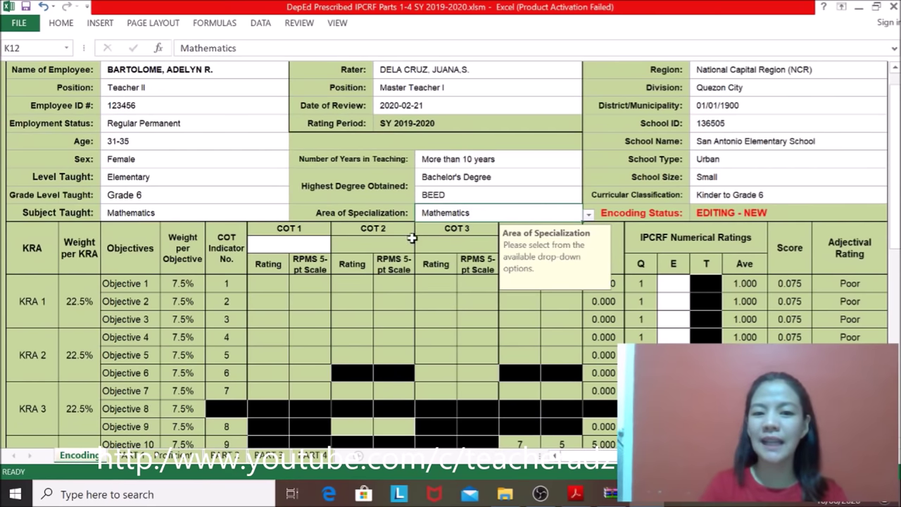
drag(893, 197, 892, 179)
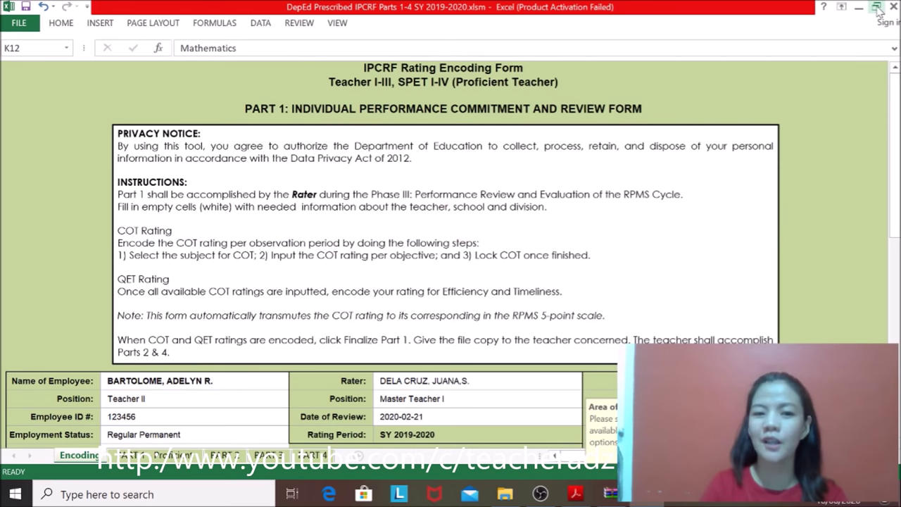
drag(895, 107, 895, 119)
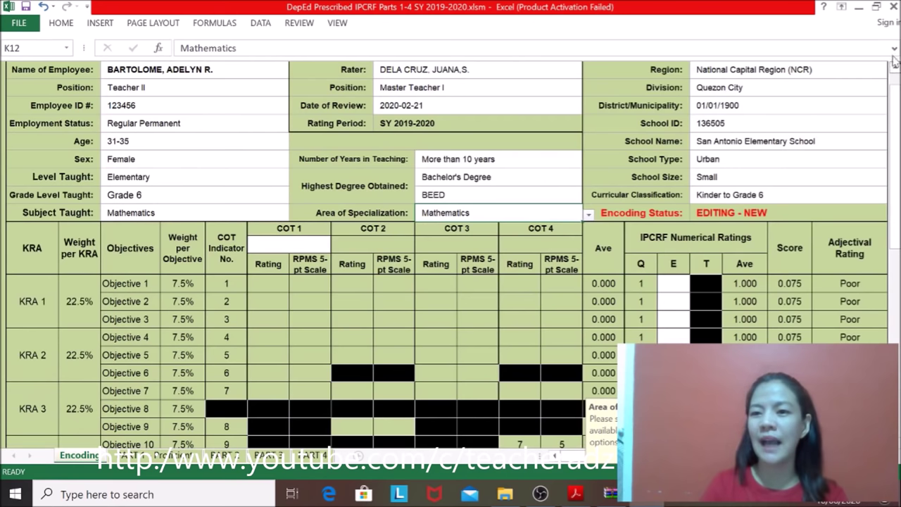
Step: Shrink and narrow the Excel window so the IPCRF user guide shows beside it
click(876, 7)
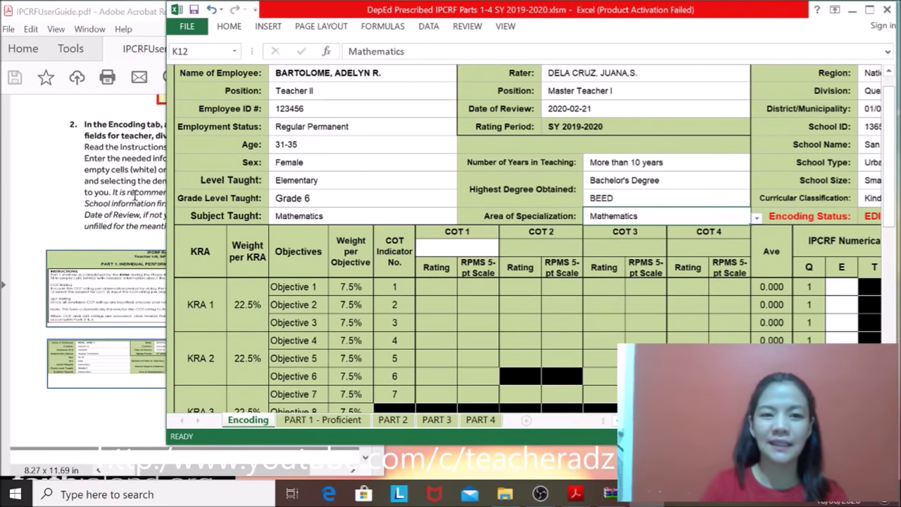
drag(169, 196, 384, 236)
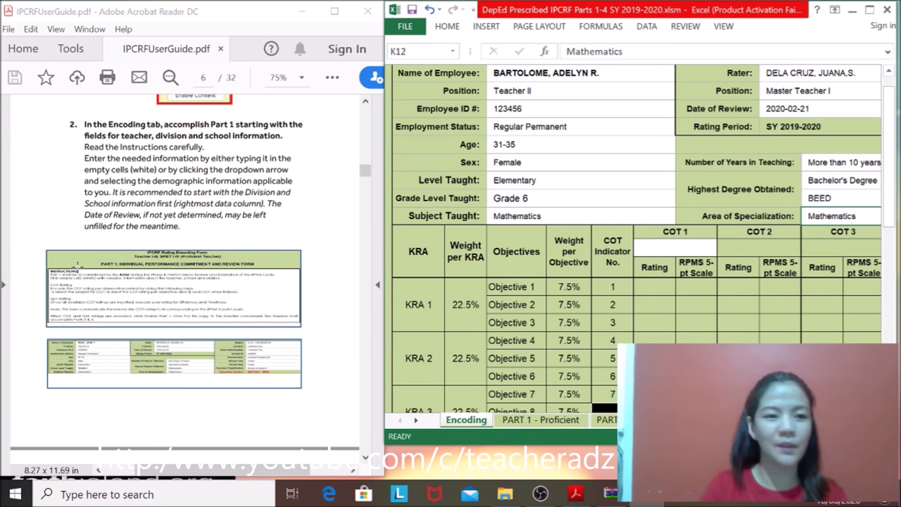
click(148, 175)
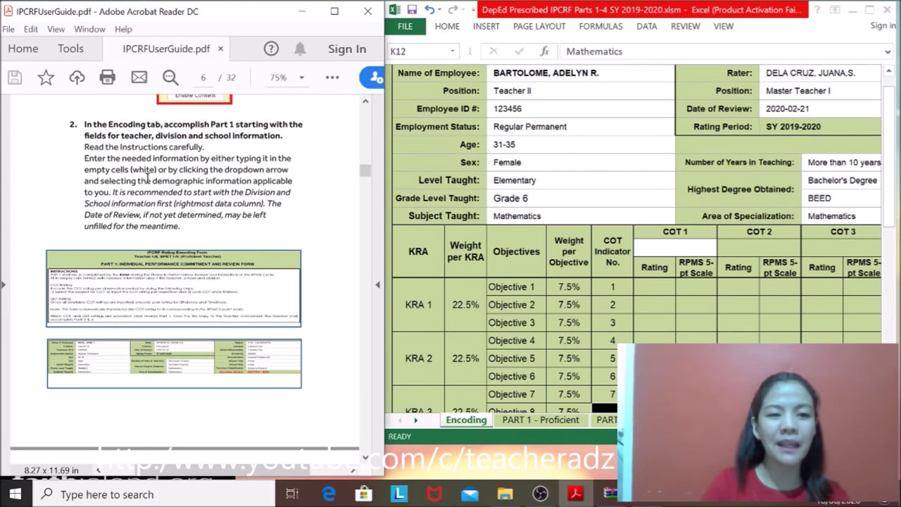
drag(365, 171, 364, 186)
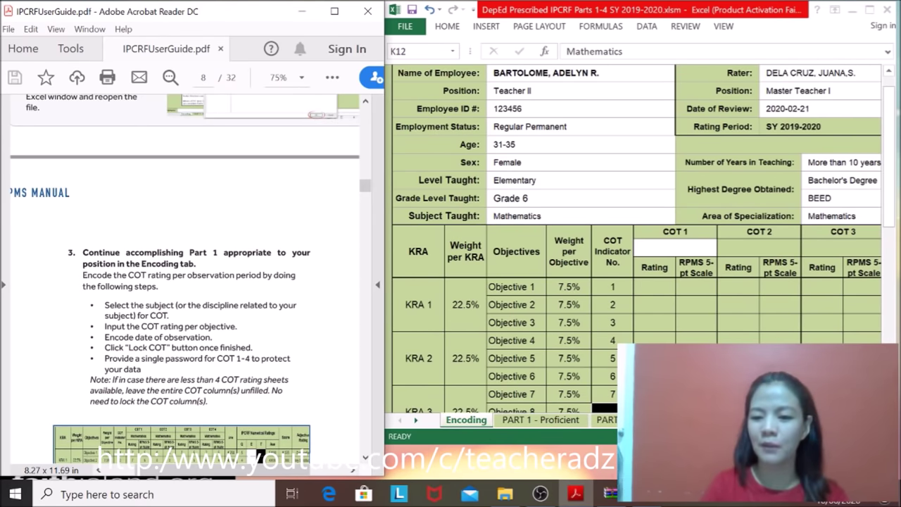
key(alt+Tab)
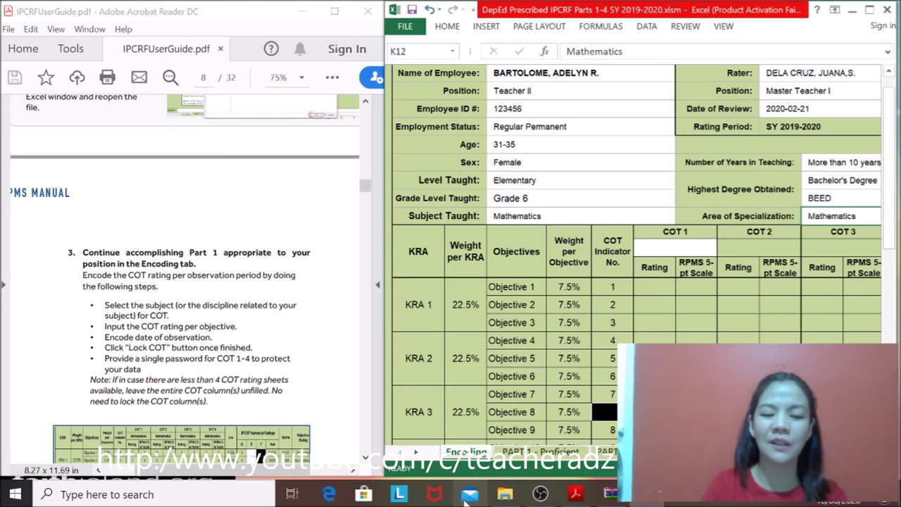
Step: Scroll the guide's page 8 to step 3 on encoding COT ratings and the sample table
click(364, 459)
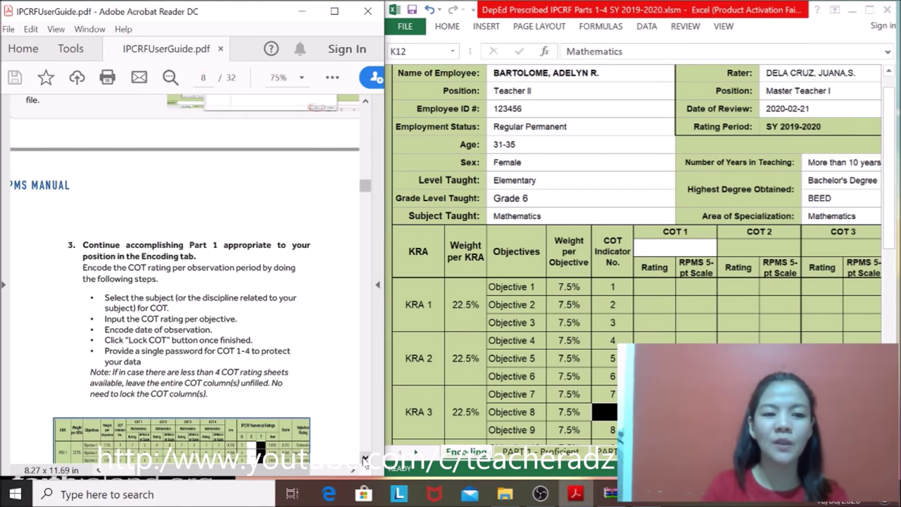
click(365, 458)
click(365, 459)
click(364, 458)
click(364, 459)
click(365, 459)
click(365, 459)
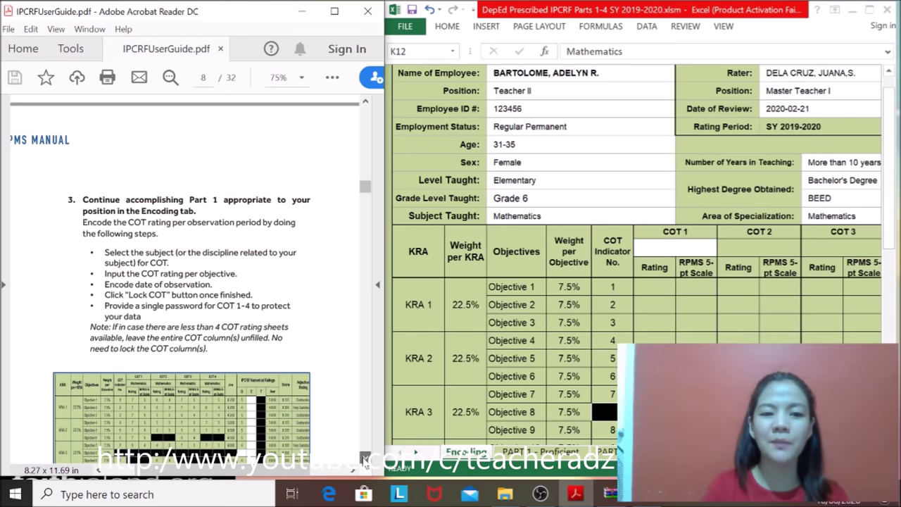
click(365, 458)
click(364, 459)
click(364, 459)
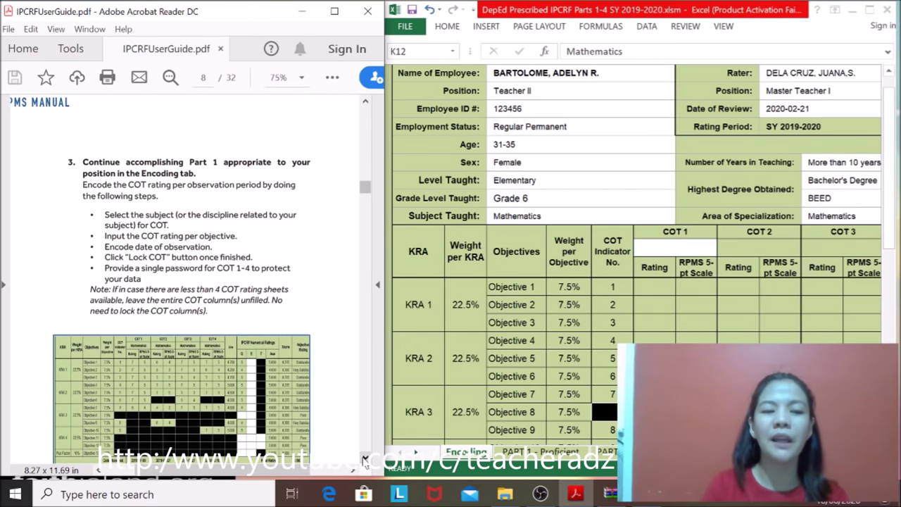
click(364, 459)
click(365, 459)
click(364, 459)
click(365, 459)
click(364, 459)
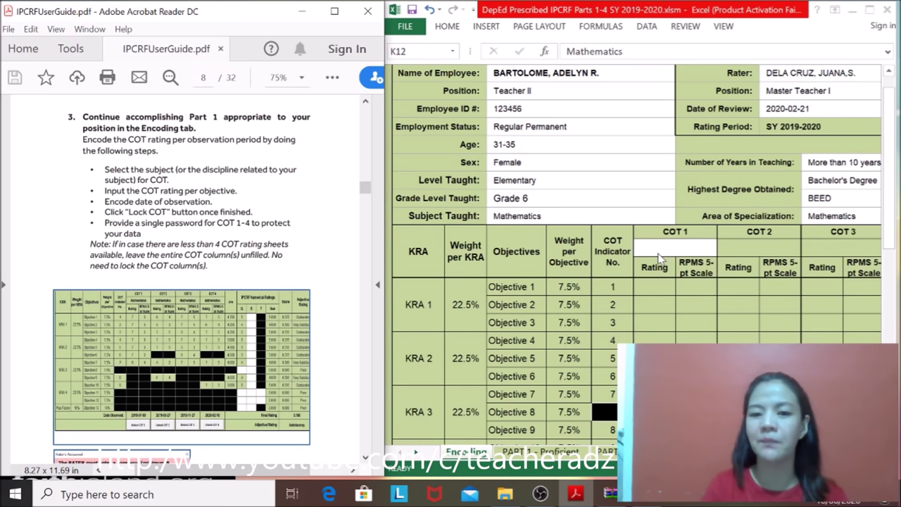
Step: Pick Mathematics from the G14 dropdown as the COT 1 subject
click(651, 251)
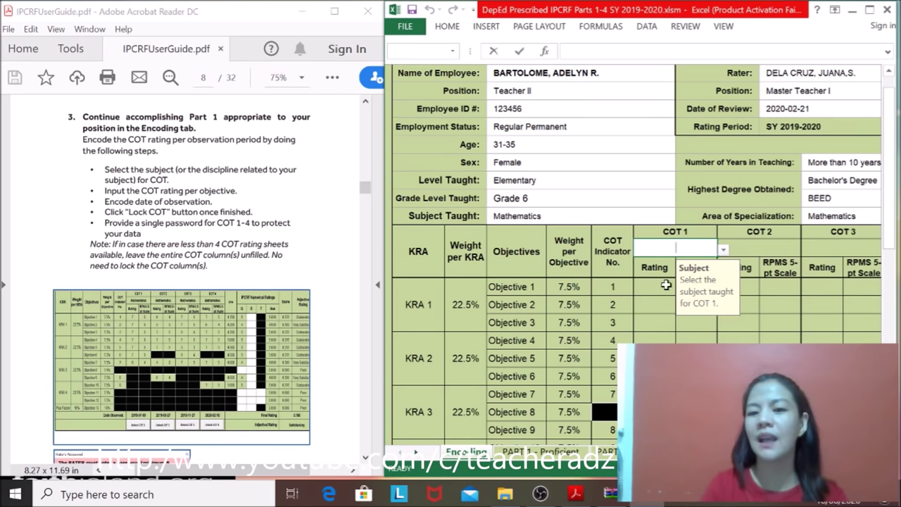
double_click(636, 252)
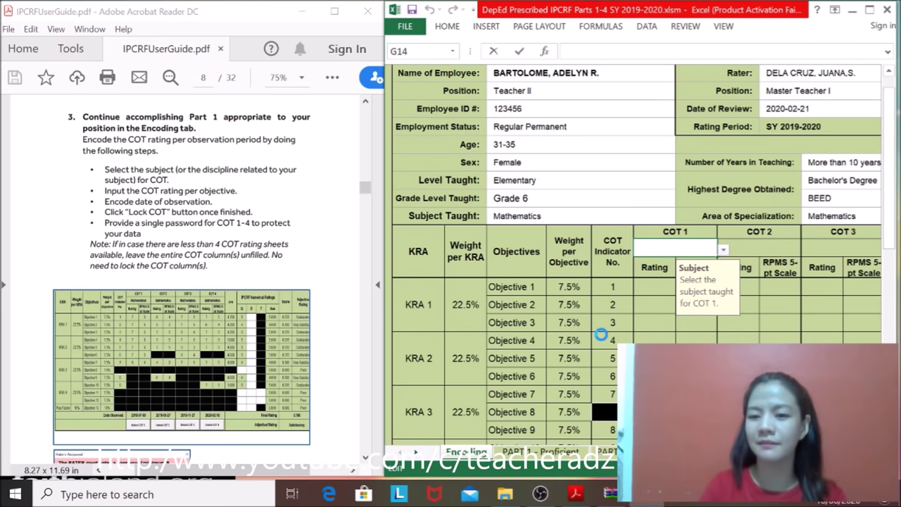
key(Escape)
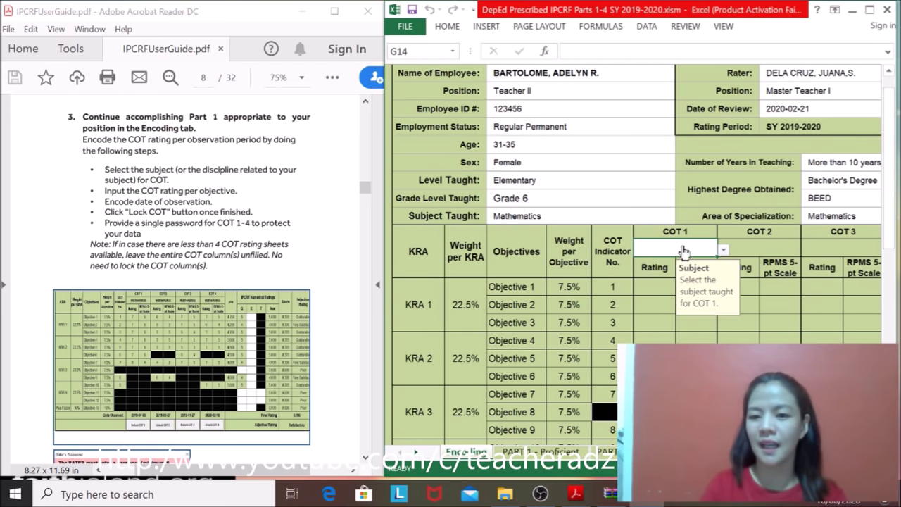
click(724, 251)
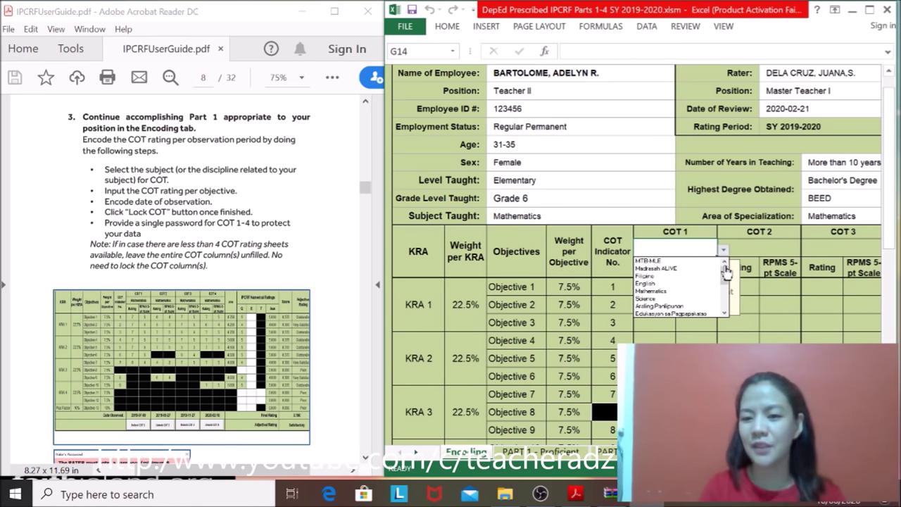
click(666, 290)
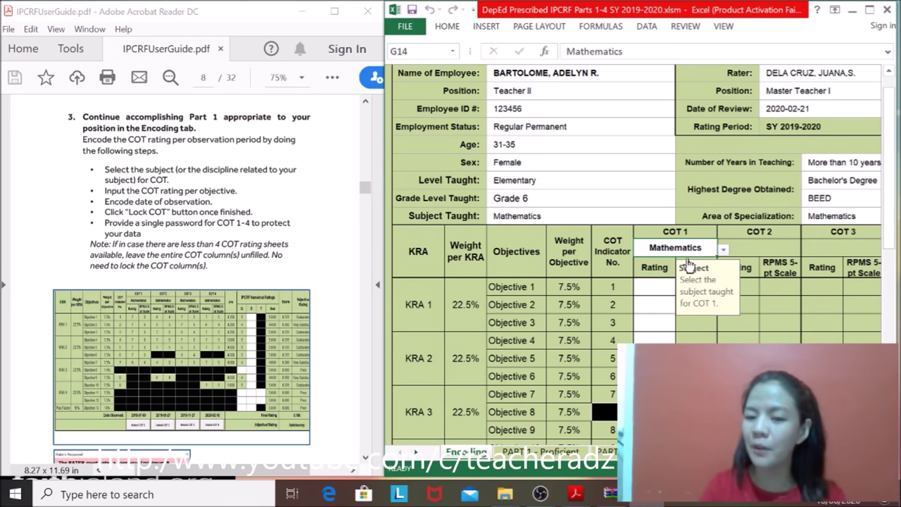
click(648, 291)
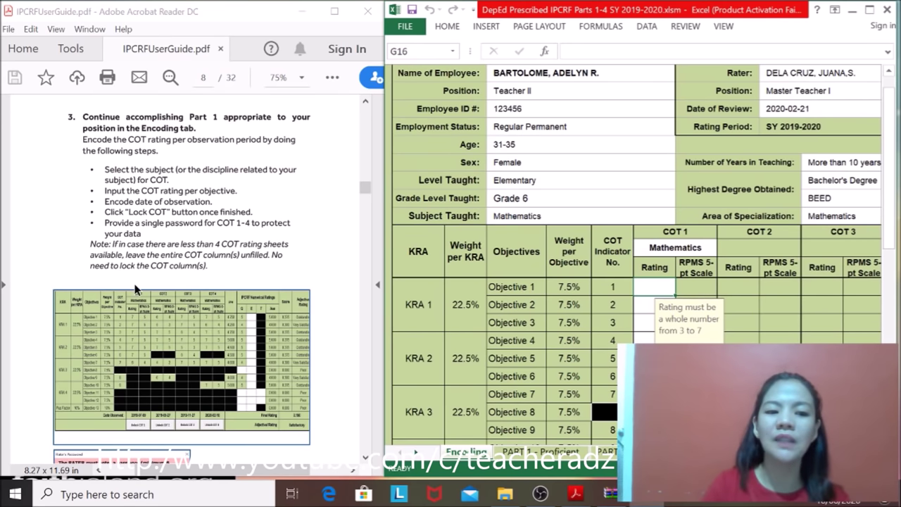
Step: Scroll the guide to the Rater's Password instructions, then bring Excel back to full screen
mouse_move(365, 186)
mouse_down()
mouse_move(367, 195)
mouse_move(365, 187)
mouse_up()
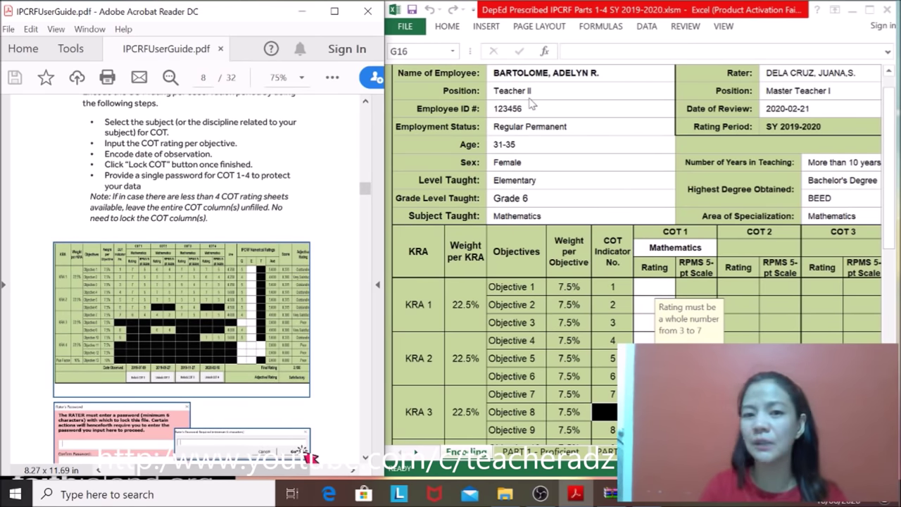
click(865, 28)
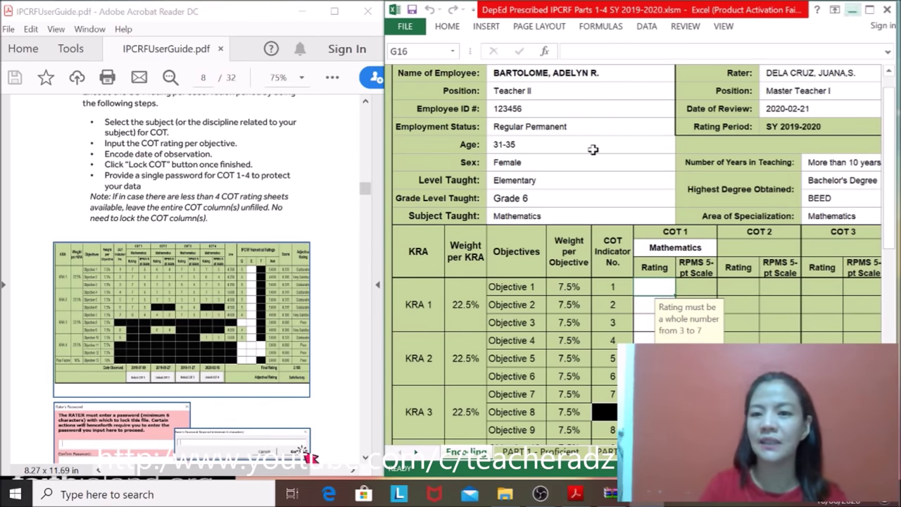
click(869, 10)
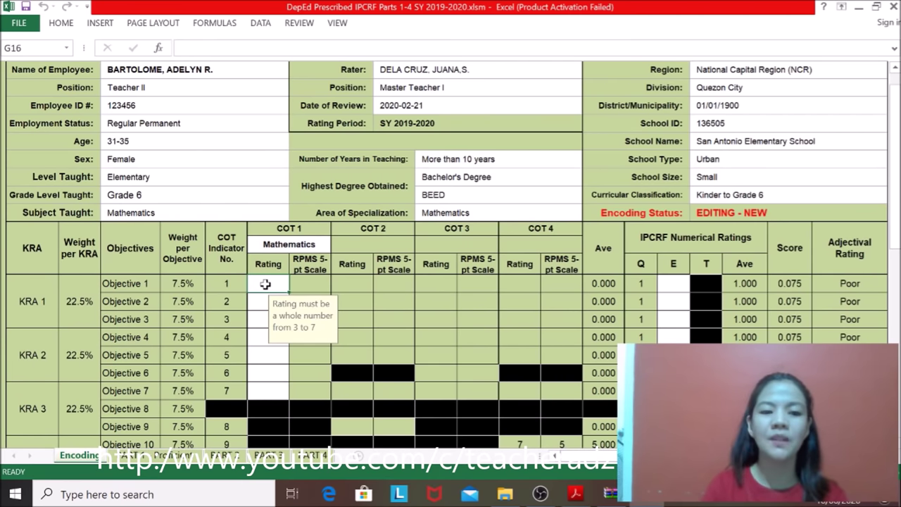
Step: Move through the COT 1 rating cells down to Date Observed and back to Objective 1
key(Down)
key(Down)
key(Down)
key(Down)
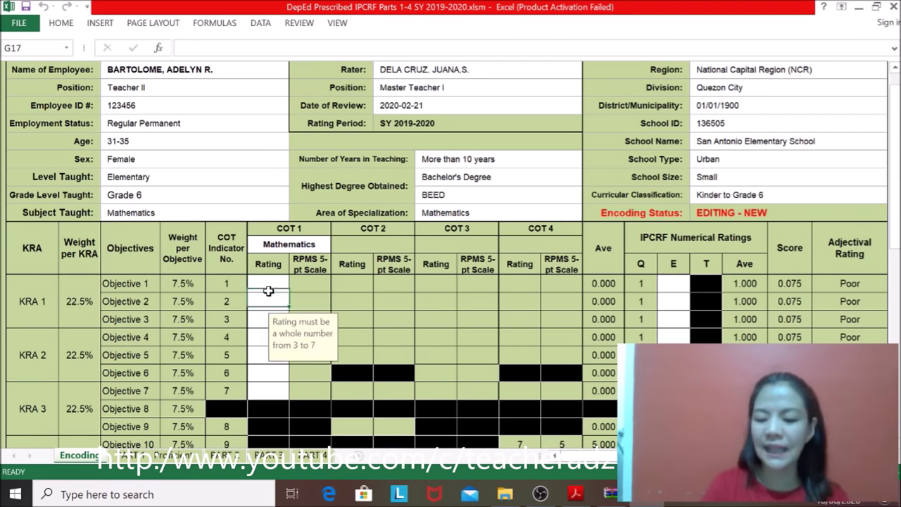
key(Down)
key(Down)
key(Down)
key(Down)
key(Down)
key(Down)
key(Down)
key(Down)
key(Down)
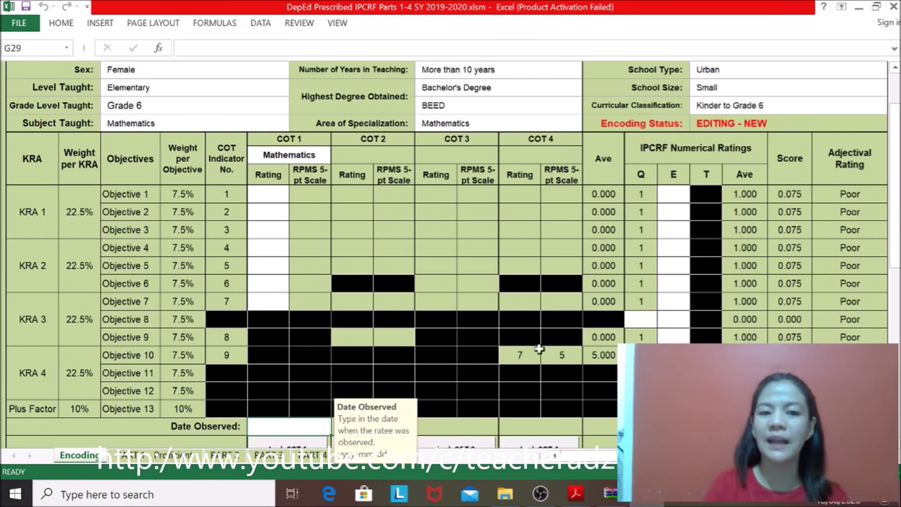
click(263, 195)
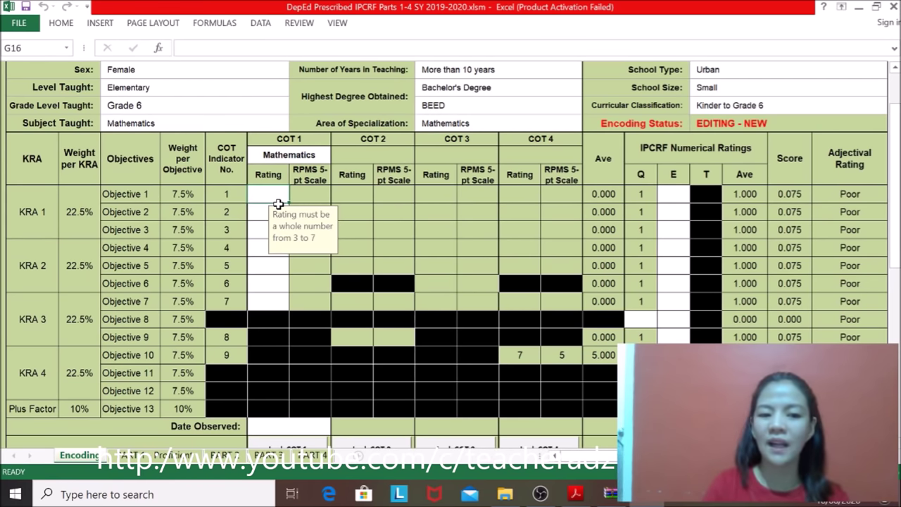
key(Down)
key(Down)
key(Down)
key(Down)
key(Down)
key(Down)
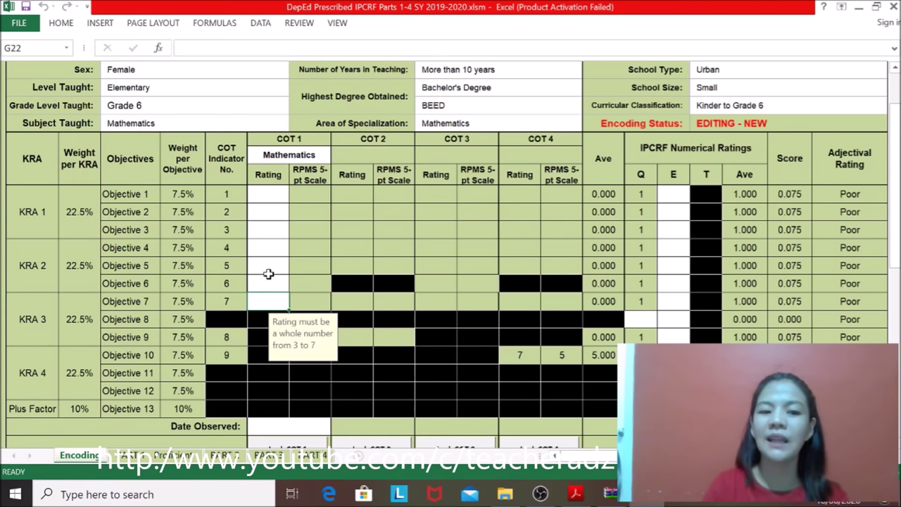
click(261, 193)
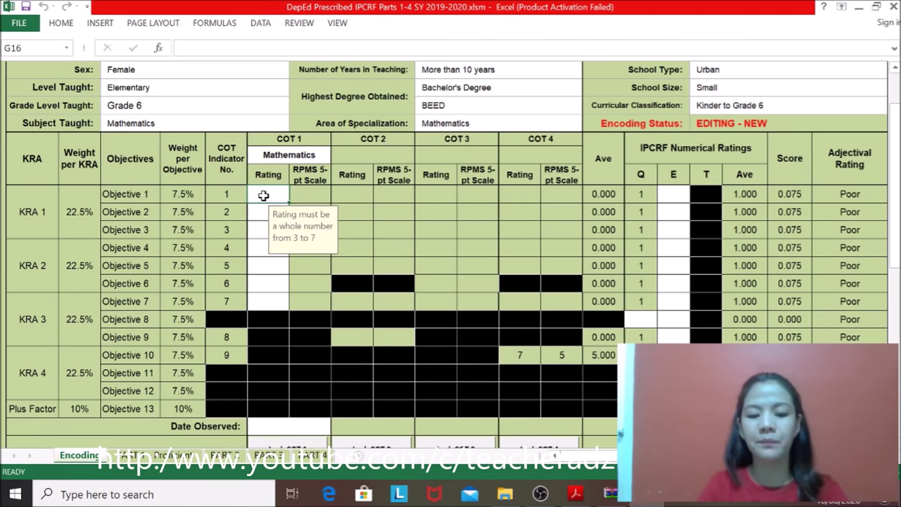
Step: Enter COT 1 ratings 5, 6, 5, 7, 6, 5, 7 for Objectives 1–7
text(5)
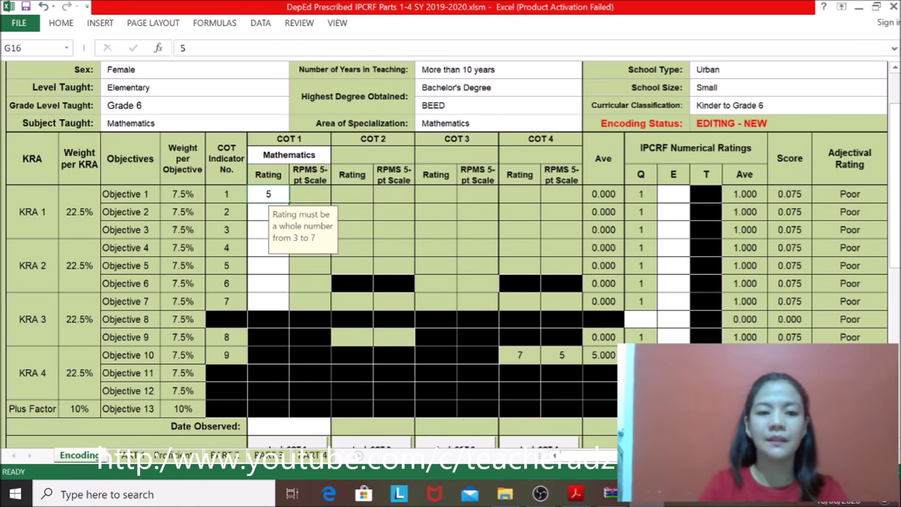
key(Return)
text(6)
key(Return)
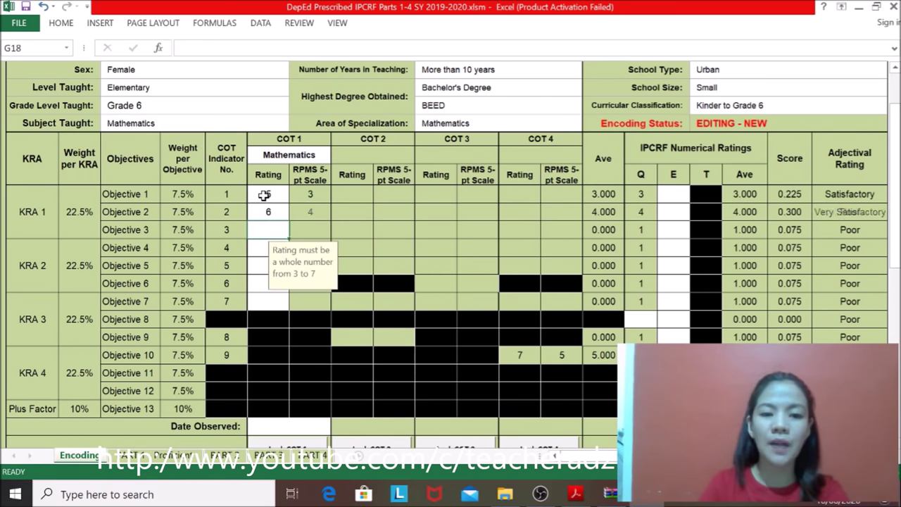
text(5)
key(Return)
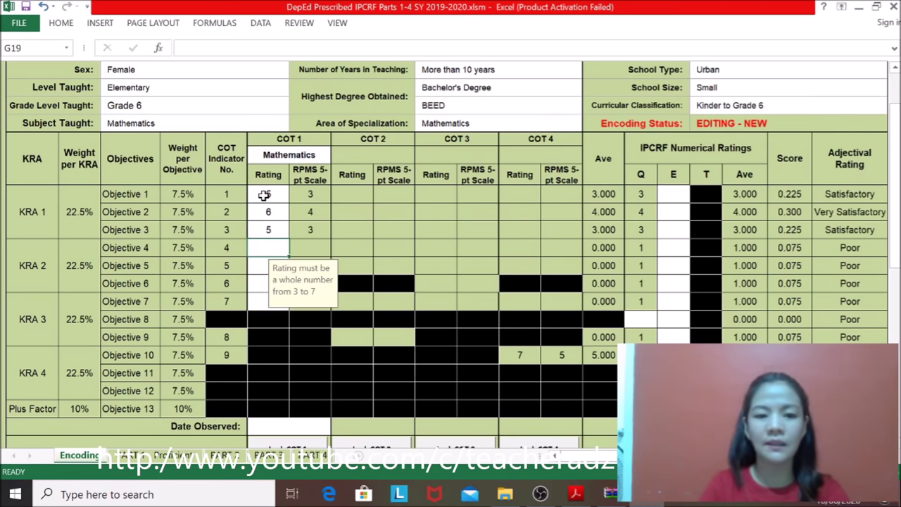
text(7)
key(Return)
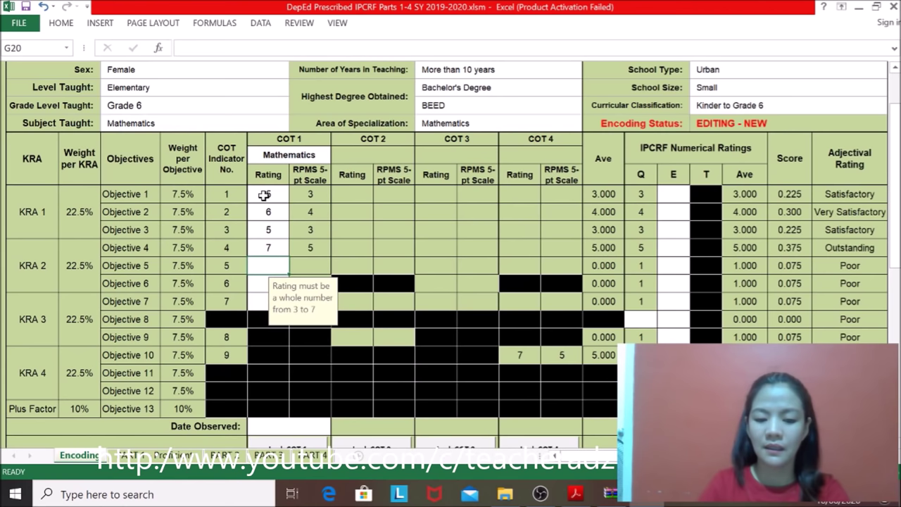
text(6)
key(Return)
text(5)
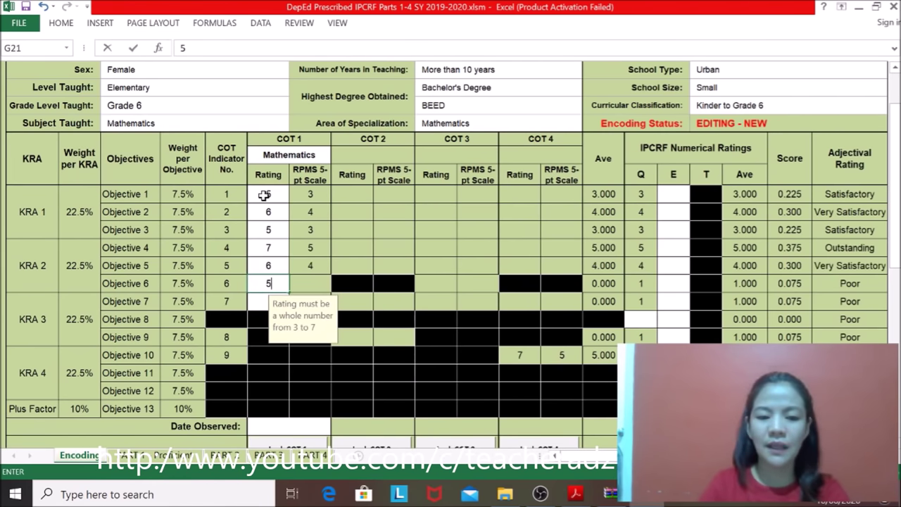
key(Return)
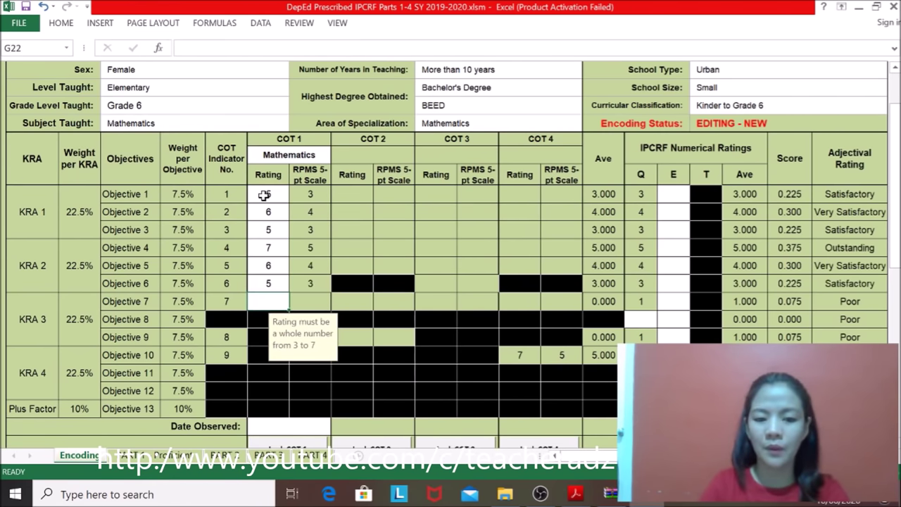
text(7)
key(Return)
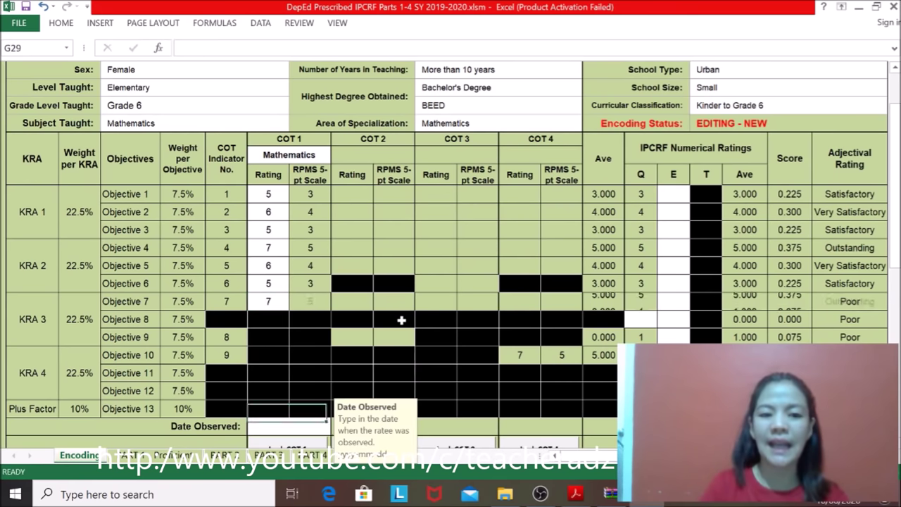
Step: Check the Objective 1–4 COT 1 ratings and select Objective 5's rating cell
click(279, 200)
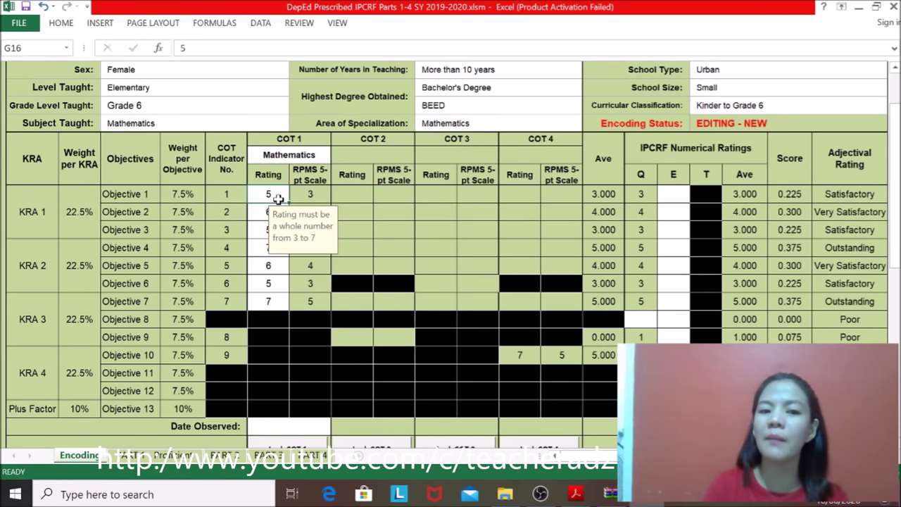
key(Tab)
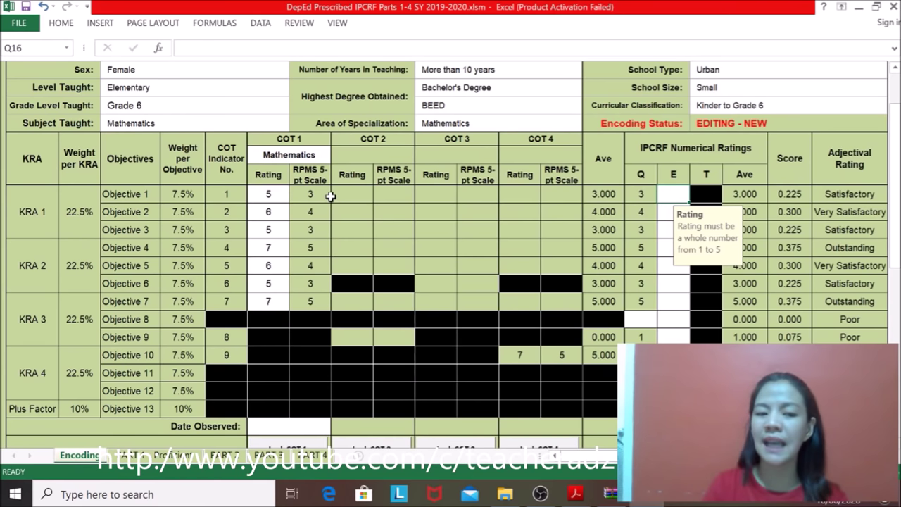
click(278, 200)
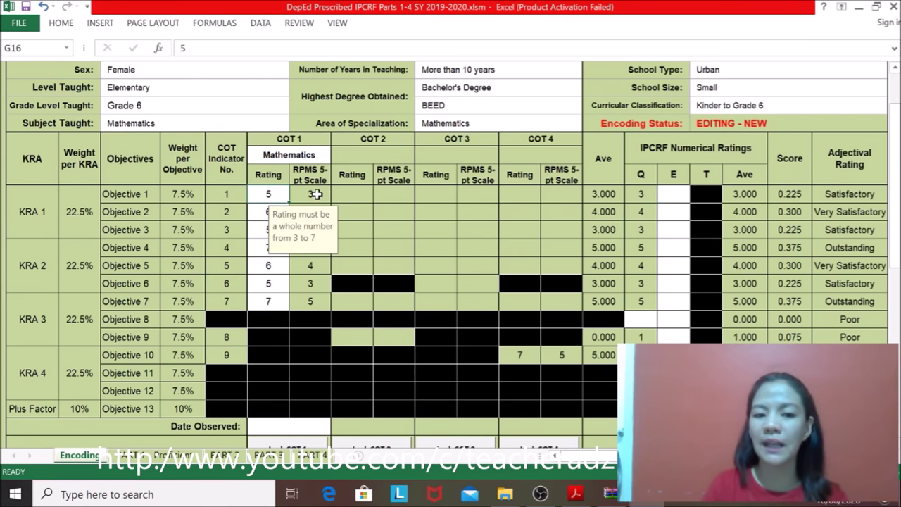
click(260, 212)
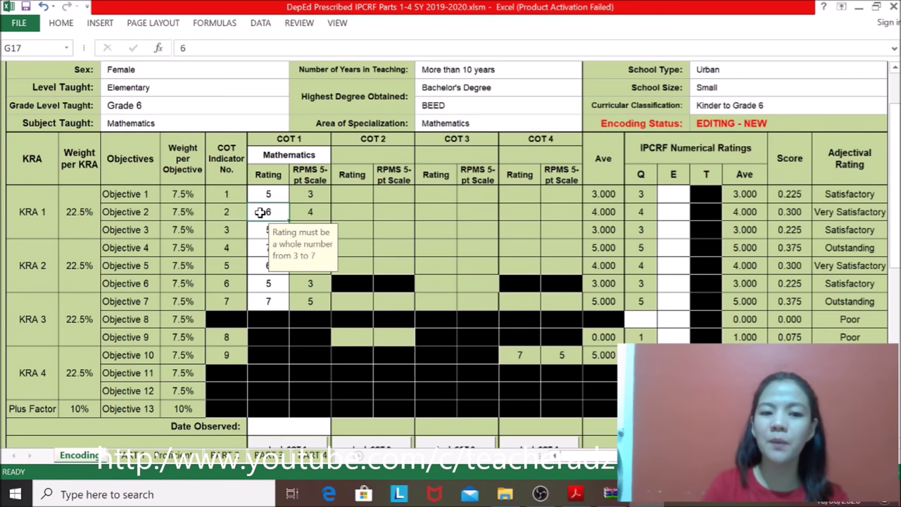
click(261, 228)
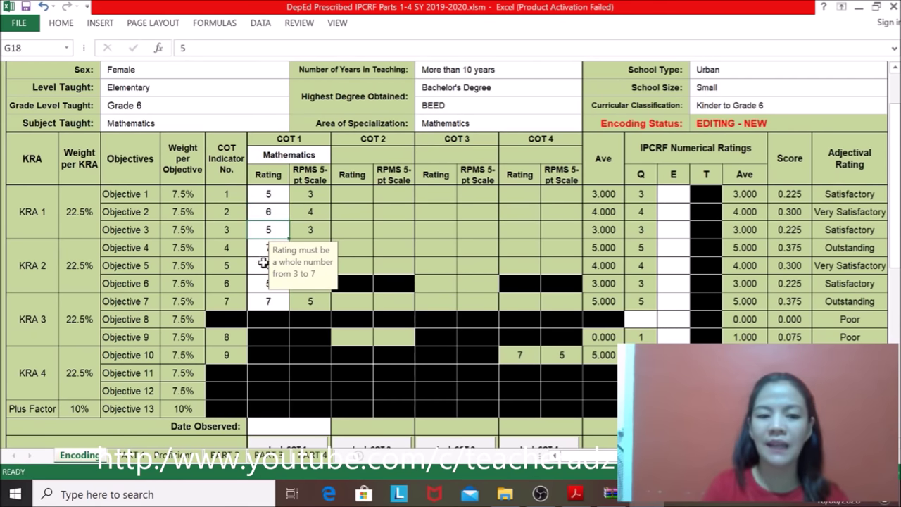
click(261, 248)
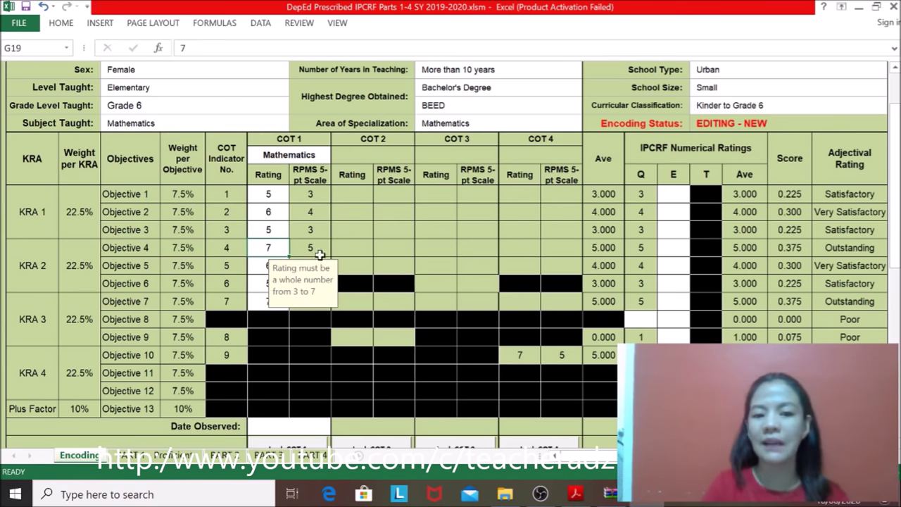
click(257, 266)
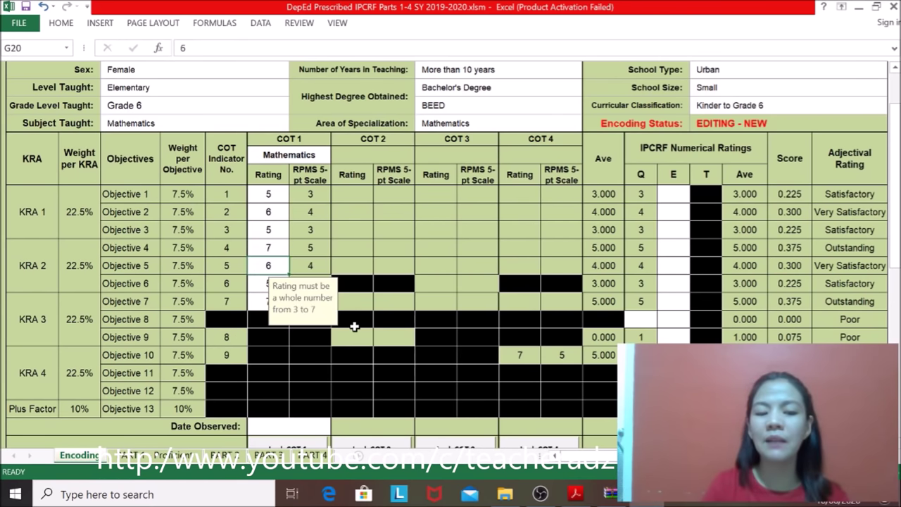
Step: Try 8 for Objective 5, retry after the validation error, and restore the rating to 6
text(8)
key(Return)
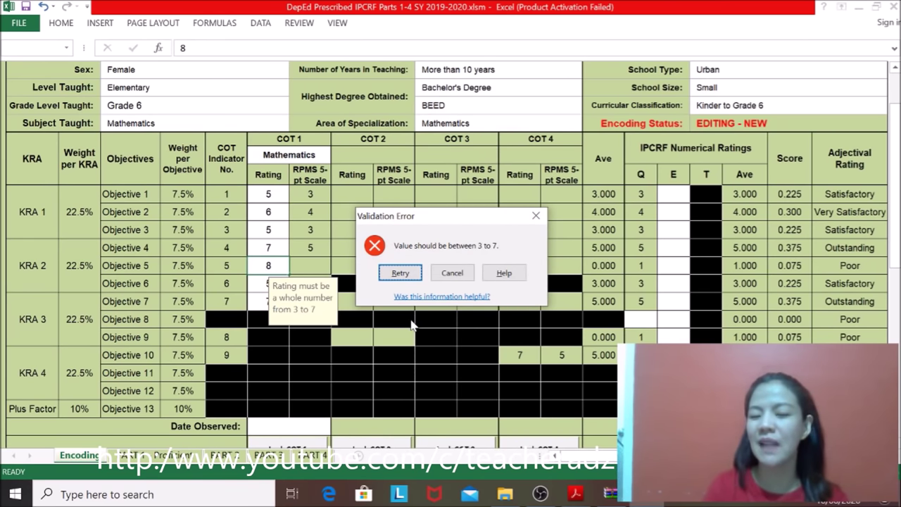
click(399, 272)
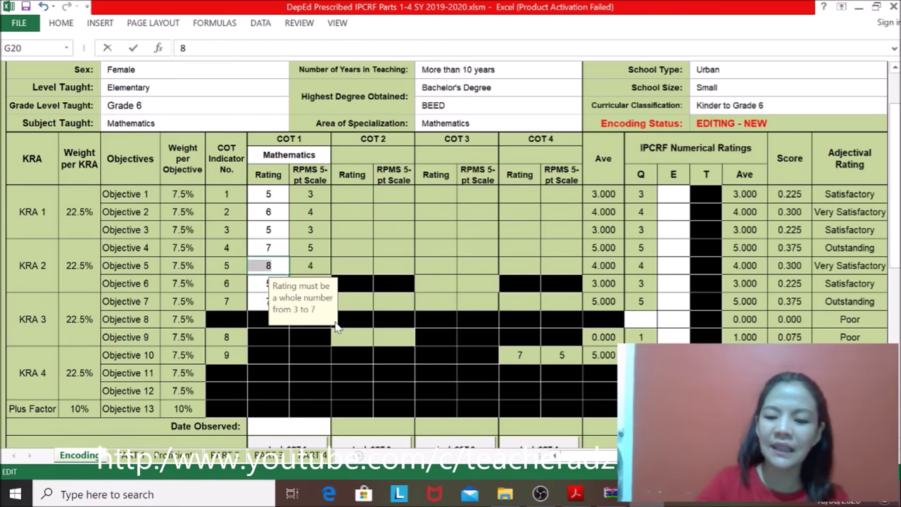
key(BackSpace)
text(6)
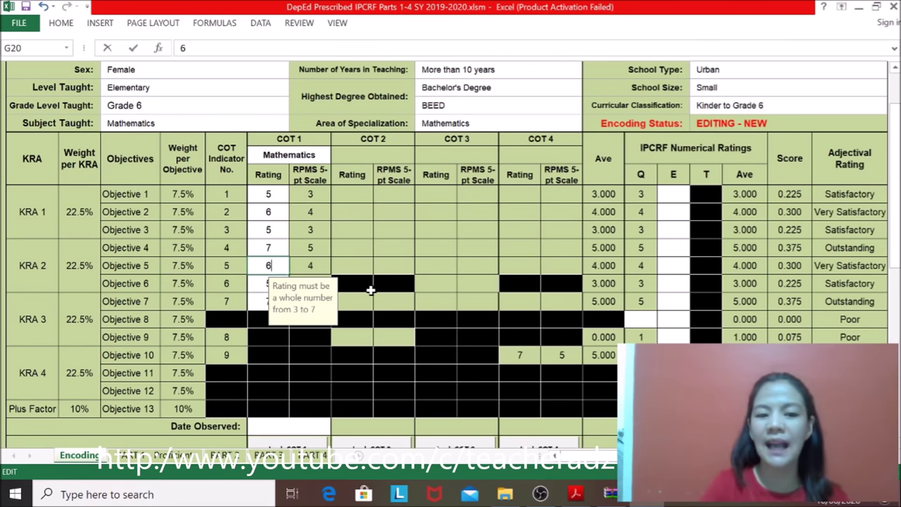
click(263, 281)
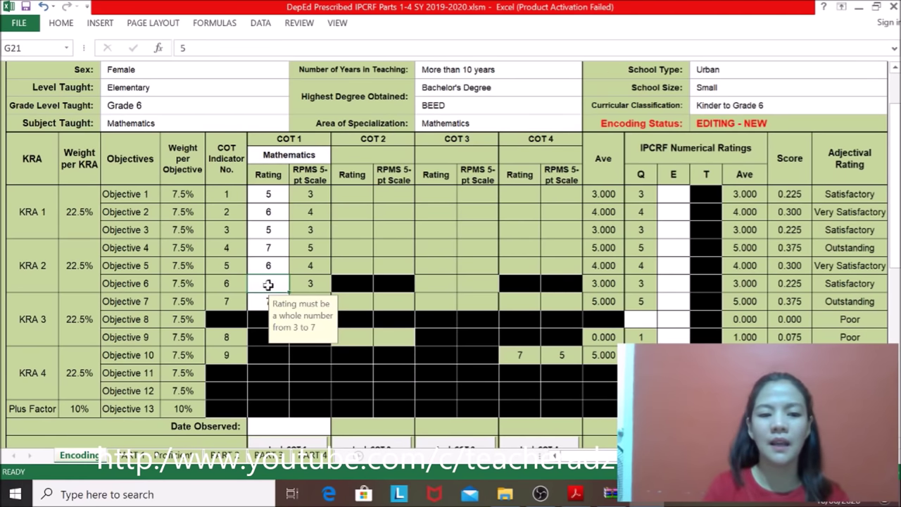
key(Return)
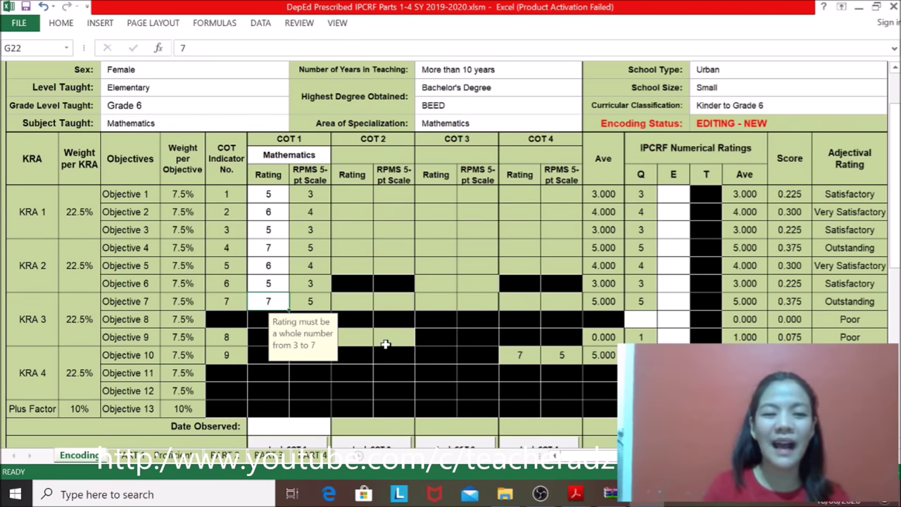
Step: Enter 2019-07-23 in G29 as the COT 1 observation date
key(Return)
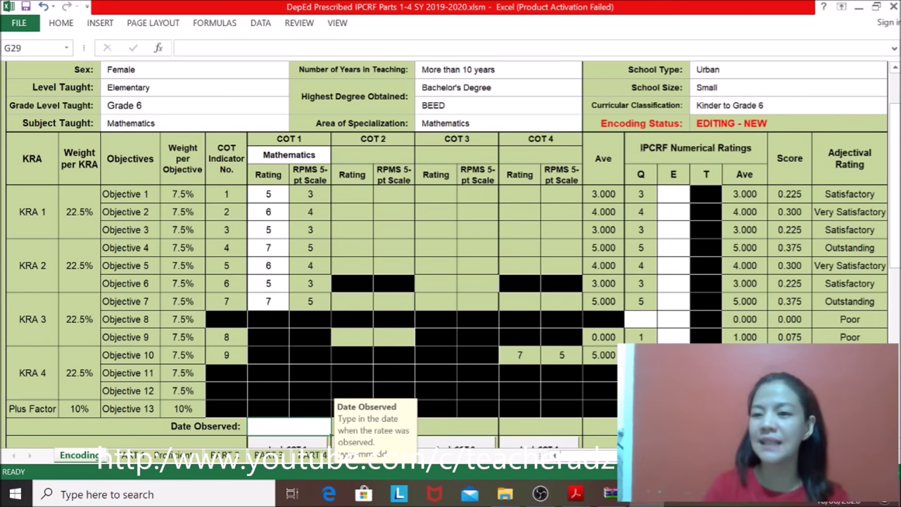
drag(895, 211, 898, 241)
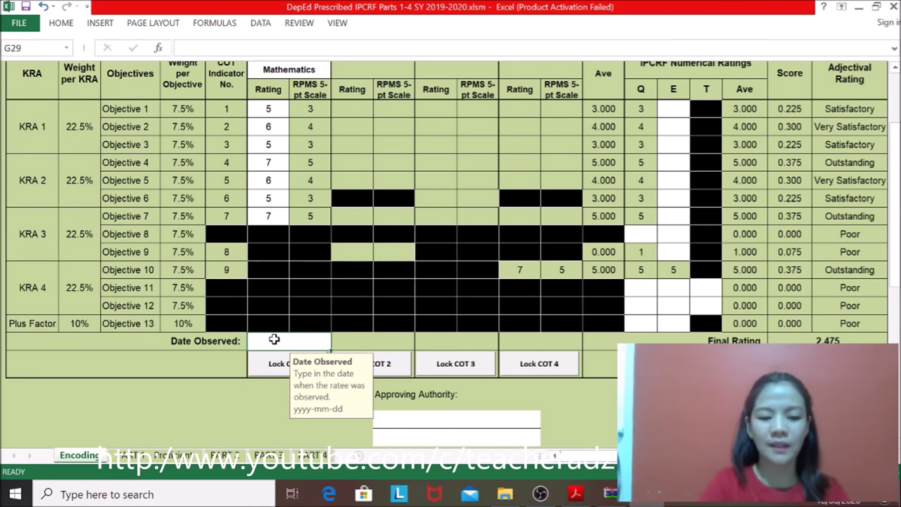
text(2019)
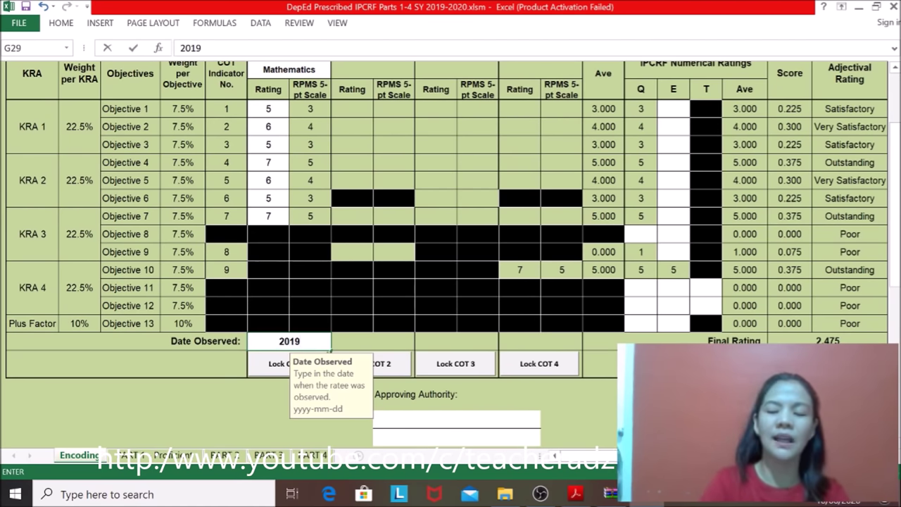
text(-)
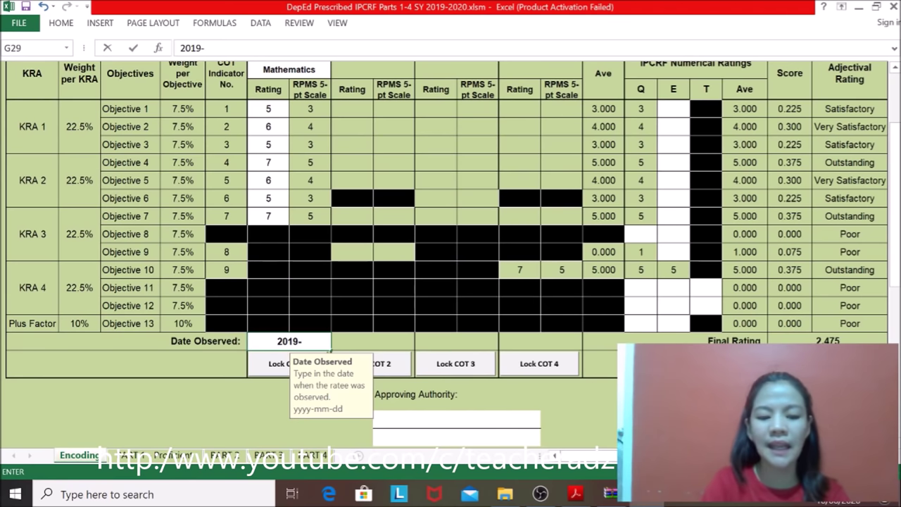
text(0)
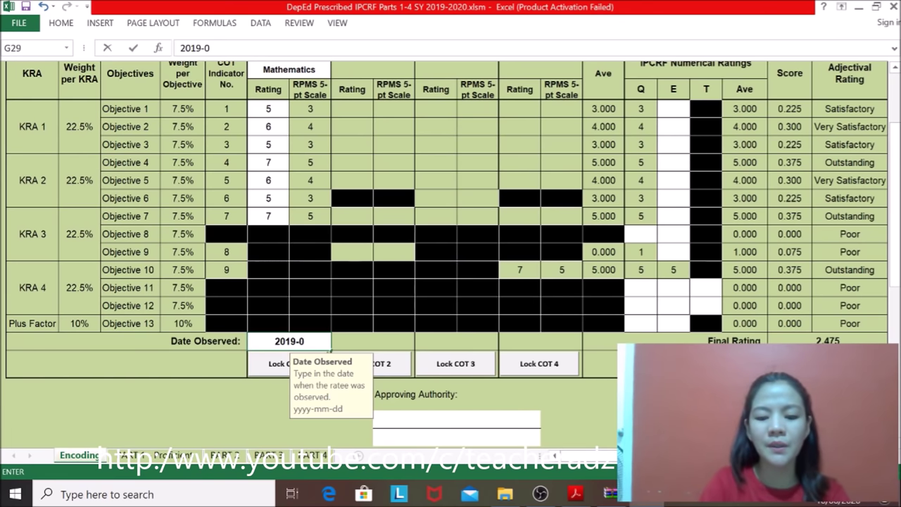
text(723)
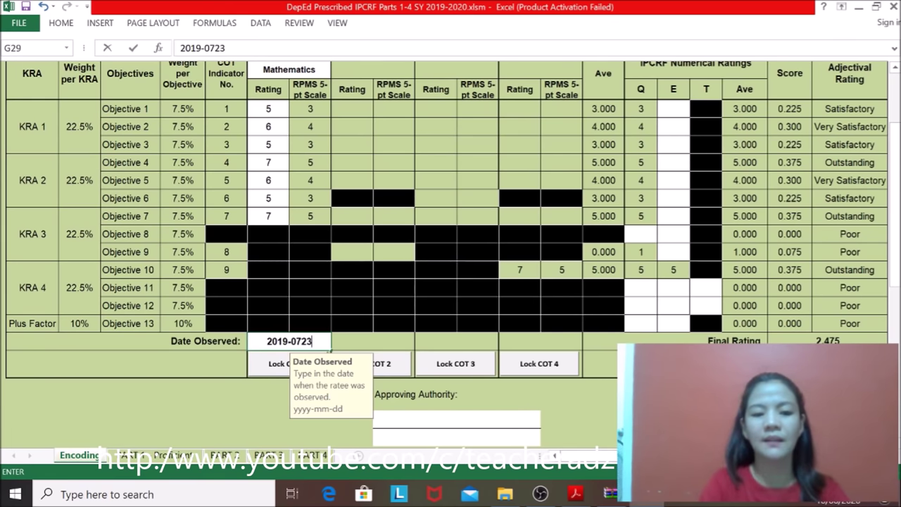
key(BackSpace)
key(BackSpace)
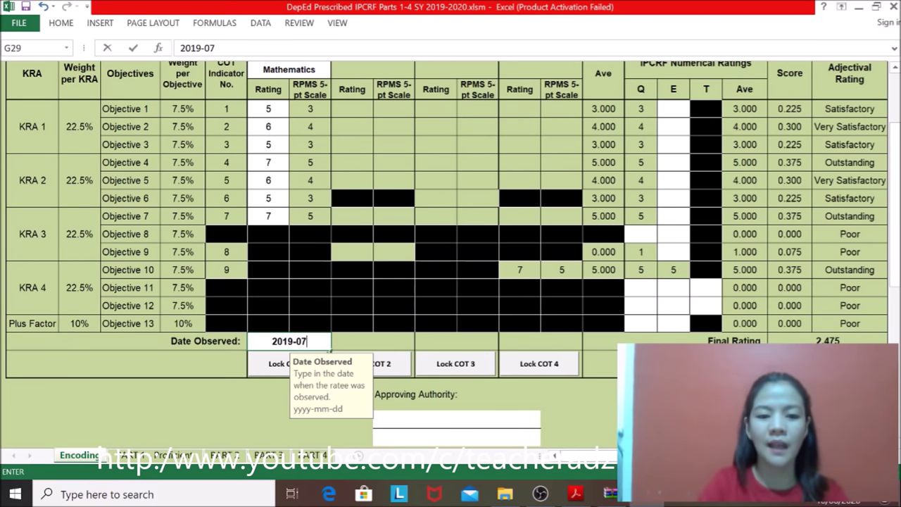
text(-23)
key(Return)
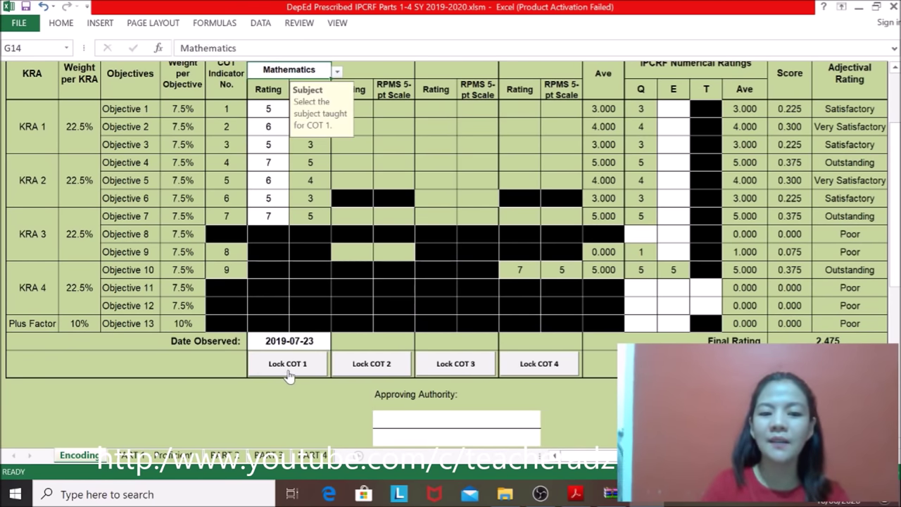
click(288, 374)
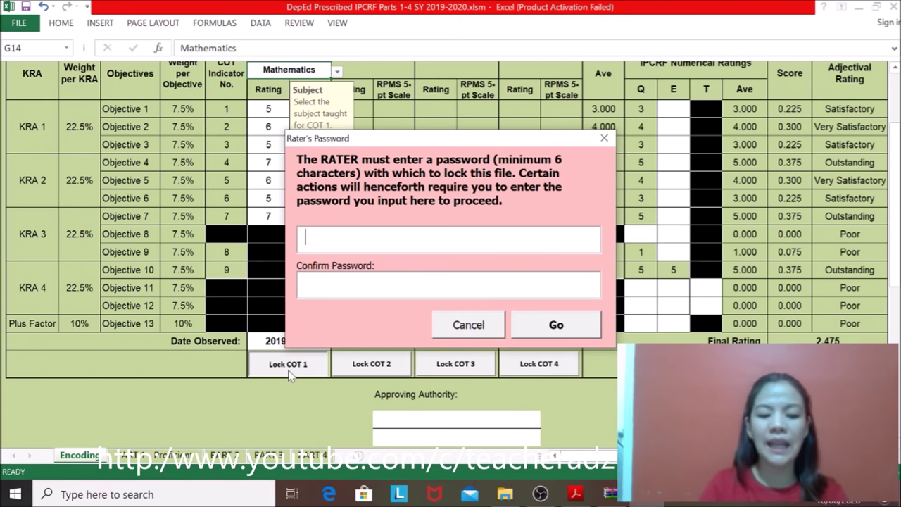
Step: Lock the COT 1 ratings with a six-character rater's password entered in both fields
text(*****)
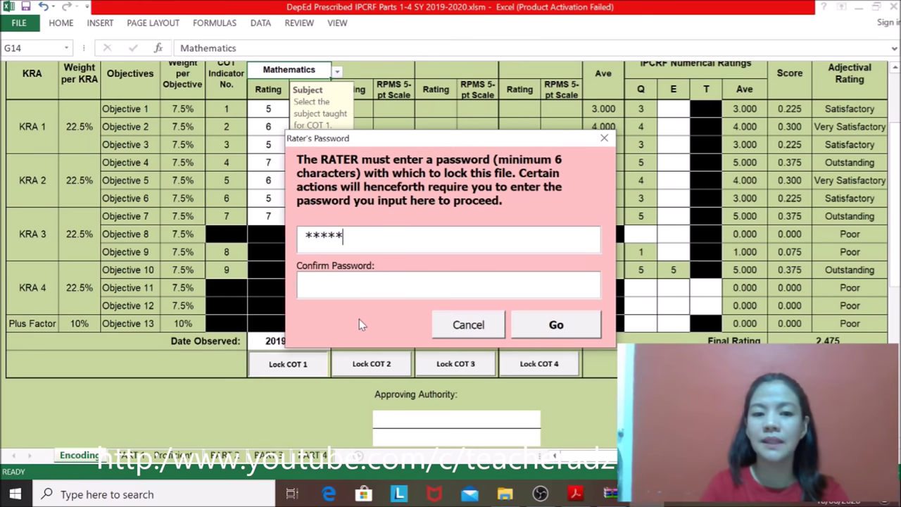
text(*)
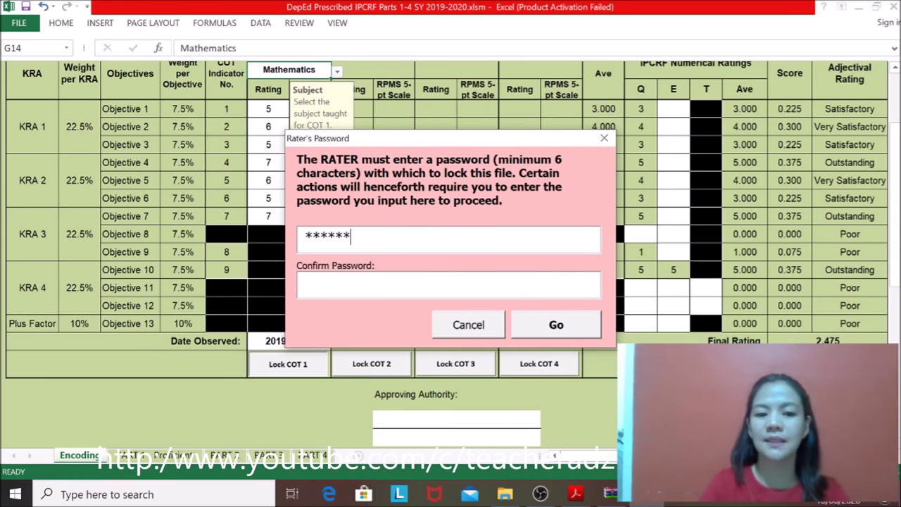
click(306, 283)
text(******)
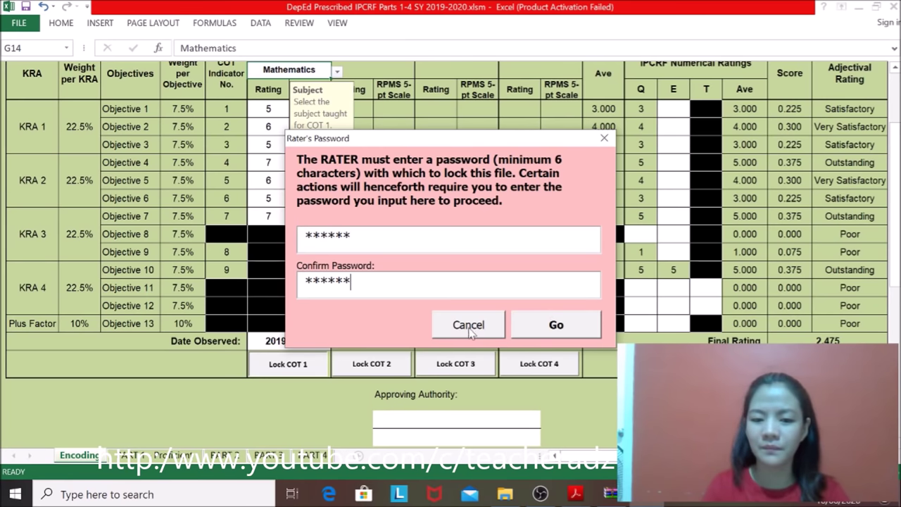
click(553, 332)
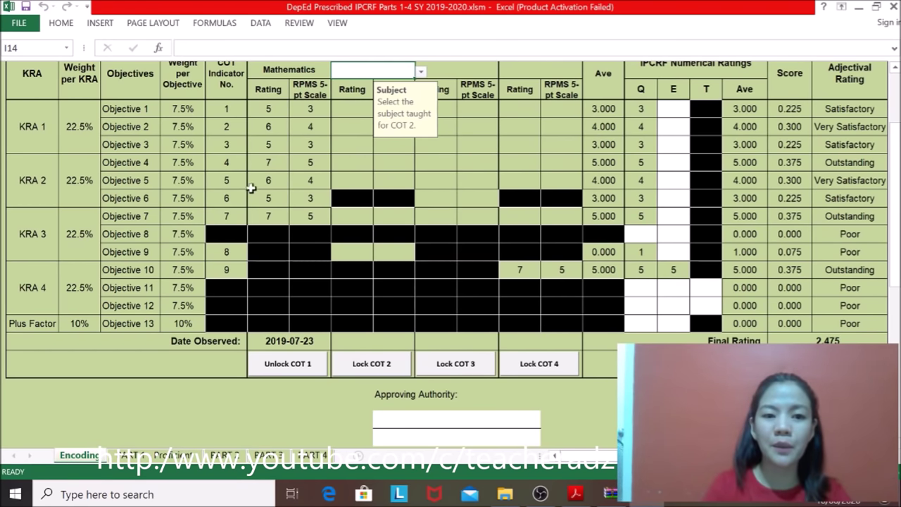
click(290, 373)
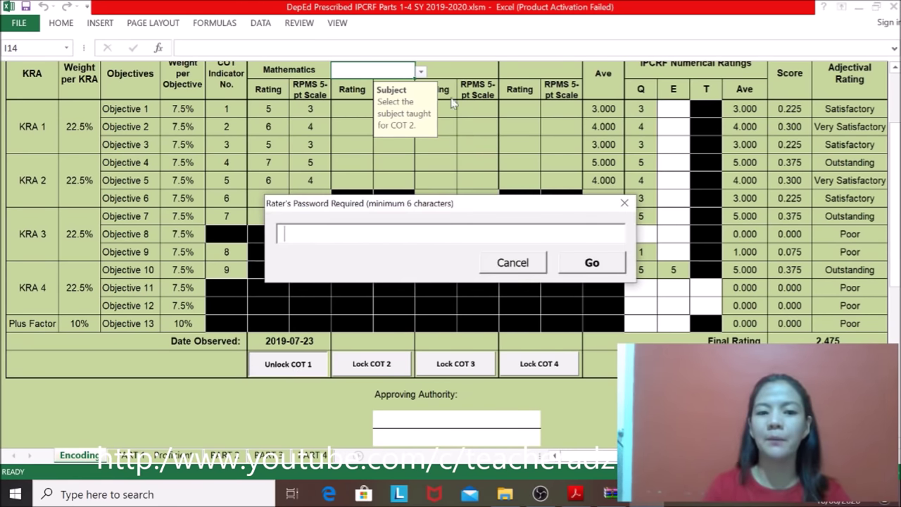
text(**)
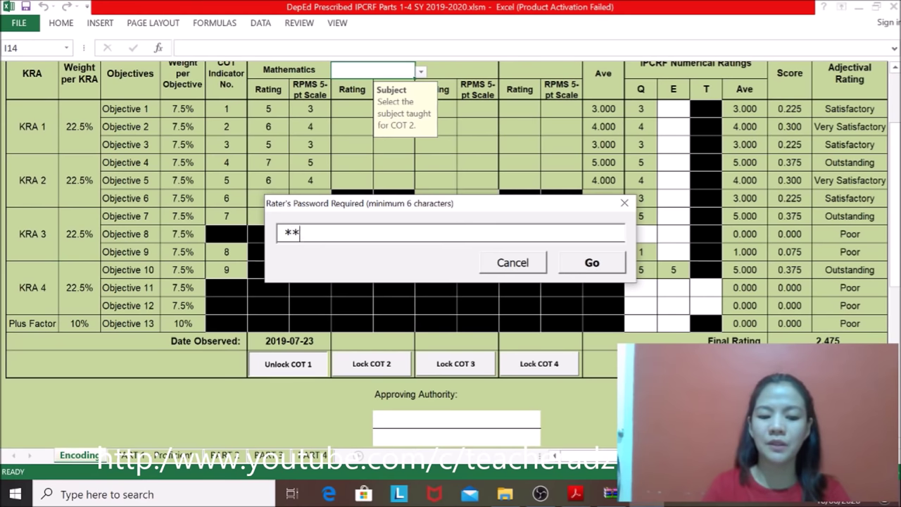
text(****)
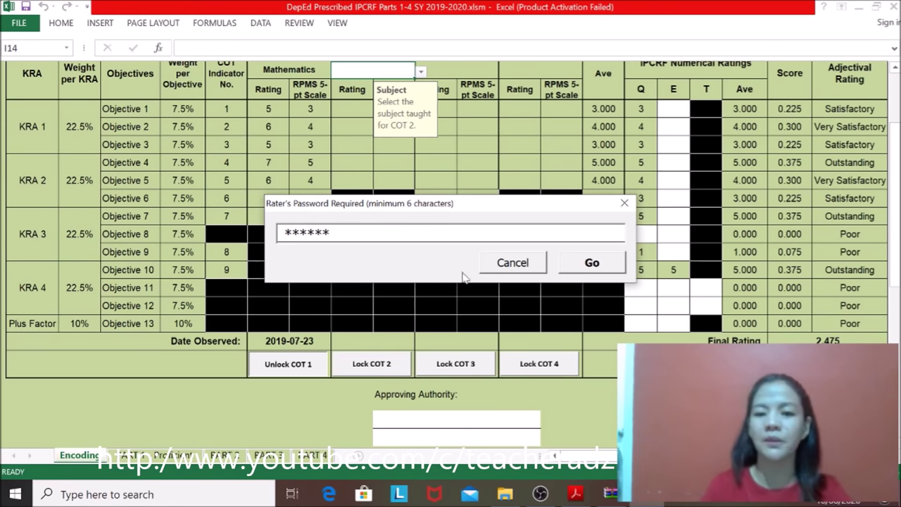
click(598, 267)
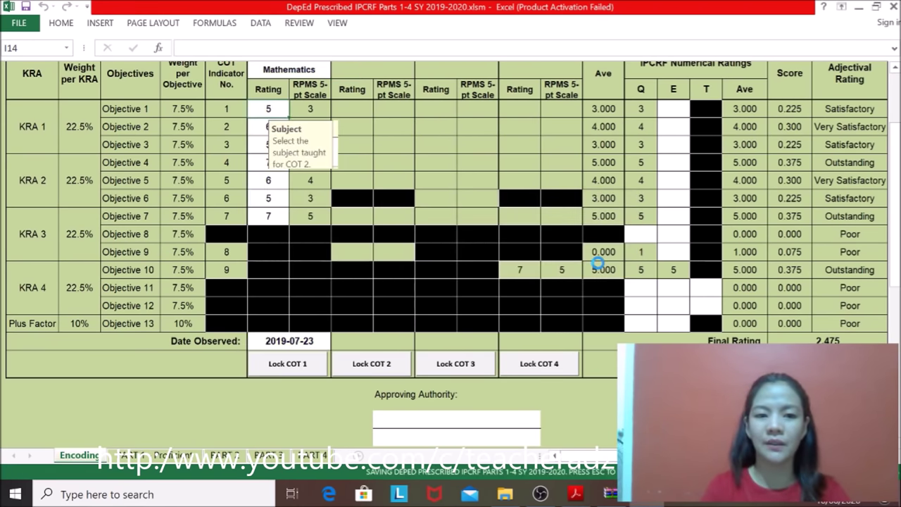
click(281, 373)
text(*)
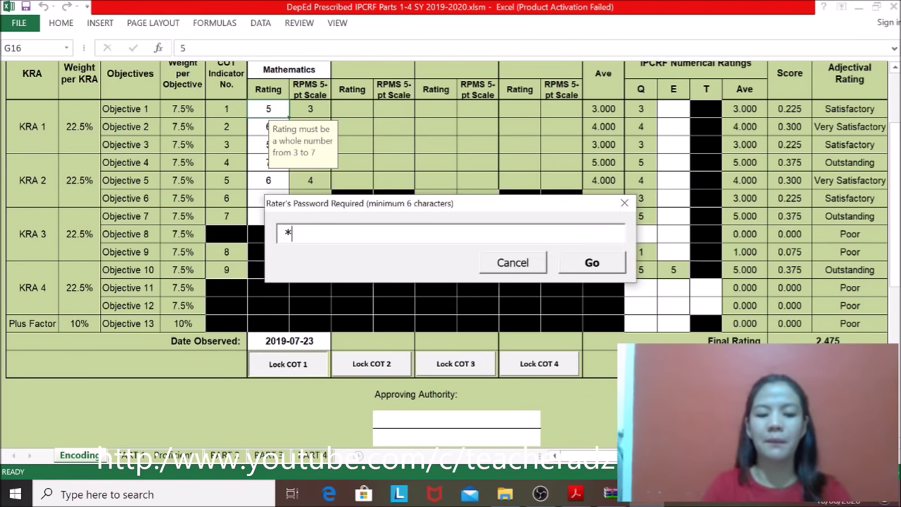
text(*****)
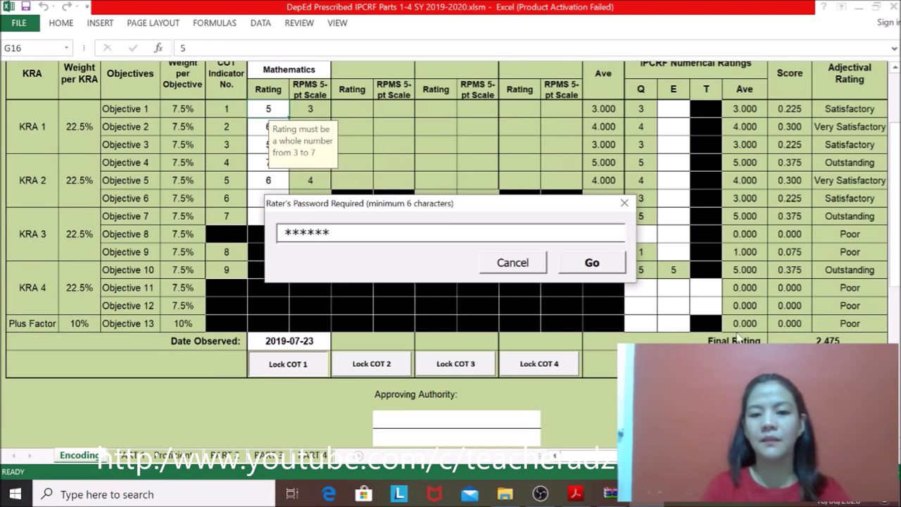
click(593, 261)
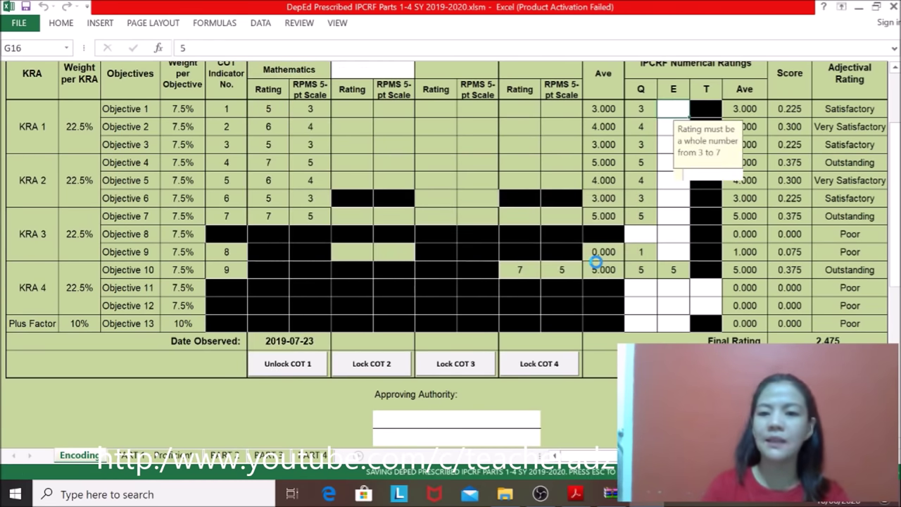
drag(895, 245, 895, 198)
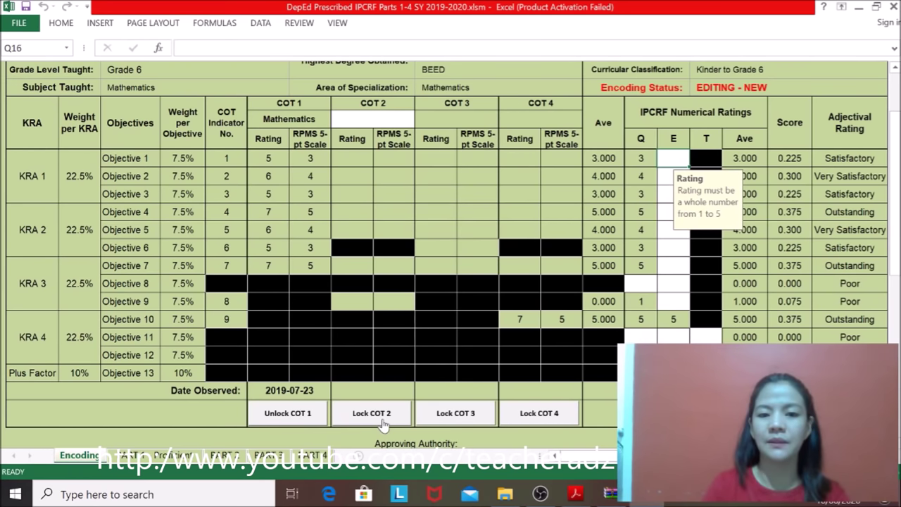
Step: Set COT 2's subject to Mathematics and rate Objective 1 a 5
click(373, 119)
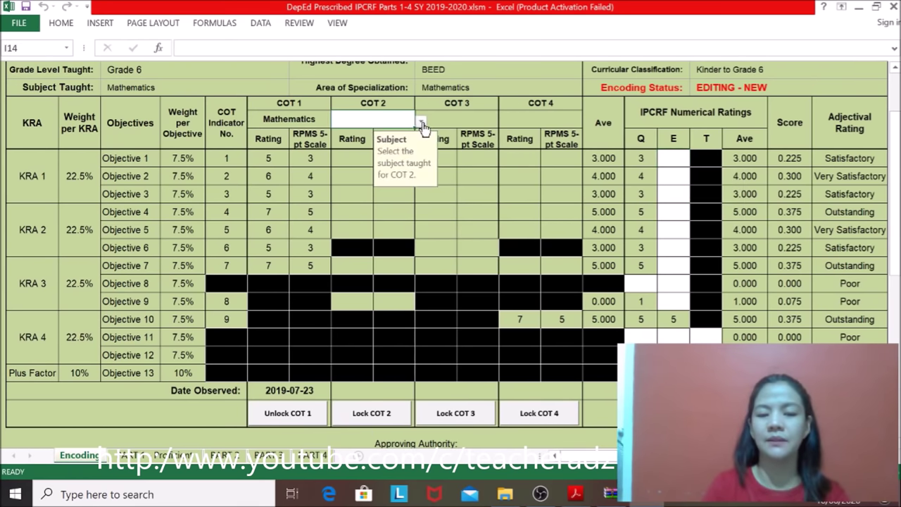
click(420, 121)
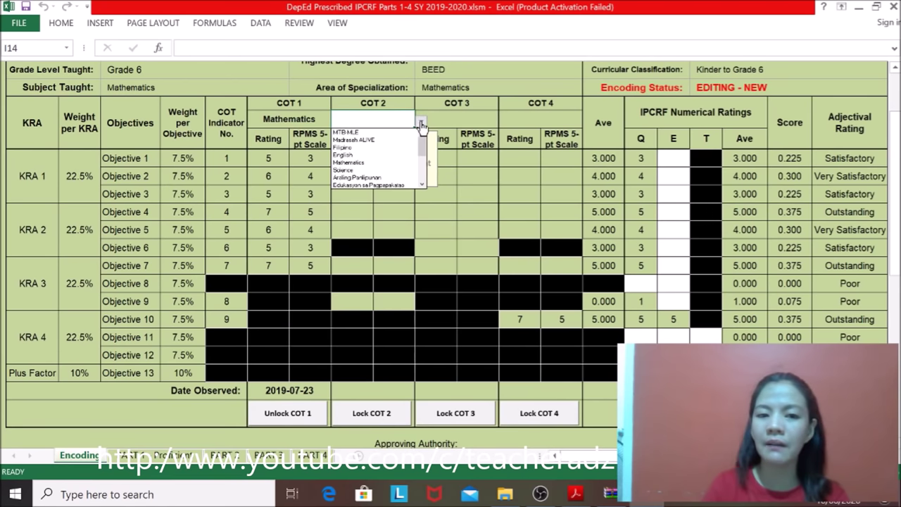
click(378, 162)
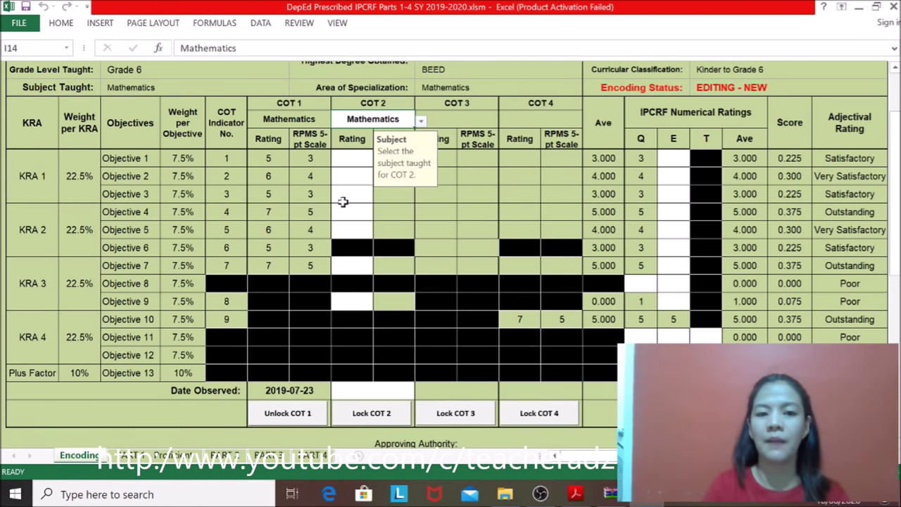
click(346, 160)
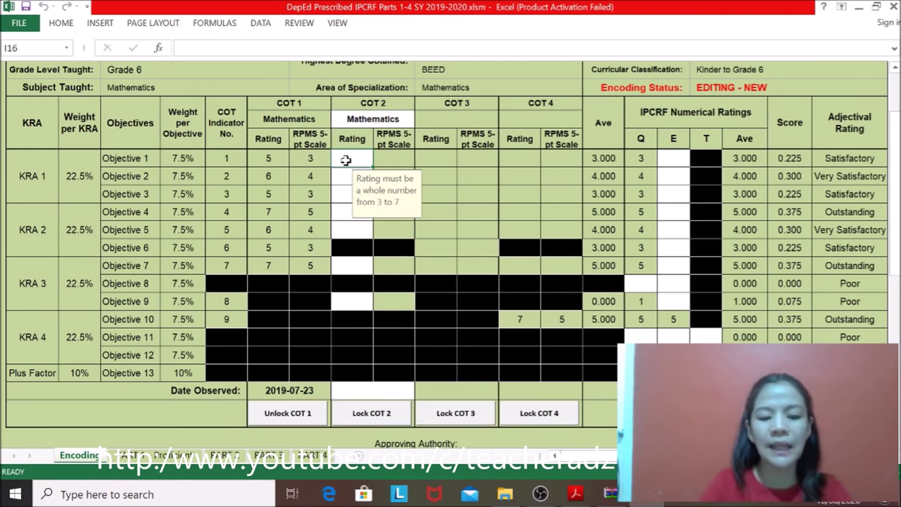
text(5)
key(Tab)
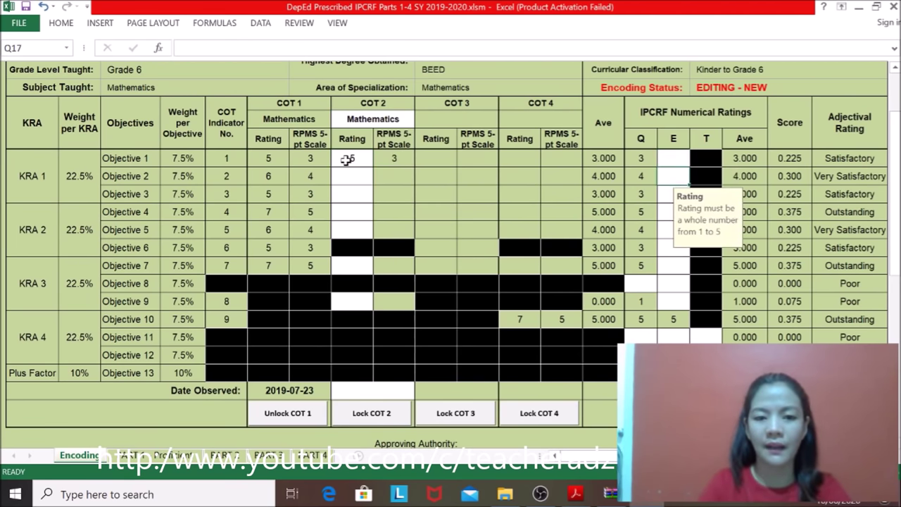
Step: Enter COT 2 ratings 7, 6 and 7 for Objectives 2–4
click(348, 177)
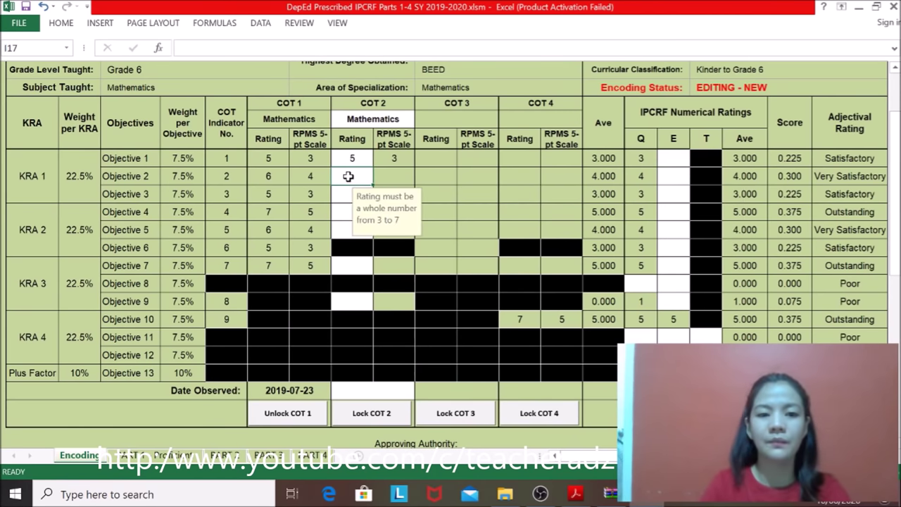
text(7)
key(Return)
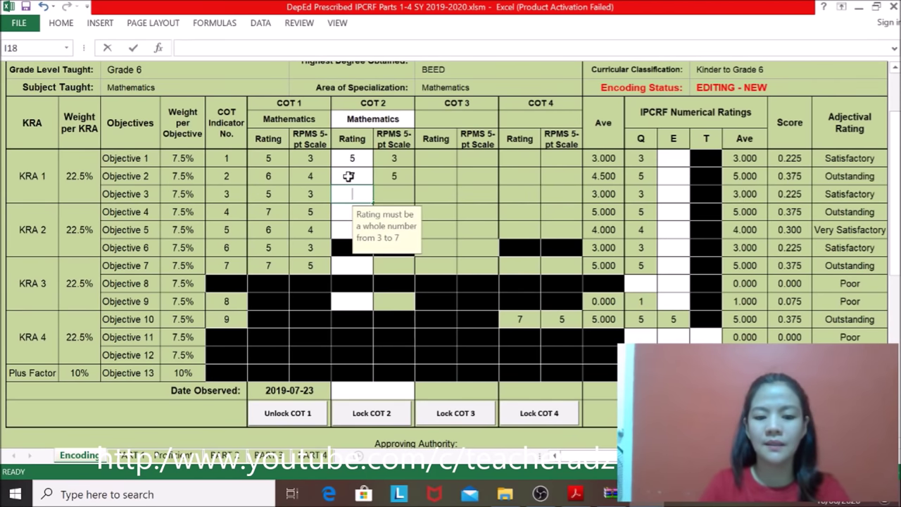
text(6)
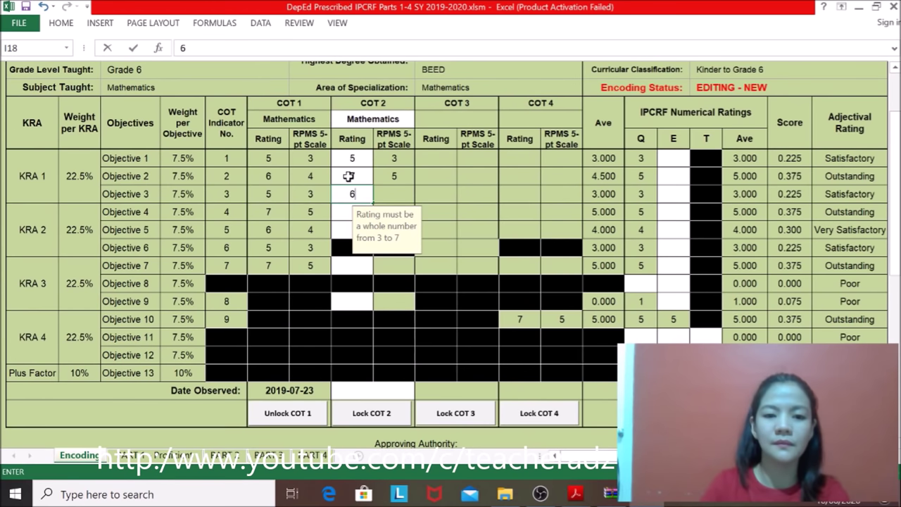
key(ctrl+Return)
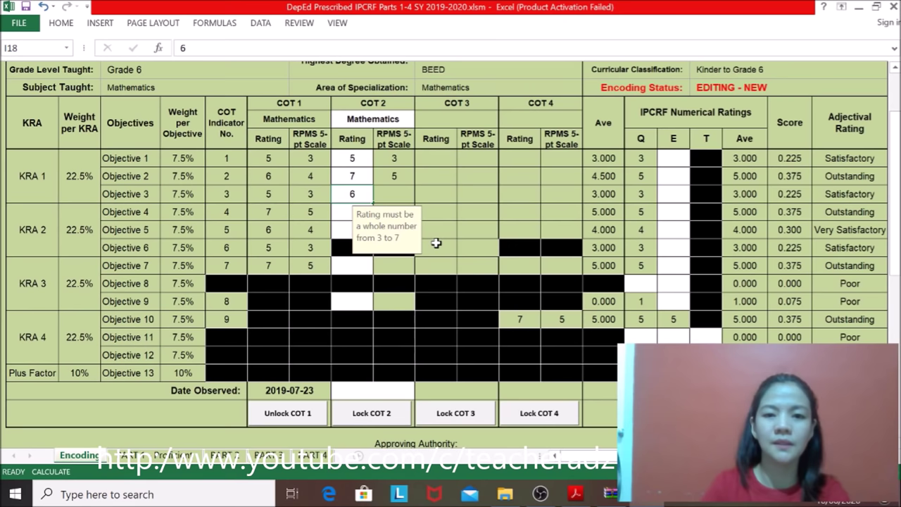
key(Return)
text(7)
key(Return)
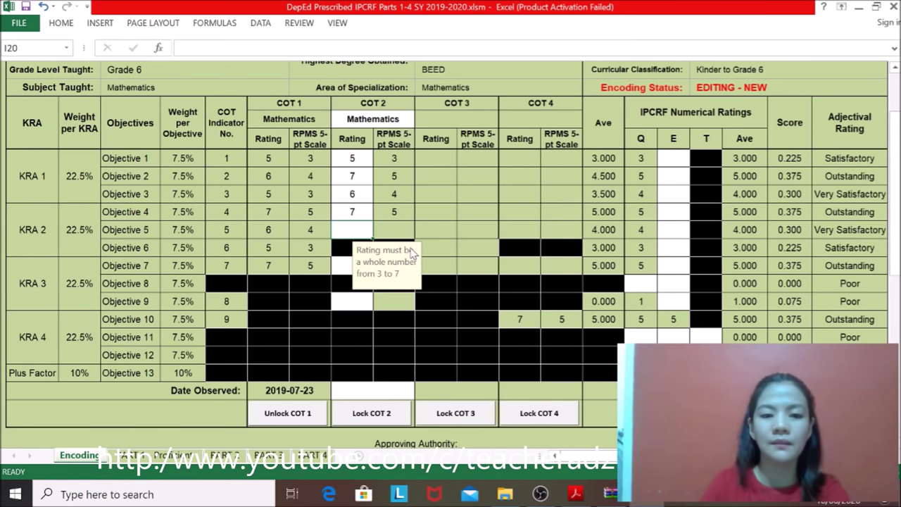
Step: Enter COT 2 ratings 5 for Objective 5, 6 for Objective 7, 7 for Objective 9
text(5)
key(Return)
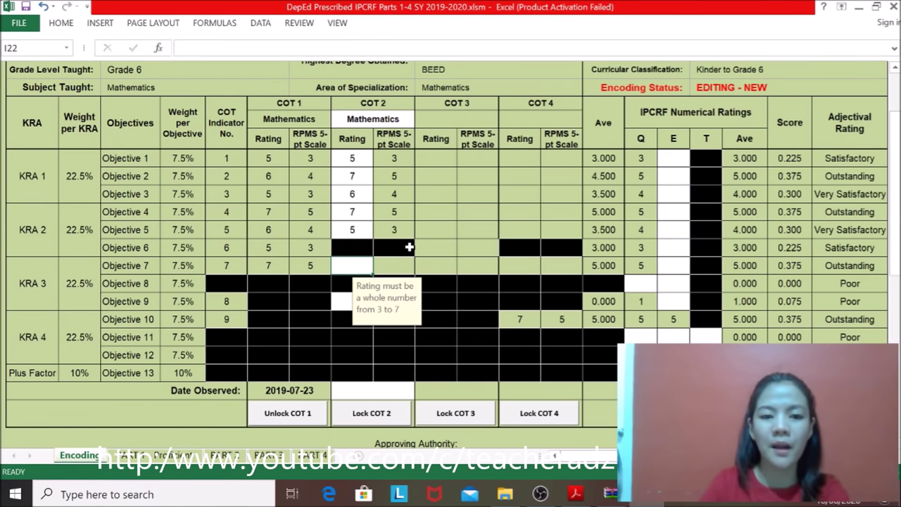
text(6)
key(Return)
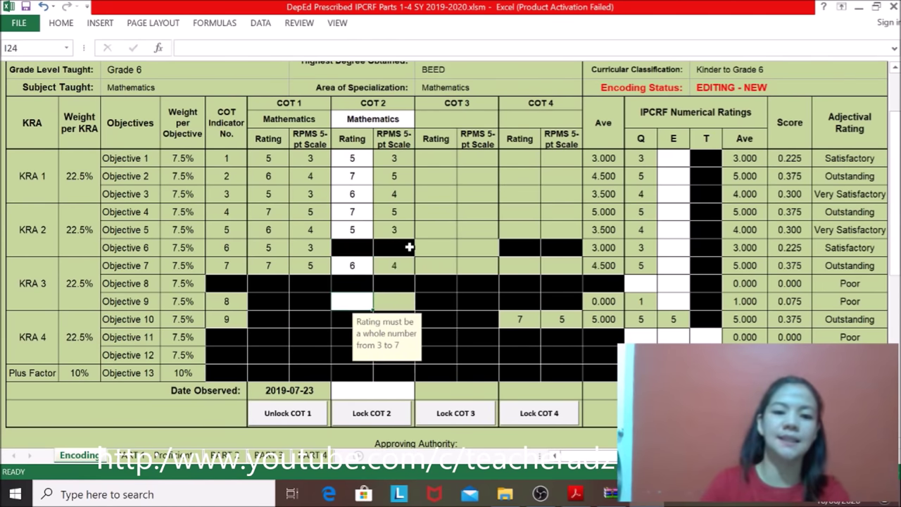
text(7)
key(Return)
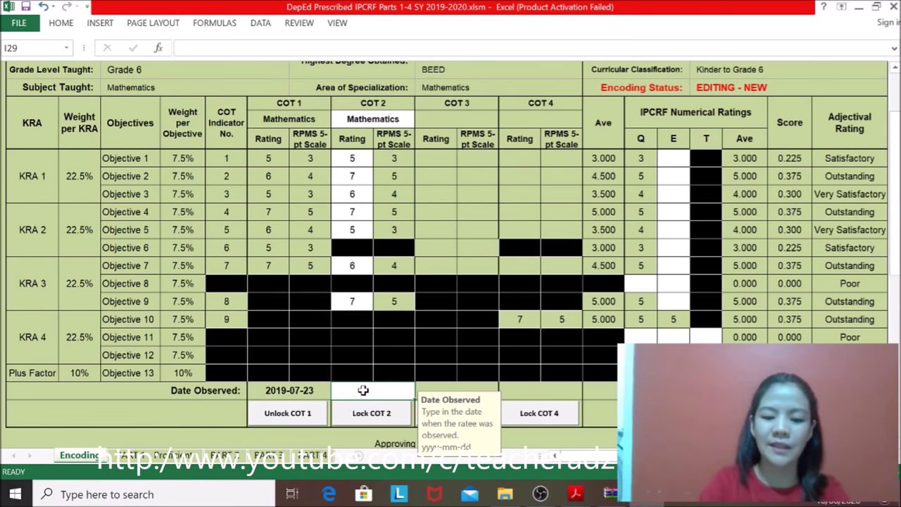
Step: Record 2019-09-12 as COT 2's observation date and lock COT 2 with the rater's password
text(20)
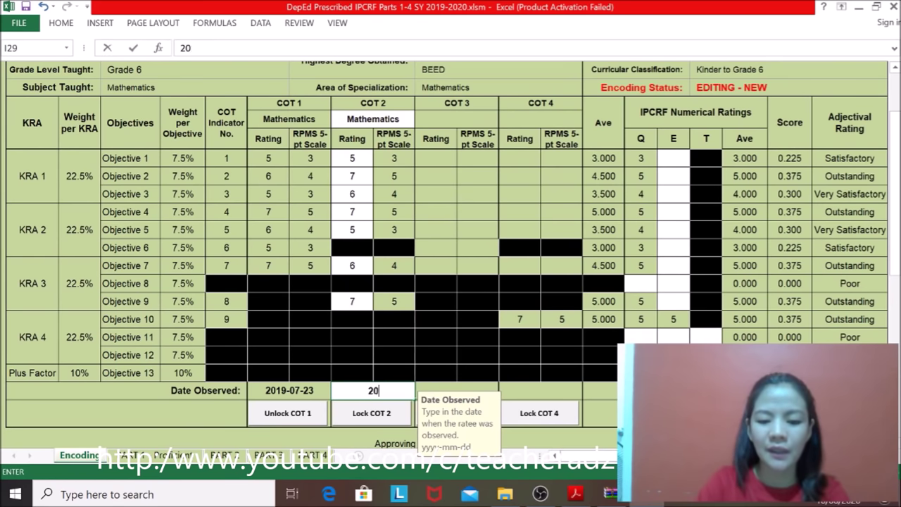
text(19-0)
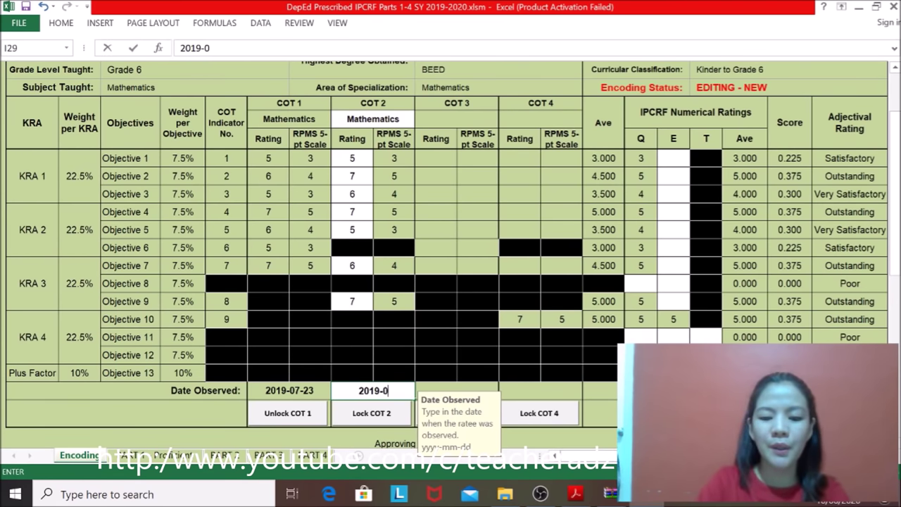
text(9)
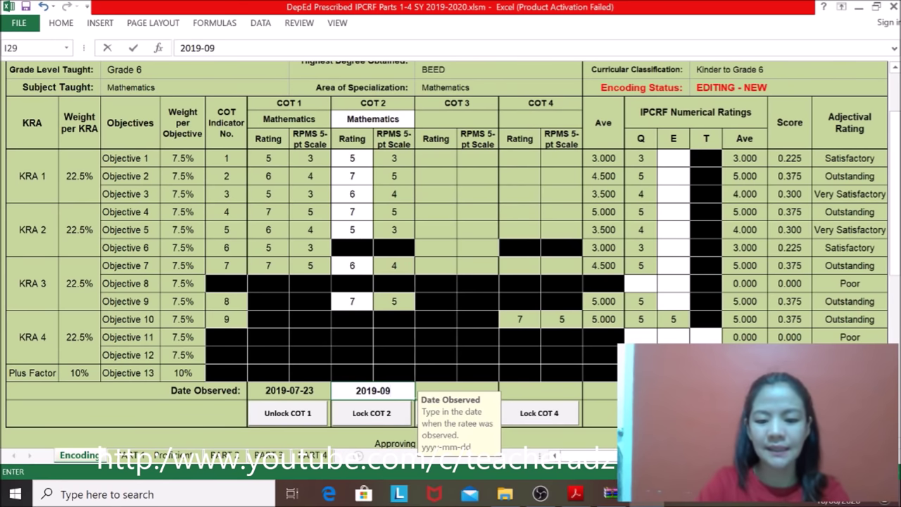
text(-)
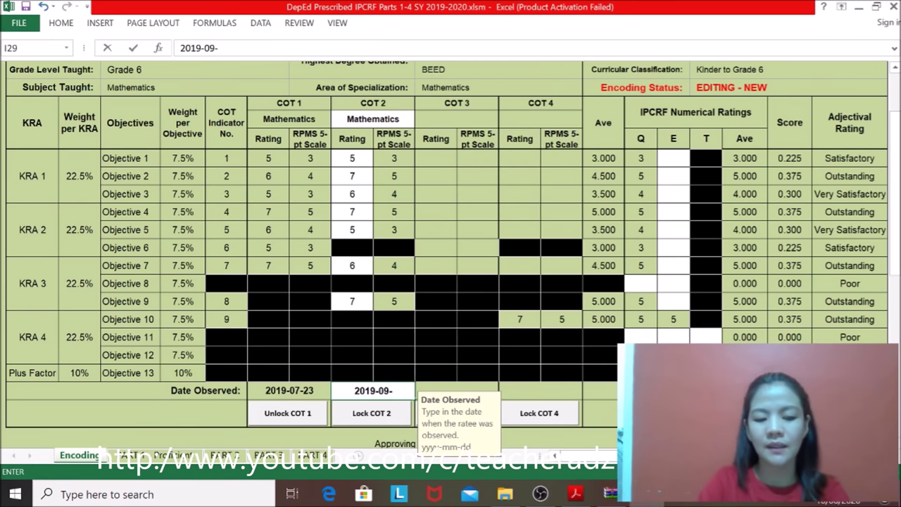
text(12)
key(Return)
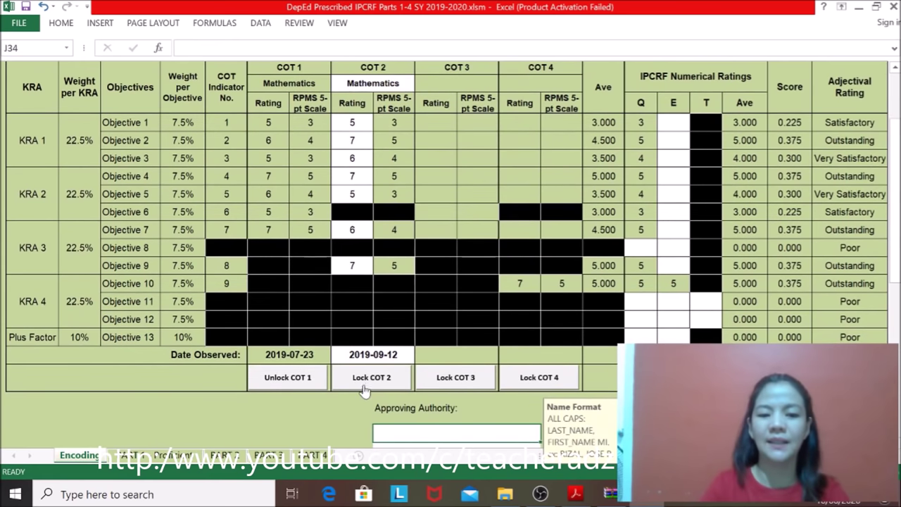
click(367, 384)
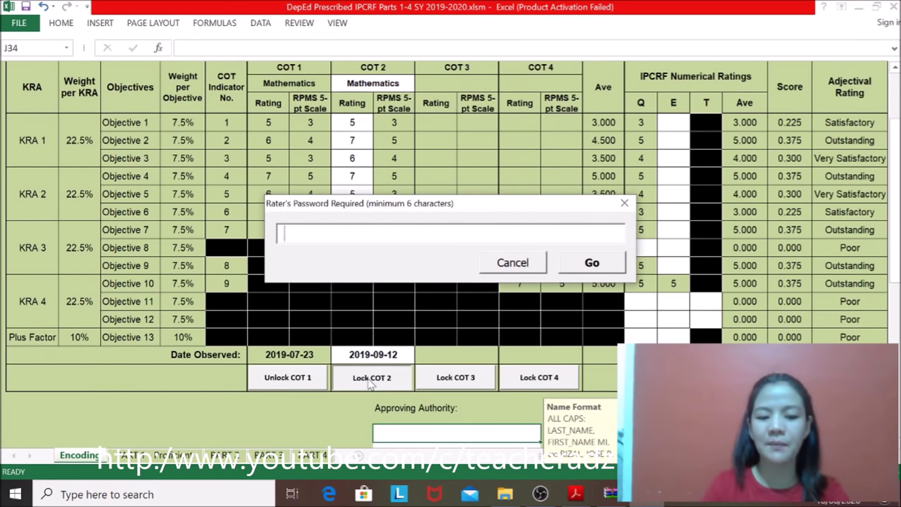
text(******)
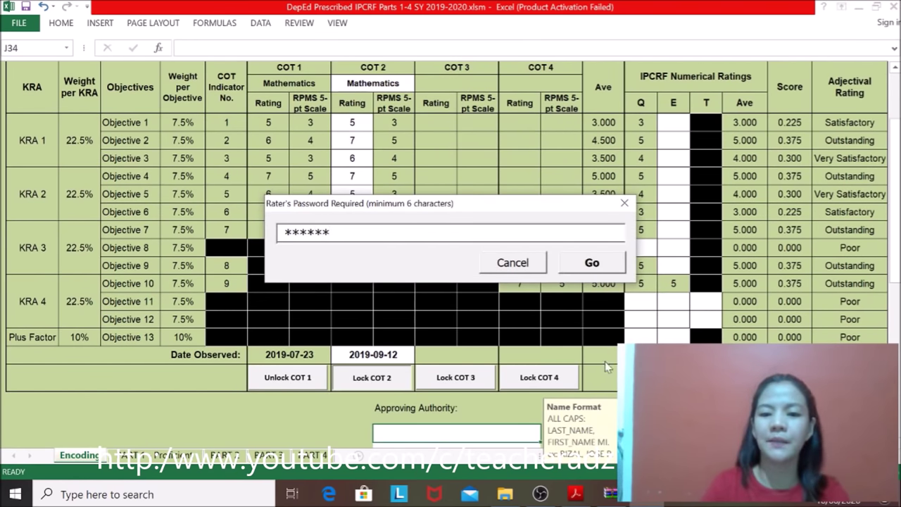
click(603, 262)
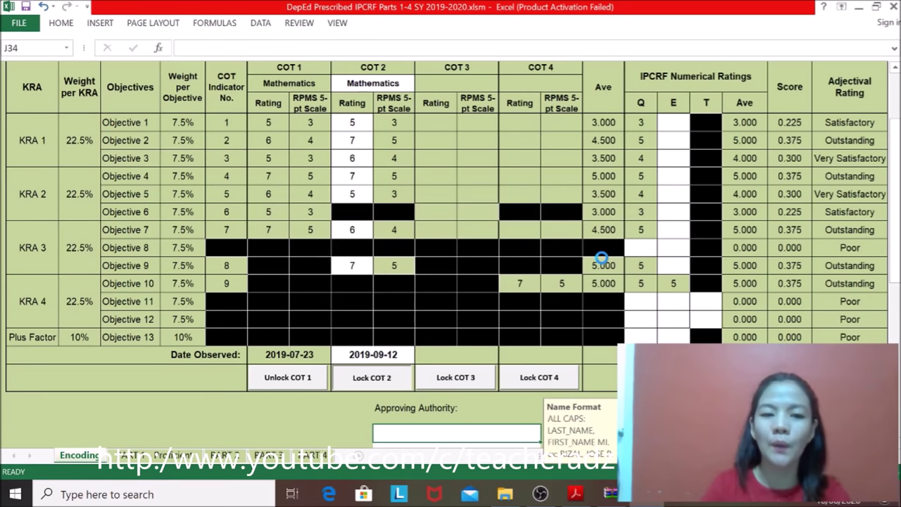
click(443, 84)
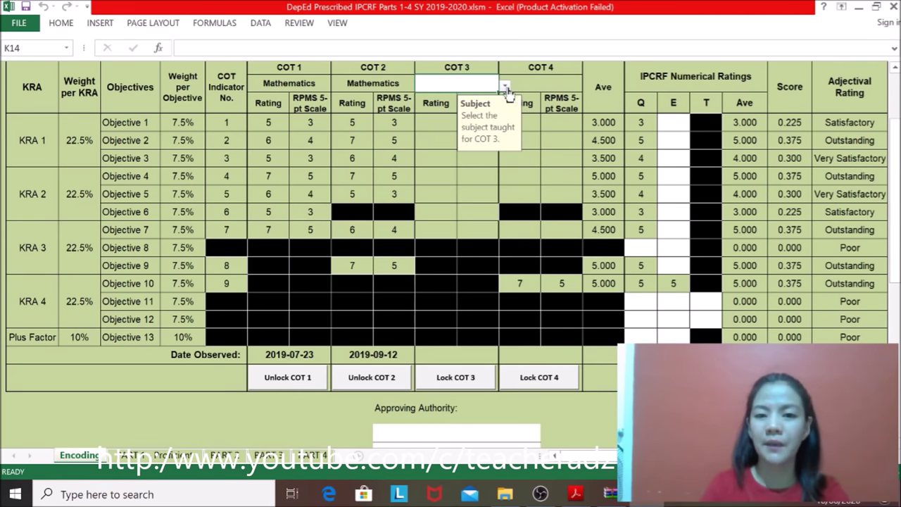
Step: Set COT 3's subject to Mathematics, enter its Objective 1–7 ratings, and type date 2019-12-12
click(505, 86)
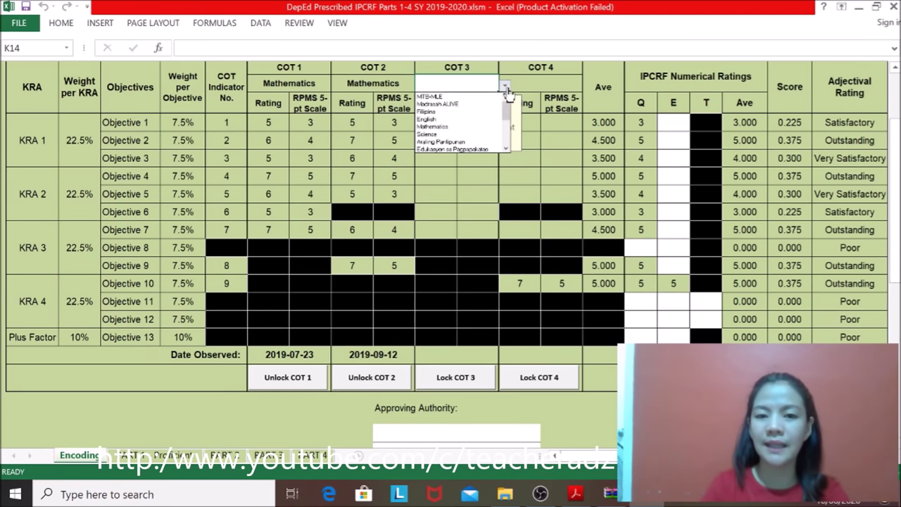
click(455, 127)
click(432, 127)
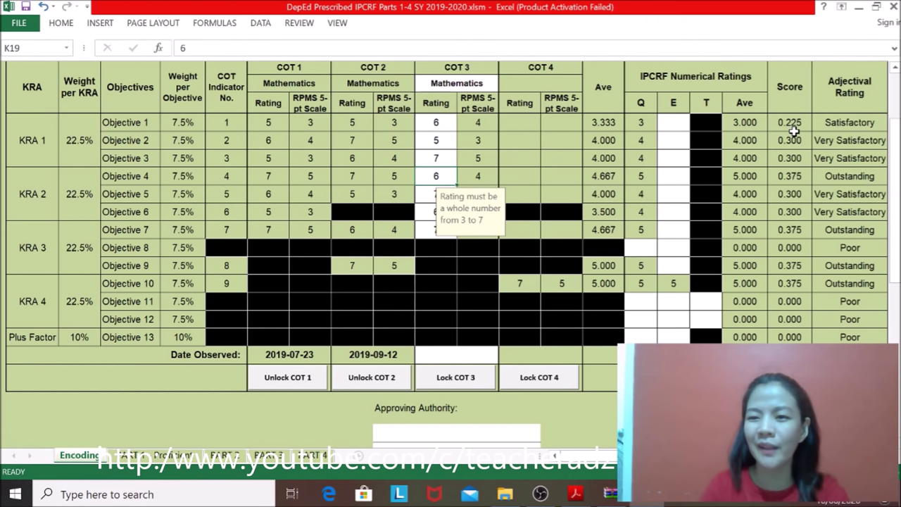
click(456, 354)
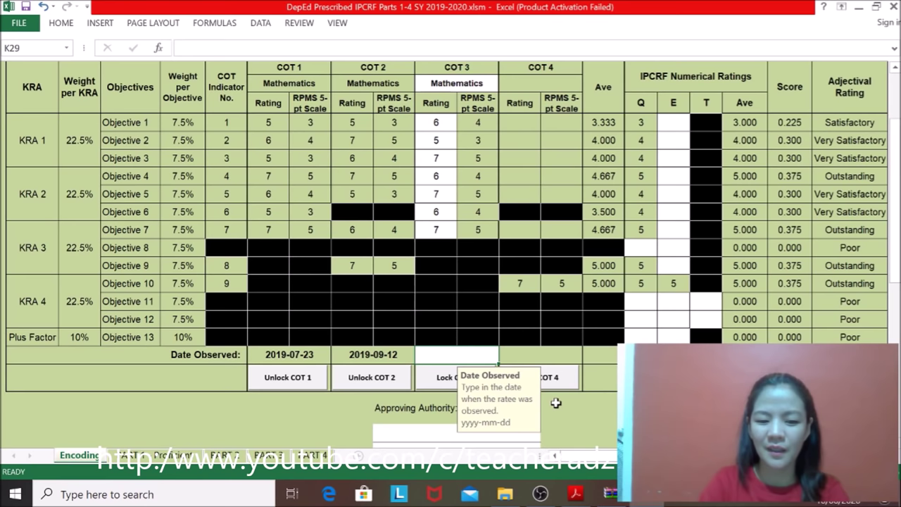
text(2019-12-)
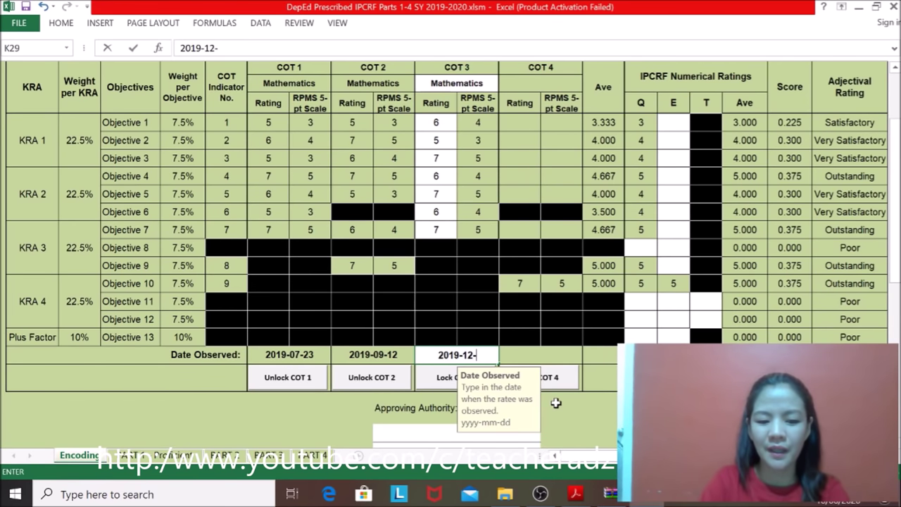
text(12)
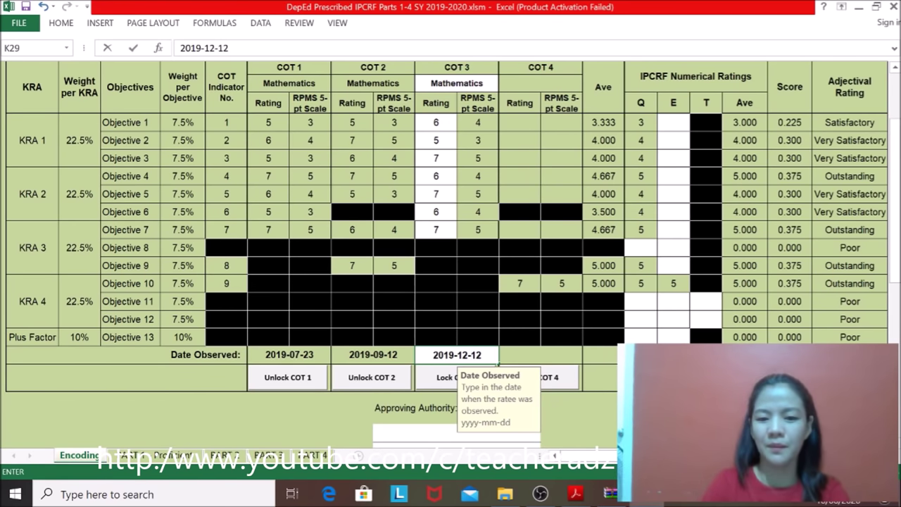
Step: Commit 2019-12-12 as COT 3's observation date and lock COT 3 with the rater's password
click(438, 380)
text(*****)
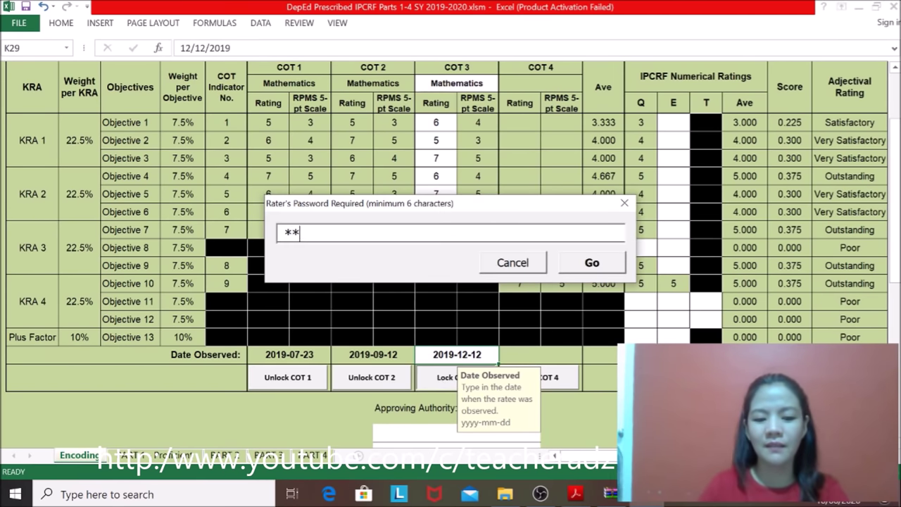
text(*)
click(602, 260)
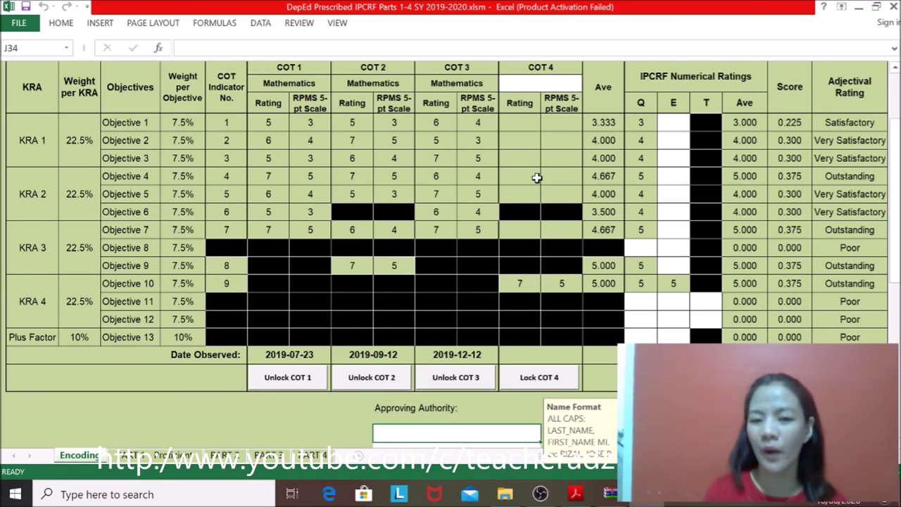
Step: Leave COT 4 blank, select Objective 1's E rating cell, and bring up the IPCRF user guide
click(521, 83)
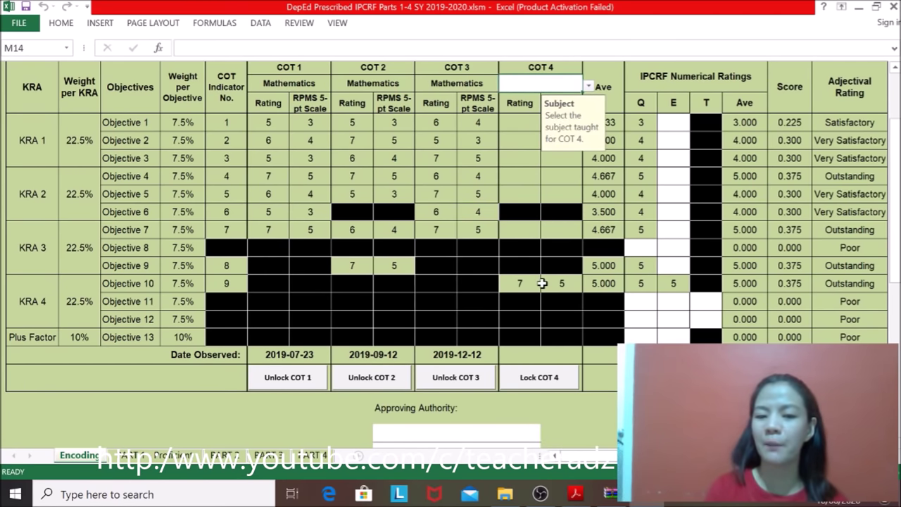
click(524, 378)
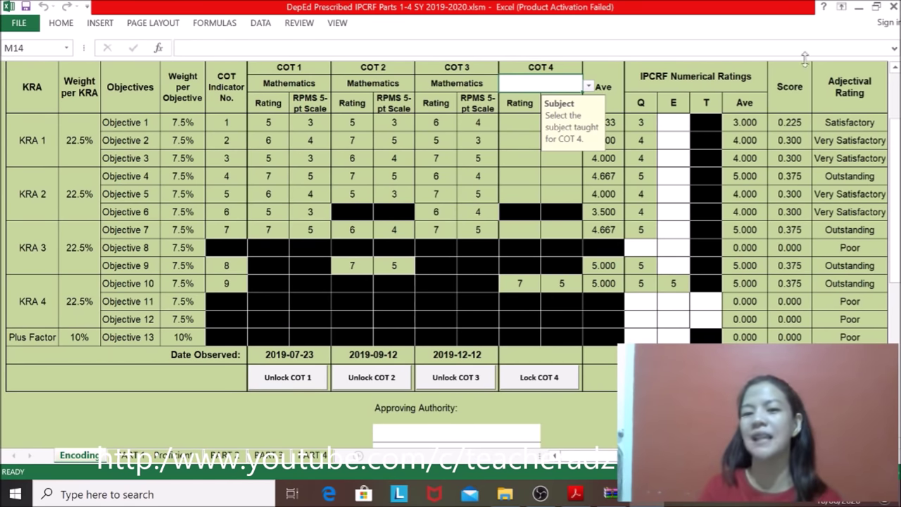
click(671, 123)
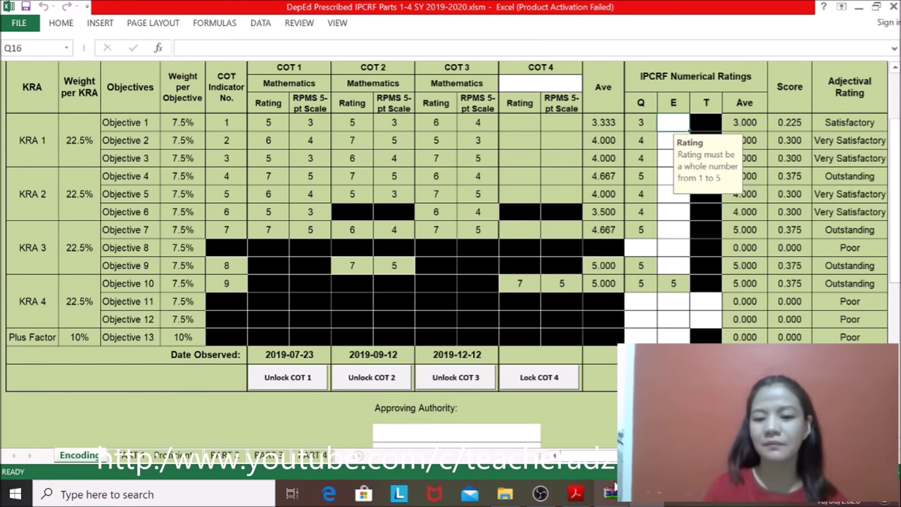
click(575, 495)
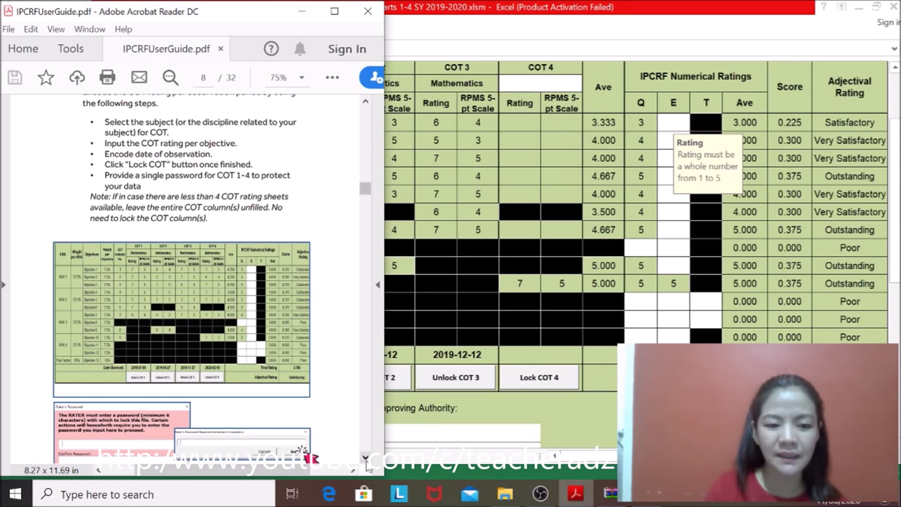
Step: Scroll the user guide to page 9's step 4 on finishing Part 1, then return to Excel
drag(366, 459, 366, 462)
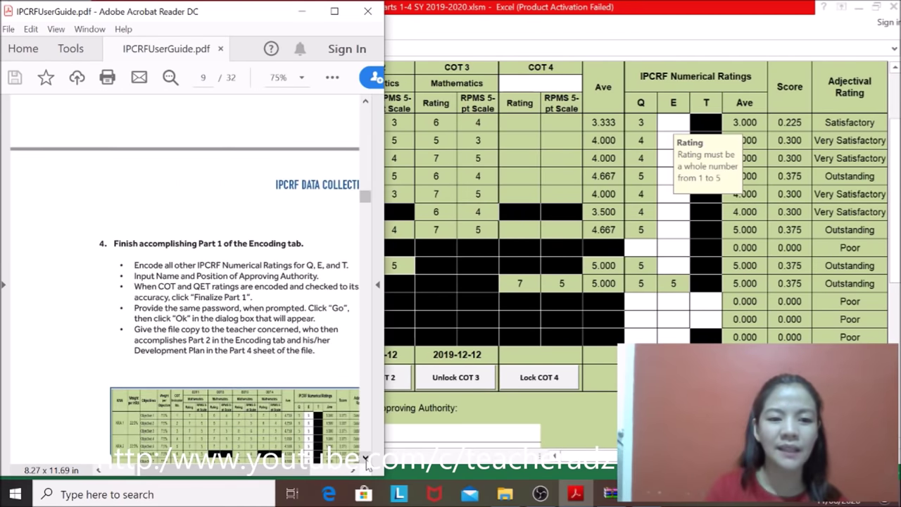
drag(169, 471, 201, 478)
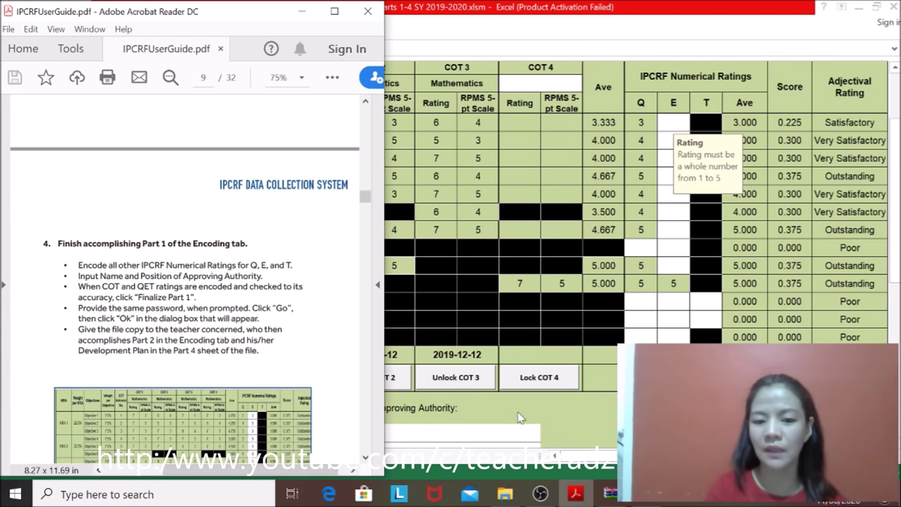
click(576, 492)
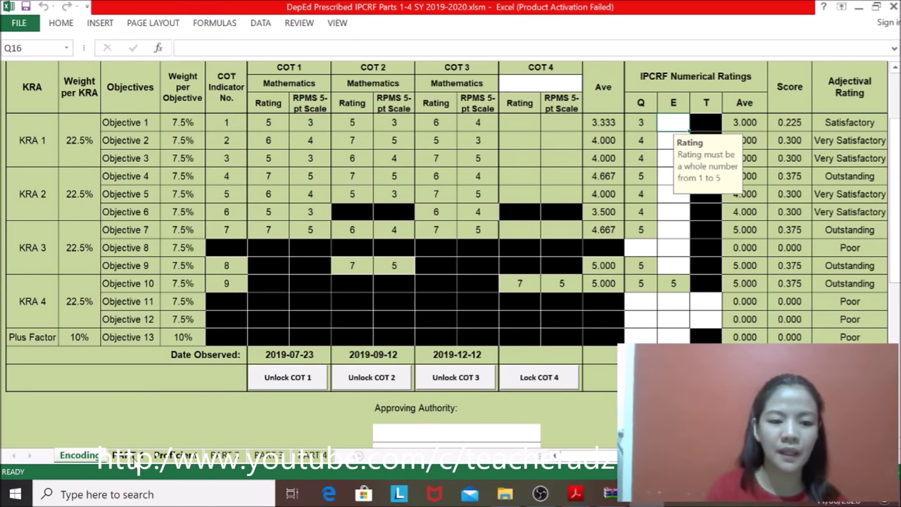
Step: Return to the Encoding sheet and scroll to its Final Rating area showing 2.925
click(134, 456)
click(92, 456)
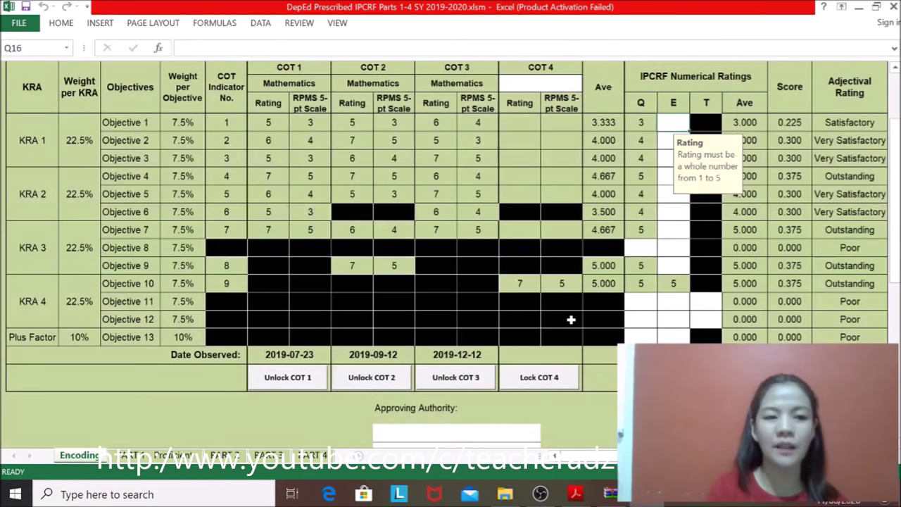
drag(896, 204, 891, 159)
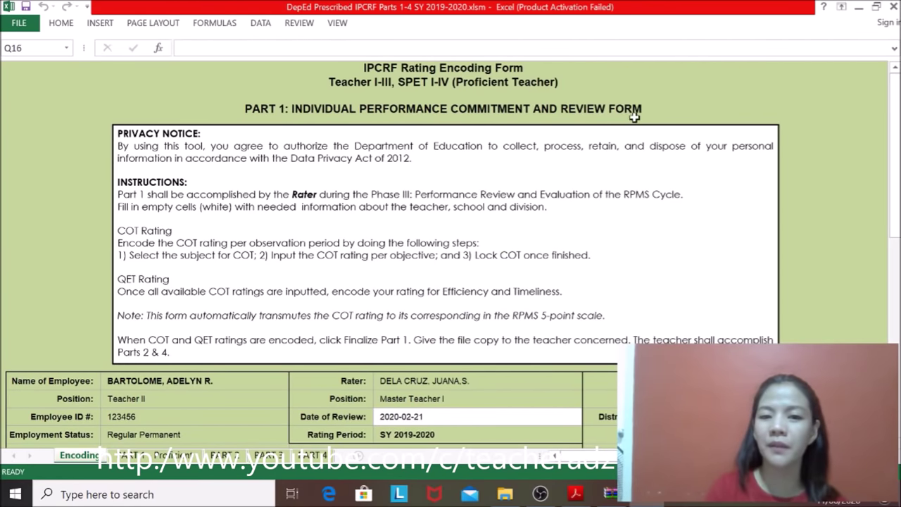
drag(896, 122, 893, 169)
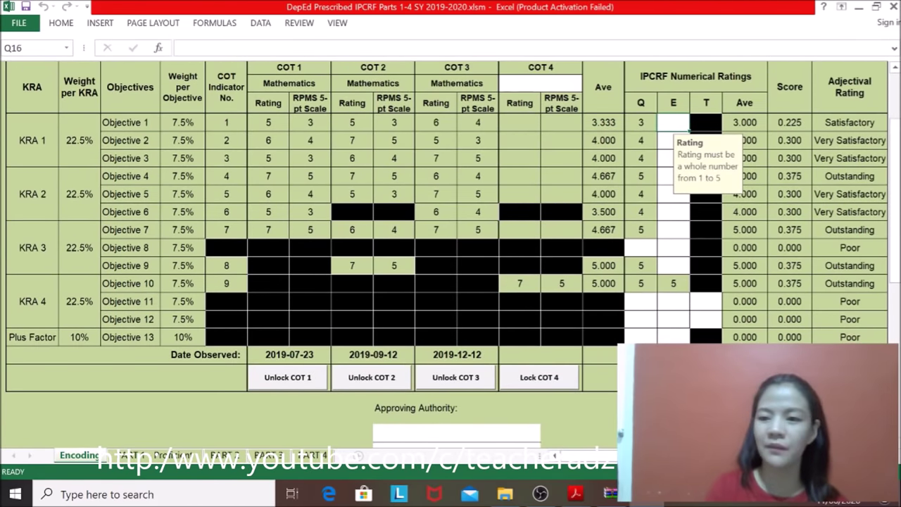
mouse_move(894, 169)
mouse_down()
mouse_move(894, 184)
mouse_move(894, 166)
mouse_up()
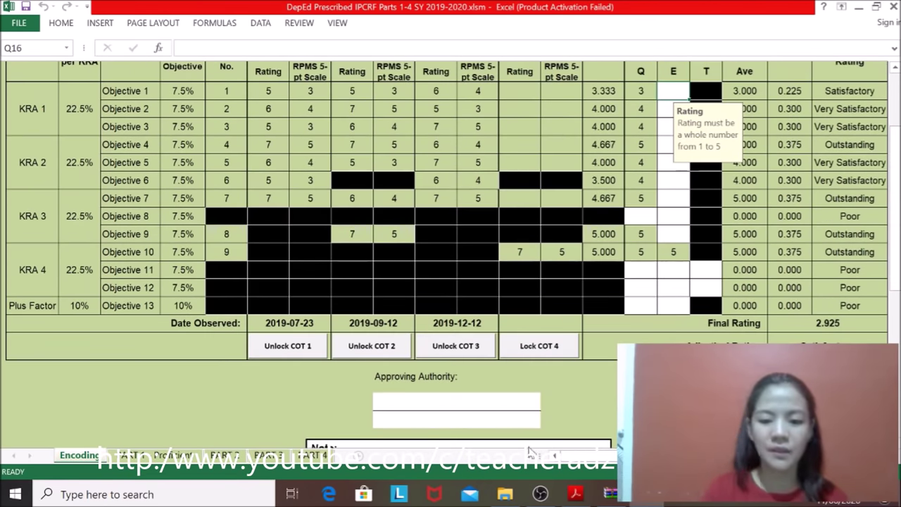
click(575, 494)
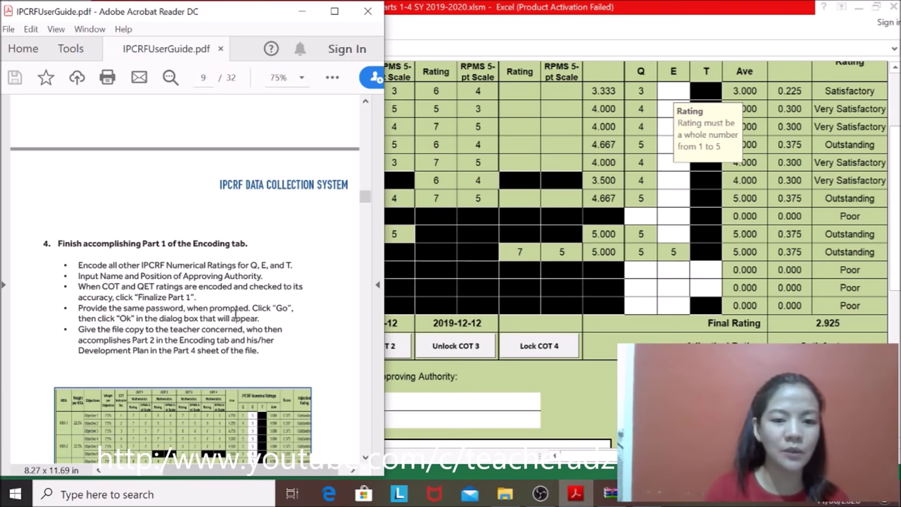
Step: Read page 9 of the user guide on finishing Part 1, then return to the Excel form
click(365, 457)
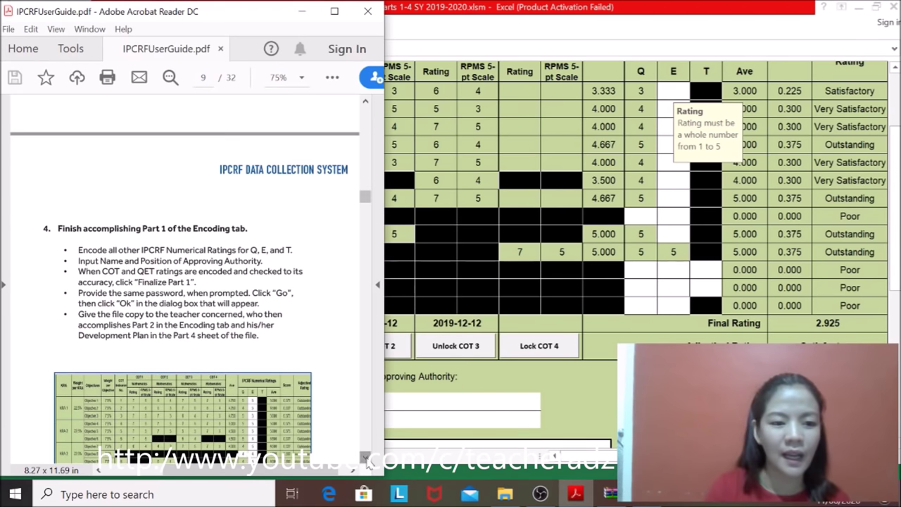
click(365, 457)
click(365, 457)
click(365, 457)
click(365, 457)
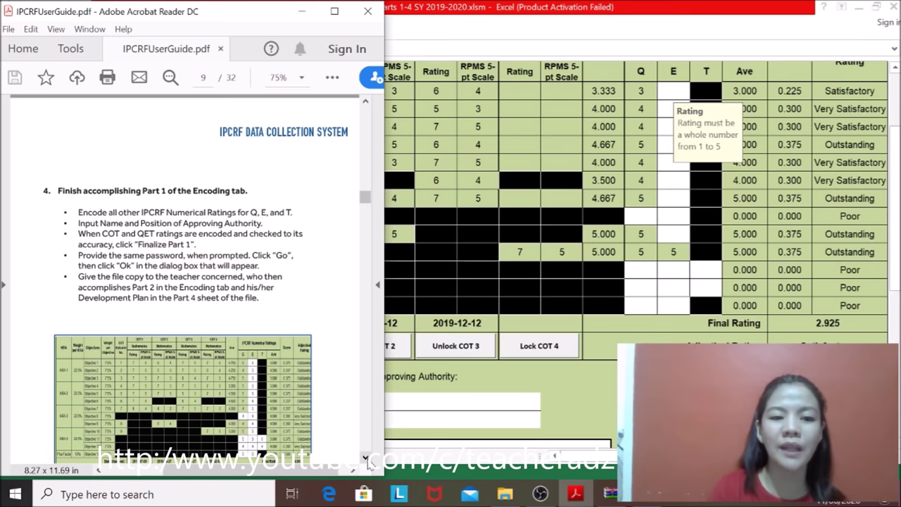
click(365, 457)
click(366, 457)
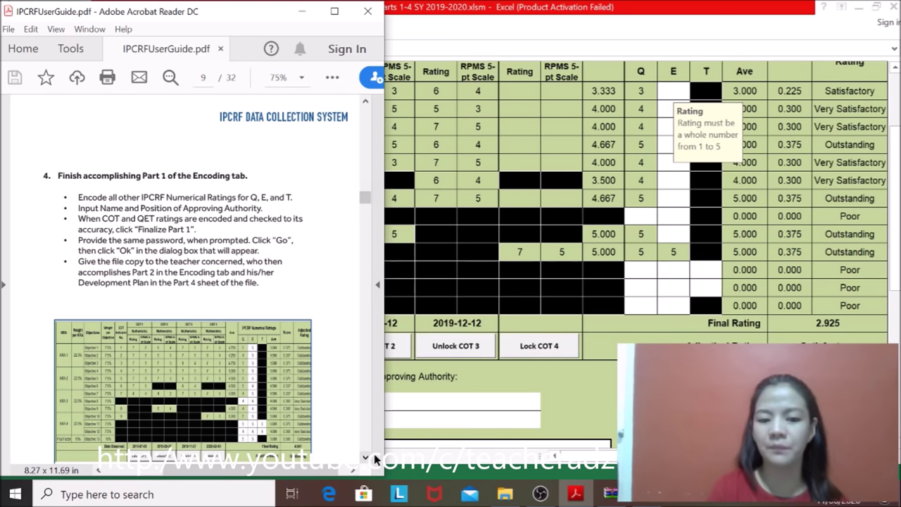
click(366, 458)
click(366, 458)
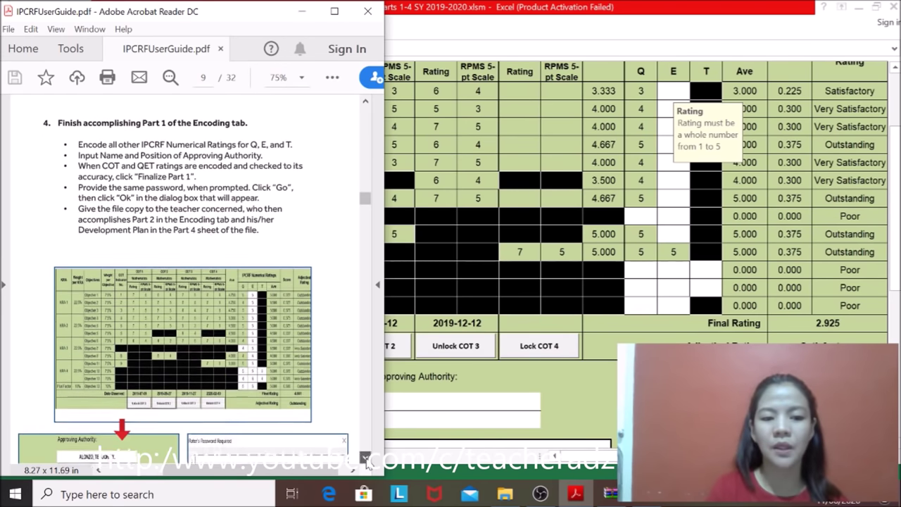
click(689, 268)
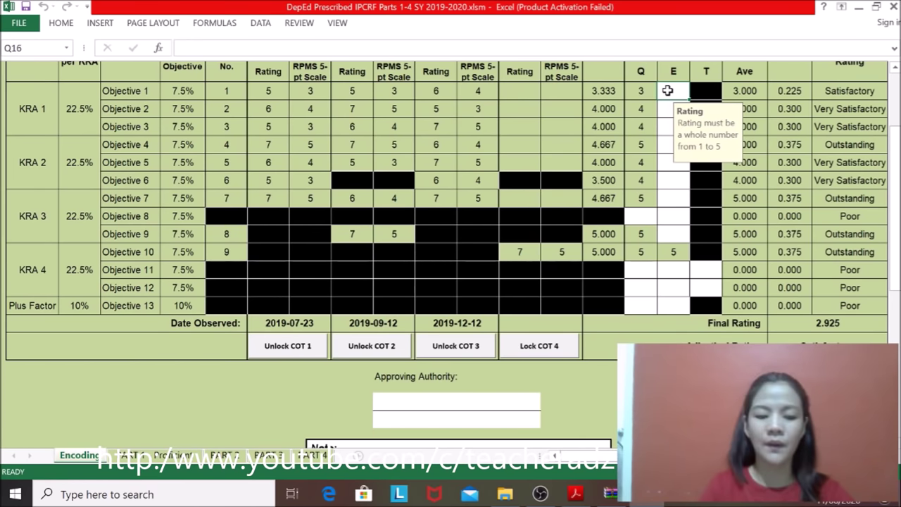
Step: Enter an Efficiency rating of 4 for each of Objectives 1 through 8
text(4)
key(Return)
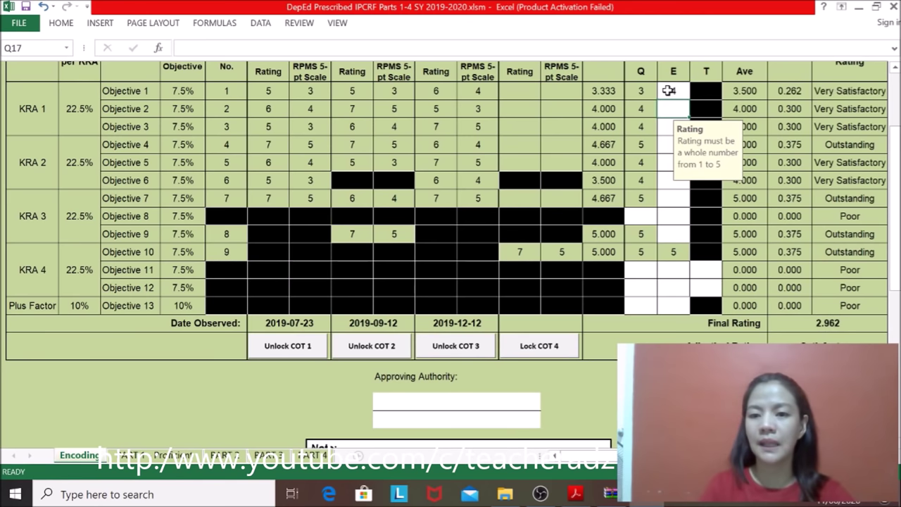
text(4)
key(Return)
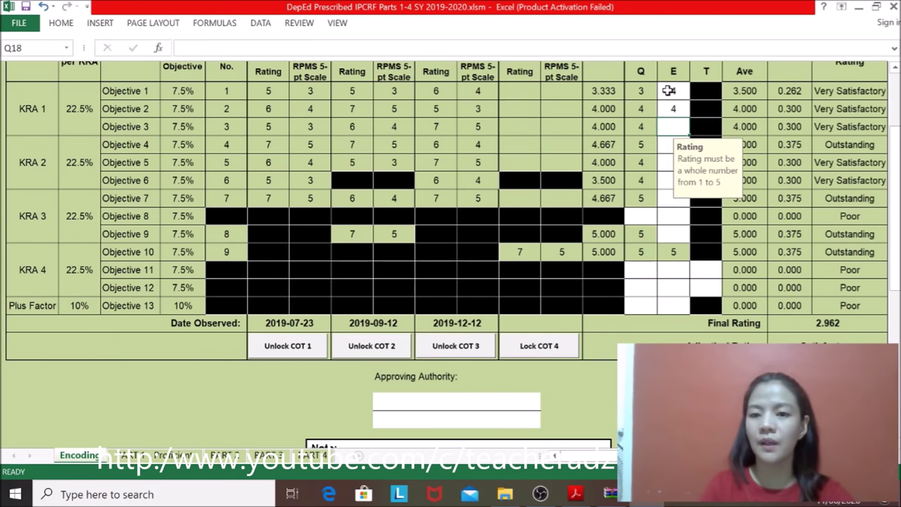
text(4)
key(Return)
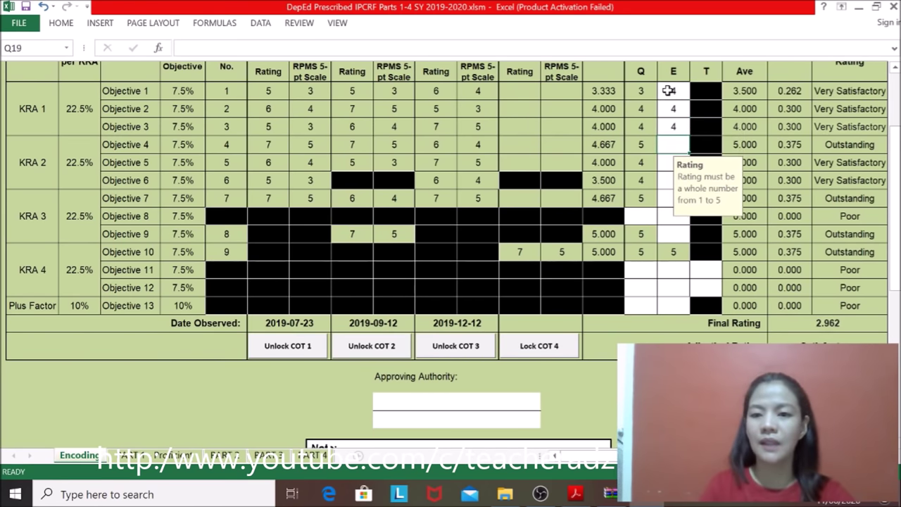
text(4)
key(Return)
text(4)
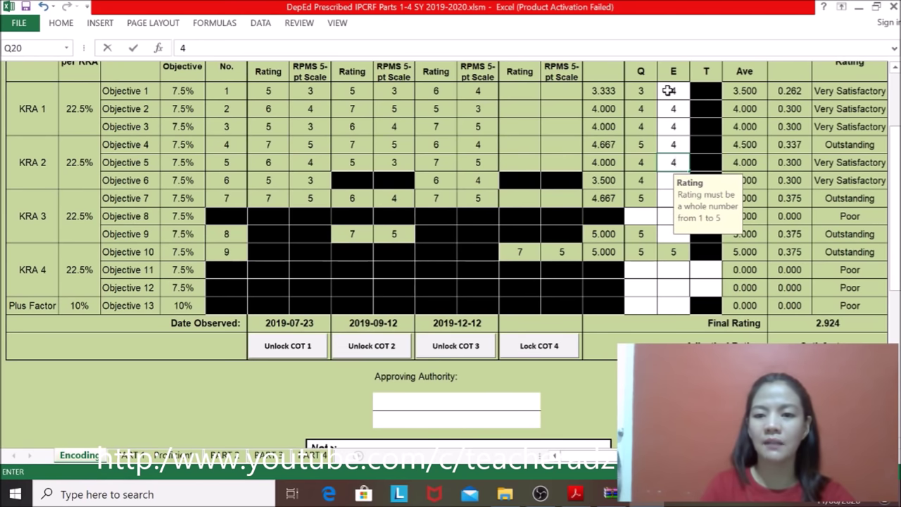
key(Return)
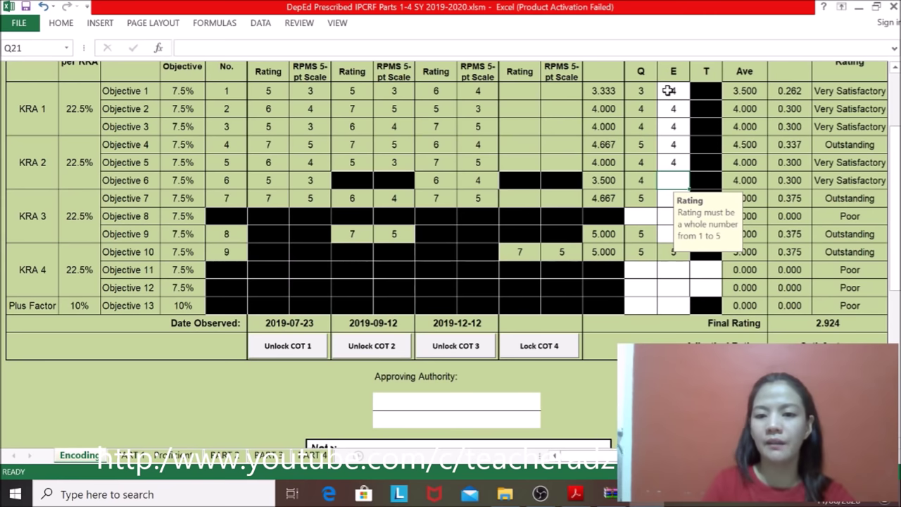
text(4)
key(Return)
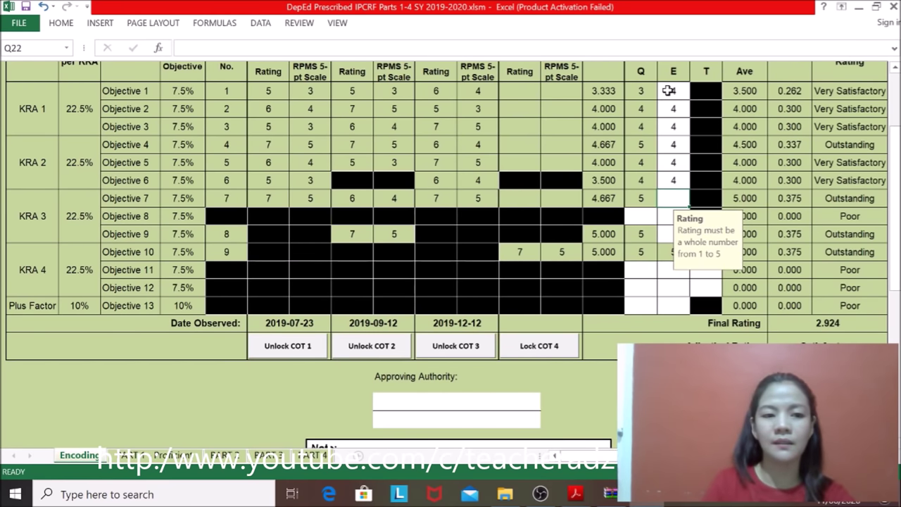
text(4)
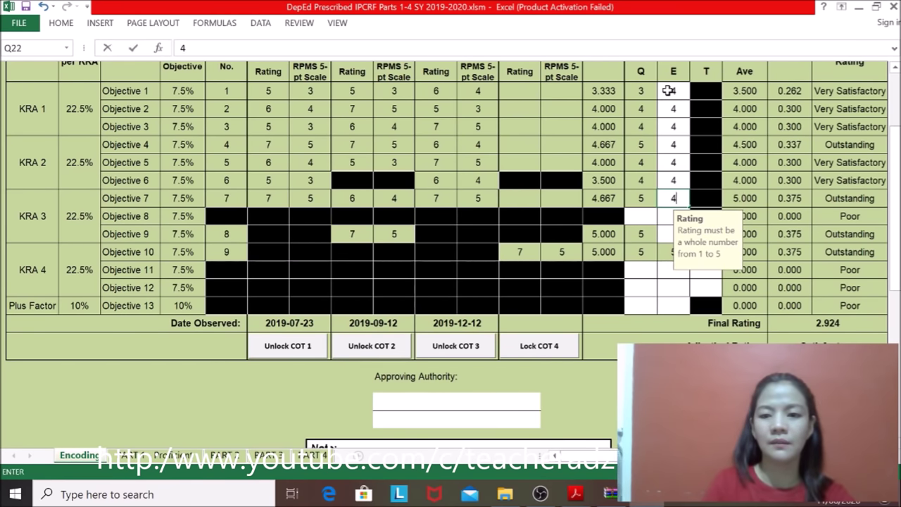
key(Return)
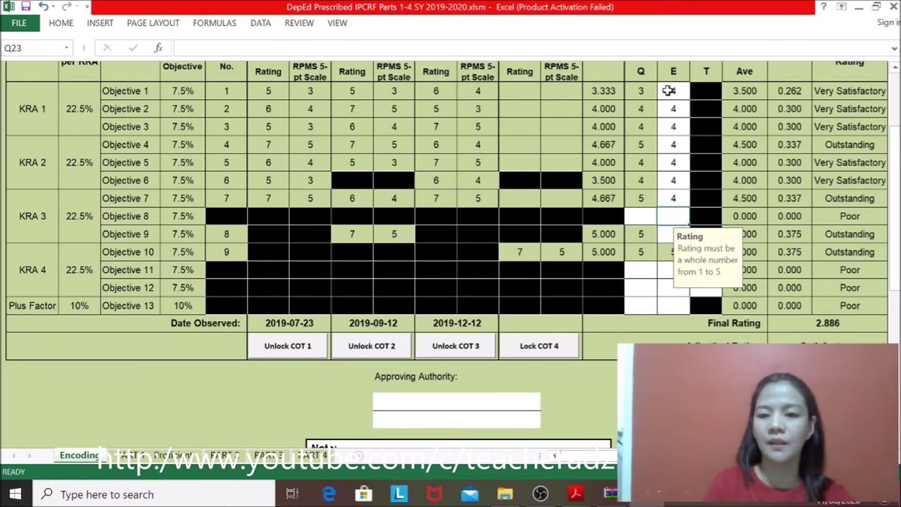
text(4)
key(Return)
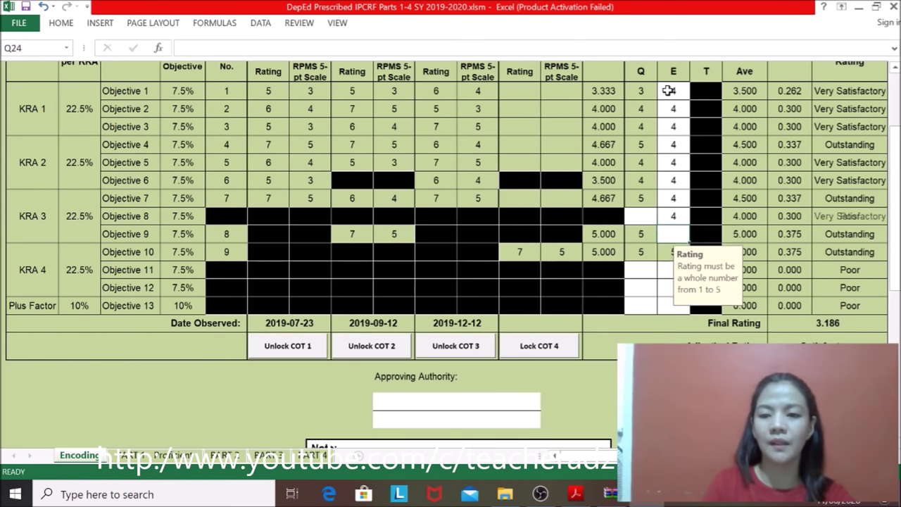
Step: Give Objective 8 a Quality rating of 5 and set Objective 9's Efficiency rating to 4
key(Up)
key(Left)
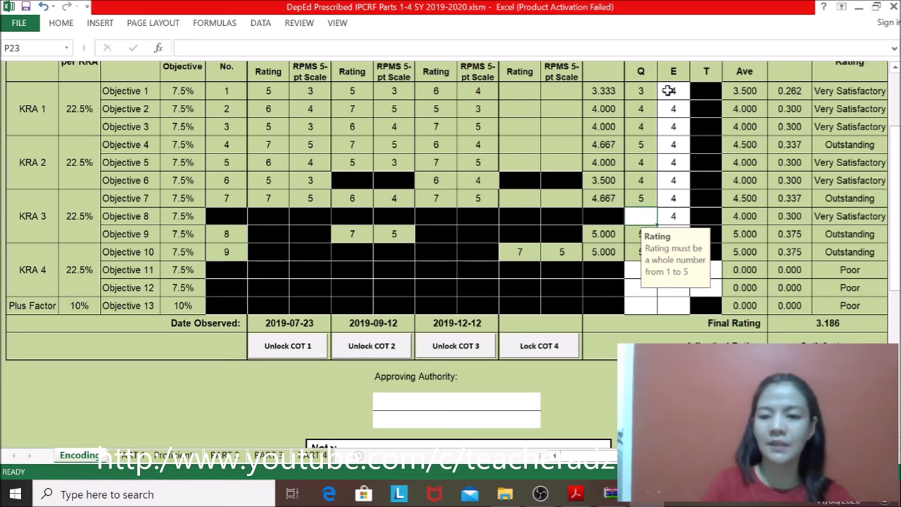
text(5)
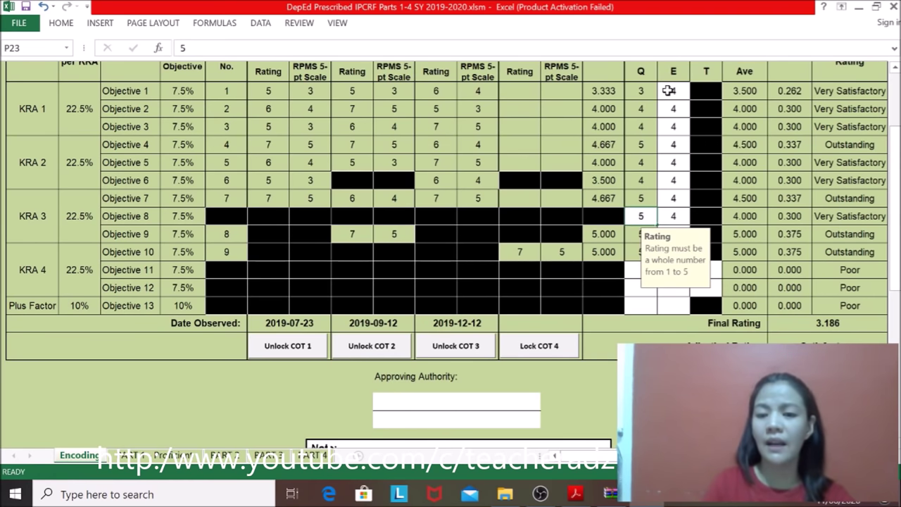
key(Right)
key(Down)
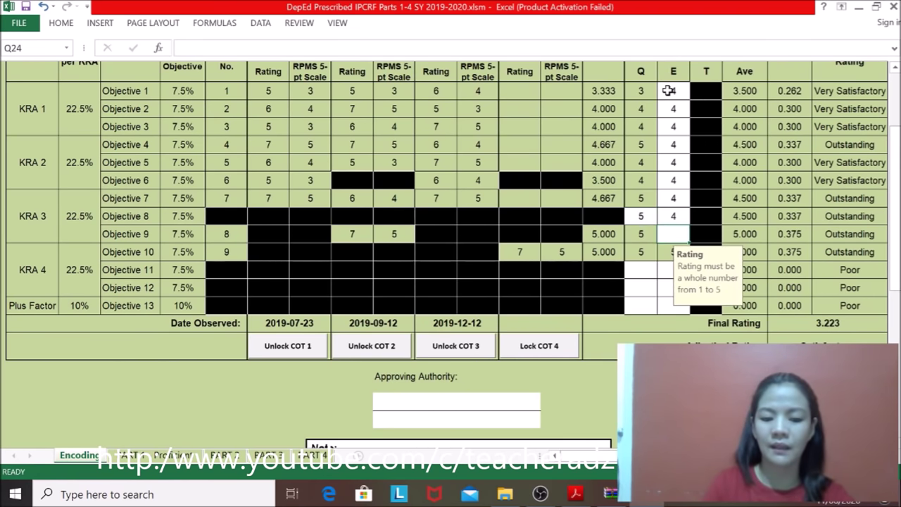
text(5)
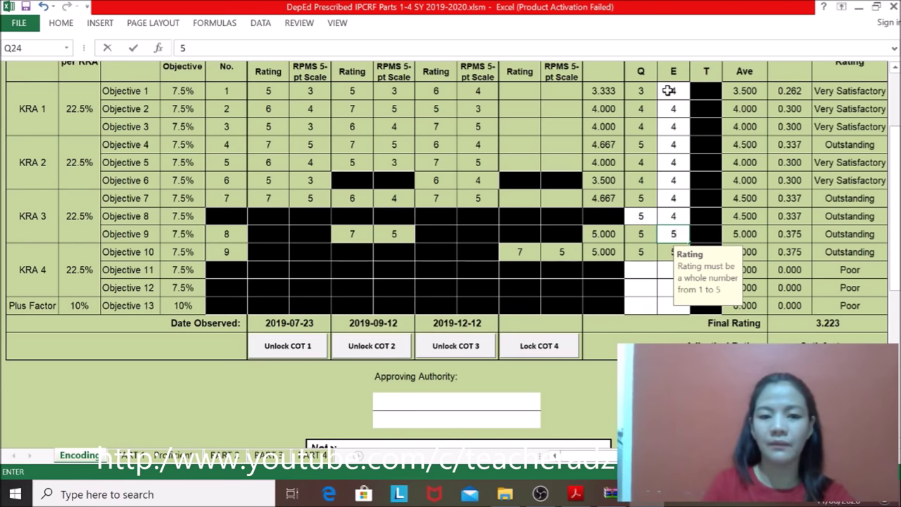
key(BackSpace)
text(4)
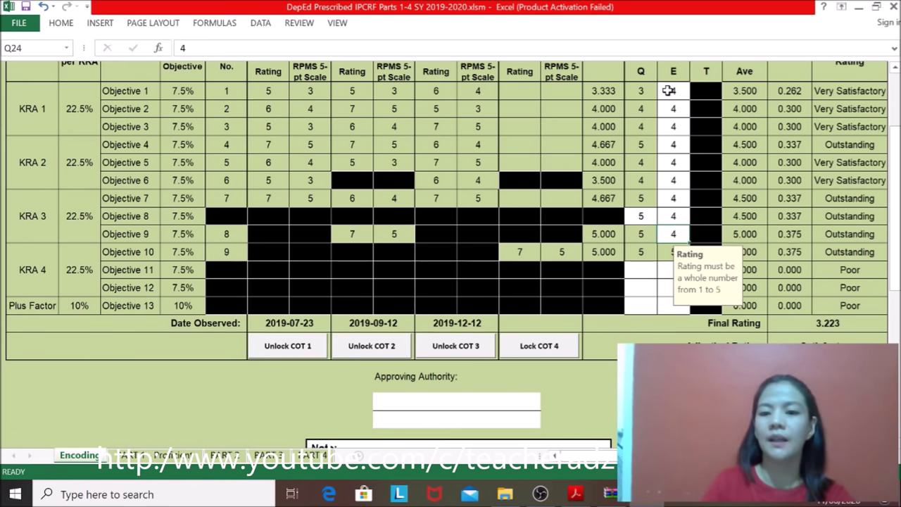
key(Down)
key(Down)
key(Left)
key(Up)
key(Up)
key(Up)
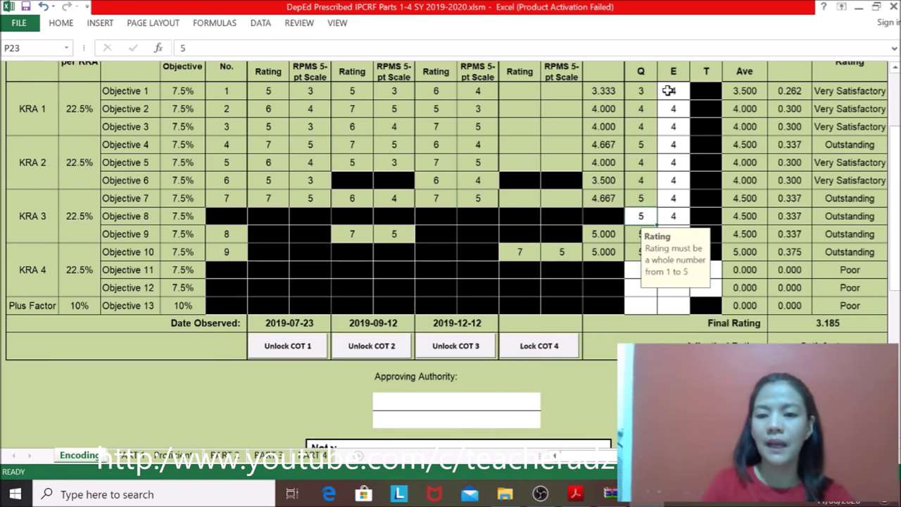
key(Down)
key(Down)
key(Down)
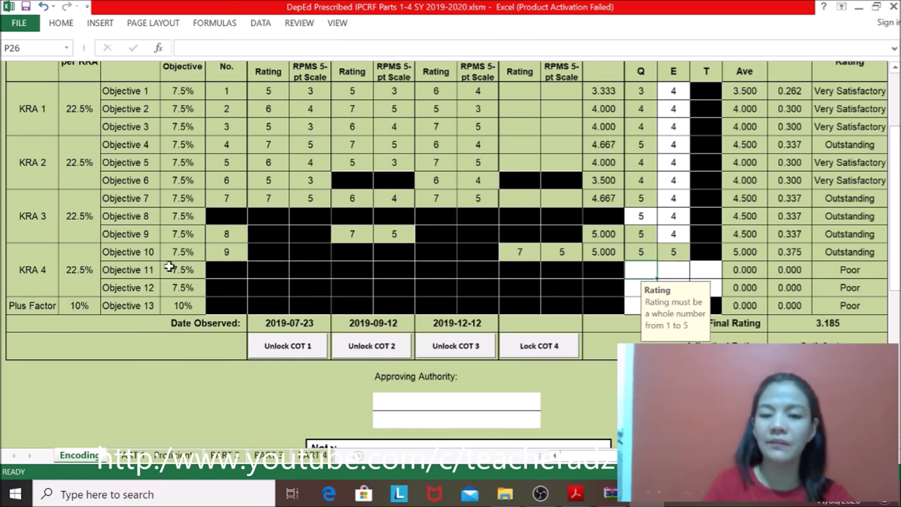
drag(894, 188, 895, 174)
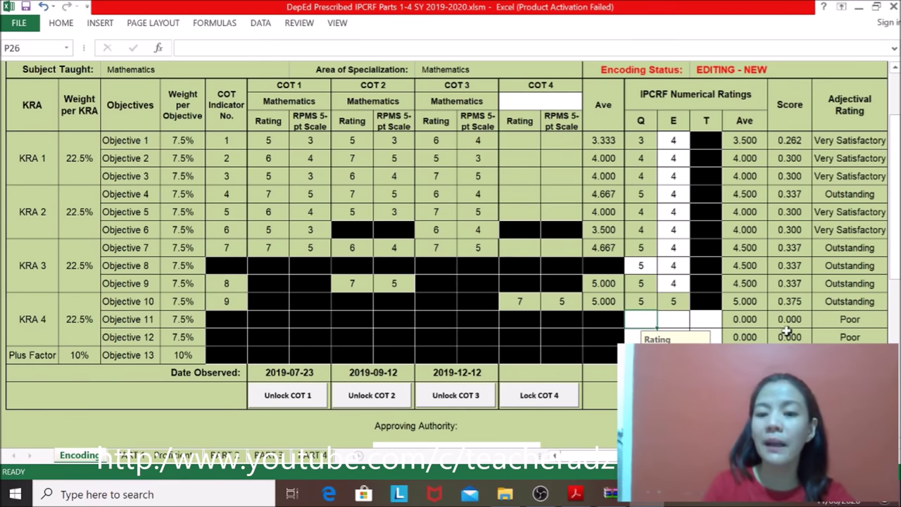
drag(897, 211, 897, 218)
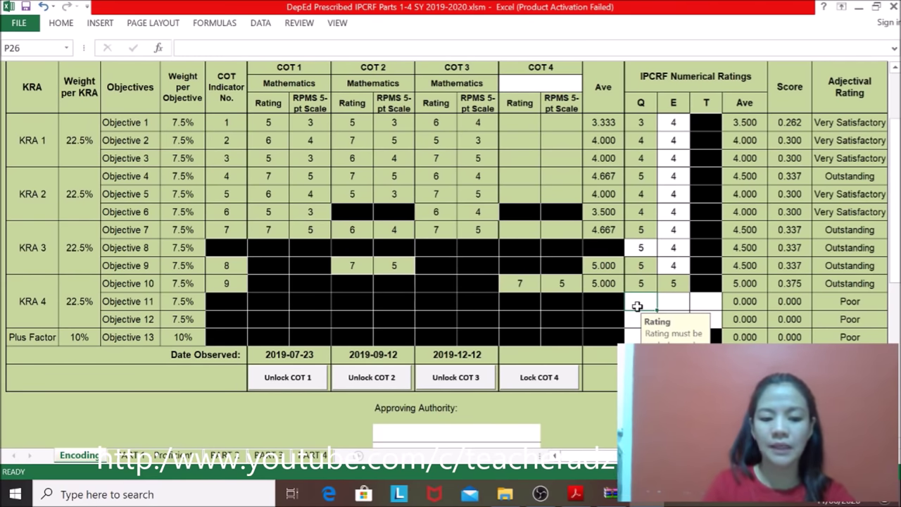
text(5)
Step: Finish Objective 11 with quality, efficiency and timeliness ratings of 5
key(Tab)
text(5)
key(Tab)
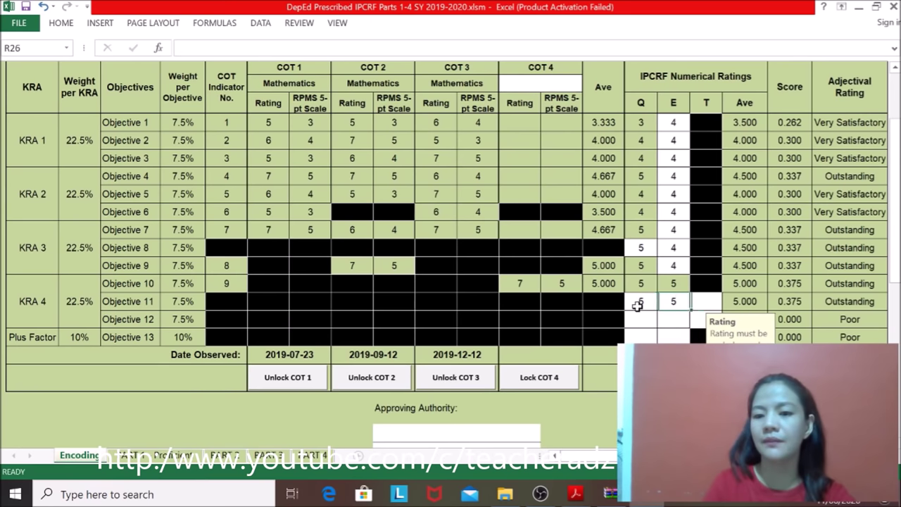
text(5)
key(Return)
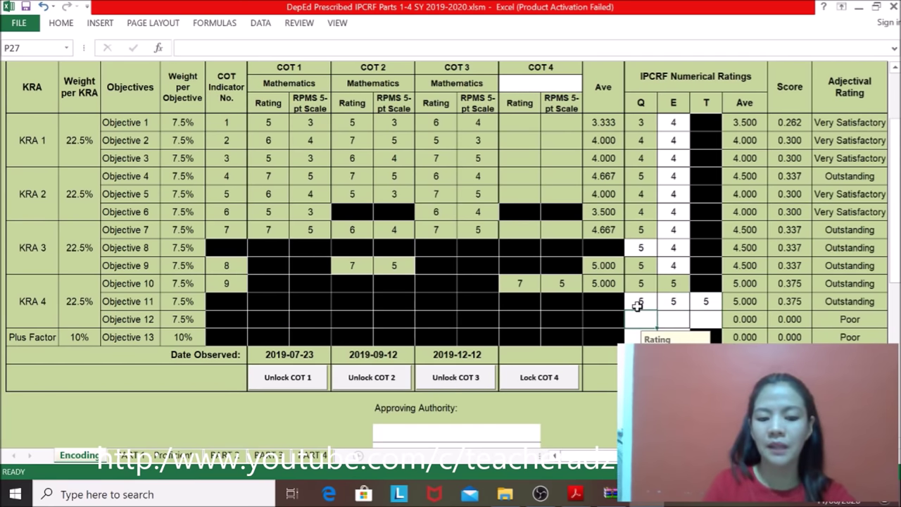
Step: Rate Objective 12 with Q 5, E 4 and T 5, discarding a rejected 54 entry
text(54)
key(Tab)
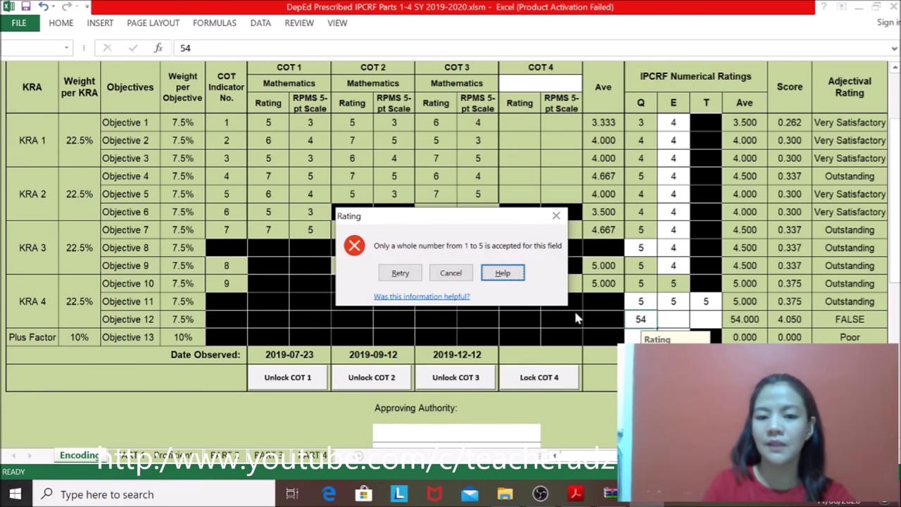
click(450, 272)
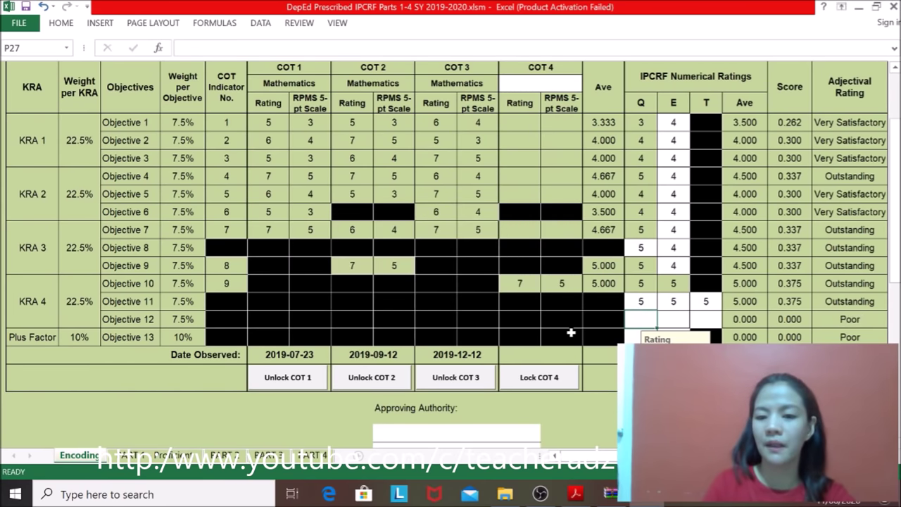
text(5)
key(Tab)
text(4)
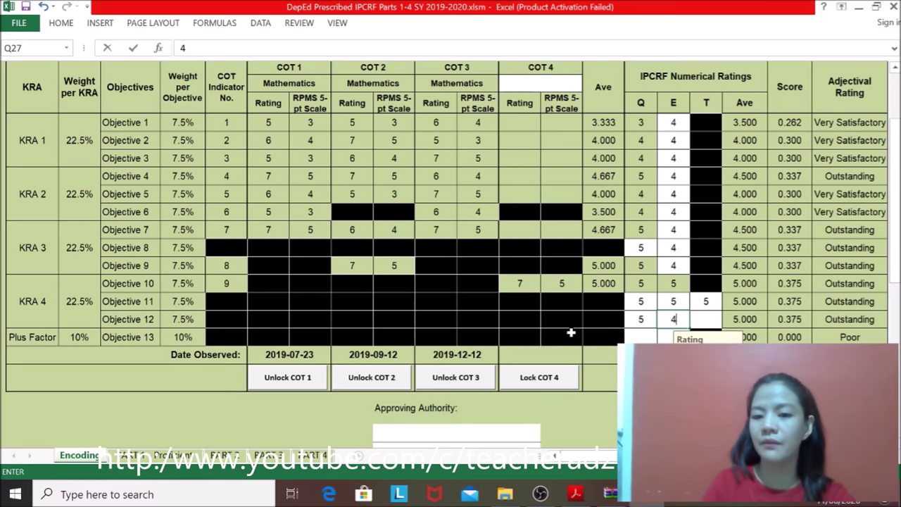
key(Tab)
text(5)
key(Tab)
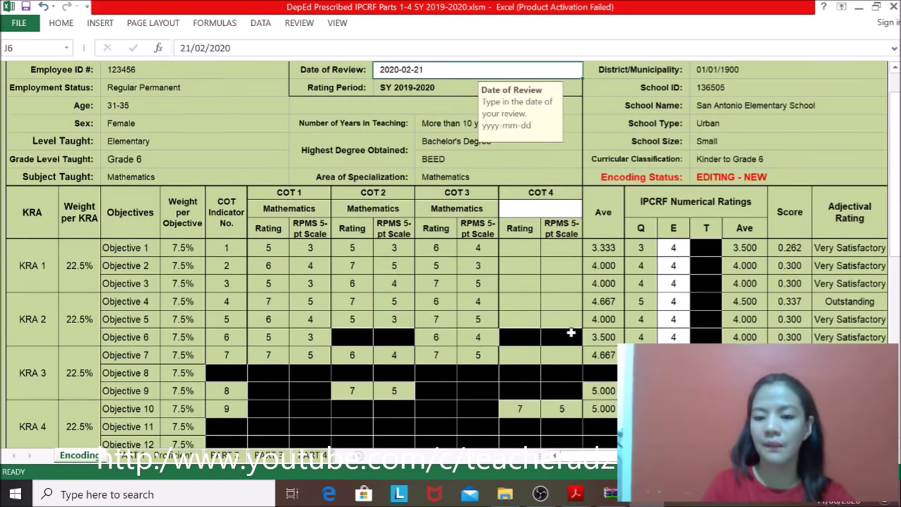
Step: Give the Plus Factor row Q and E ratings of 5, lifting the Final Rating to 4.385
drag(893, 112, 894, 165)
click(640, 285)
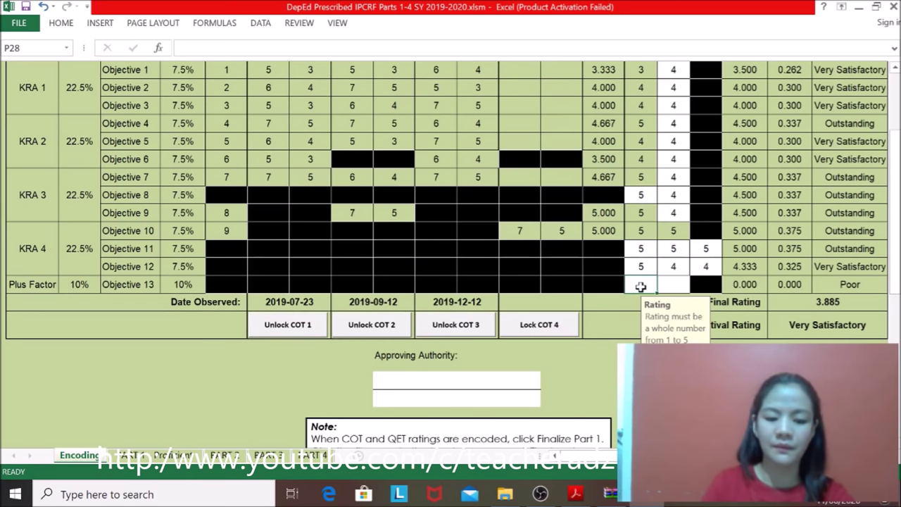
text(5)
key(Tab)
text(5)
key(Tab)
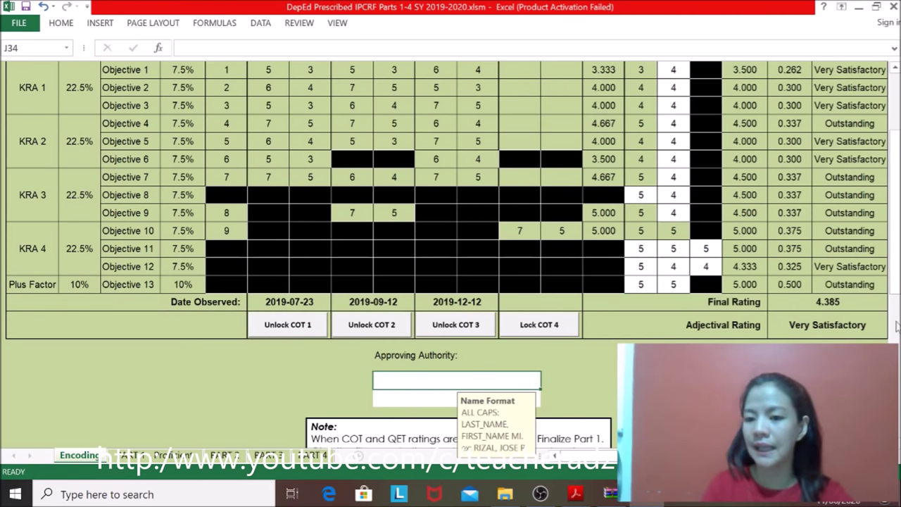
drag(895, 290, 895, 280)
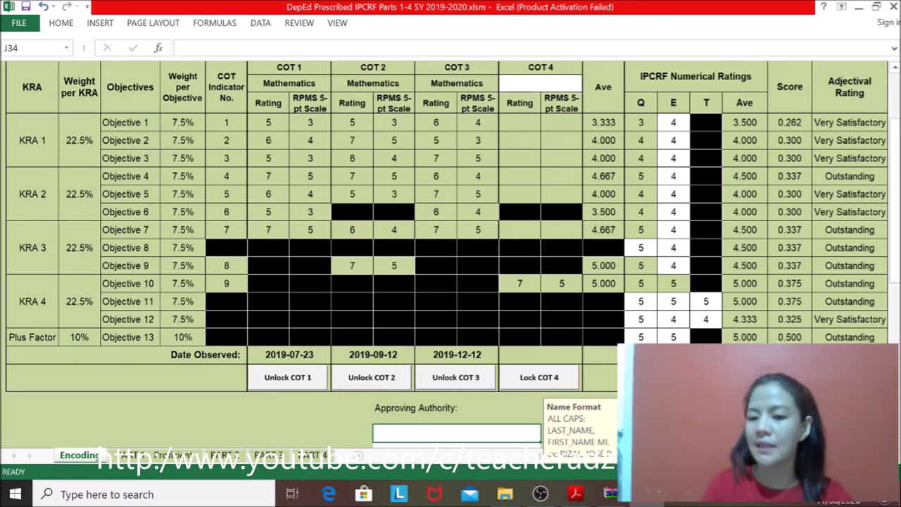
Step: Type the approver's name in cell J34 in ALL CAPS as LAST, FIRST, MI., replacing a mistaken entry
drag(896, 275, 897, 286)
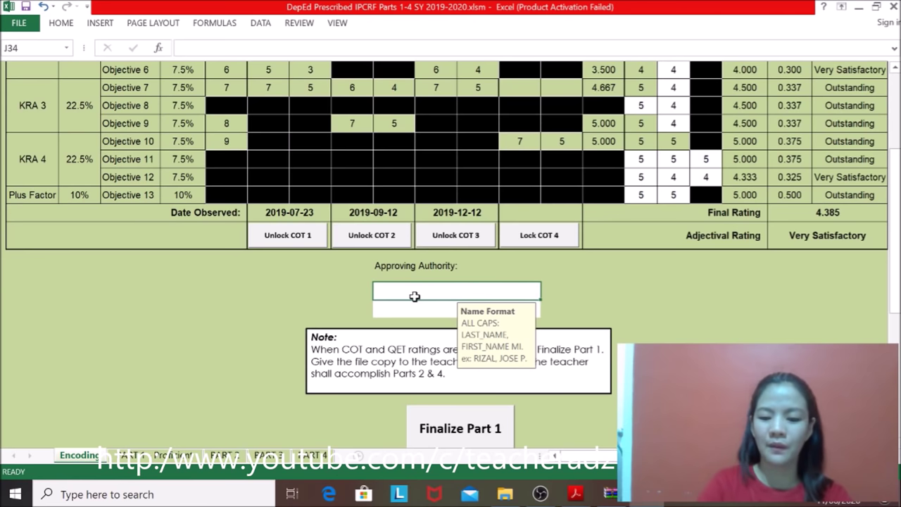
text(juana)
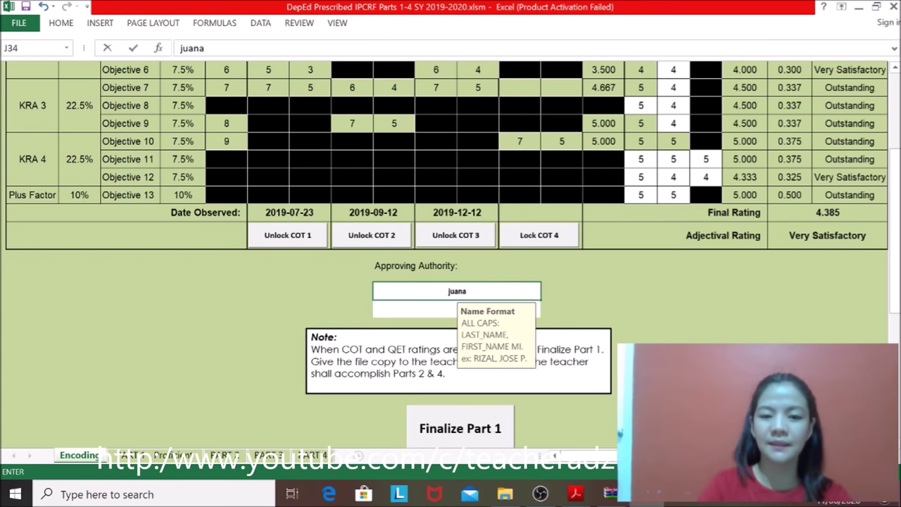
key(BackSpace)
key(BackSpace)
key(BackSpace)
key(BackSpace)
key(BackSpace)
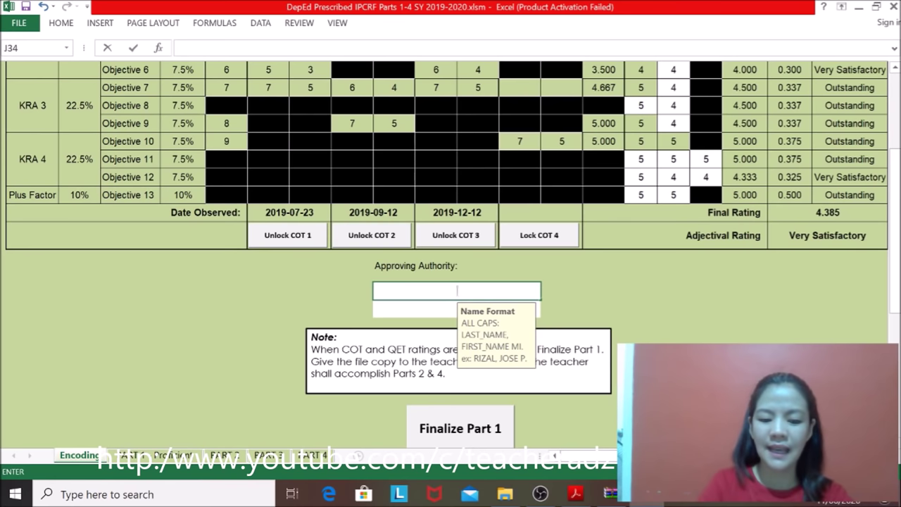
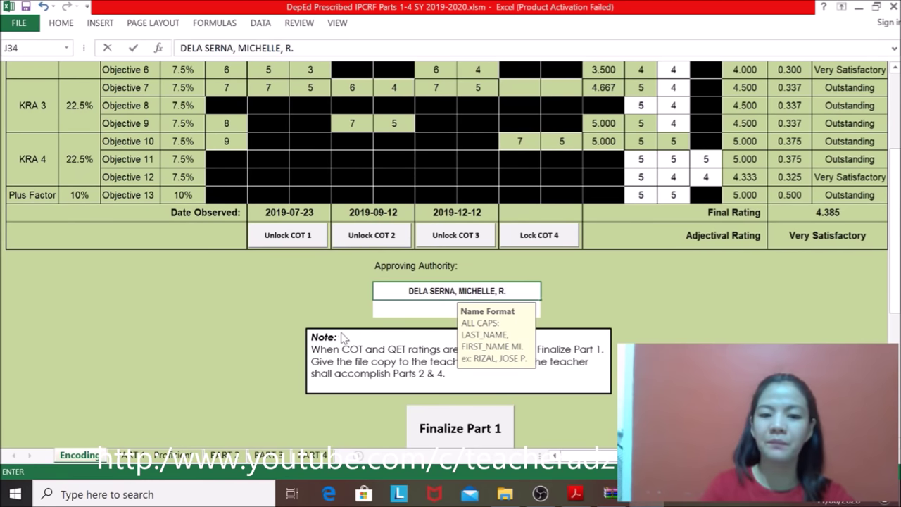
click(416, 310)
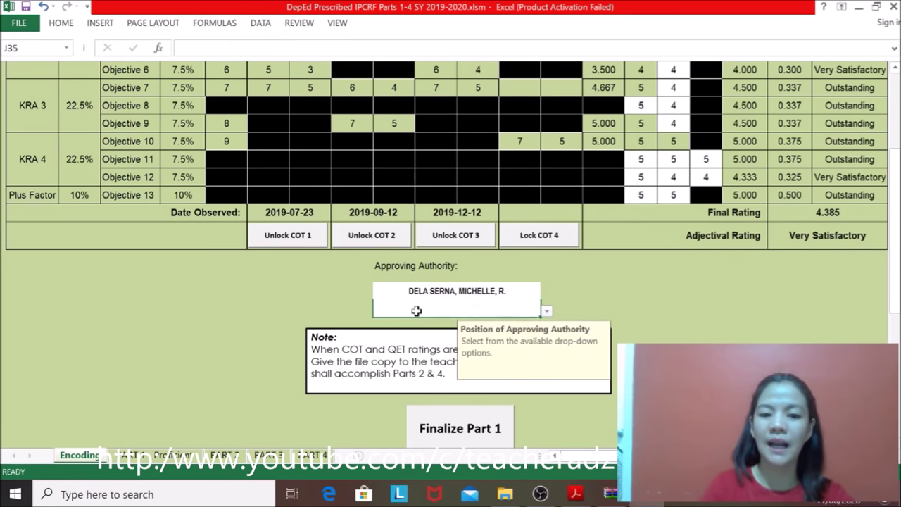
Step: Pick Principal III from the position drop-down in cell J35
click(546, 311)
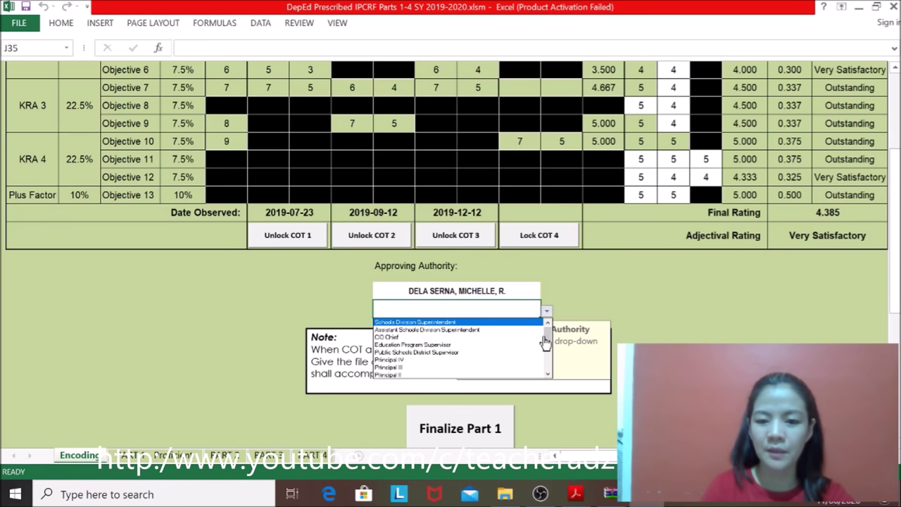
click(413, 368)
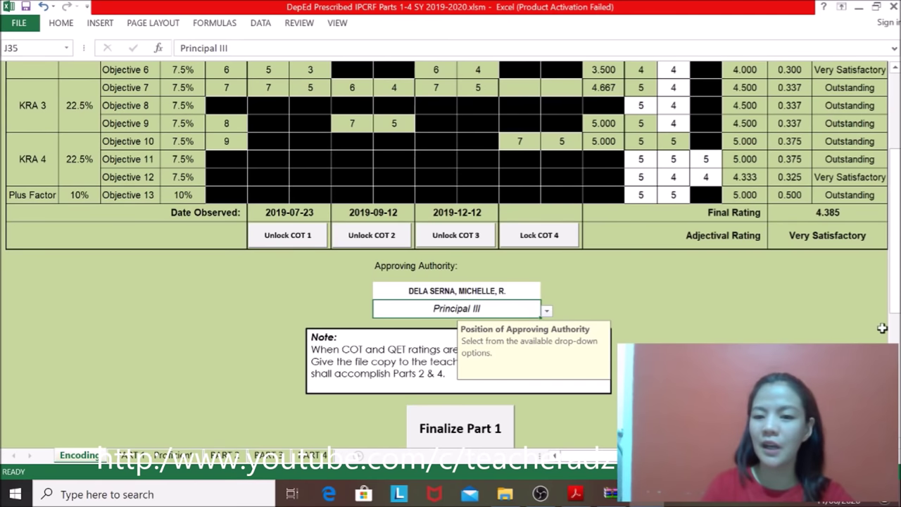
drag(895, 262, 894, 261)
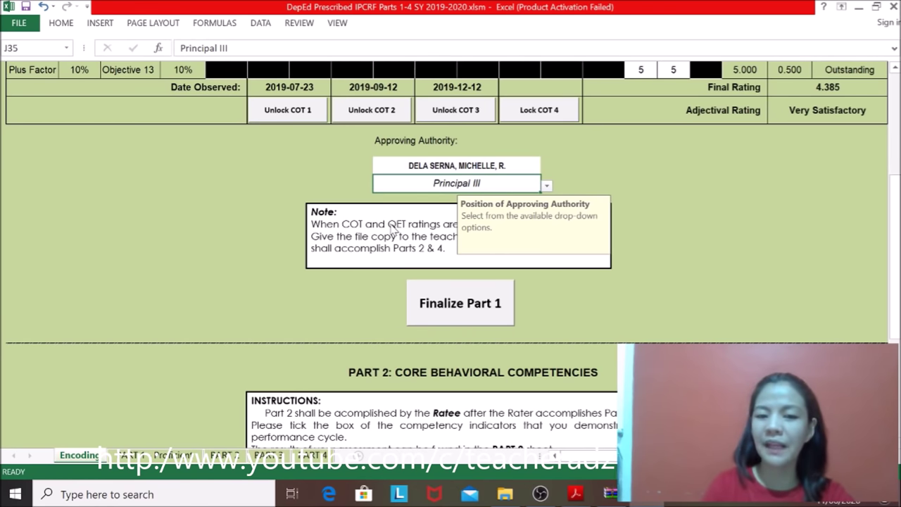
Step: Finalize Part 1 with the rater's password, confirming the prompts and acknowledging the data-saved message
click(468, 317)
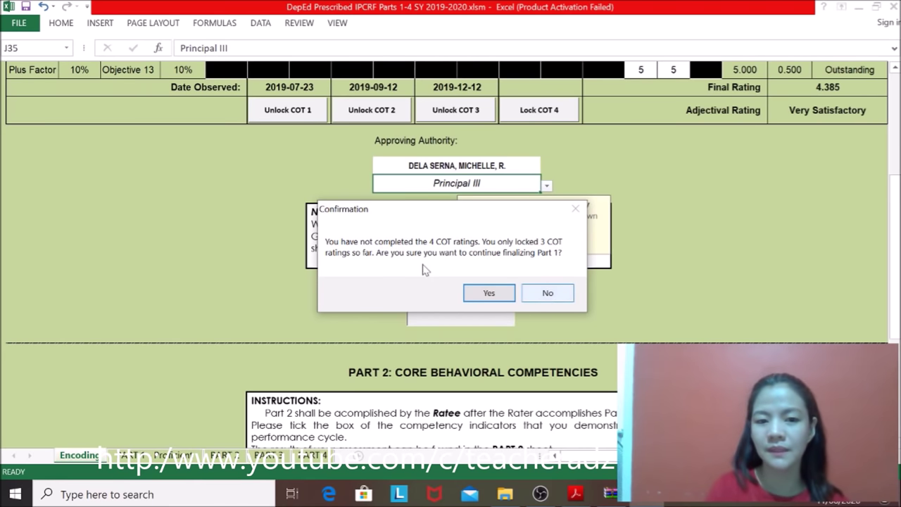
click(483, 296)
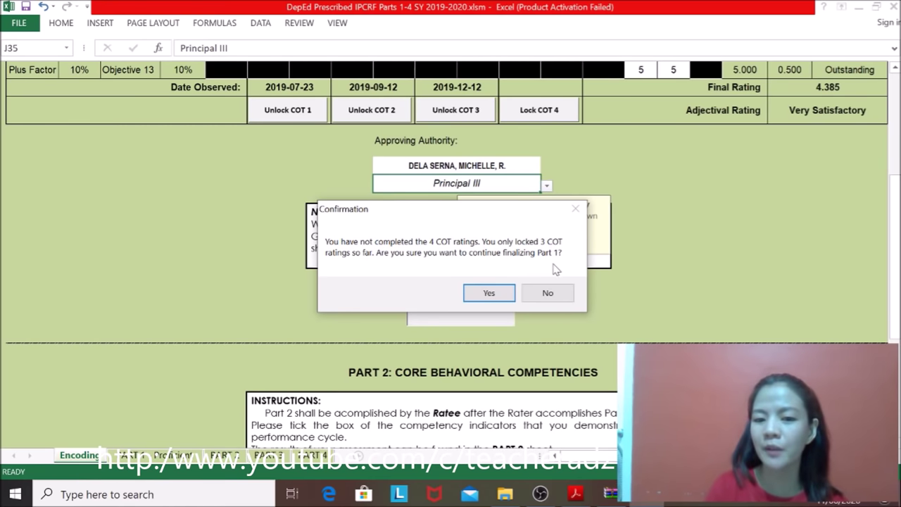
click(490, 293)
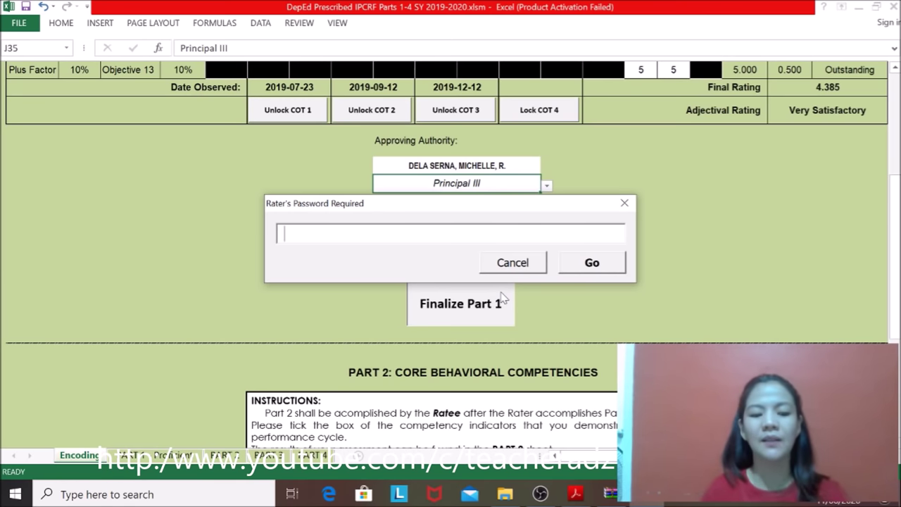
text(*****)
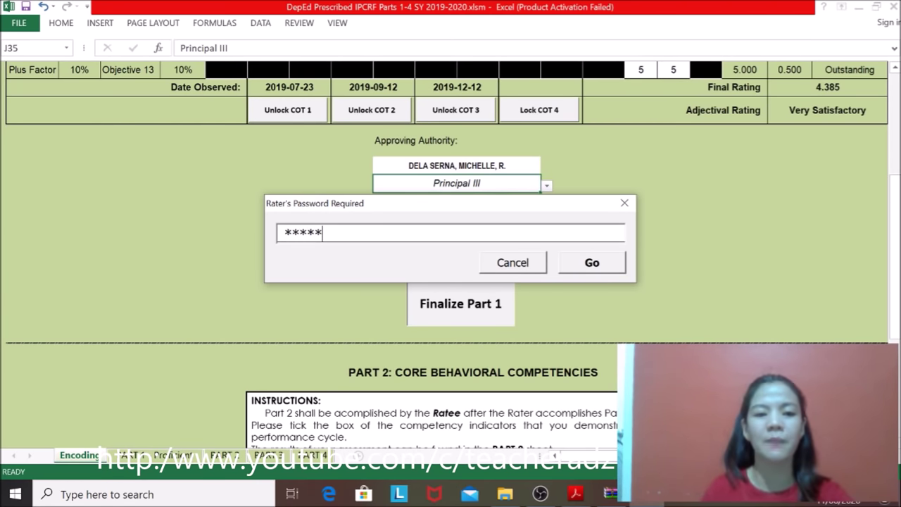
click(591, 263)
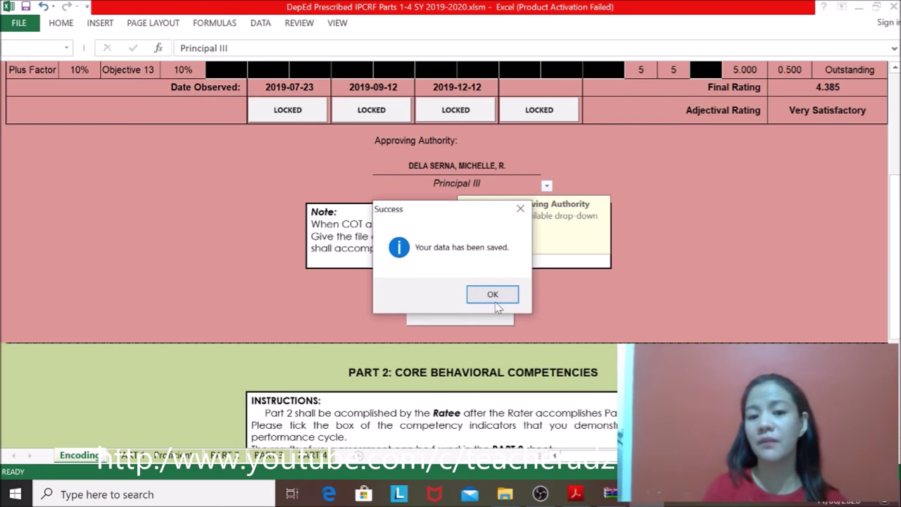
click(493, 297)
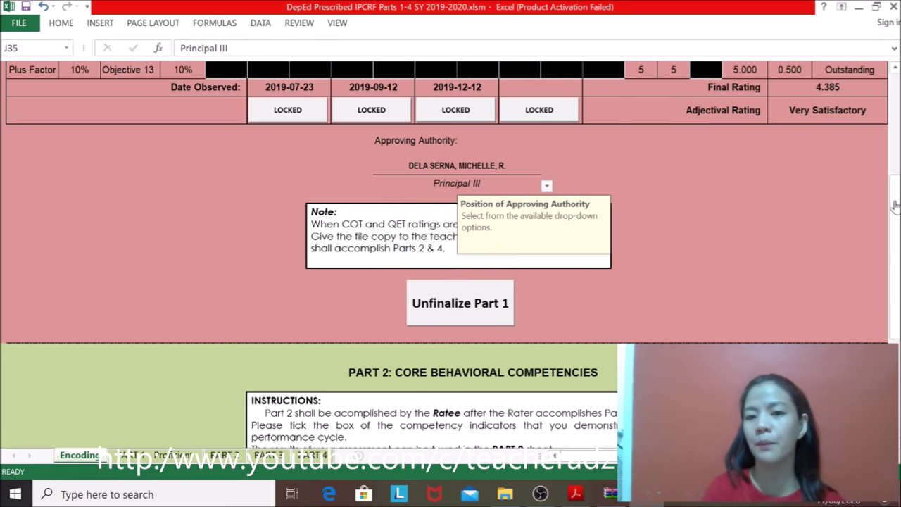
Step: Tick Self-Management competencies 1-3 and Professionalism and Ethics competency 1
scroll(894, 202, up, 4)
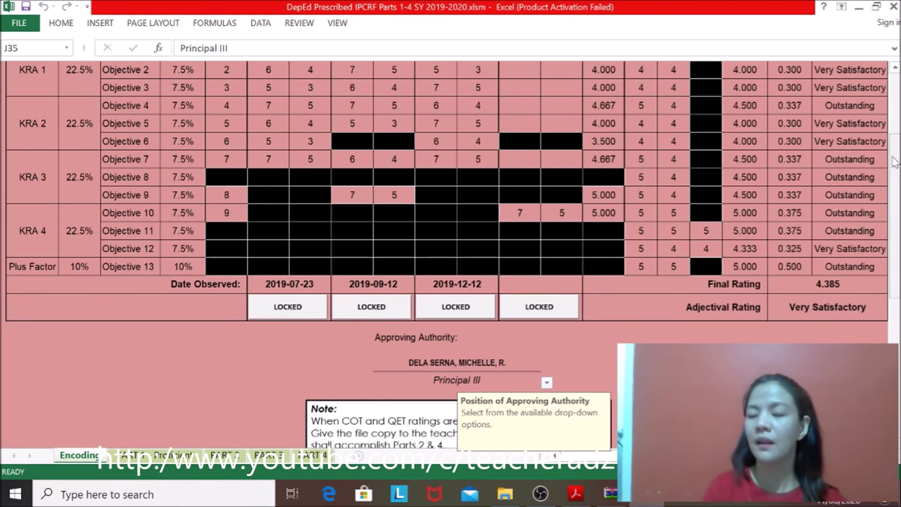
drag(895, 176, 896, 299)
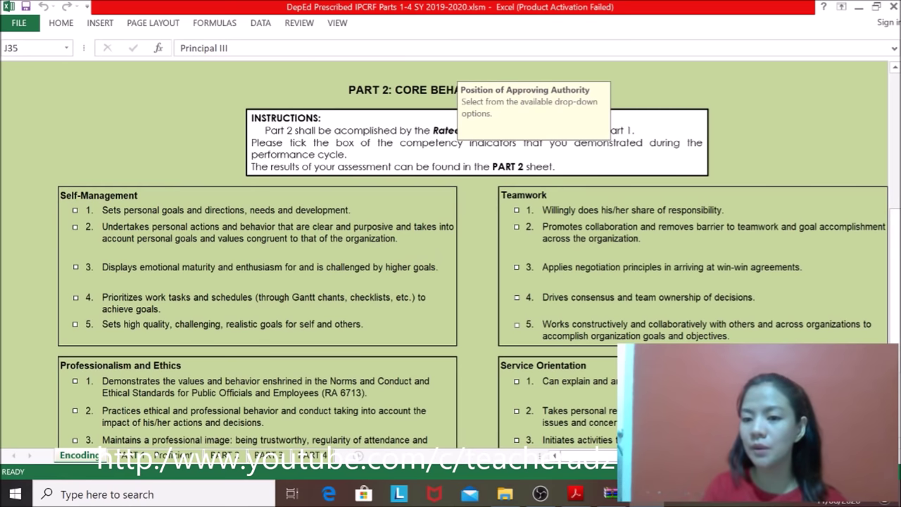
mouse_move(895, 236)
mouse_down()
mouse_move(897, 188)
mouse_move(897, 246)
mouse_up()
click(75, 189)
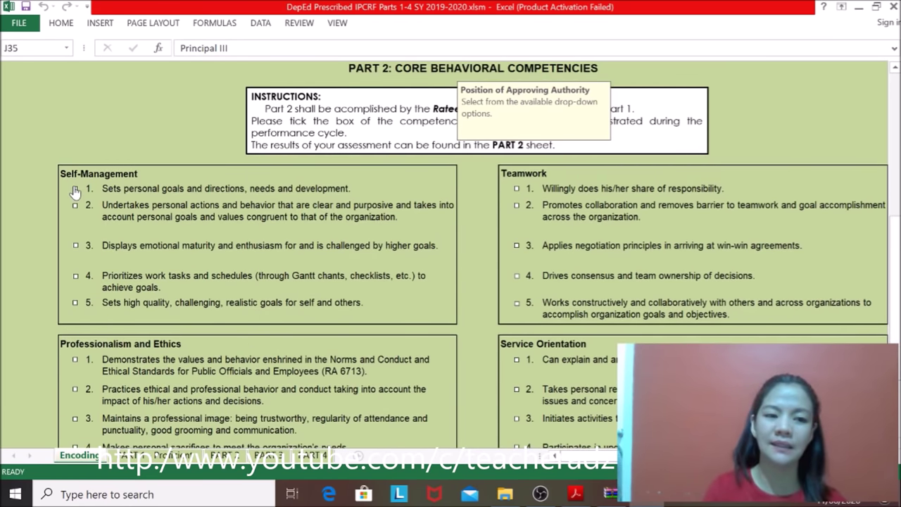
click(75, 208)
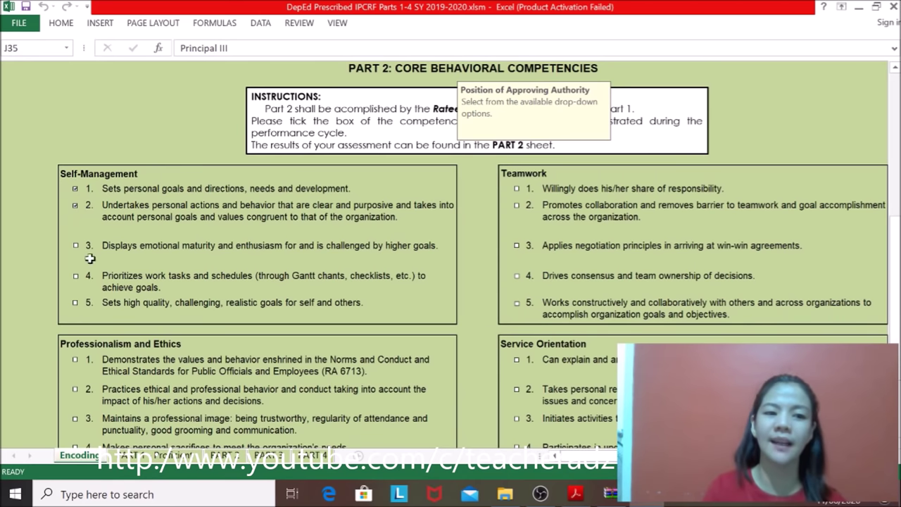
click(76, 248)
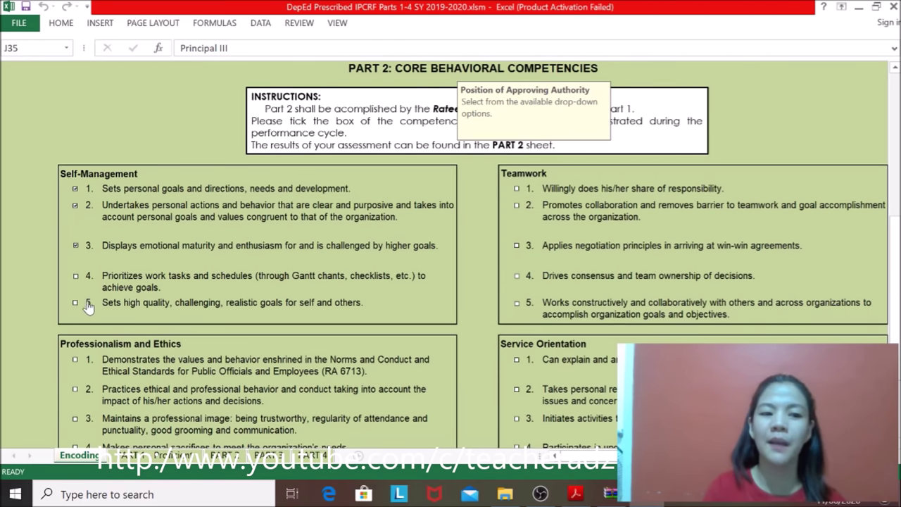
click(75, 359)
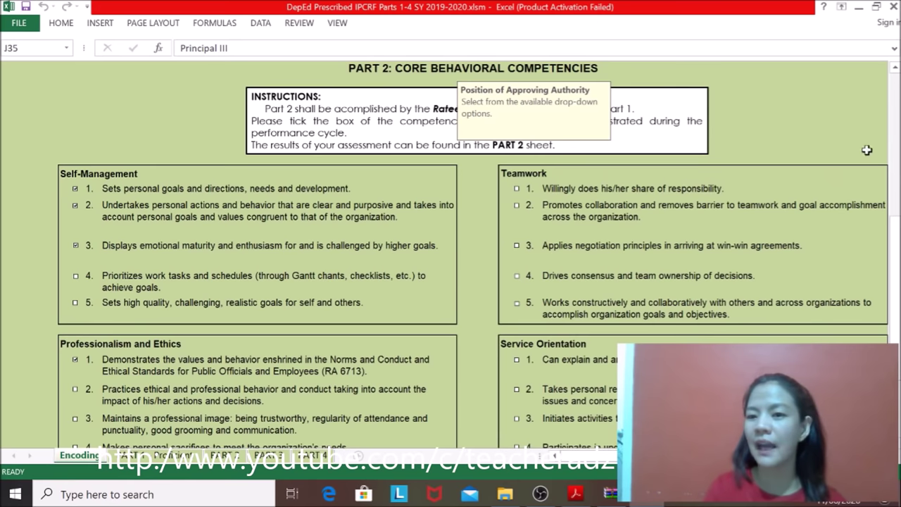
Step: Tick Teamwork 5, Service Orientation 2 and 3, and Professionalism and Ethics 4, then bring up the user guide
drag(893, 238, 893, 248)
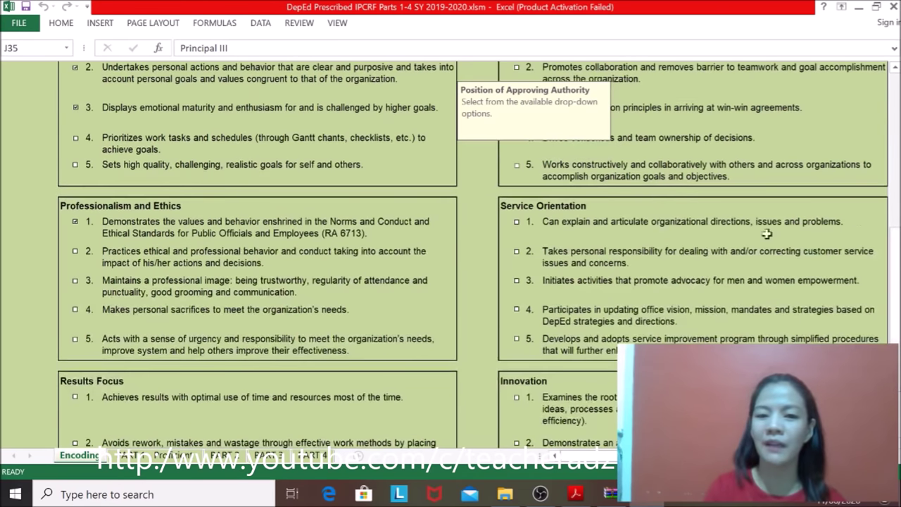
click(517, 166)
click(516, 252)
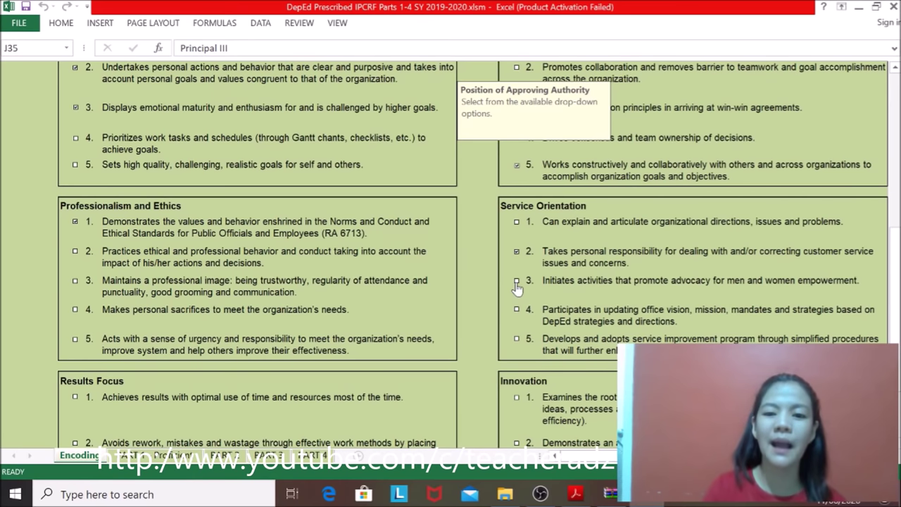
click(516, 281)
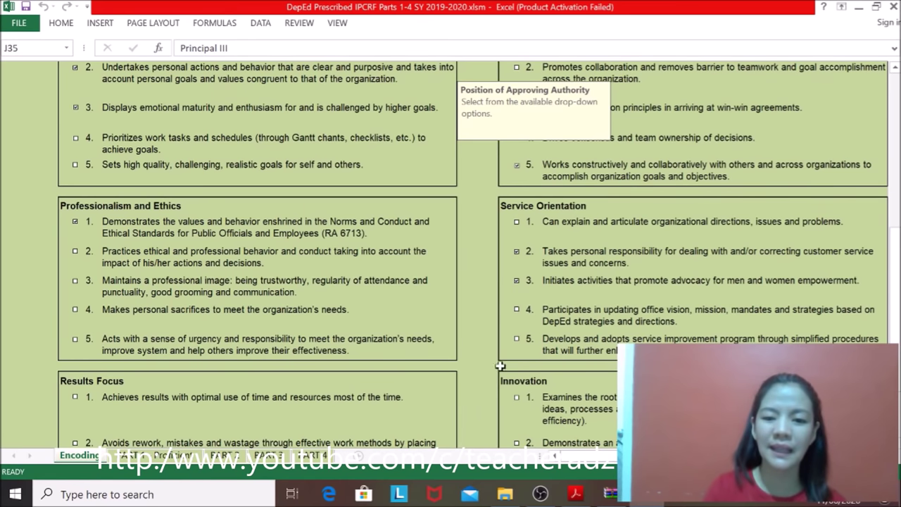
click(75, 311)
drag(894, 253, 895, 310)
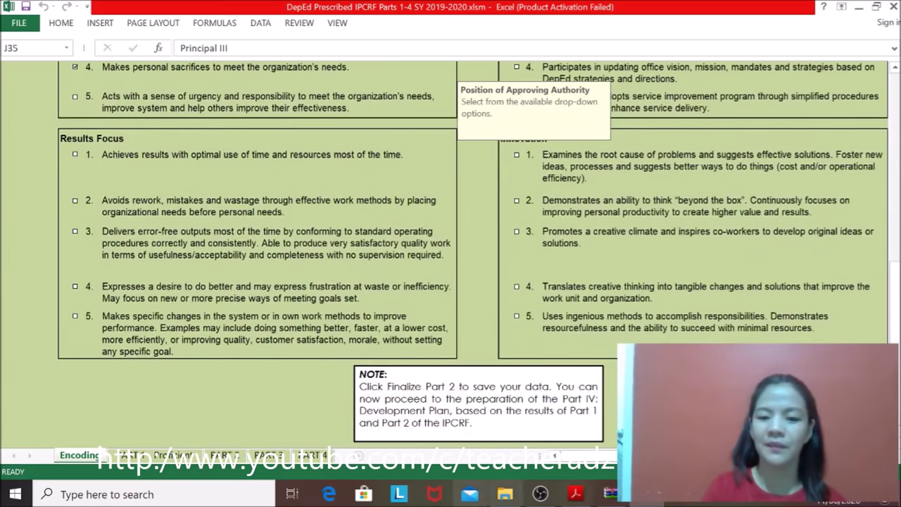
click(576, 495)
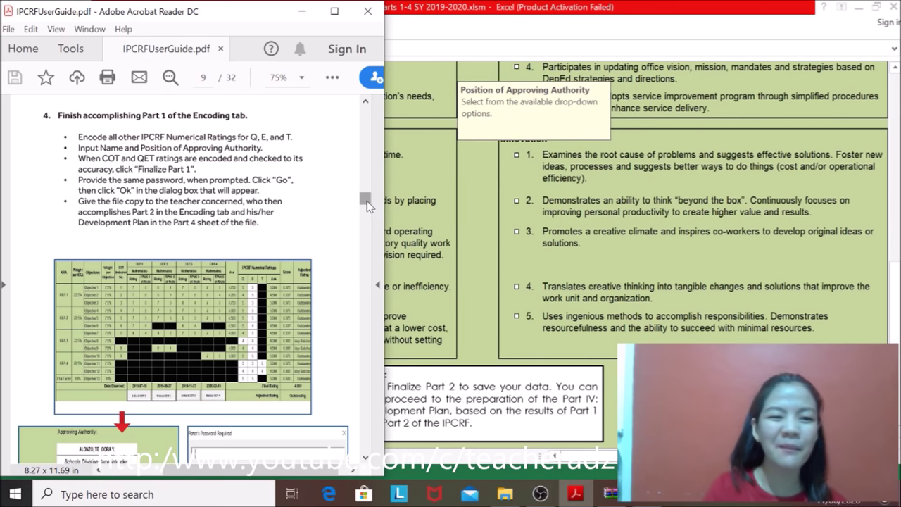
Step: Scroll the guide past the Finalize Part 1 screenshots to step 5 and its Part 2 screenshot
click(365, 457)
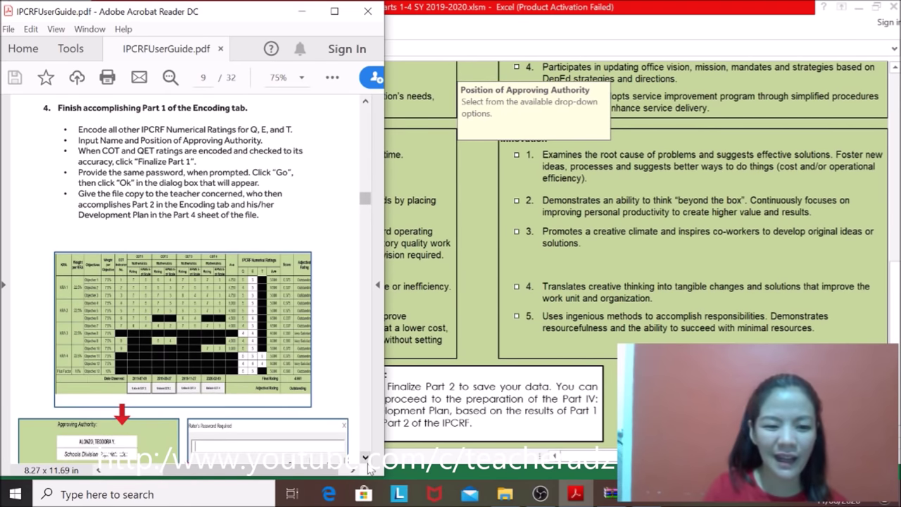
click(366, 458)
click(366, 458)
click(366, 458)
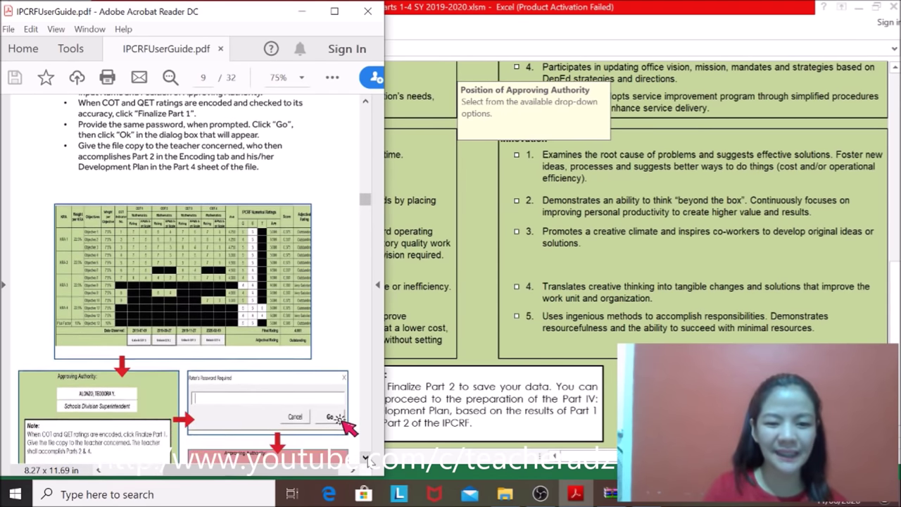
click(366, 458)
click(366, 458)
click(366, 458)
click(366, 458)
click(366, 459)
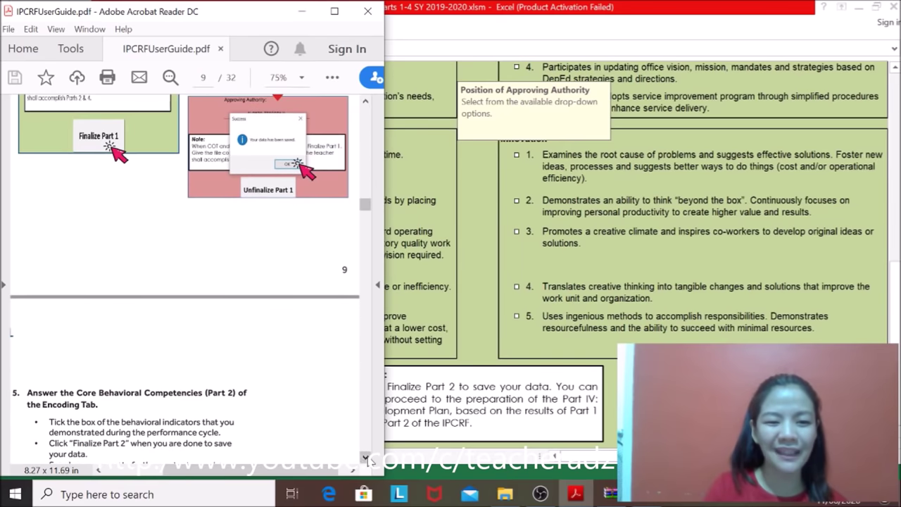
click(366, 458)
click(366, 458)
click(366, 458)
click(366, 458)
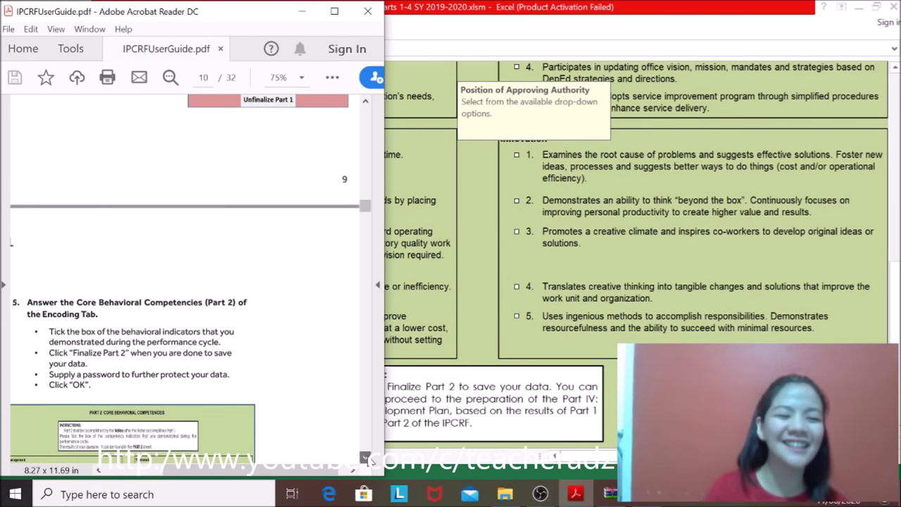
click(366, 458)
click(366, 458)
click(366, 458)
click(366, 458)
click(366, 458)
click(366, 458)
click(366, 458)
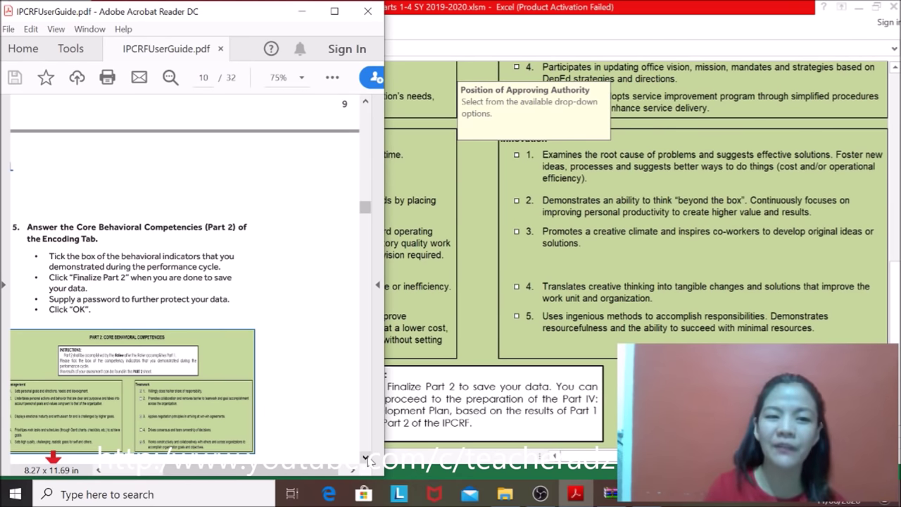
Step: Scroll on to the Finalize Part 2 and password illustrations
click(365, 459)
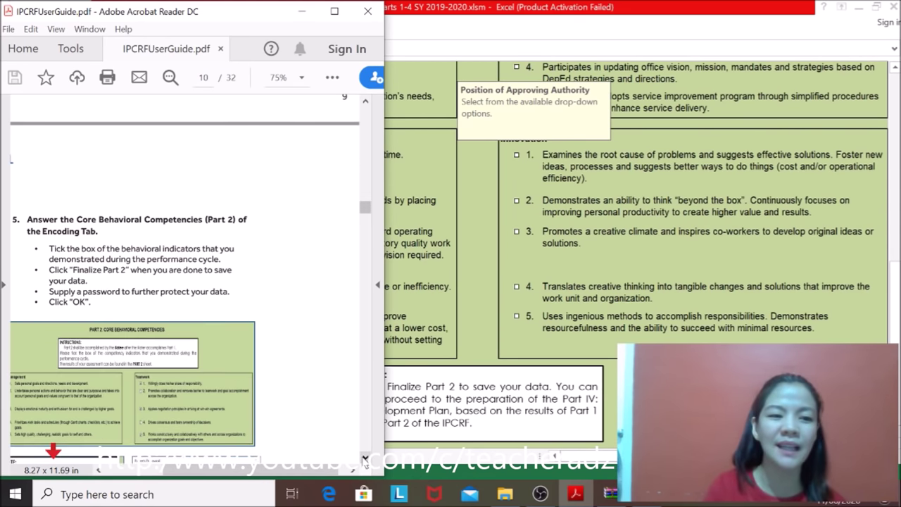
click(365, 459)
click(366, 458)
click(365, 459)
click(366, 459)
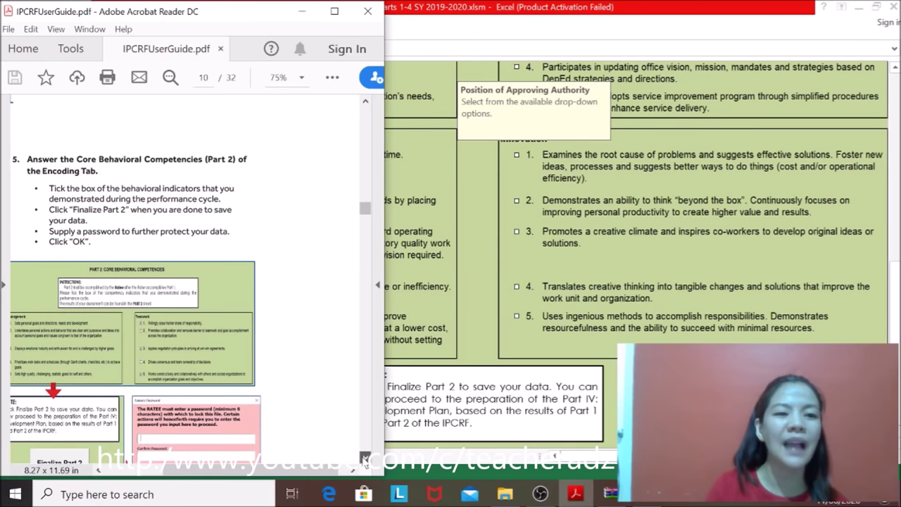
click(366, 459)
click(365, 459)
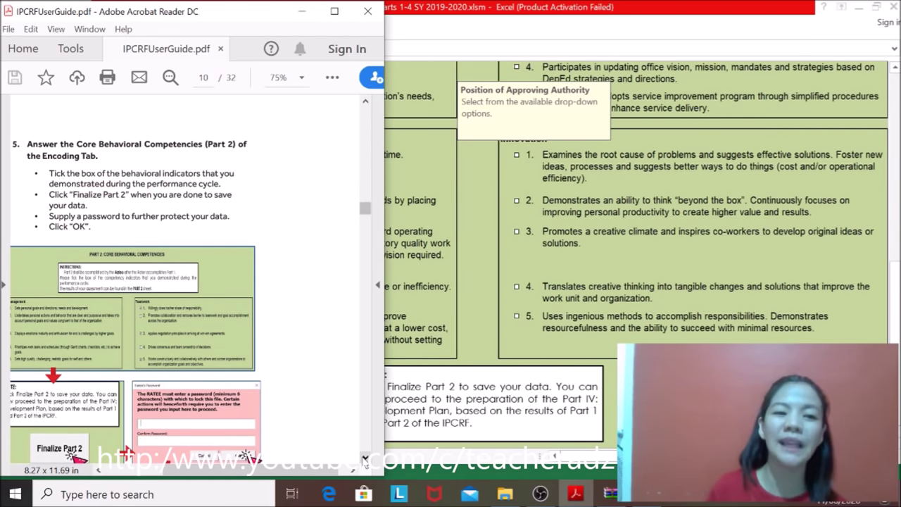
Step: Switch between Excel and the guide, then hide Acrobat to return to the worksheet
click(562, 308)
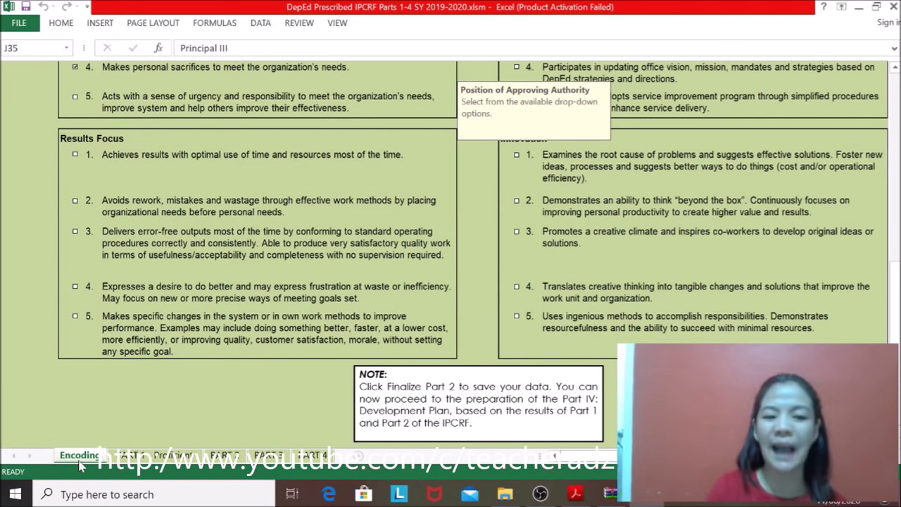
click(575, 495)
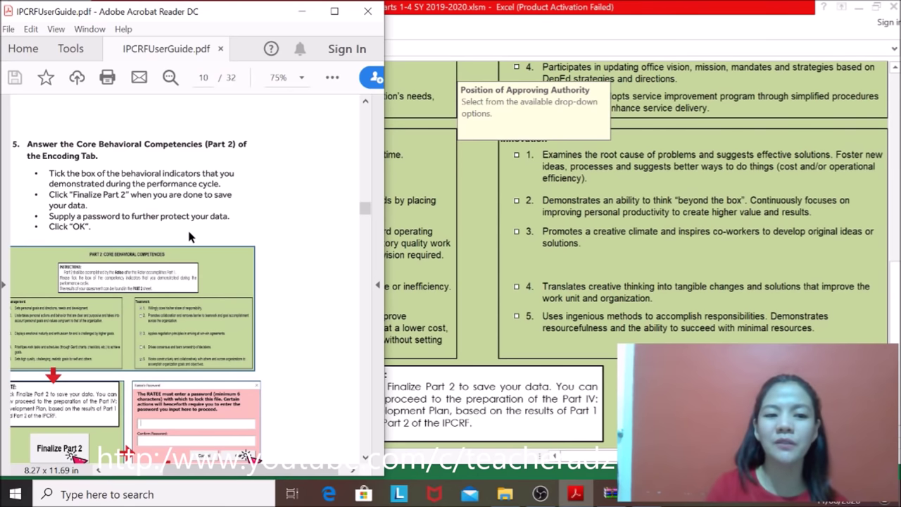
scroll(366, 214, down, 3)
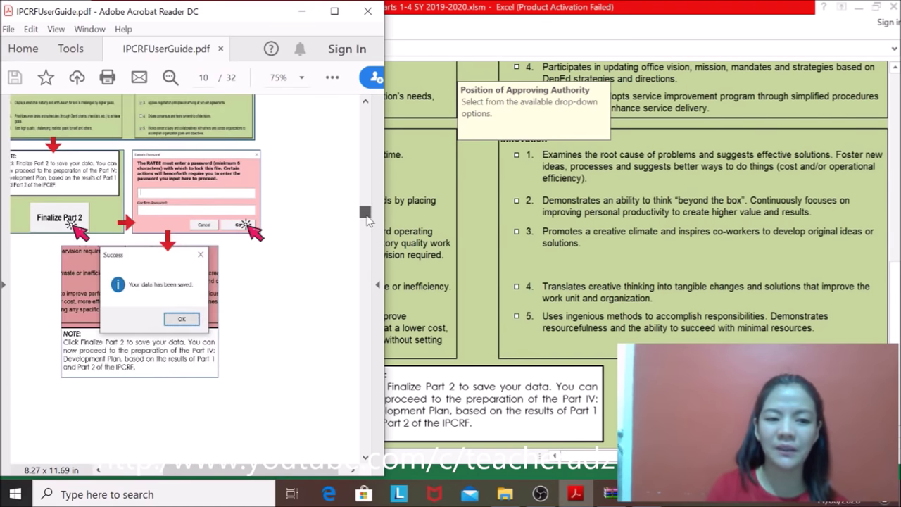
click(572, 282)
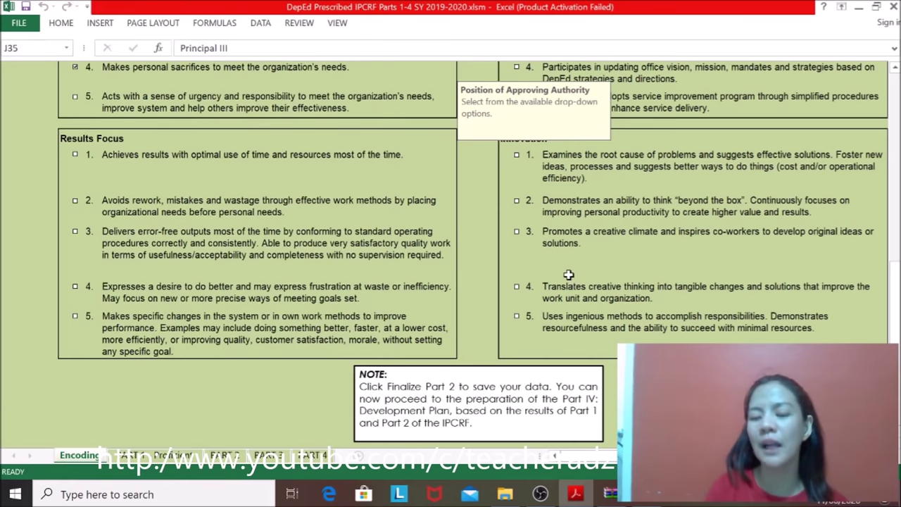
Step: Tick Results Focus 4 and Innovation 5, then finalize Part 2 with a password
click(140, 296)
click(562, 312)
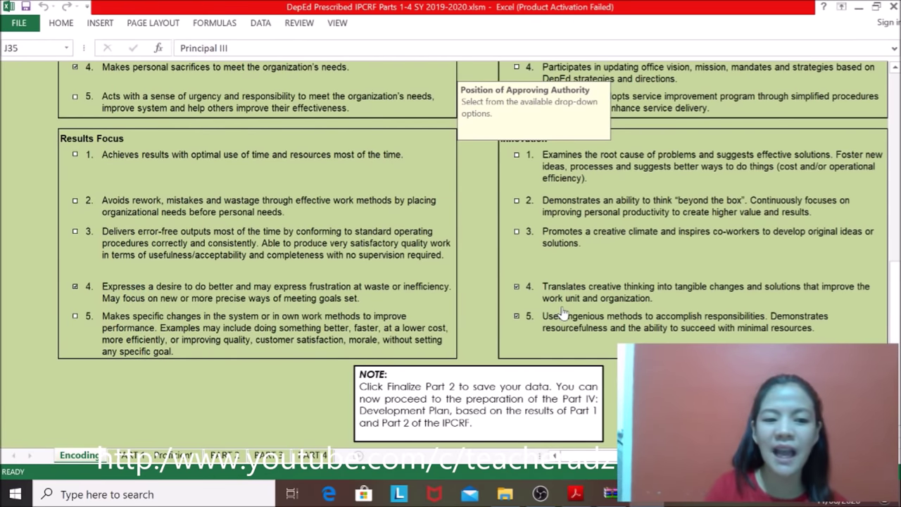
drag(896, 259, 898, 307)
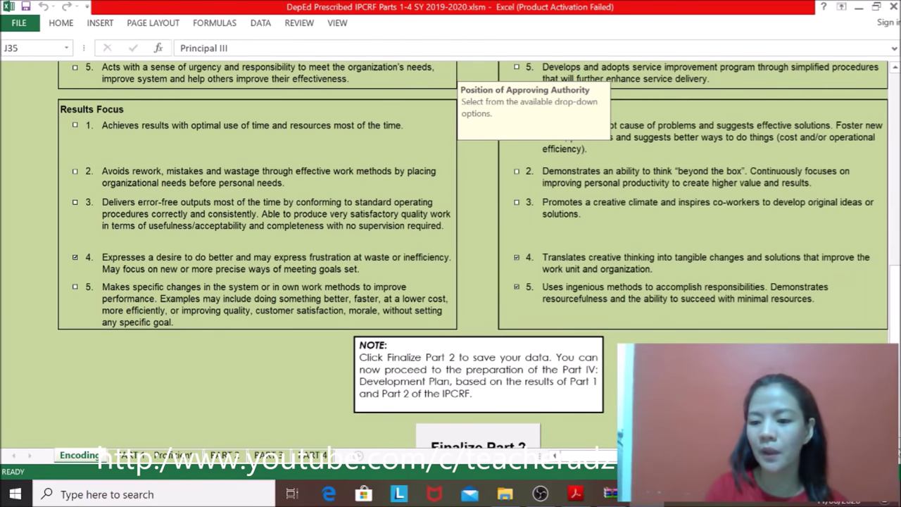
click(479, 443)
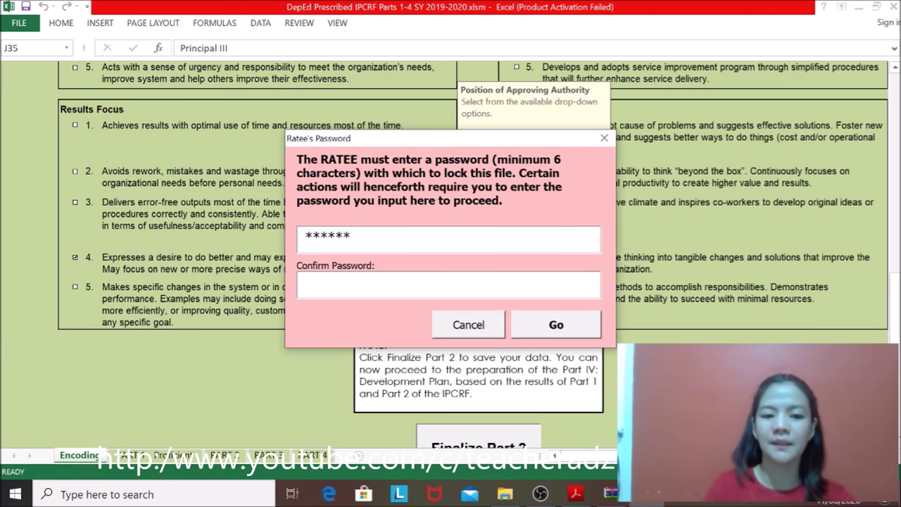
text(******)
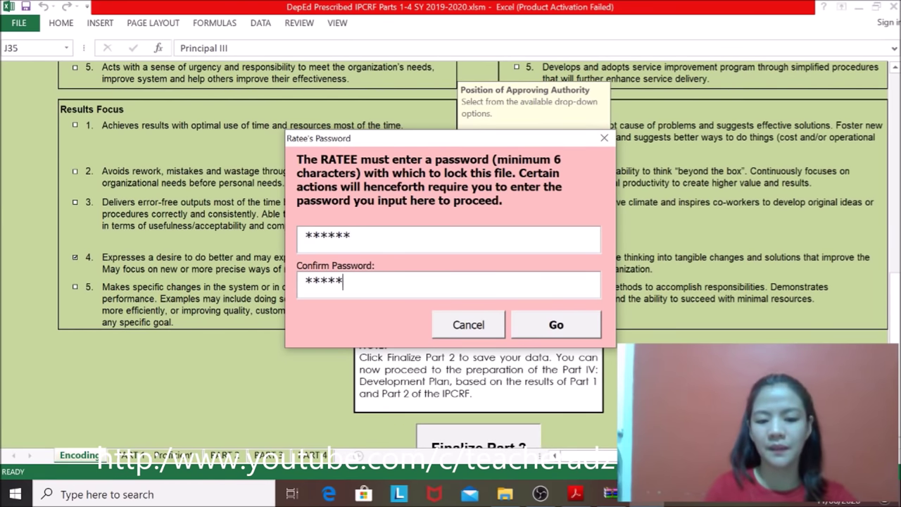
click(535, 325)
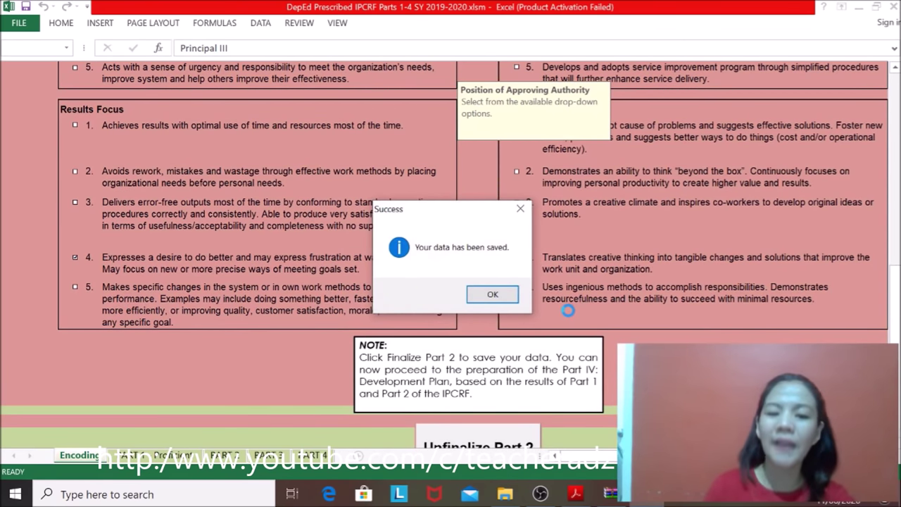
click(495, 295)
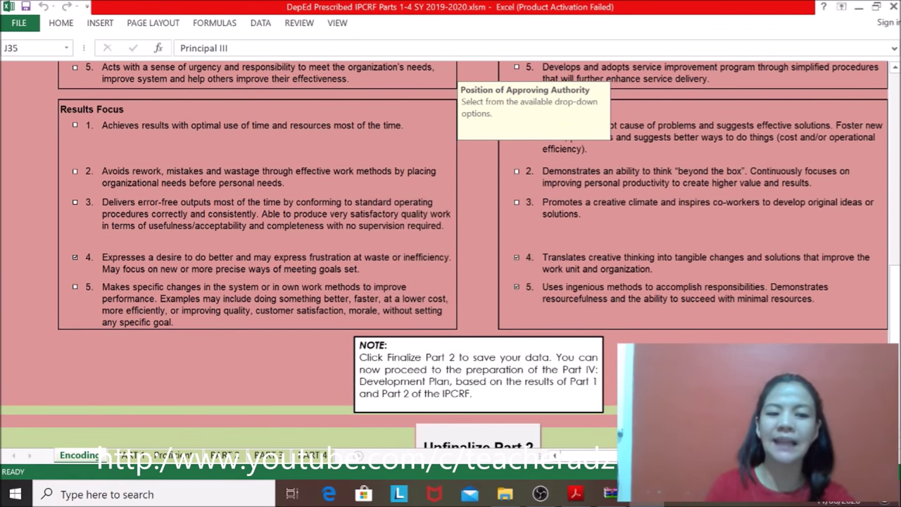
Step: Unfinalize Part 2 with the password so the competencies are editable again
drag(898, 306, 898, 320)
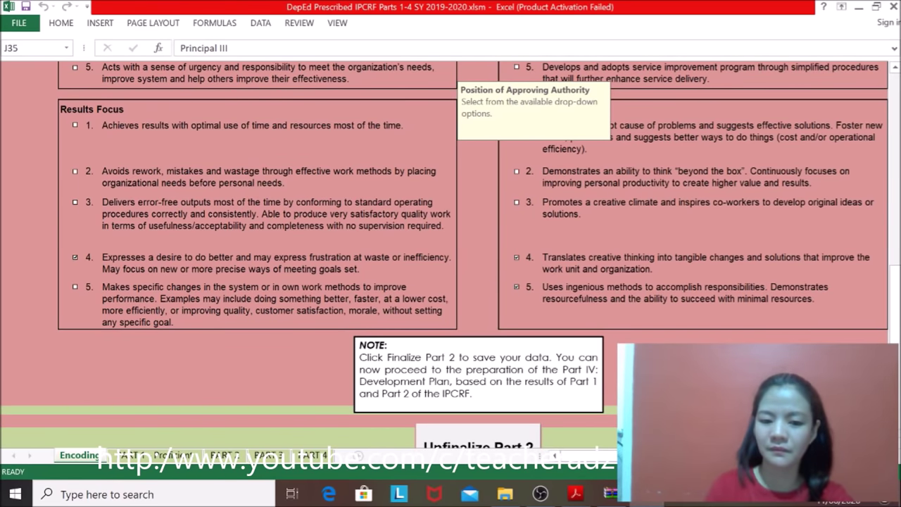
click(894, 332)
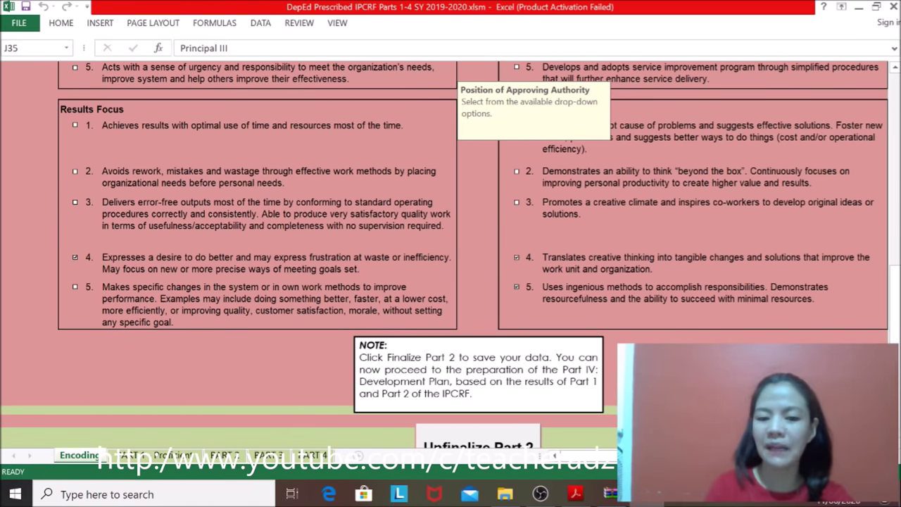
click(479, 443)
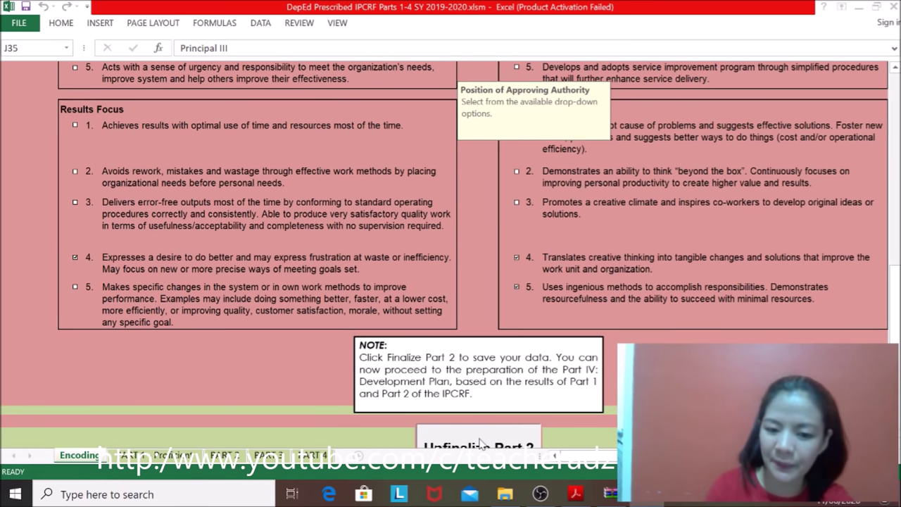
text(******)
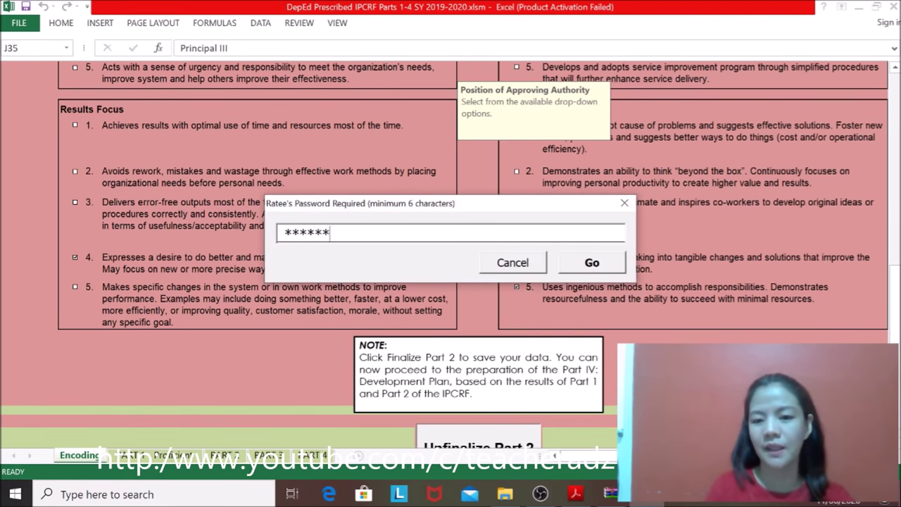
click(590, 262)
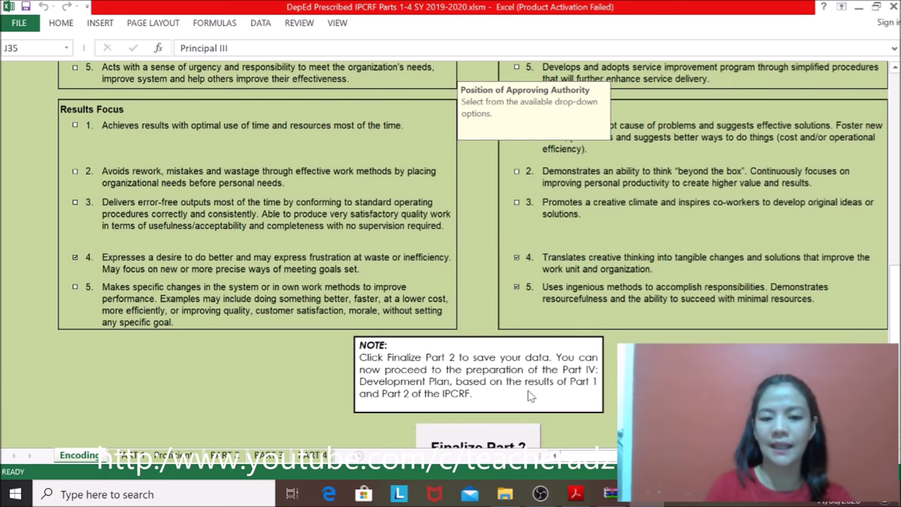
Step: Finalize Part 2 once more with the password
click(479, 442)
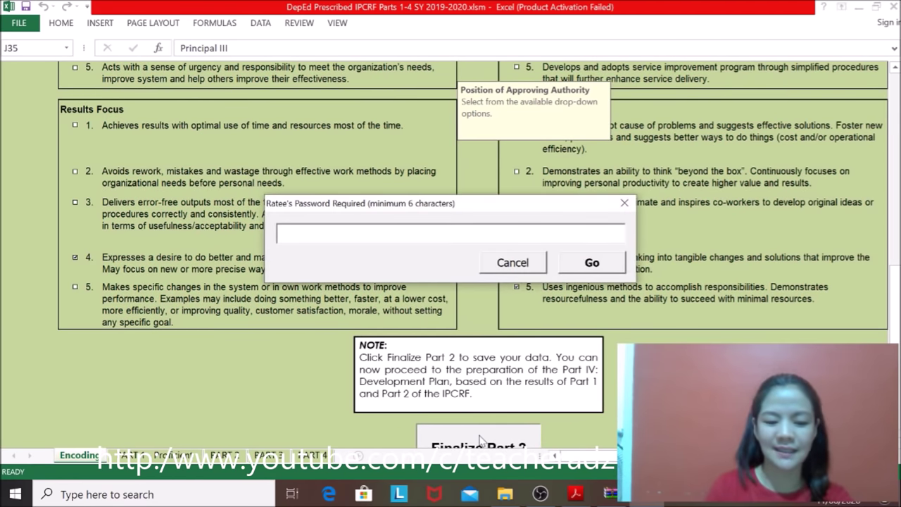
text(****)
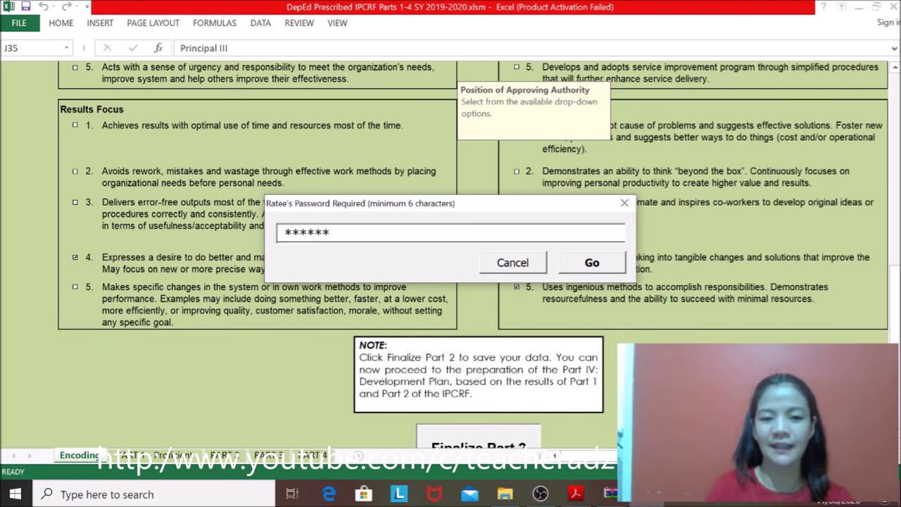
click(597, 262)
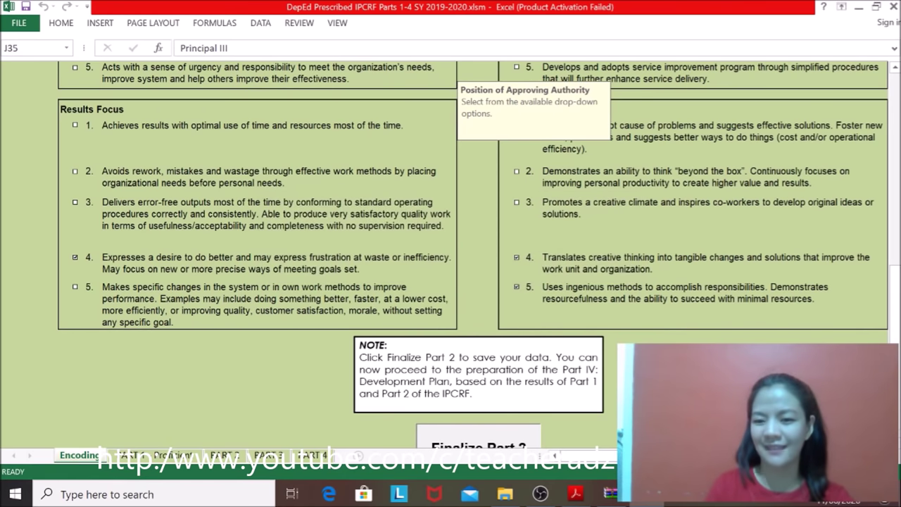
Step: Scroll the user guide to page 11's step 6 on viewing the Parts 1-3 sheets, then return to Excel
click(576, 494)
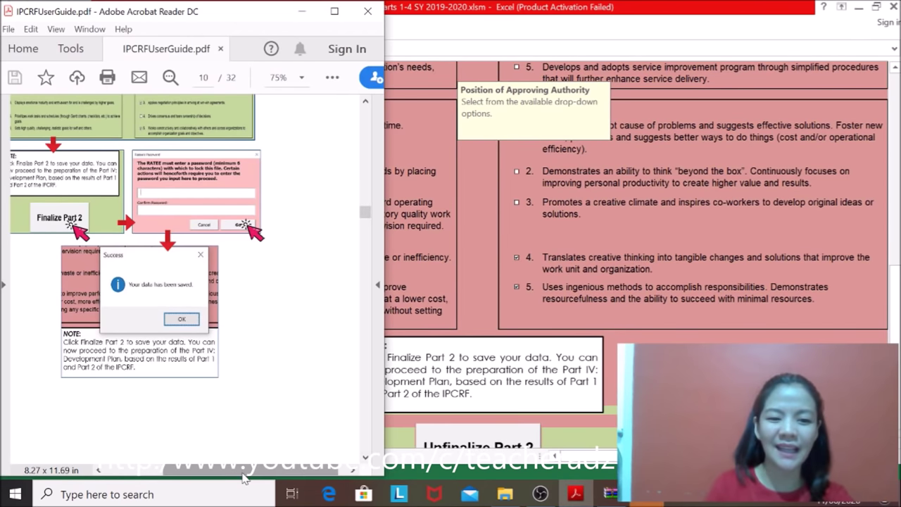
drag(239, 471, 225, 482)
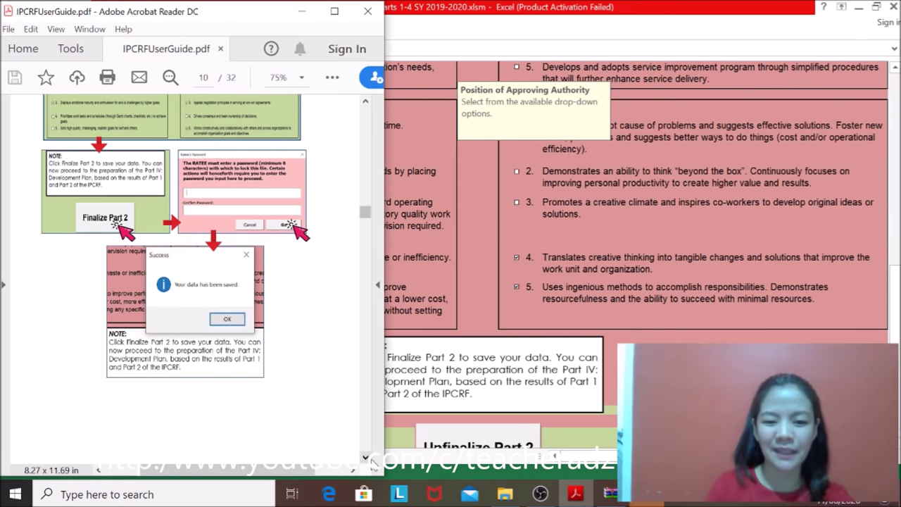
click(364, 458)
scroll(371, 465, down, 10)
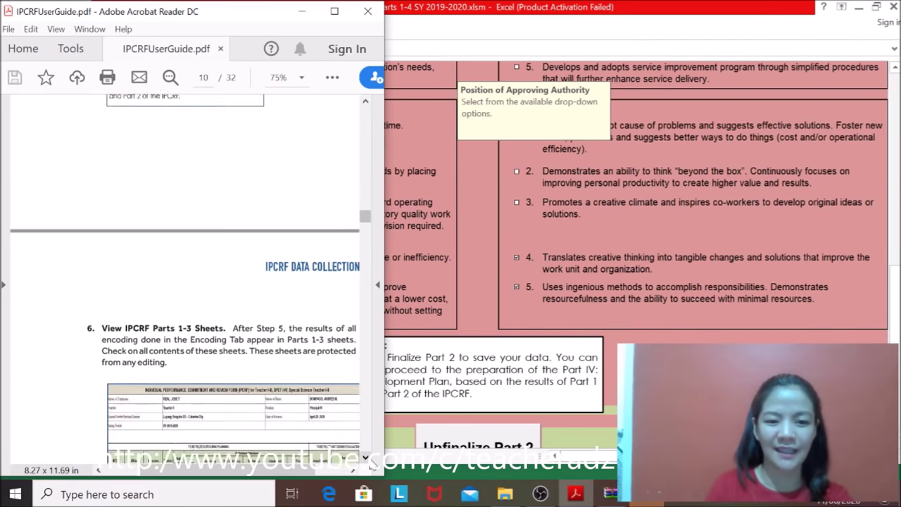
drag(200, 479, 237, 483)
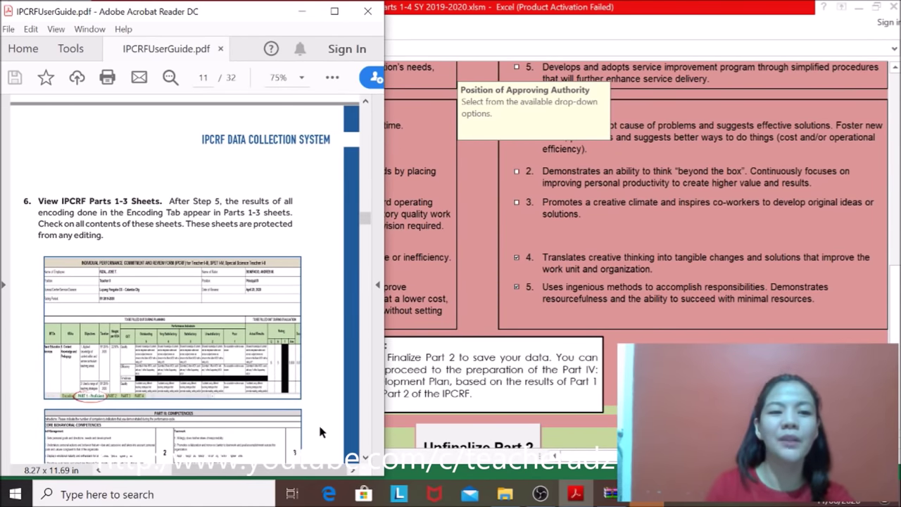
click(366, 465)
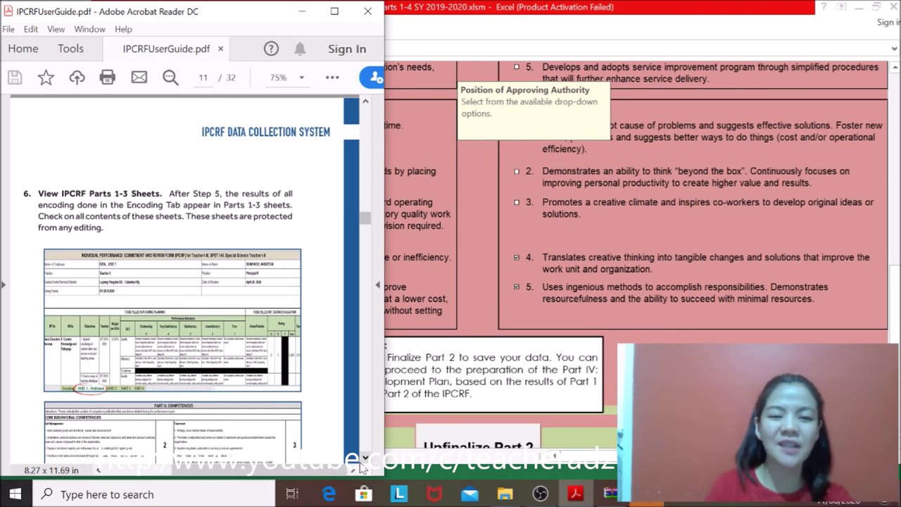
scroll(362, 467, down, 3)
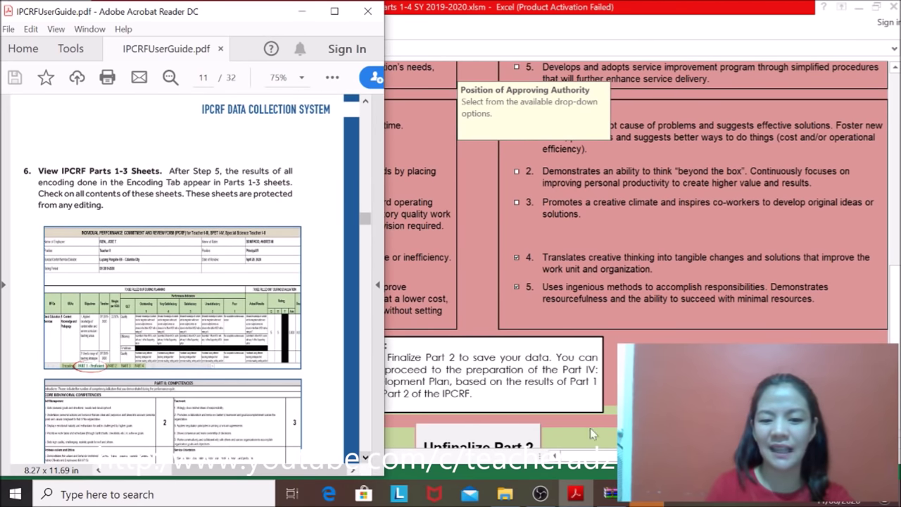
click(546, 341)
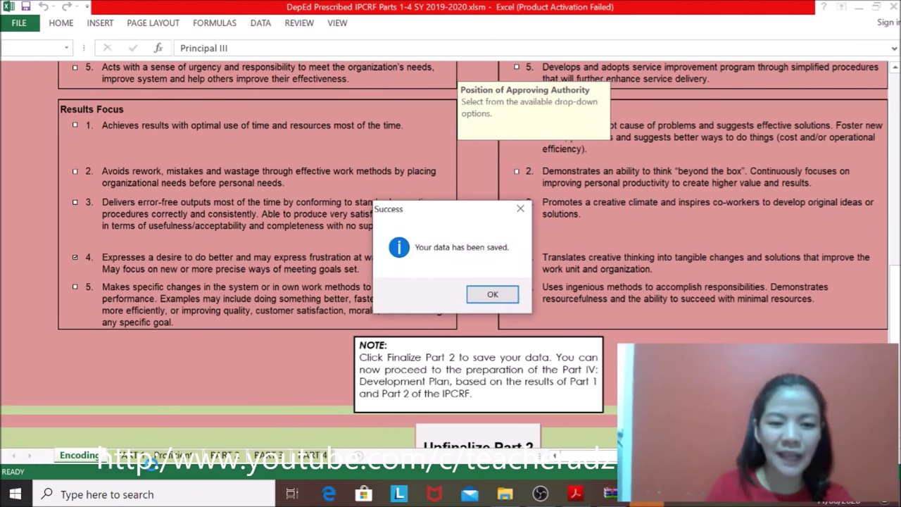
Step: Acknowledge the save message and look over the Encoding and Part 1 Proficient IPCRF sheets
click(492, 295)
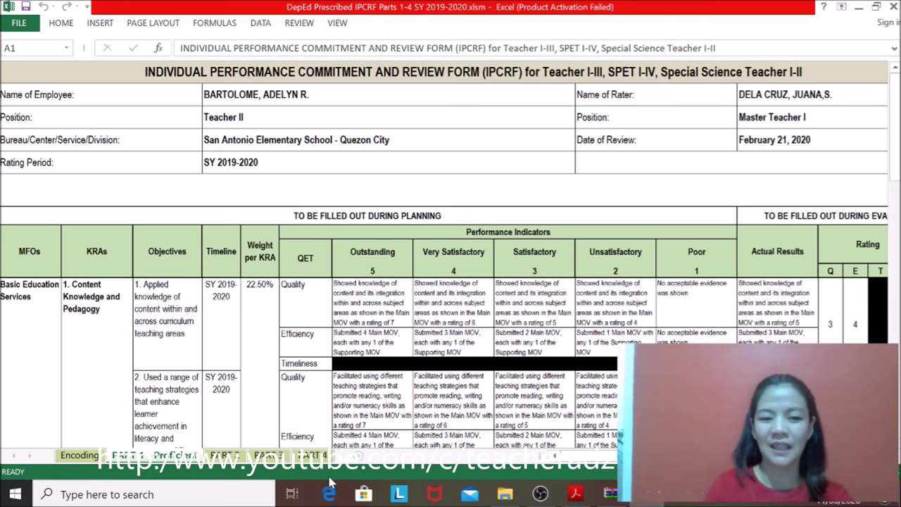
drag(621, 455, 627, 454)
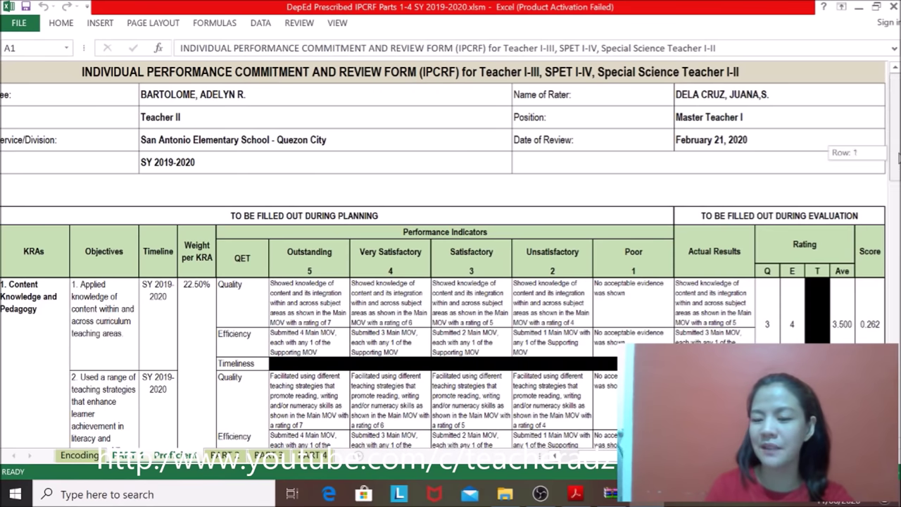
drag(896, 159, 897, 189)
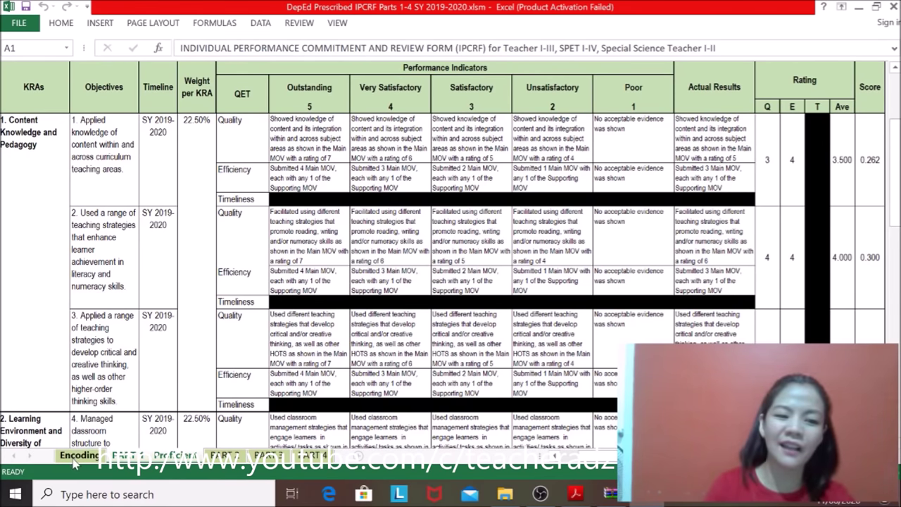
click(76, 455)
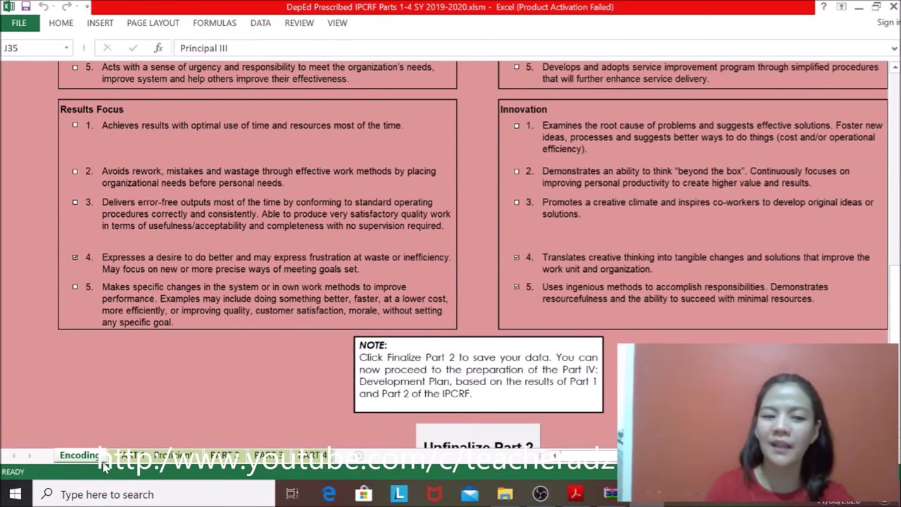
click(157, 461)
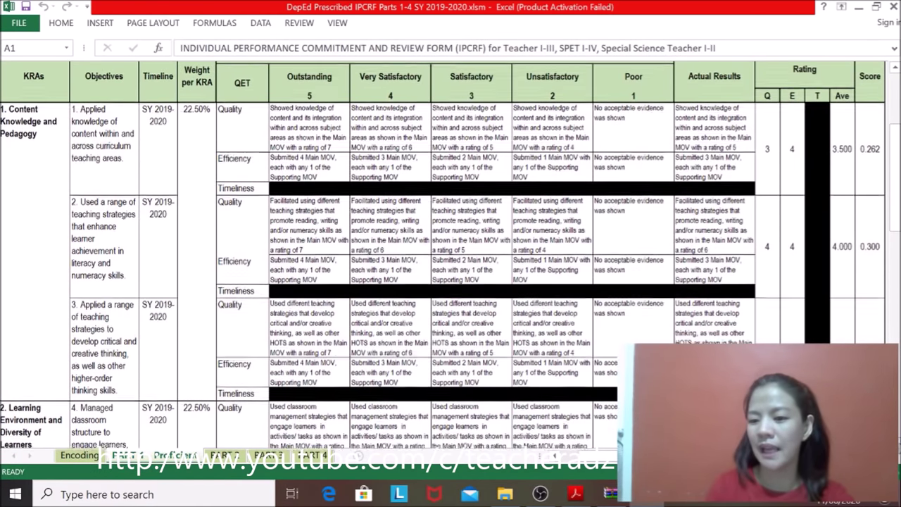
scroll(451, 254, down, 5)
scroll(450, 254, down, 10)
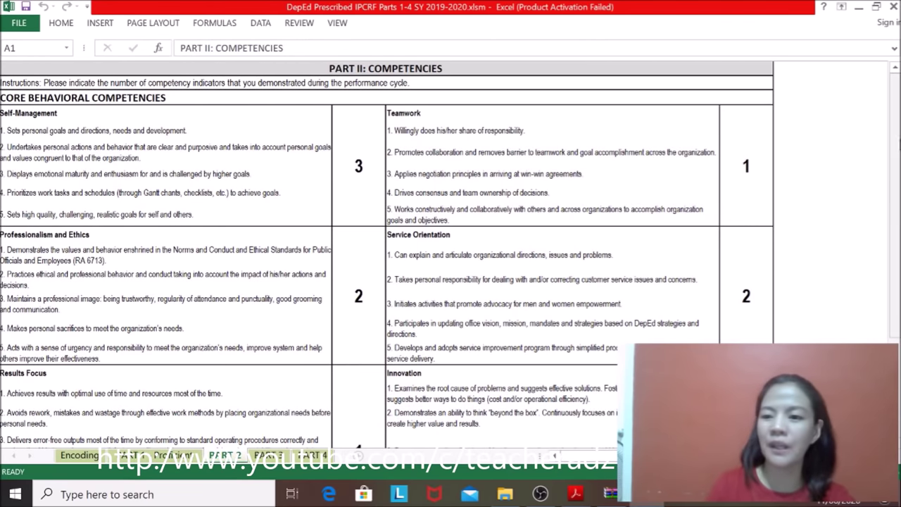
Step: Scroll the Part II counts and Part III ratings summary, then switch to the Part IV Development Plans sheet
drag(897, 144, 879, 314)
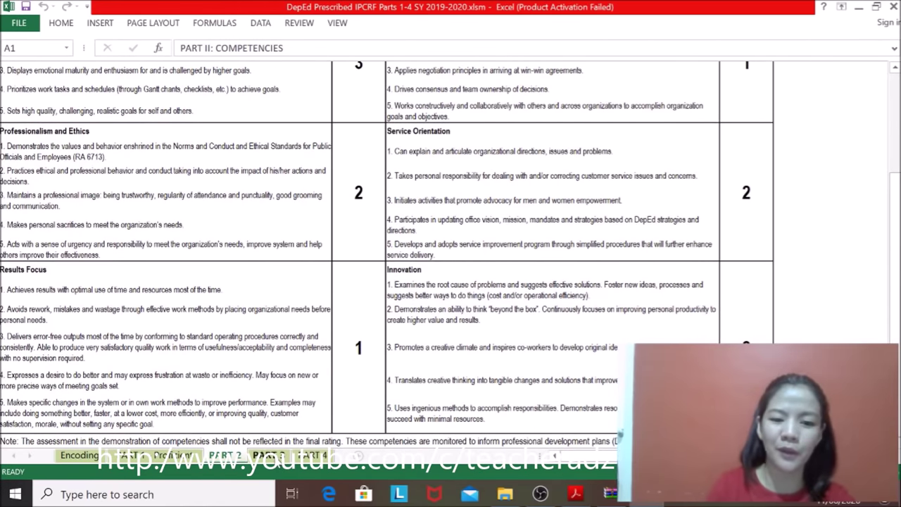
click(271, 455)
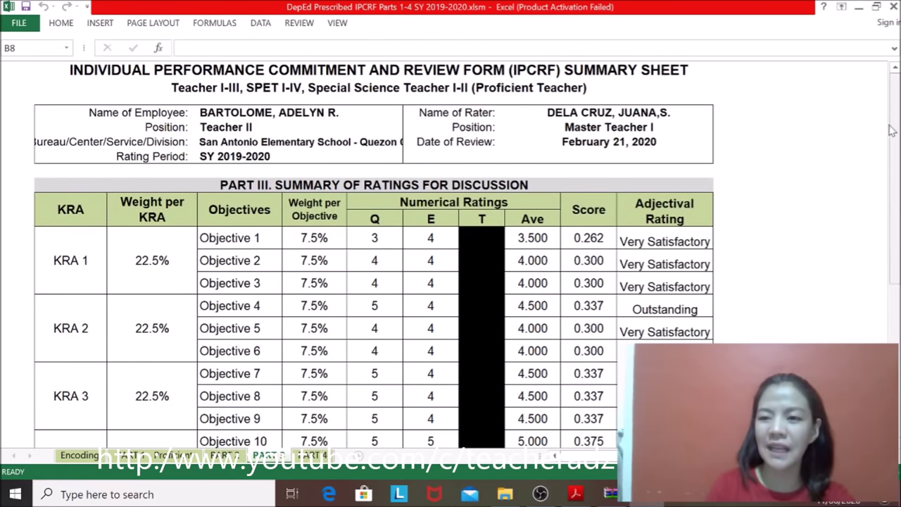
drag(892, 128, 895, 194)
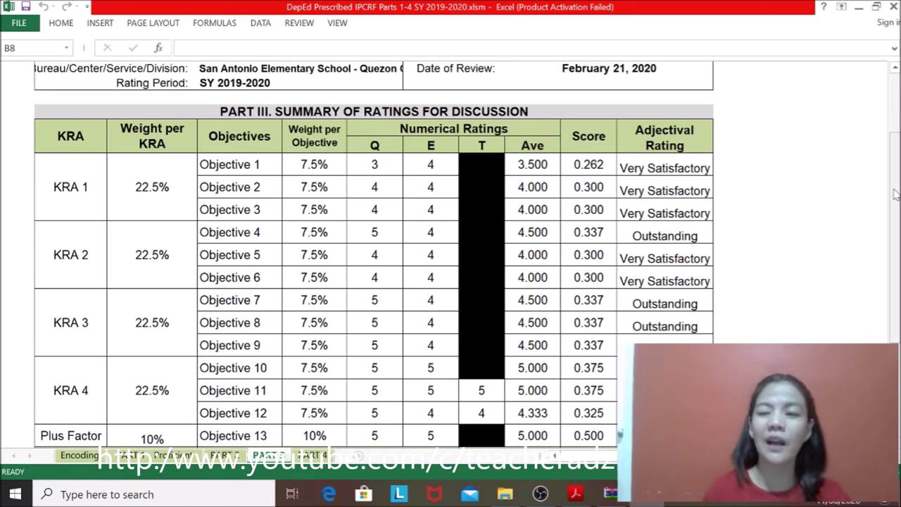
mouse_move(896, 187)
mouse_down()
mouse_move(897, 283)
mouse_move(896, 77)
mouse_up()
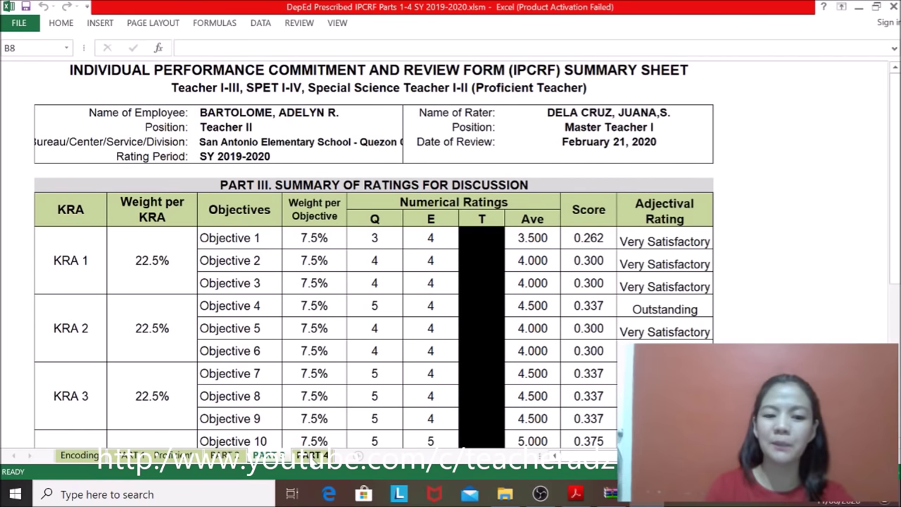
click(314, 456)
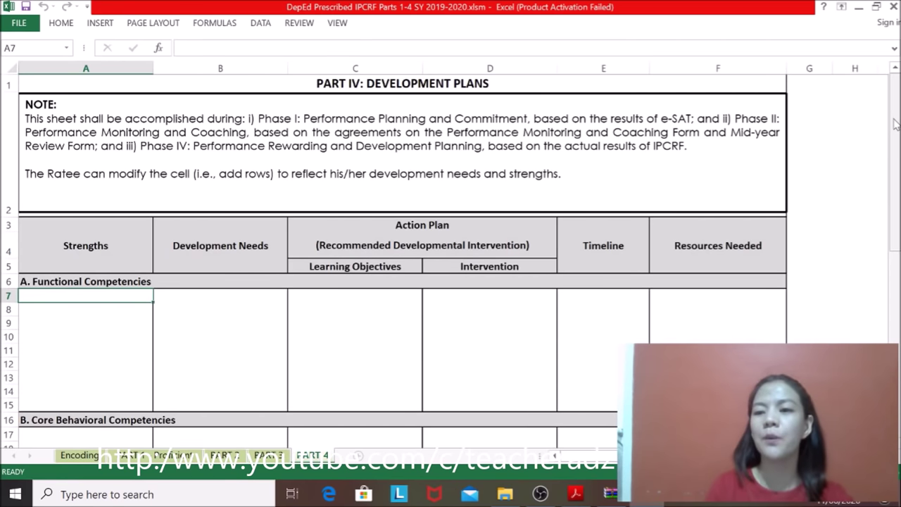
Step: Scroll the IPCRF user guide in Acrobat to page 12, step 7 on updating the Part 4 Development Plan
drag(894, 124, 894, 150)
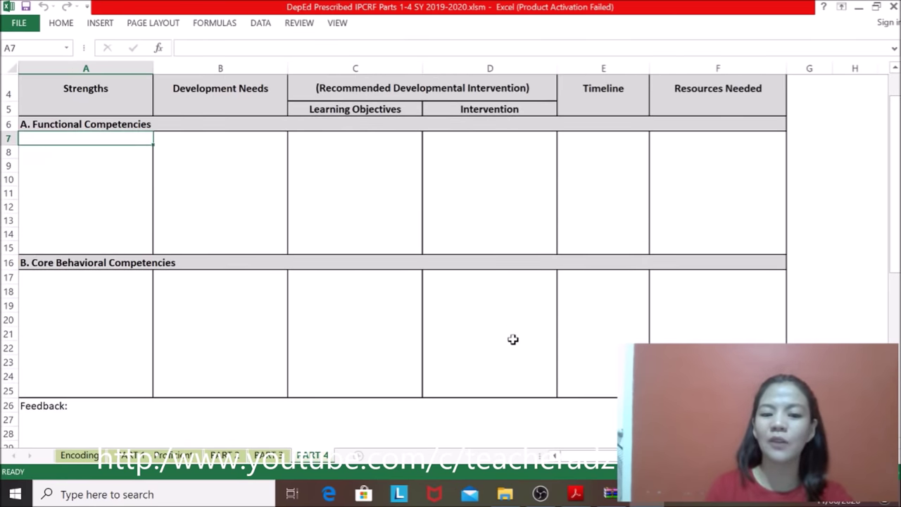
click(576, 495)
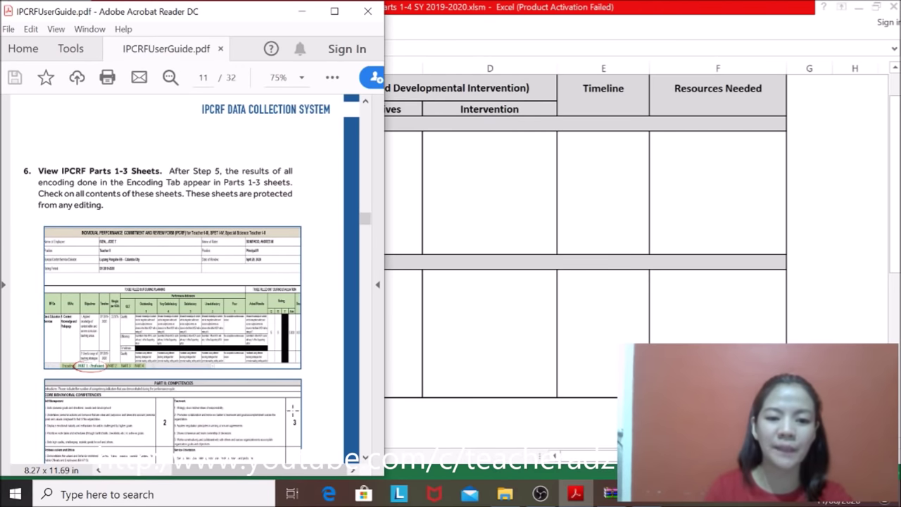
scroll(365, 458, down, 10)
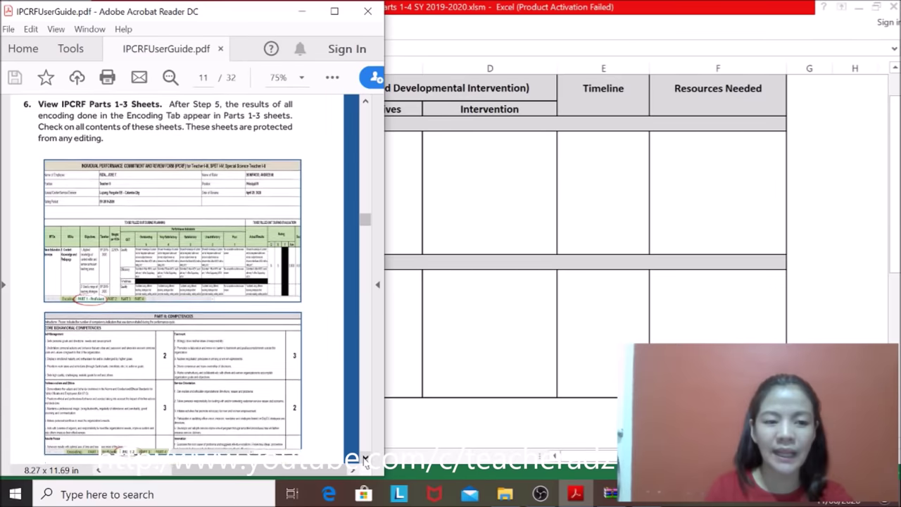
scroll(365, 458, down, 8)
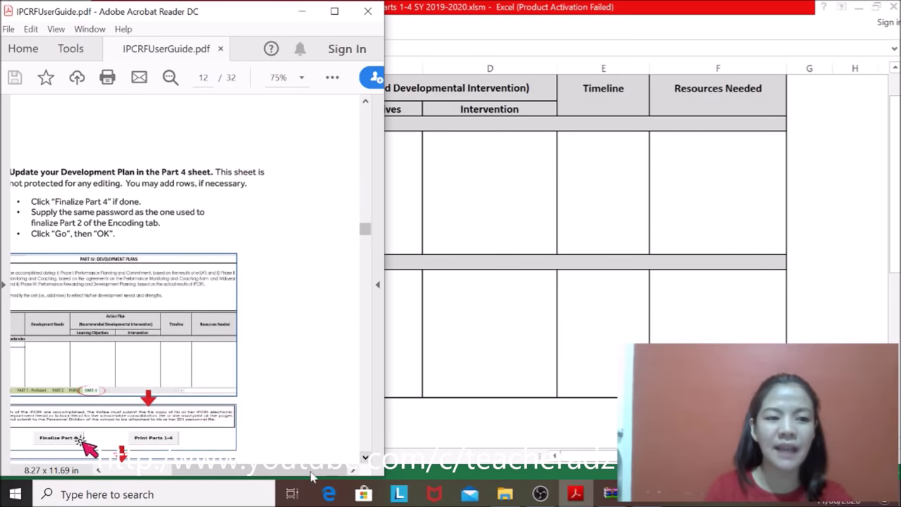
drag(272, 471, 268, 471)
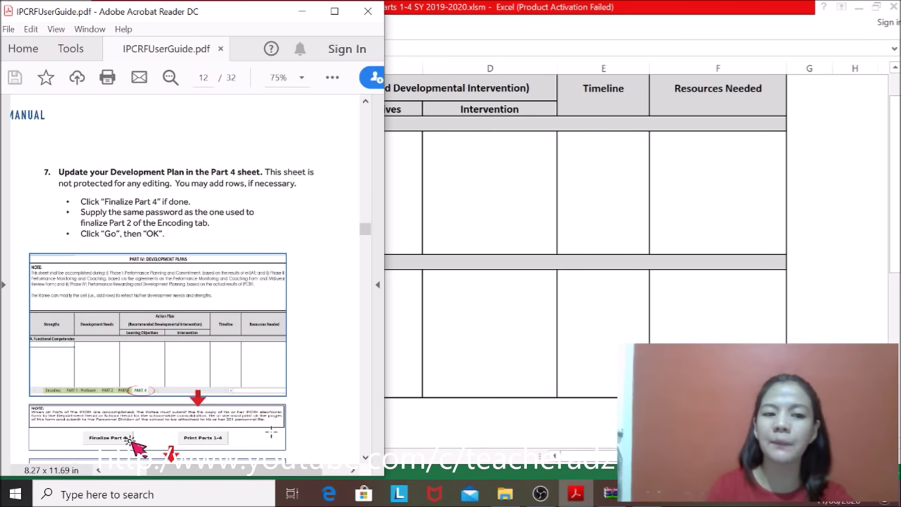
Step: Insert two entire blank rows at row 11 in the Functional Competencies block
click(499, 198)
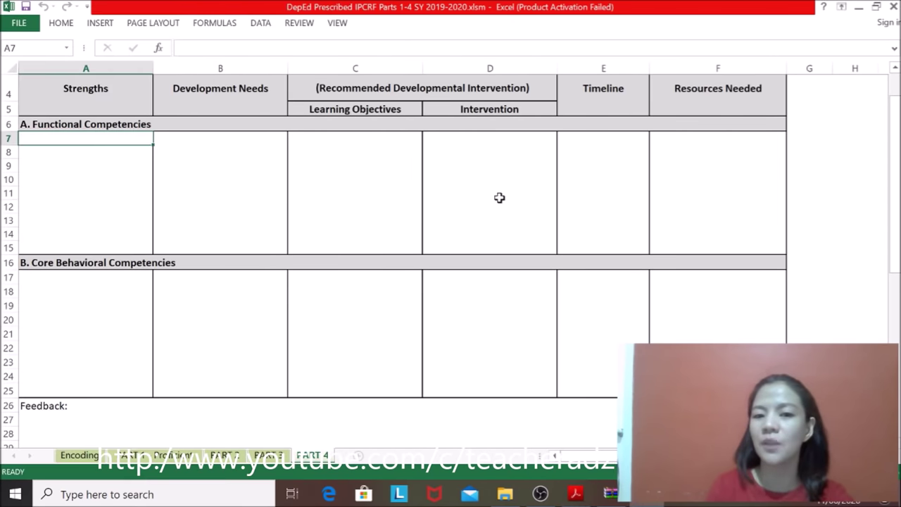
click(64, 190)
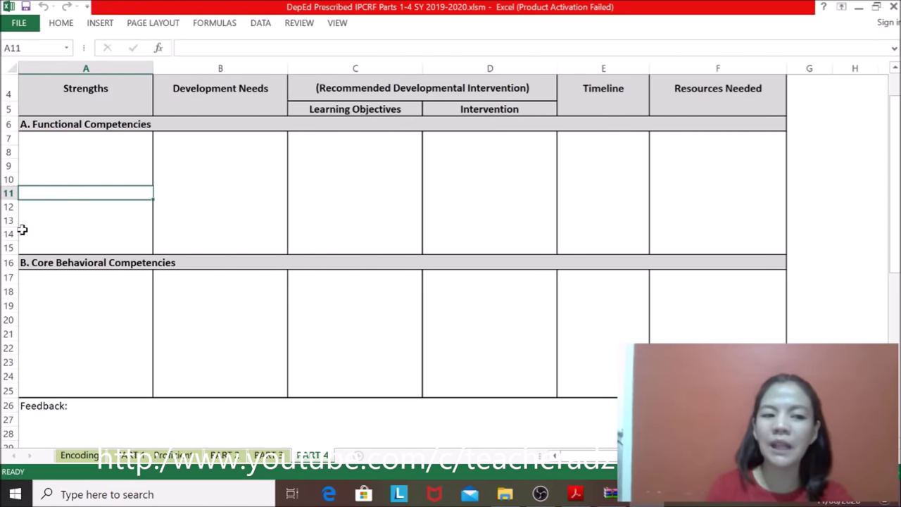
right_click(7, 193)
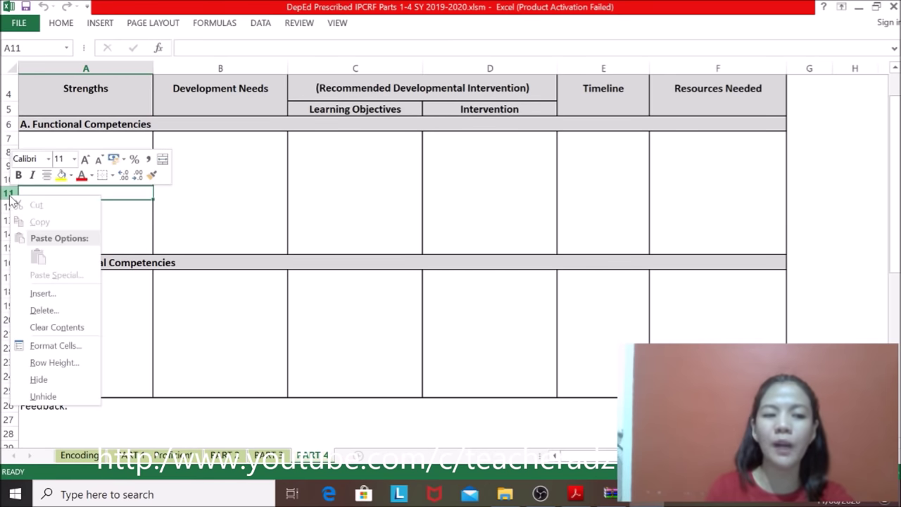
click(43, 294)
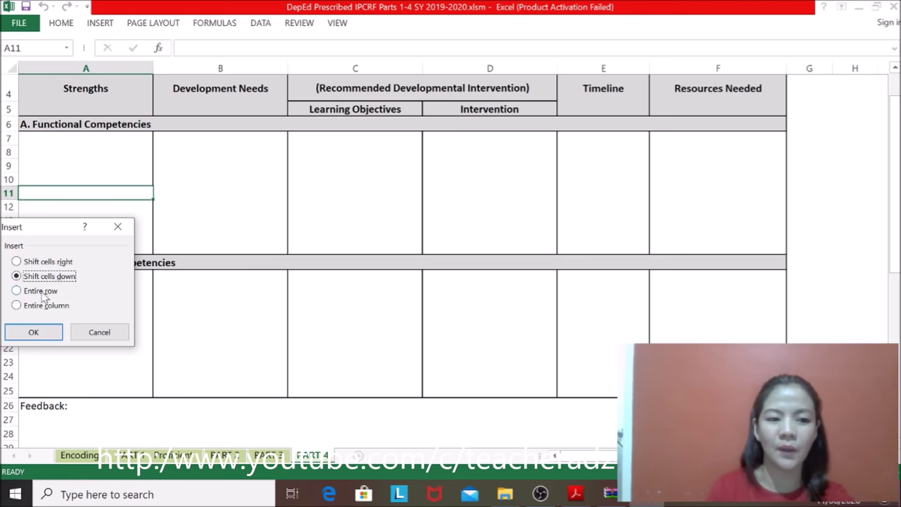
click(16, 291)
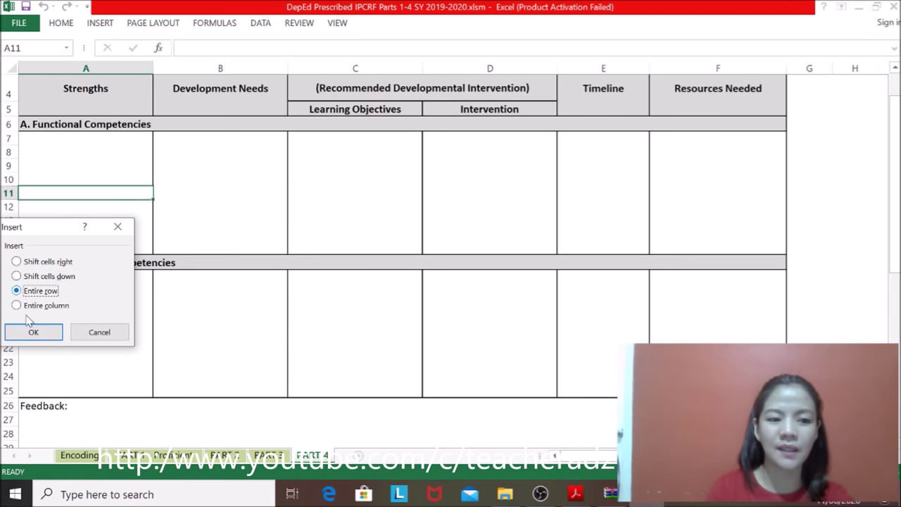
click(32, 332)
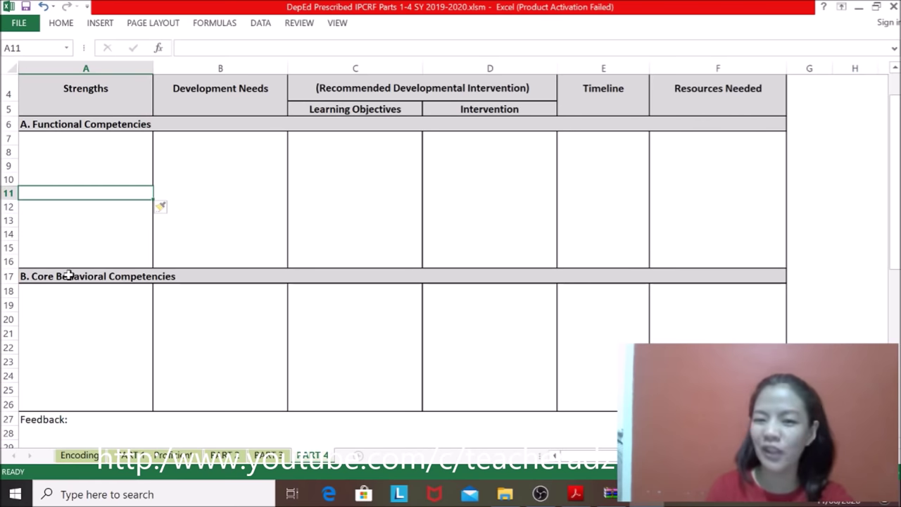
right_click(21, 192)
click(50, 306)
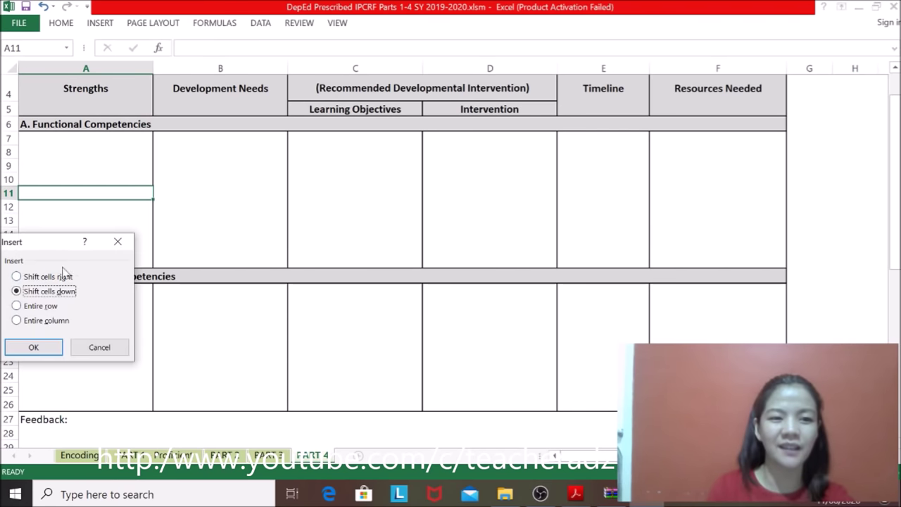
click(22, 321)
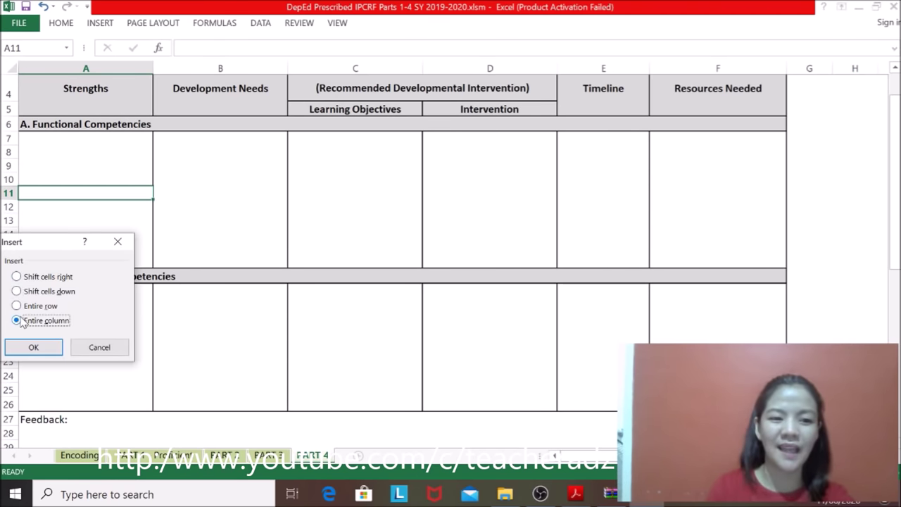
click(31, 306)
click(45, 350)
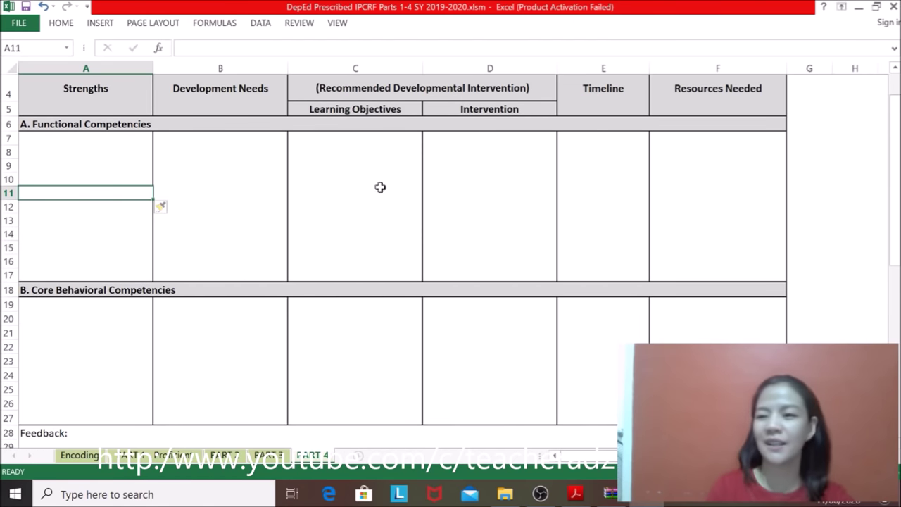
mouse_move(895, 109)
mouse_down()
mouse_move(895, 125)
mouse_move(896, 116)
mouse_up()
Step: Type test entries KHFJKBKJSBF, S/.F./E and 'FG EM,' into the Development Plan cells
text(KHFJKBKJSBF)
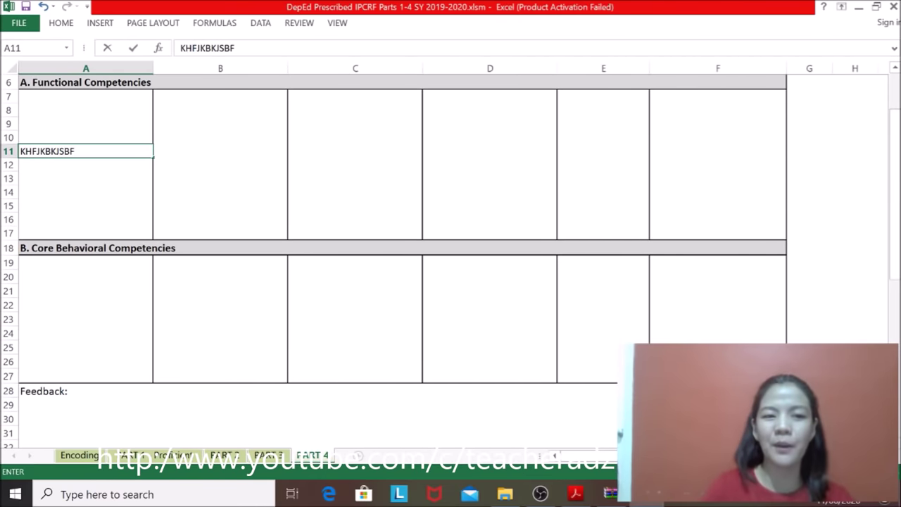
click(195, 163)
text(S/.F./E)
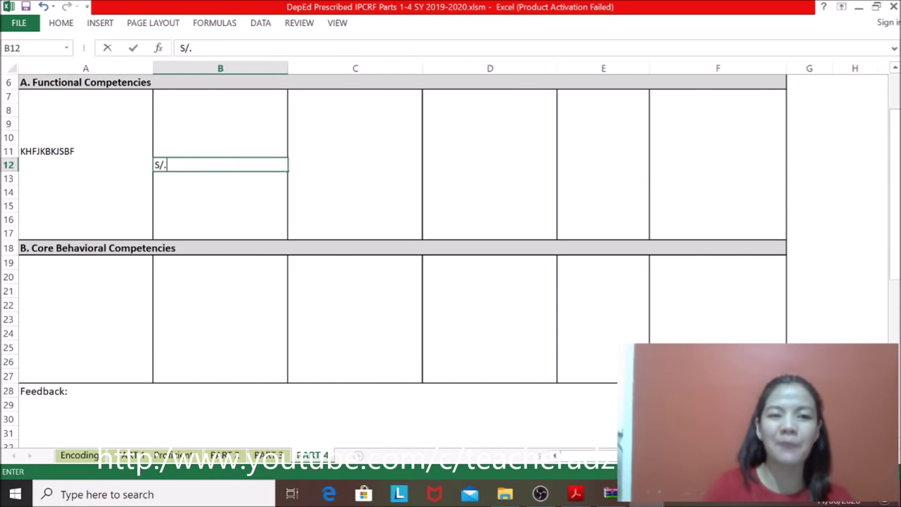
click(358, 136)
text(FG EM,)
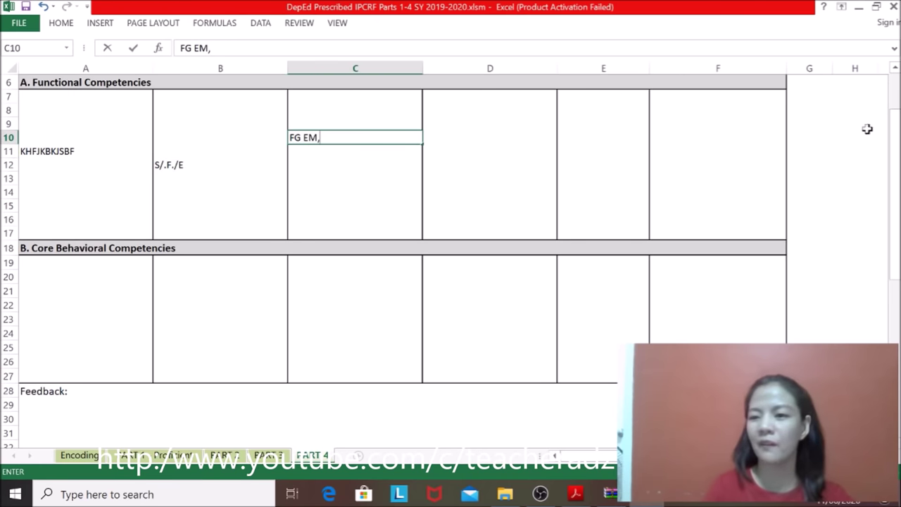
Step: Scroll down to the ratee, rater and approving authority lines, briefly checking the user guide
drag(894, 167, 895, 144)
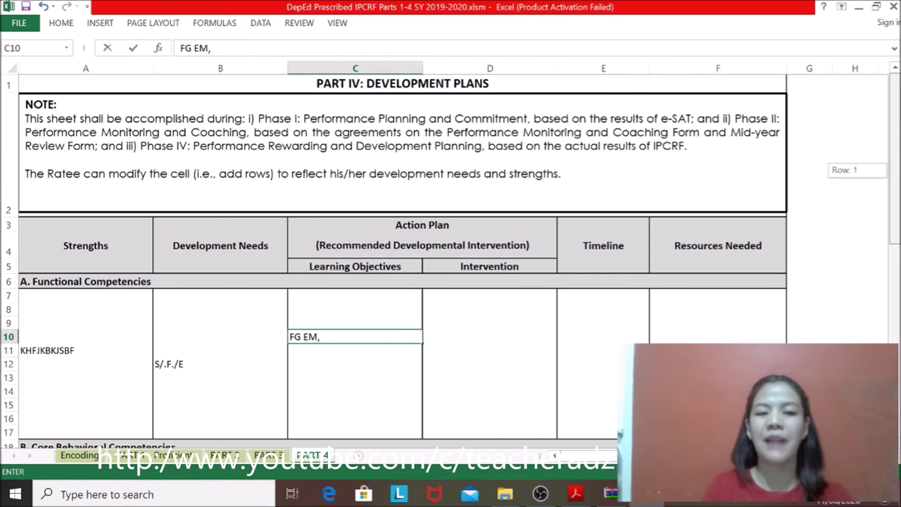
drag(895, 144, 895, 153)
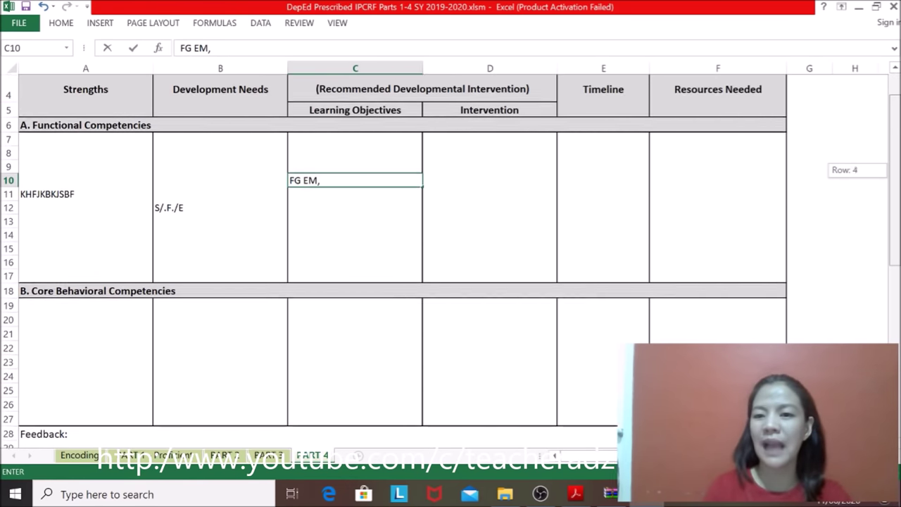
drag(896, 188, 896, 253)
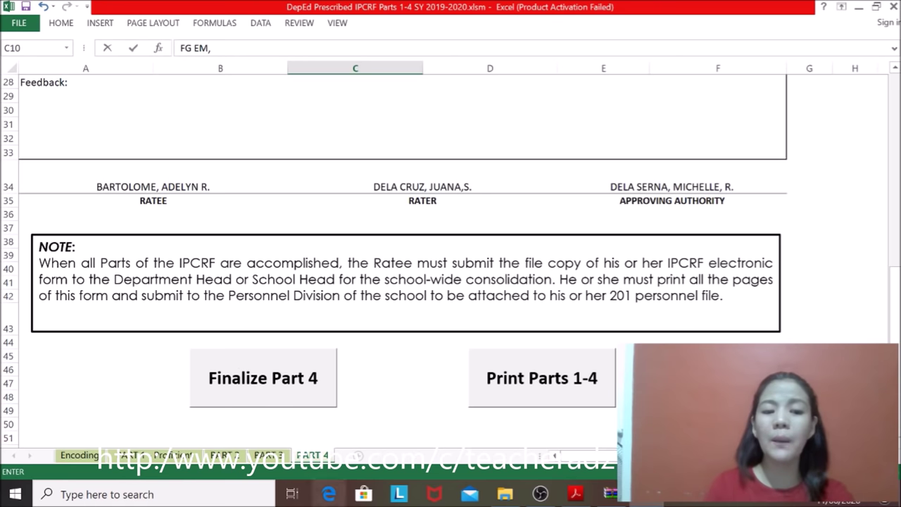
click(575, 494)
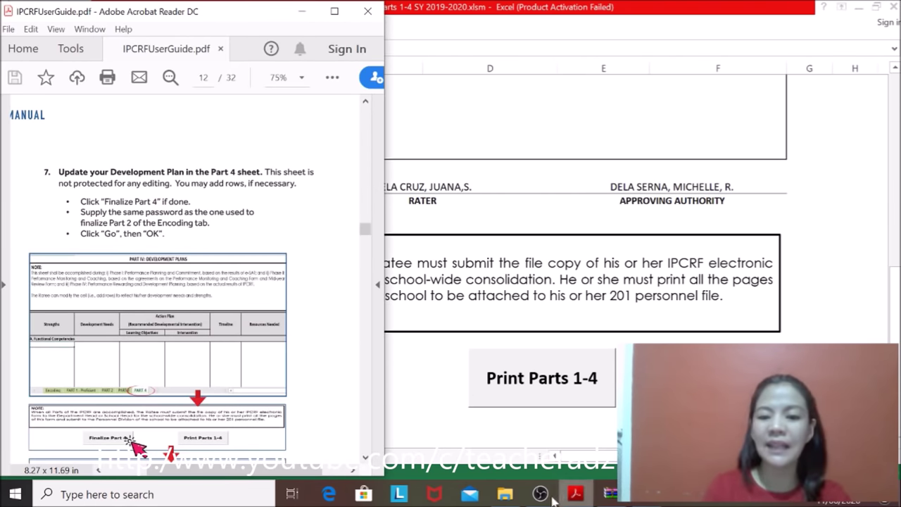
click(576, 495)
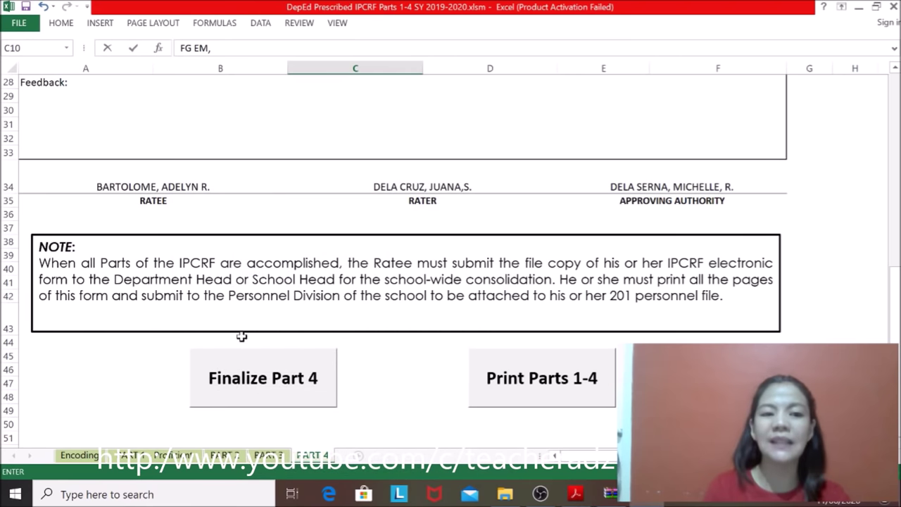
Step: Finalize Part 4 using the ratee's password and acknowledge the Finalized message
click(247, 392)
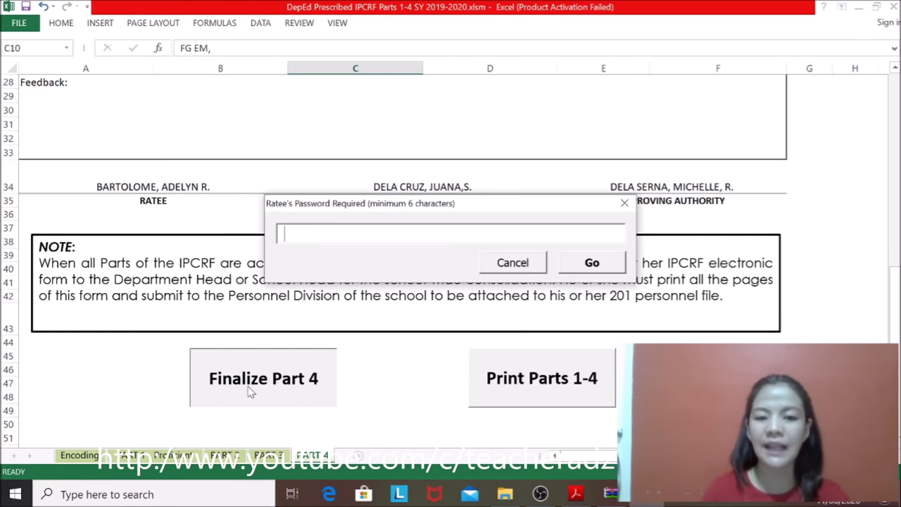
text(******)
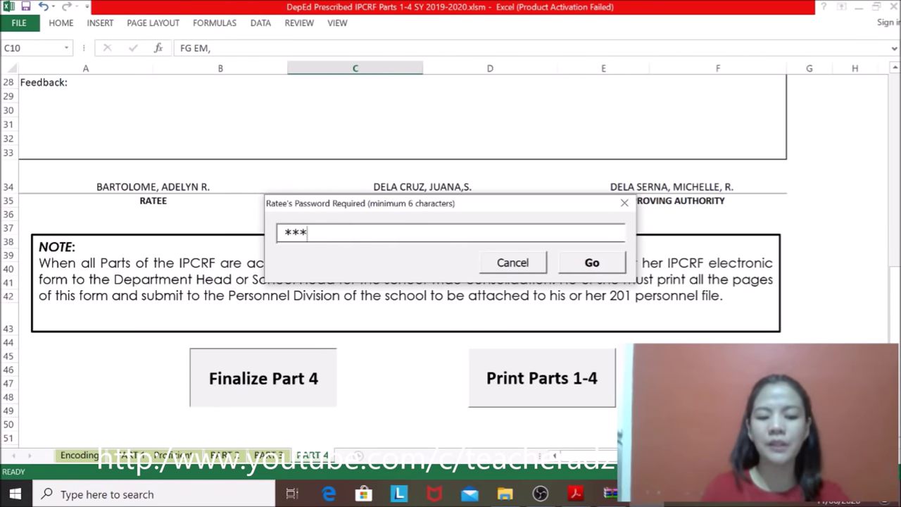
click(601, 265)
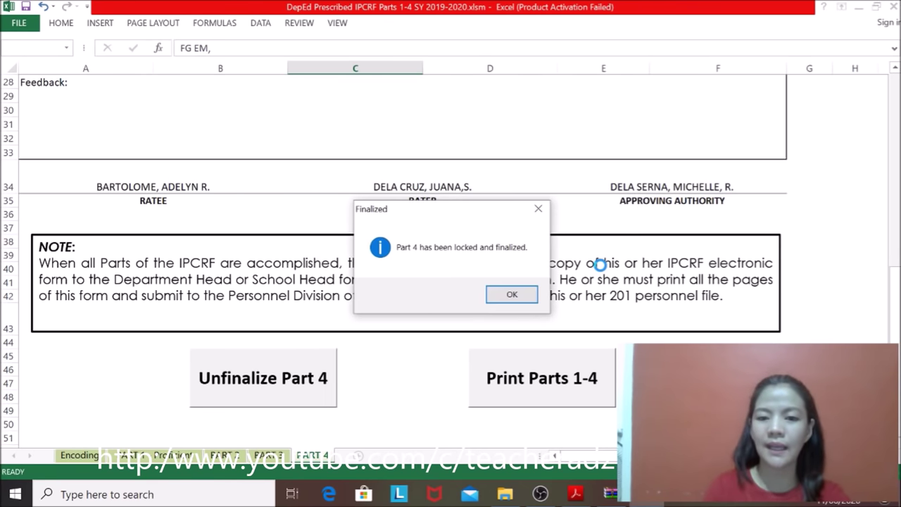
click(510, 294)
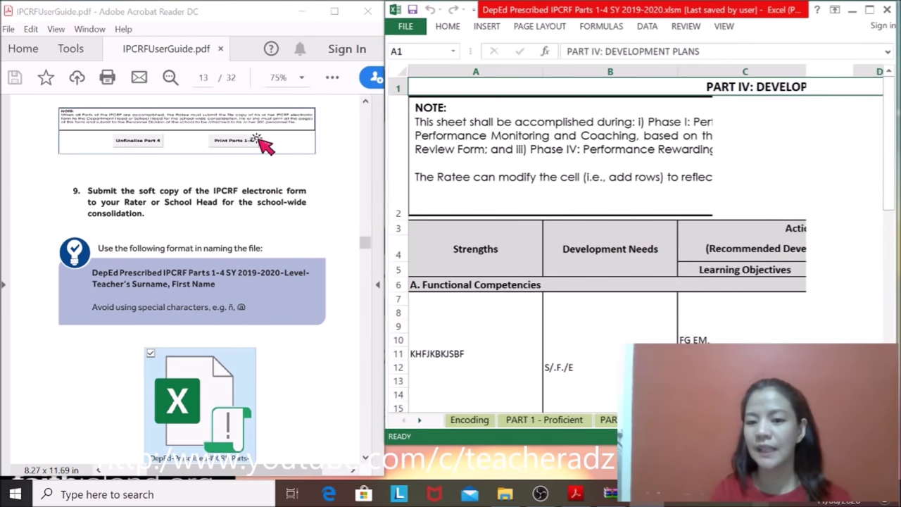
Step: Return the PART 4 sheet to column A and open the FILE Info page showing sheet protection
drag(891, 162, 887, 331)
scroll(641, 240, right, 5)
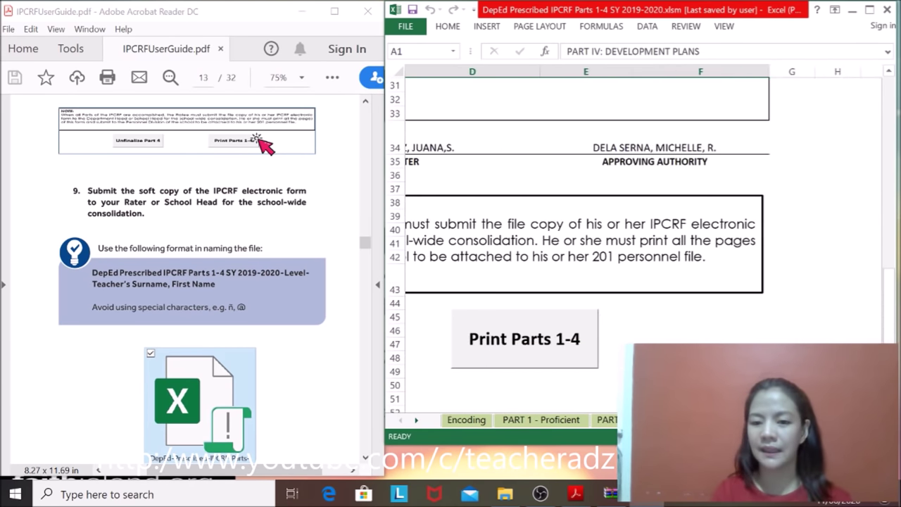
scroll(584, 240, left, 2)
scroll(584, 239, right, 2)
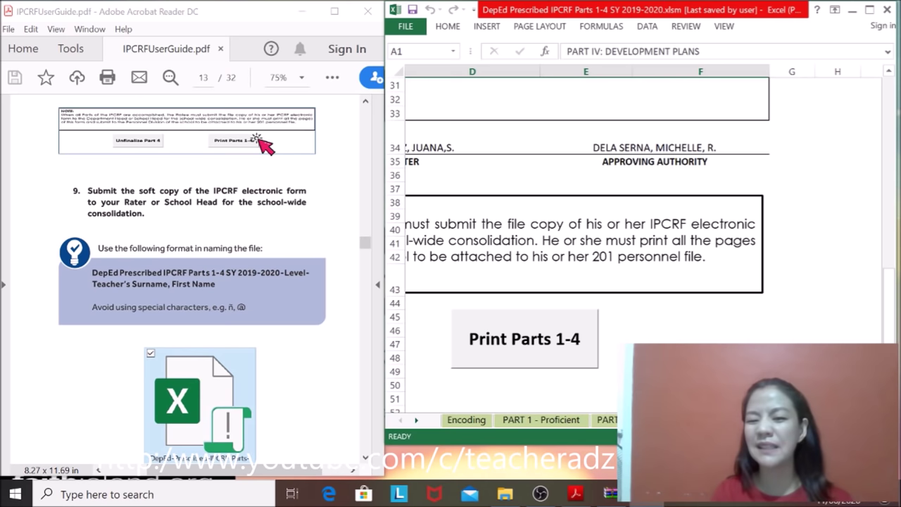
scroll(633, 232, left, 3)
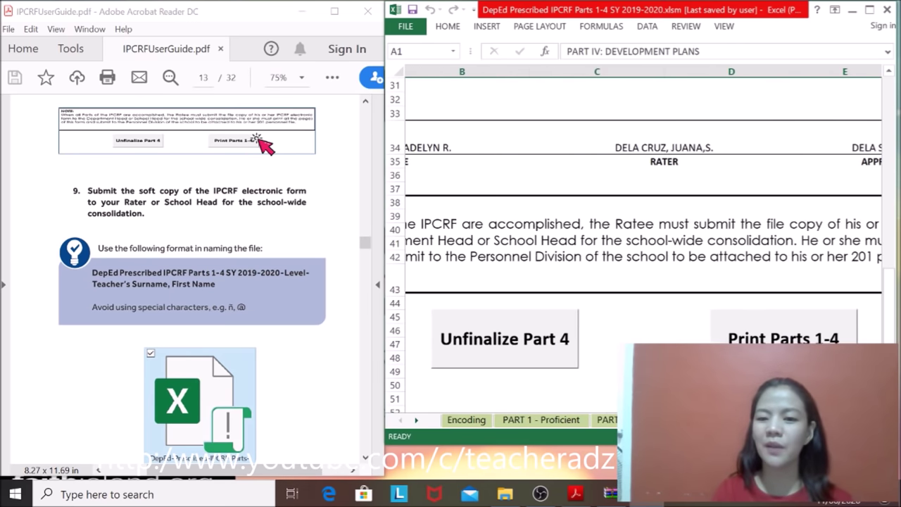
scroll(634, 233, left, 1)
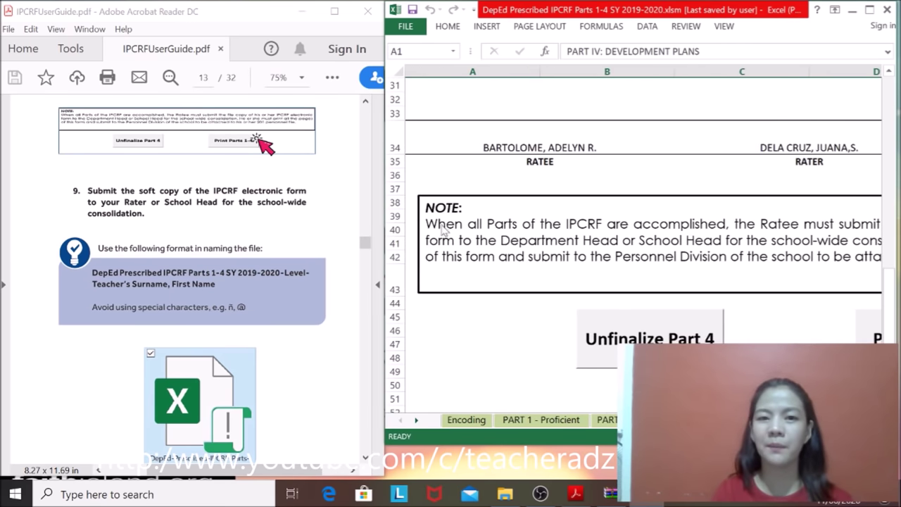
click(406, 28)
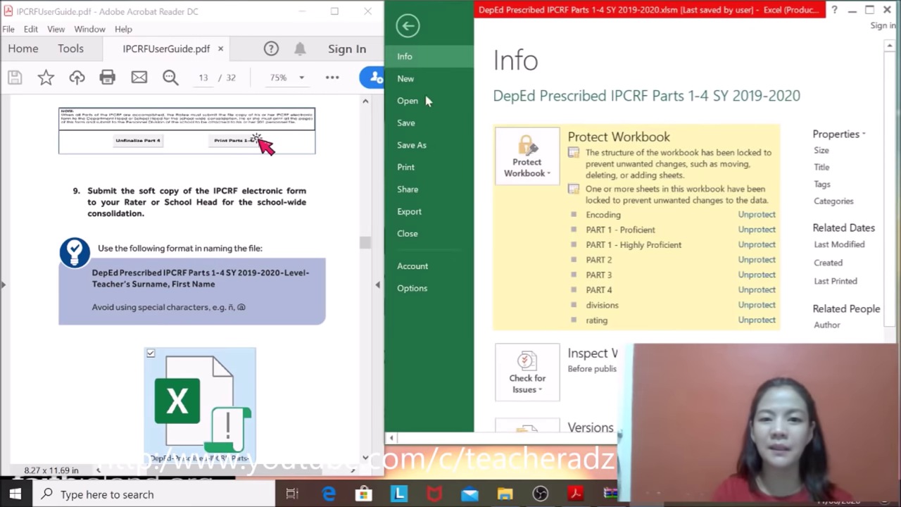
Step: Preview the form's print settings and page layout, then return to the PART 4 sheet
click(415, 167)
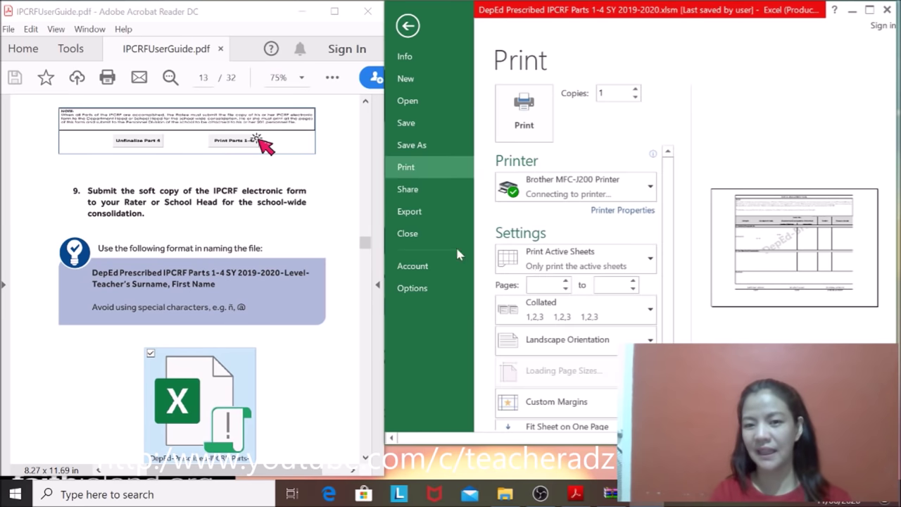
click(408, 26)
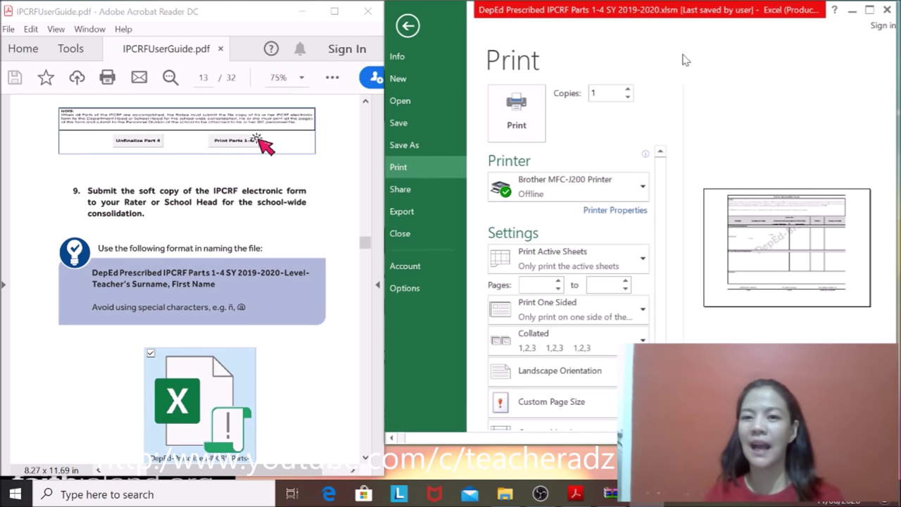
click(408, 27)
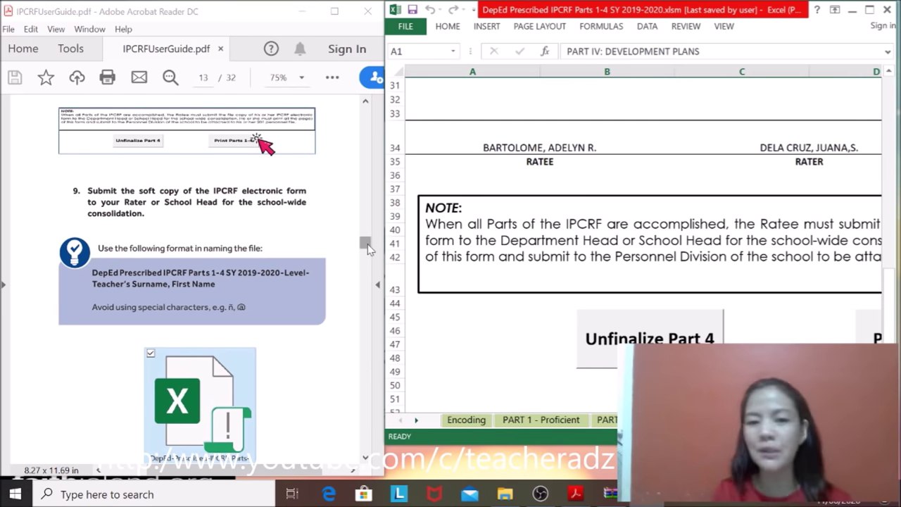
Step: View the guide's file-naming format and sample, then open Excel's FILE Info page
drag(365, 243, 366, 248)
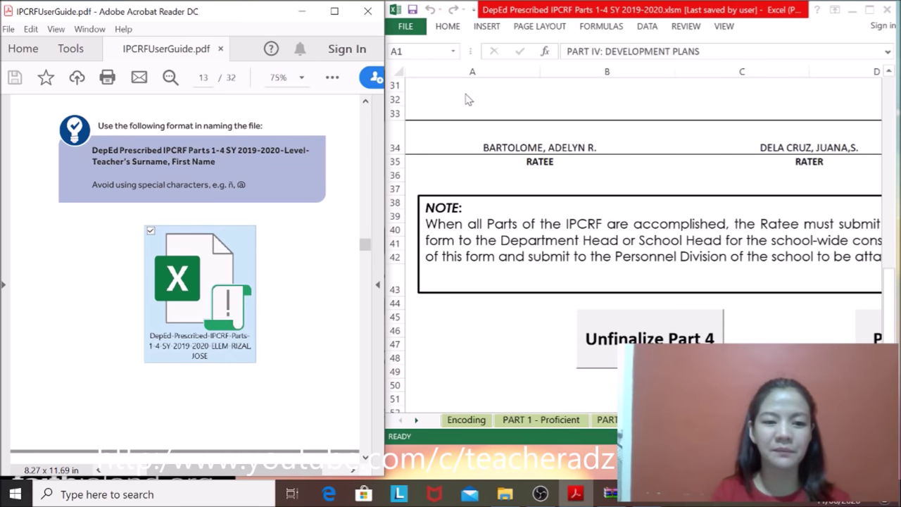
click(405, 30)
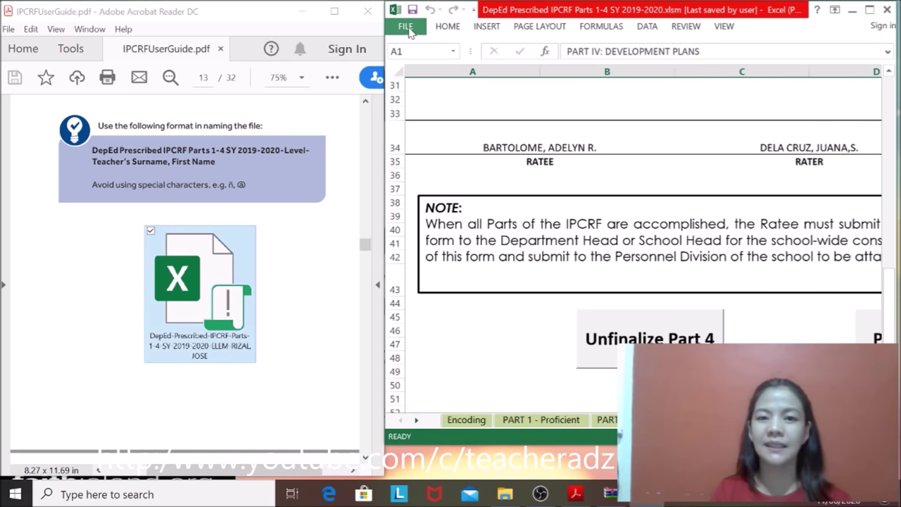
click(405, 30)
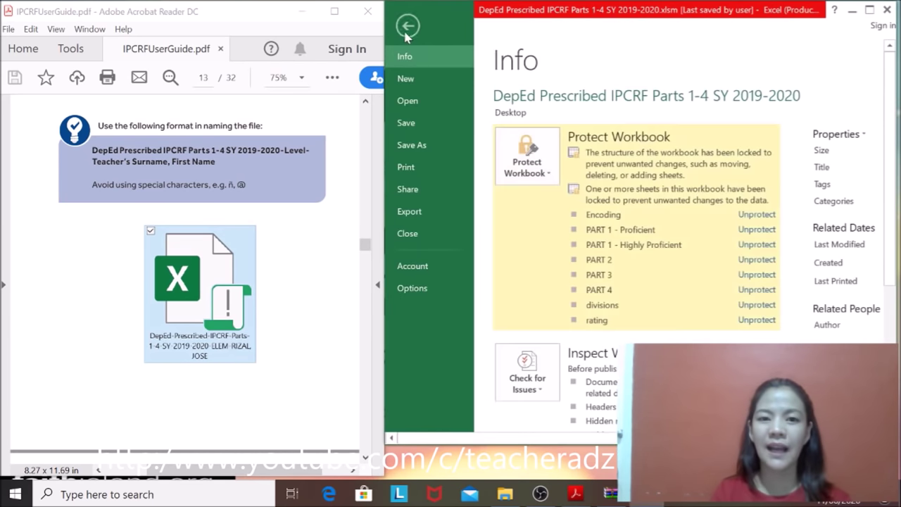
Step: Save the workbook to the Desktop, appending '-ELEM-' plus the ratee's surname and first name
click(415, 147)
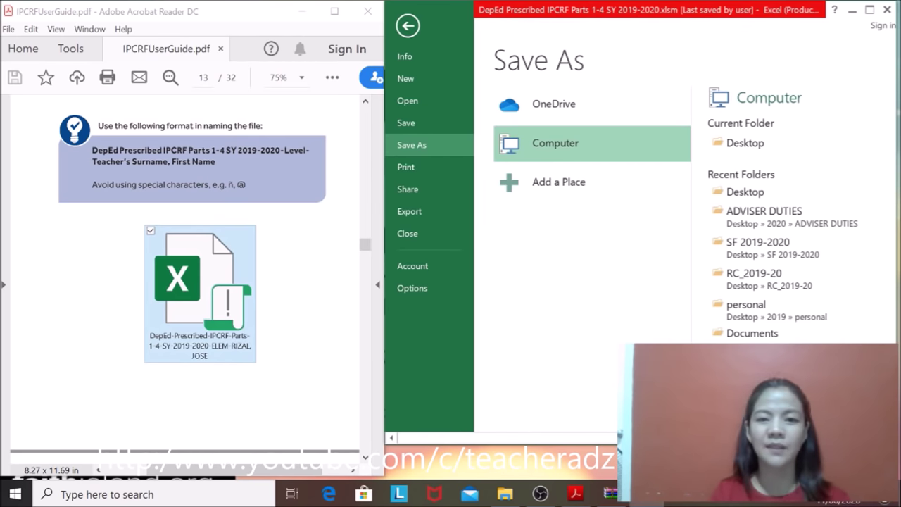
key(F12)
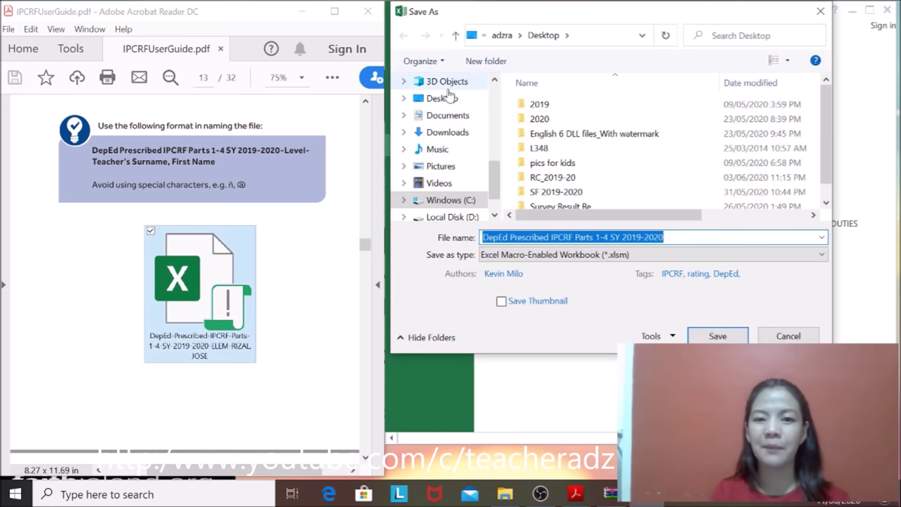
click(448, 97)
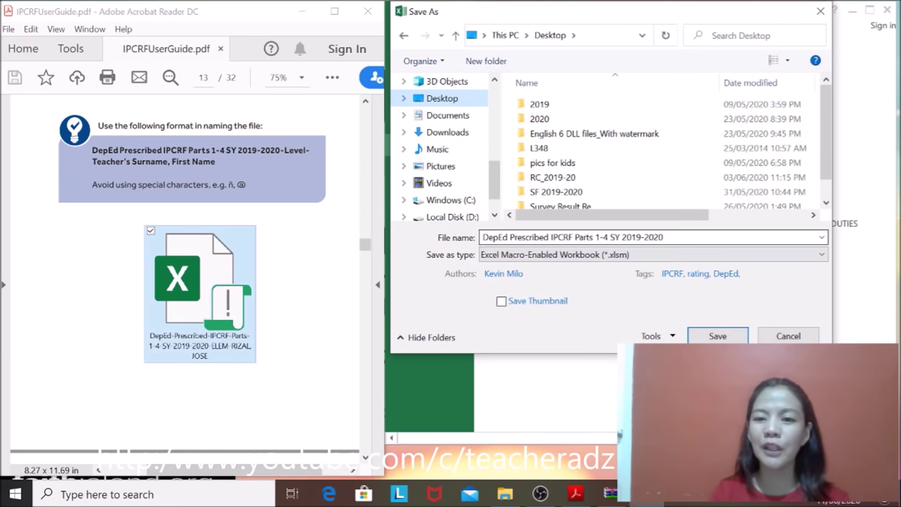
click(571, 237)
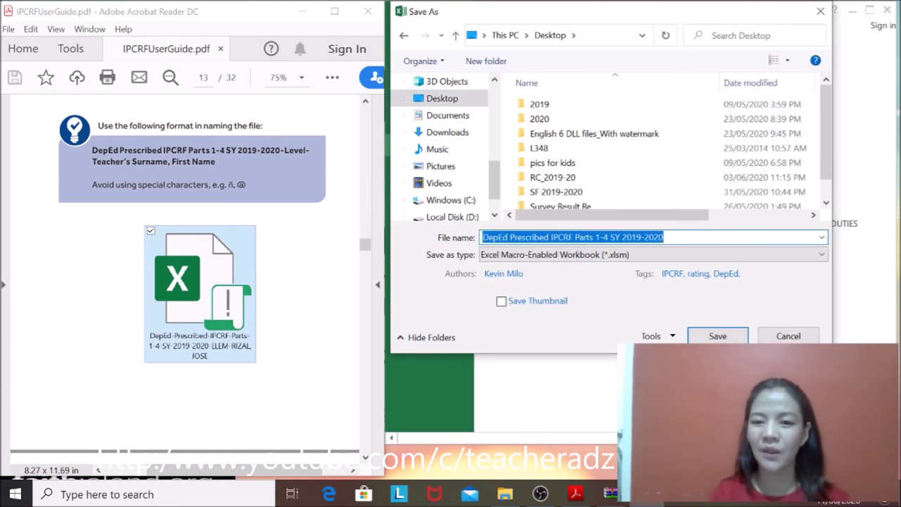
click(663, 237)
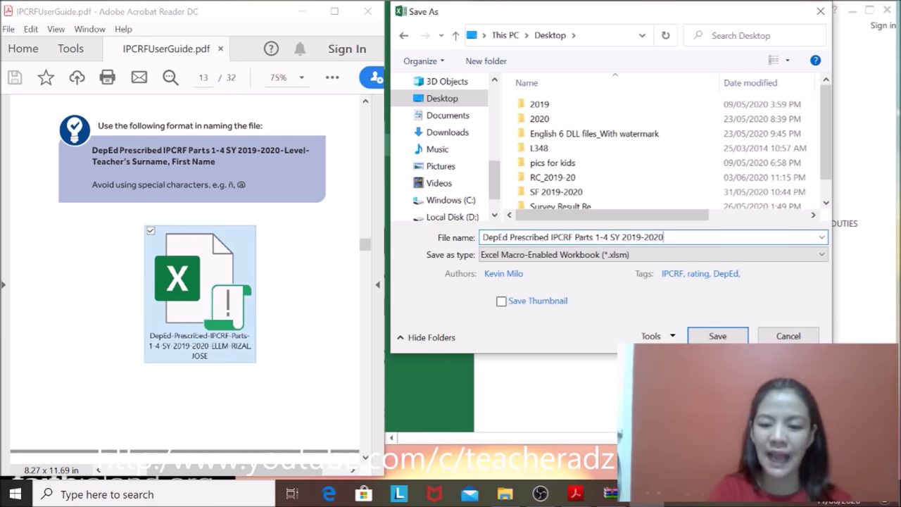
text(-)
text(elem)
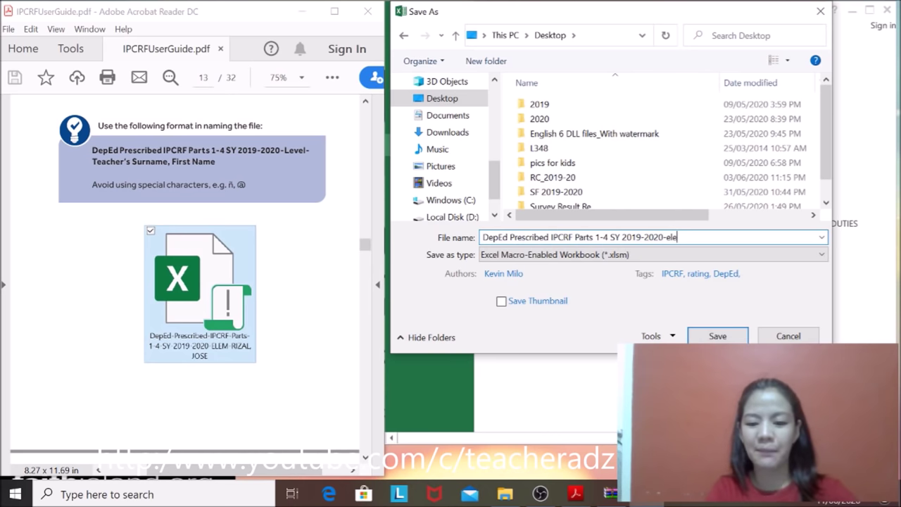
key(BackSpace)
key(BackSpace)
key(BackSpace)
key(BackSpace)
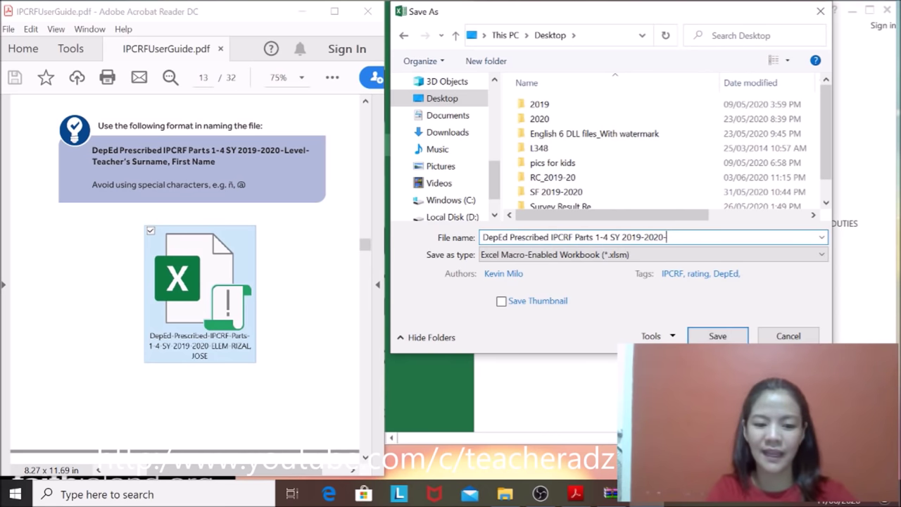
text(ELEM)
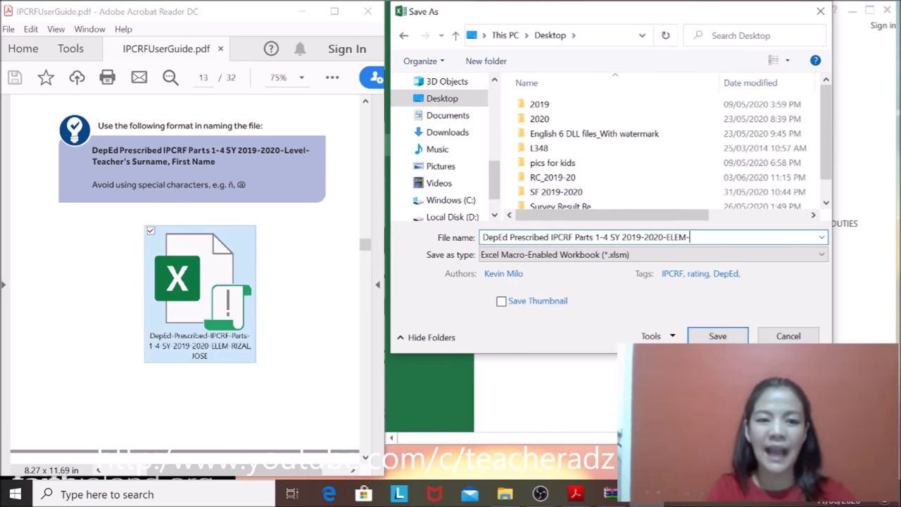
text(-)
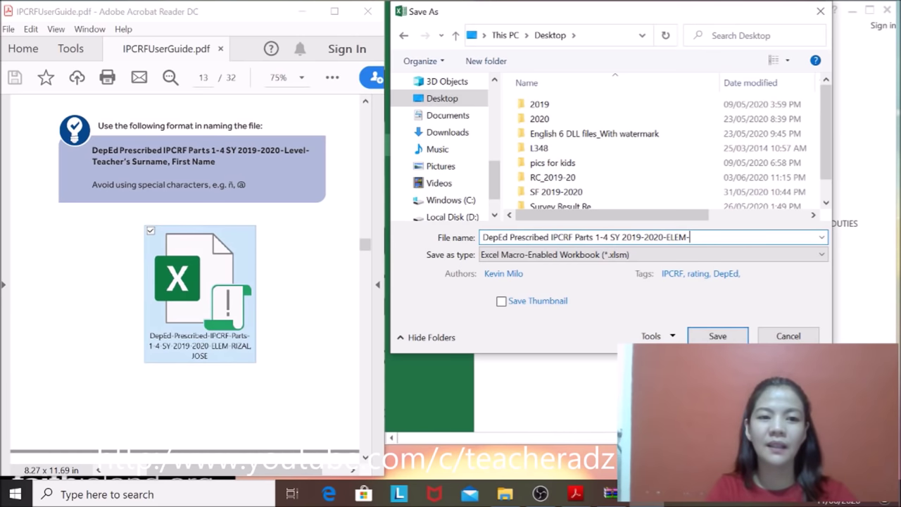
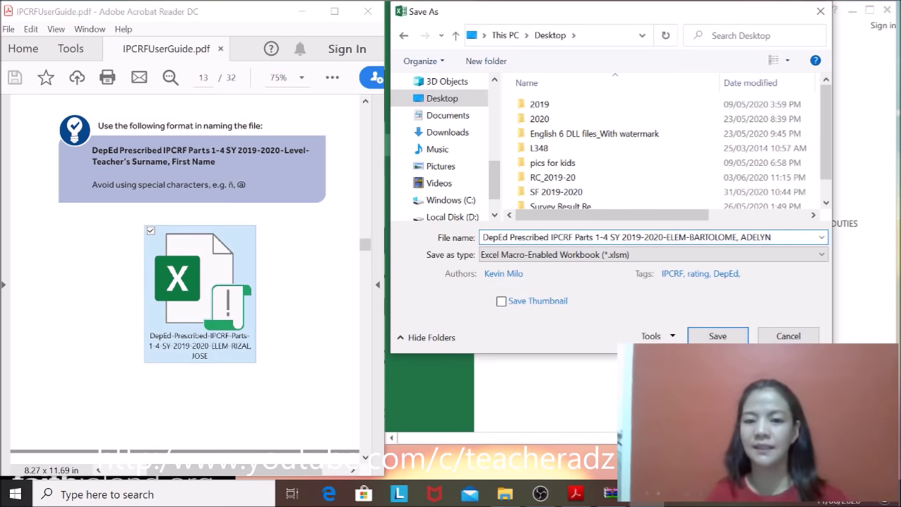
click(718, 336)
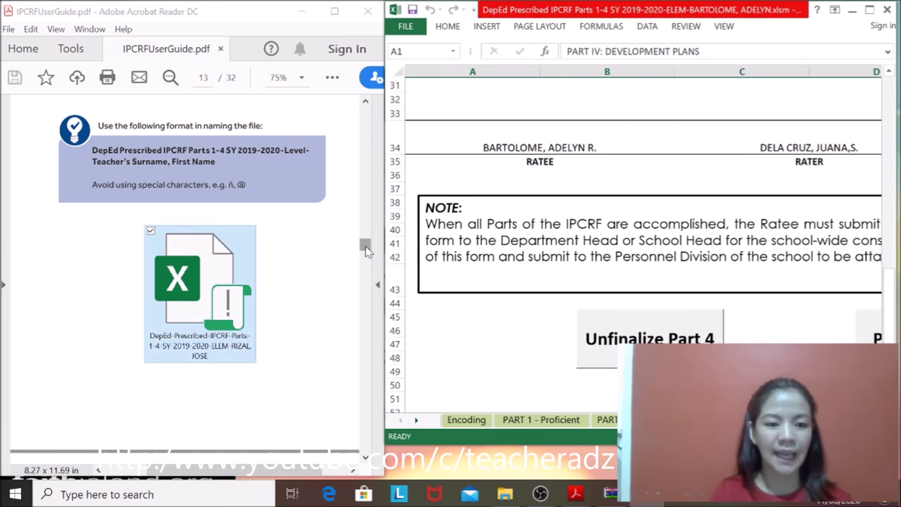
Step: Scroll the user guide to page 14's FAQ table on accomplishing the IPCRF e-Tool
drag(365, 248, 365, 255)
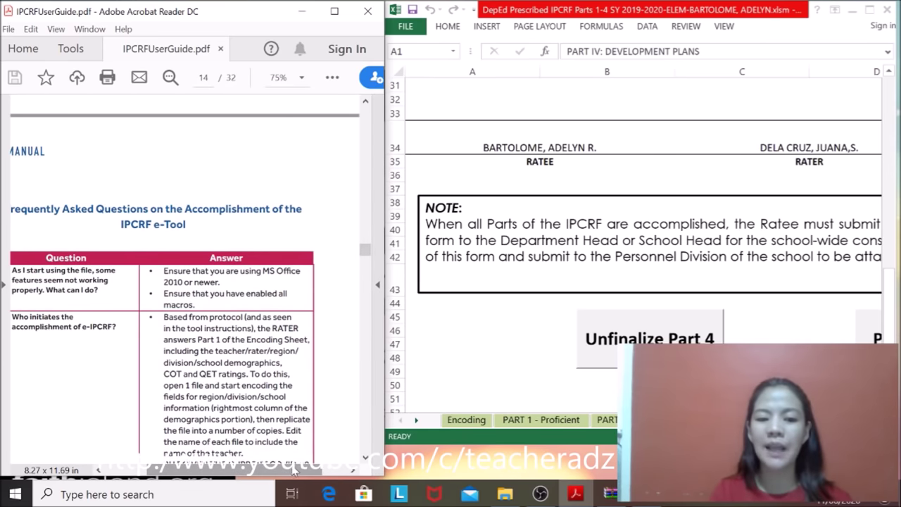
drag(317, 470, 280, 473)
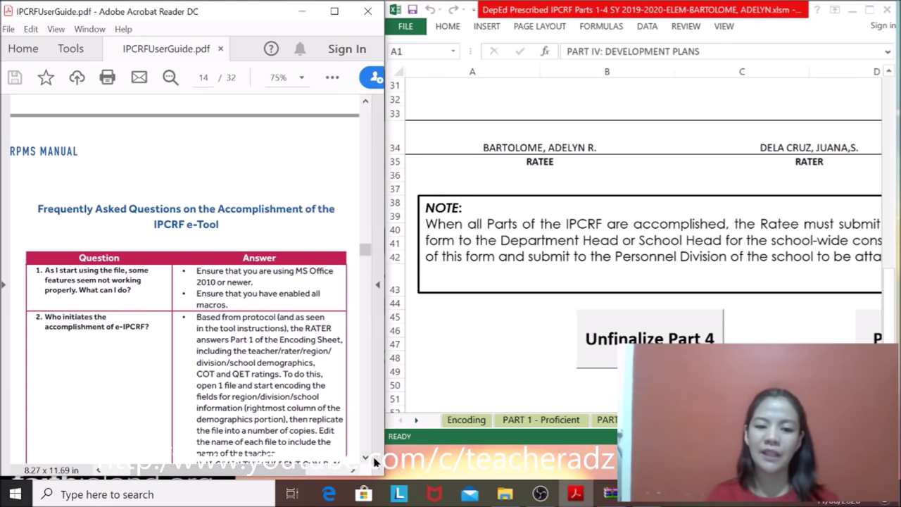
click(365, 457)
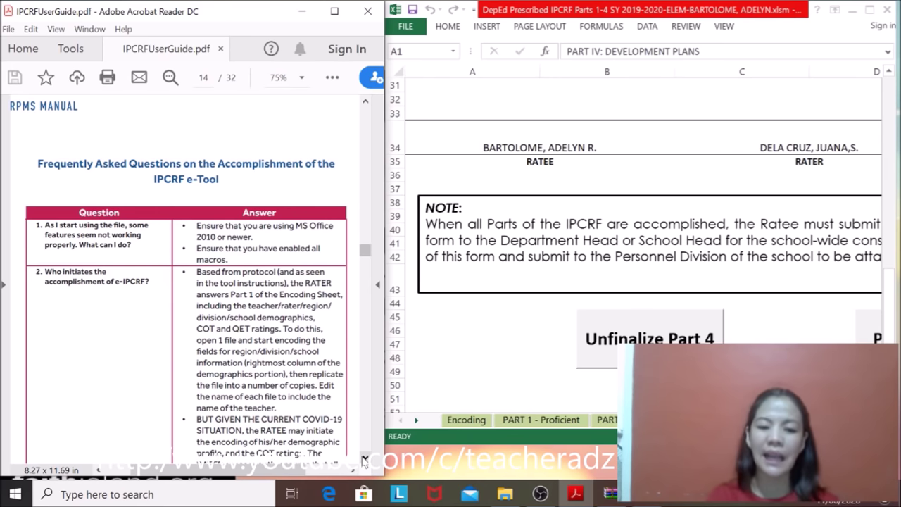
Step: Read FAQ items 3 and 4 on highly proficient teachers and missing dropdown options, then close the workbook
scroll(364, 459, down, 3)
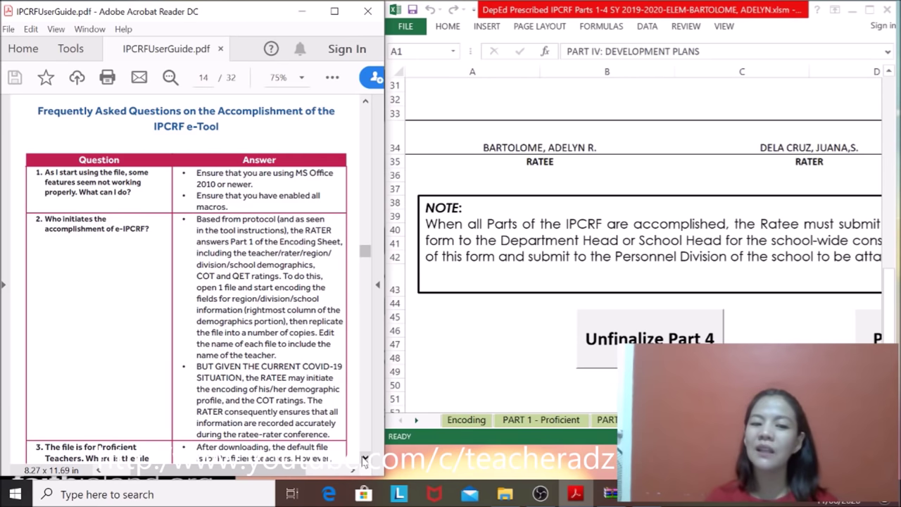
scroll(364, 458, down, 3)
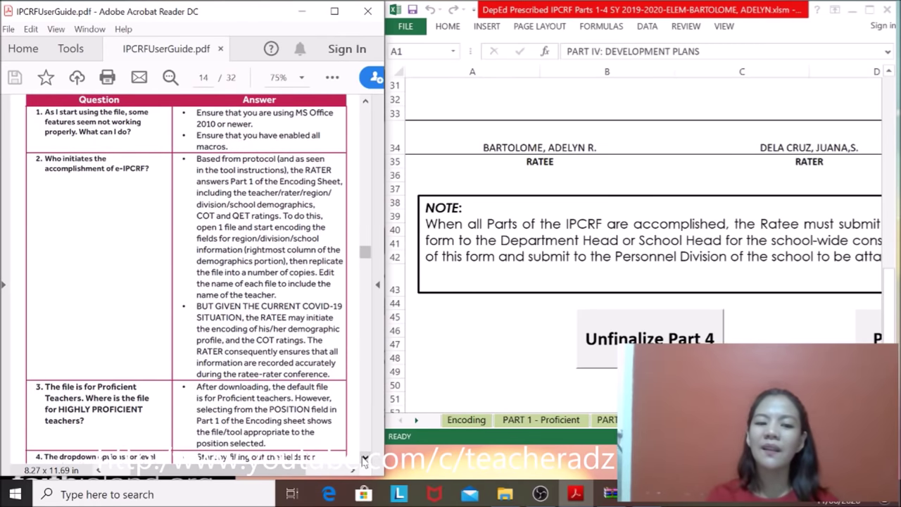
scroll(364, 459, down, 4)
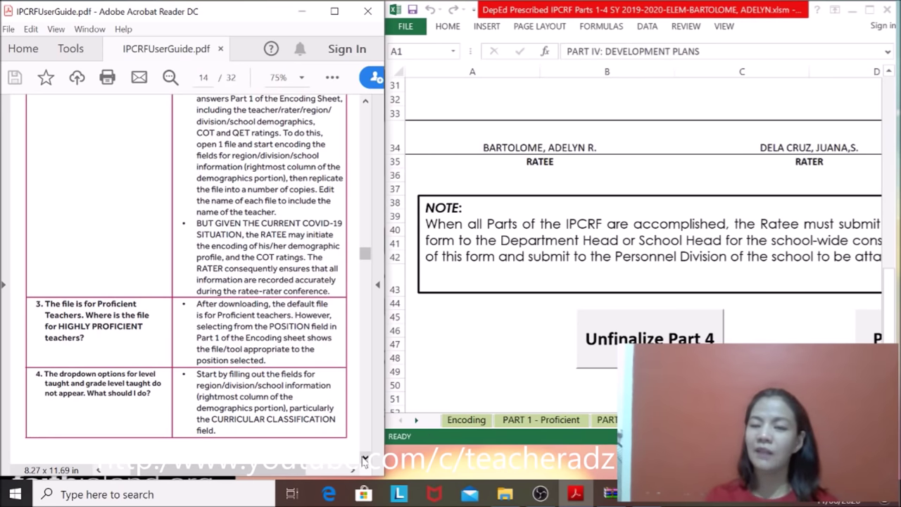
click(364, 459)
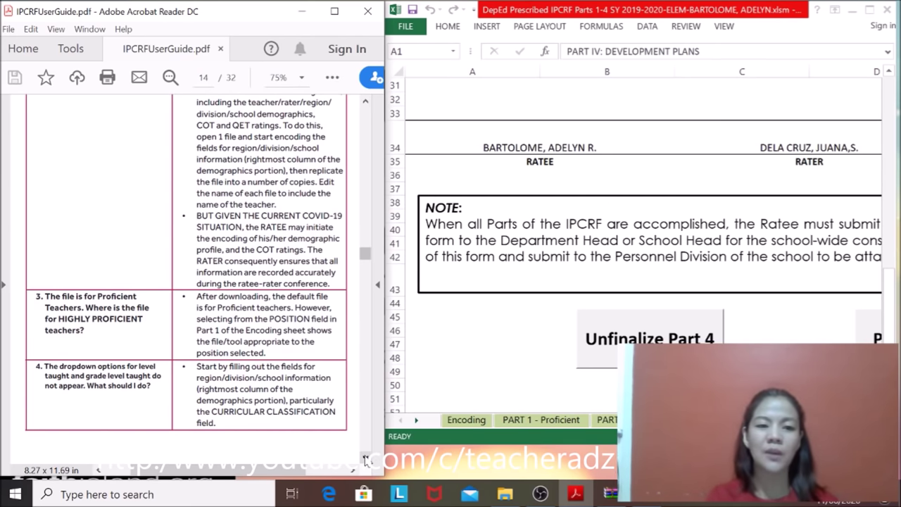
click(365, 459)
click(365, 459)
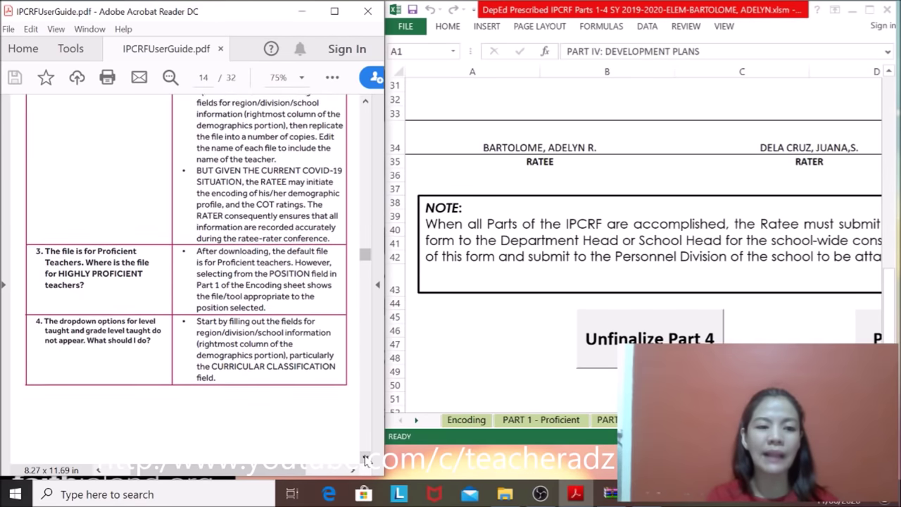
click(365, 459)
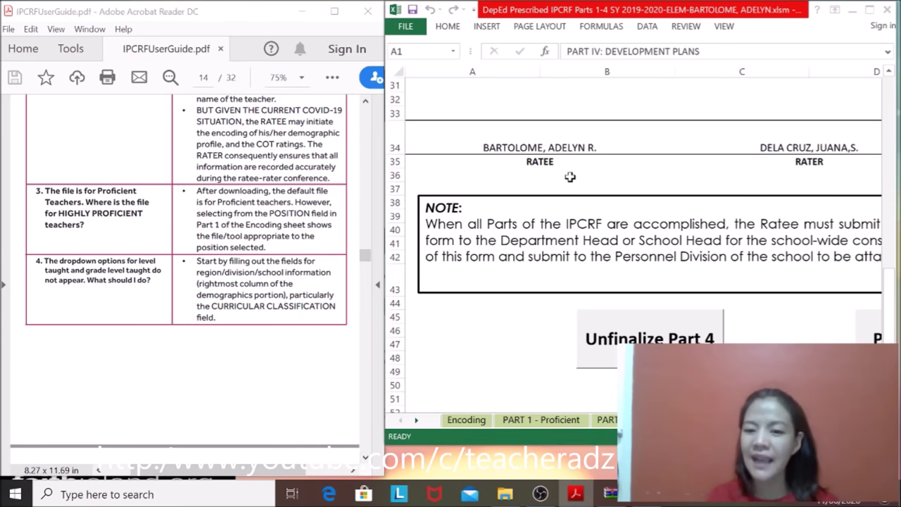
click(465, 420)
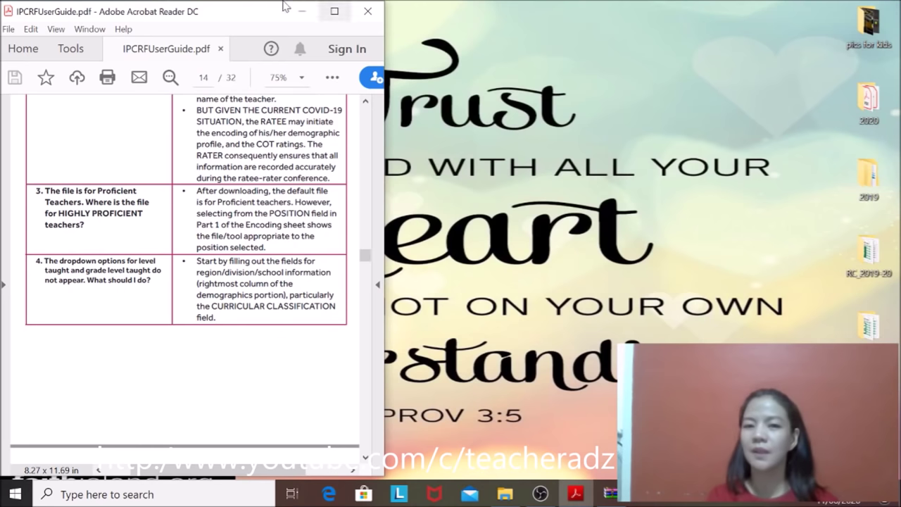
Step: Reopen the DepEd Prescribed IPCRF Parts 1-4 workbook beside the user guide and dismiss the Activation Wizard
click(300, 12)
double_click(186, 415)
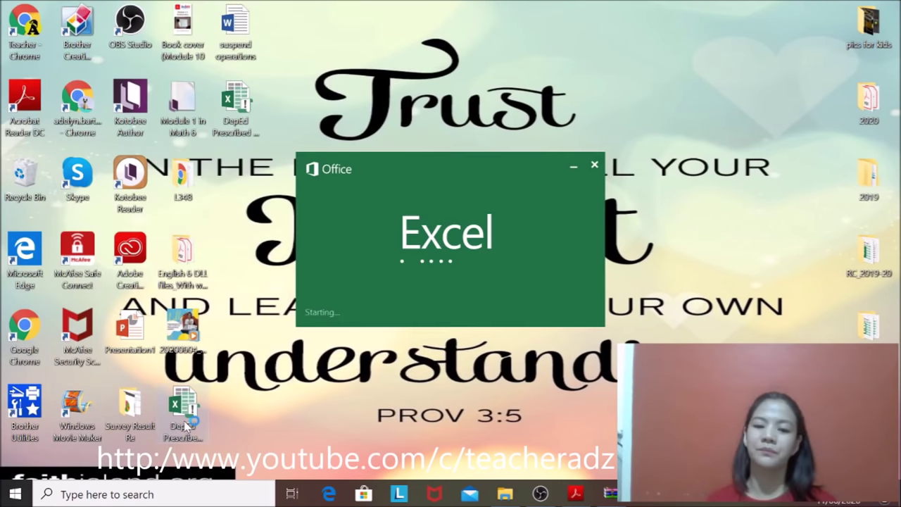
click(574, 494)
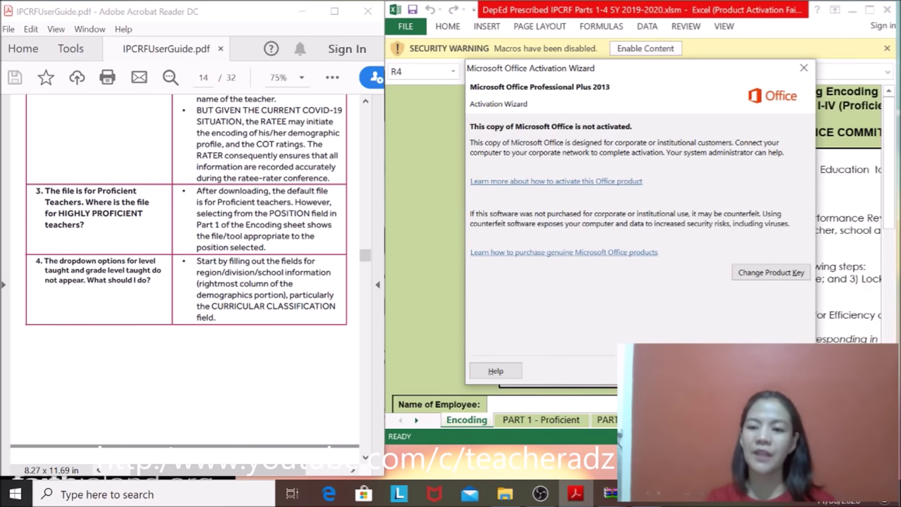
key(Escape)
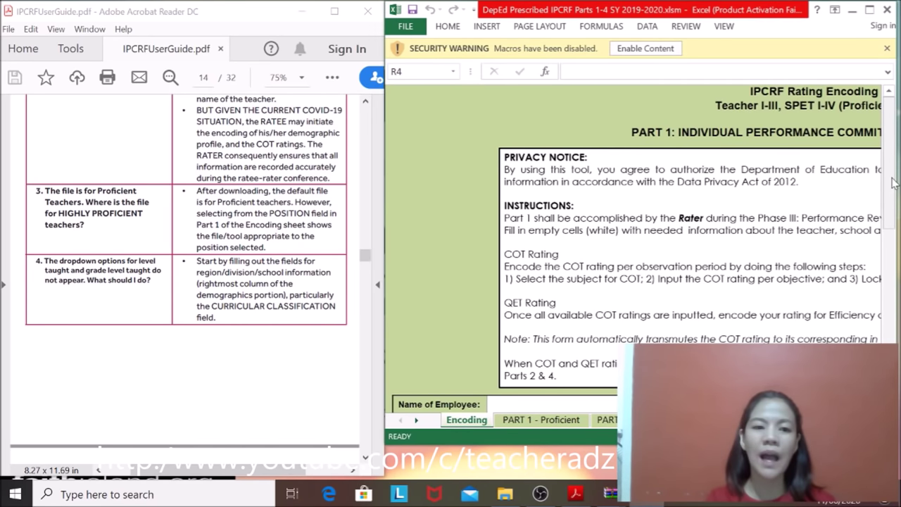
mouse_move(893, 181)
mouse_down()
mouse_move(892, 195)
mouse_move(892, 183)
mouse_up()
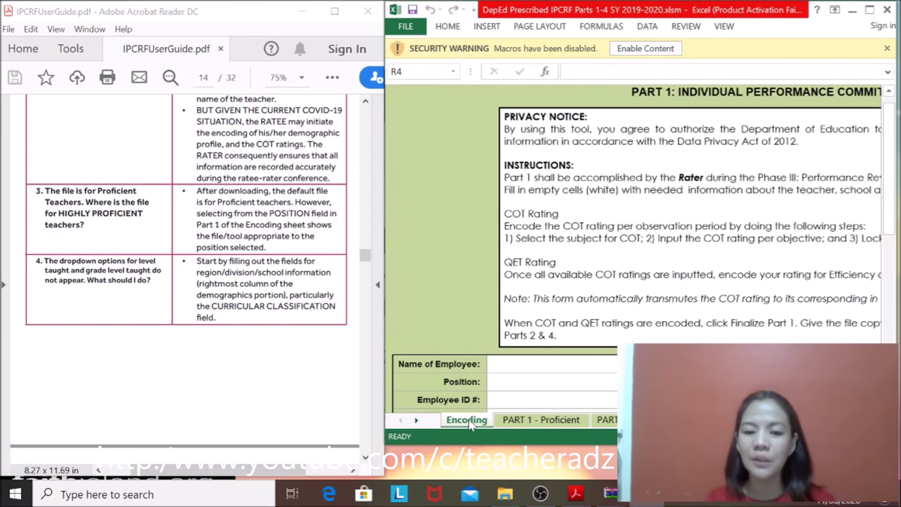
Step: Maximize the workbook and try Teacher II, then Master Teacher I, as the Position
click(536, 384)
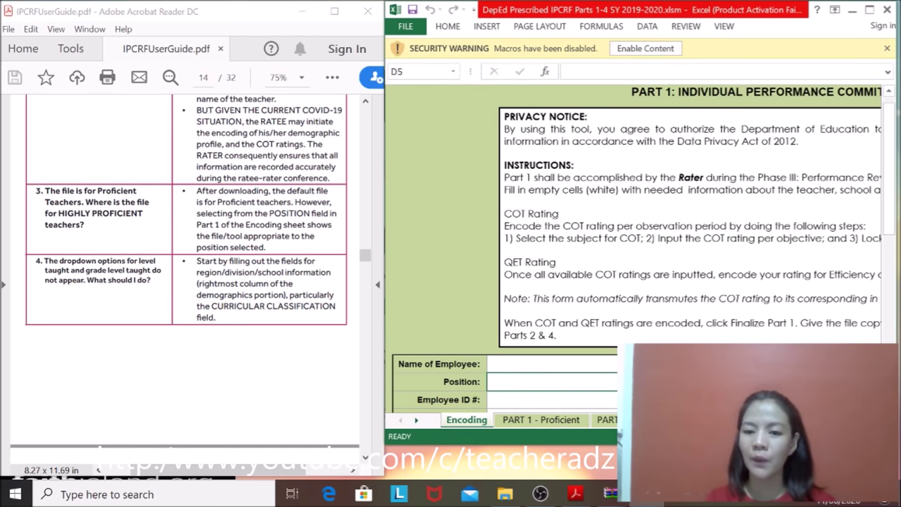
scroll(890, 305, down, 5)
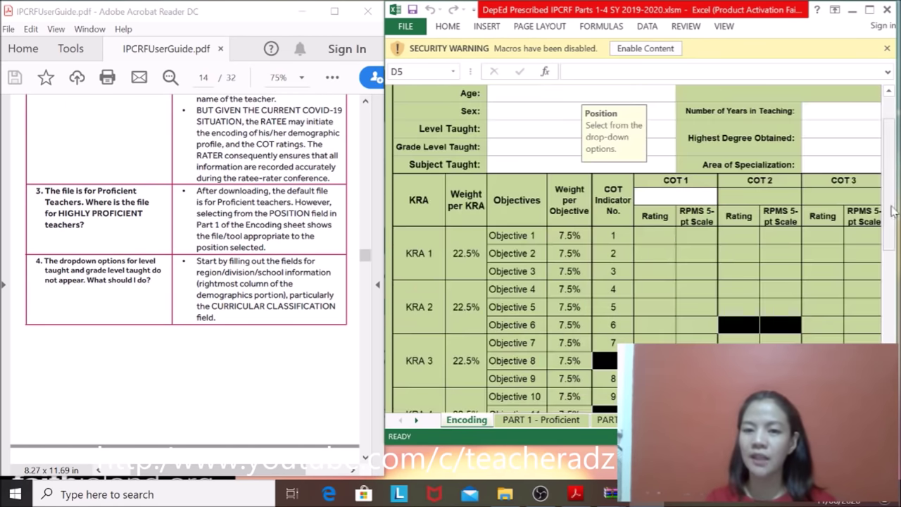
click(869, 10)
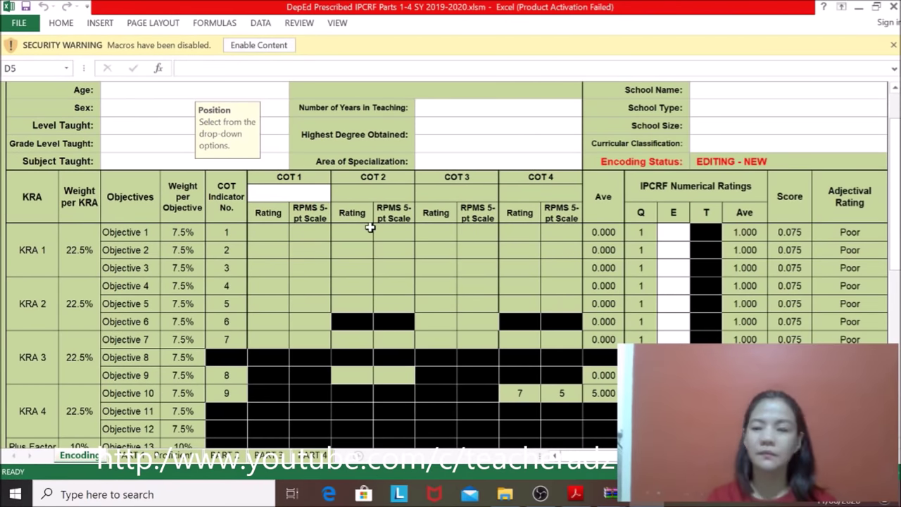
mouse_move(895, 169)
mouse_down()
mouse_move(896, 137)
mouse_move(896, 159)
mouse_up()
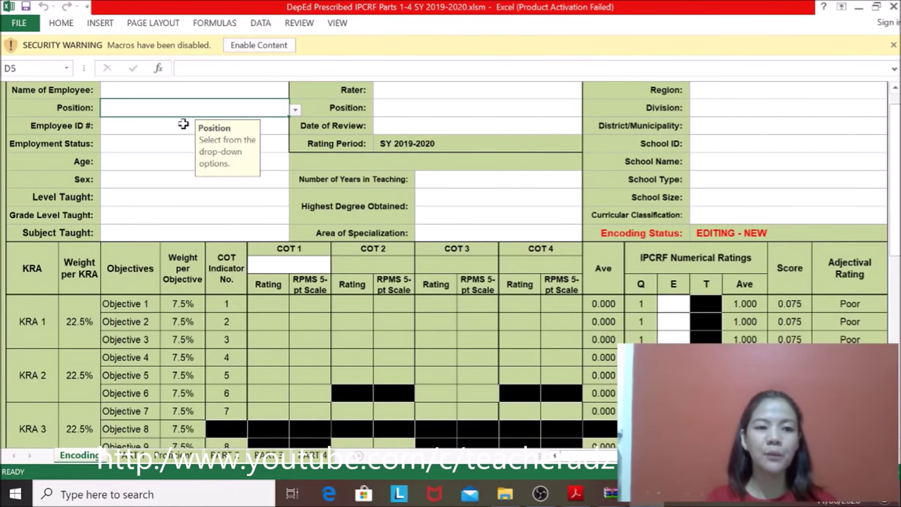
click(295, 114)
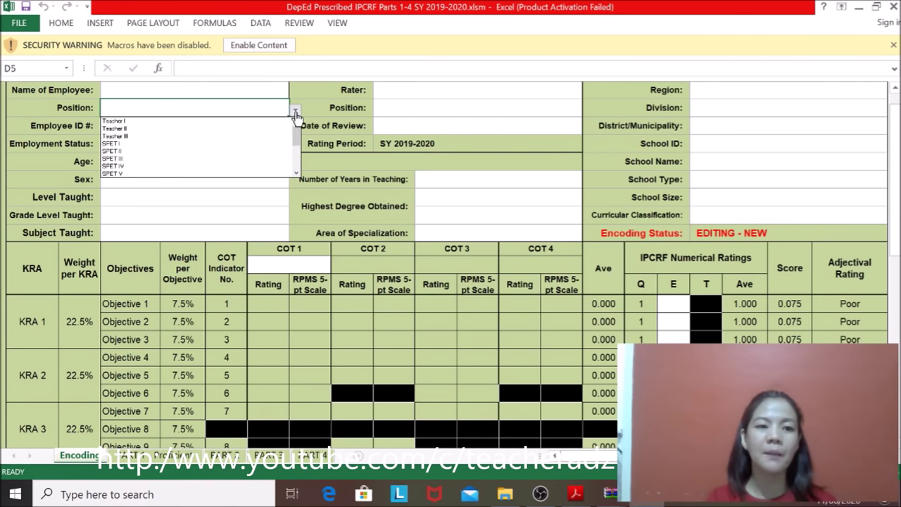
click(171, 128)
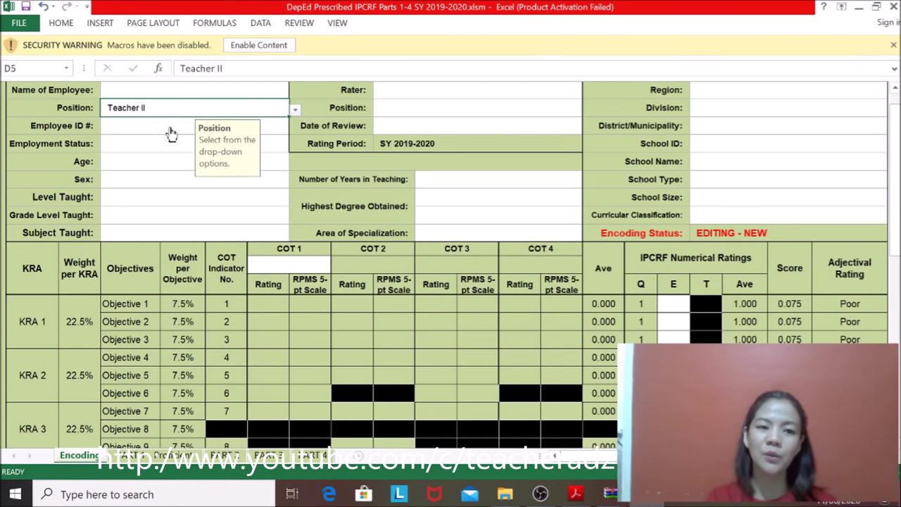
click(296, 114)
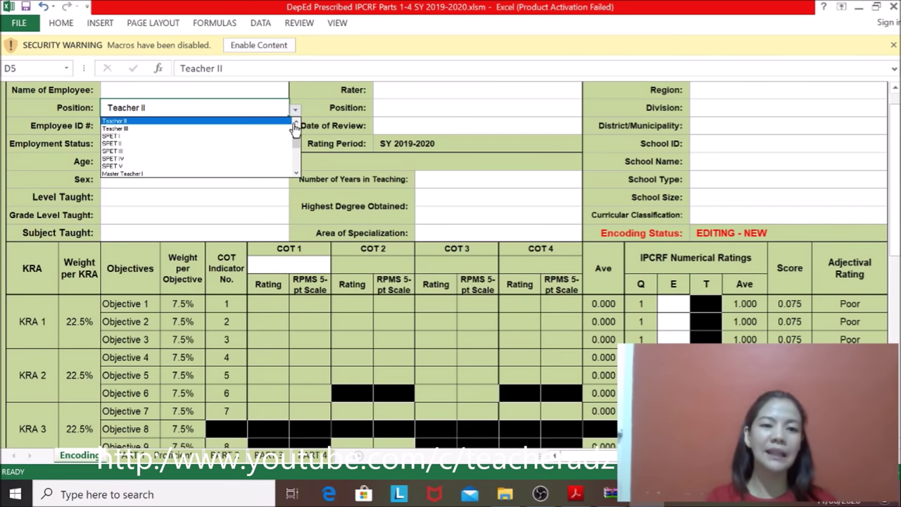
scroll(295, 143, down, 1)
scroll(295, 142, down, 3)
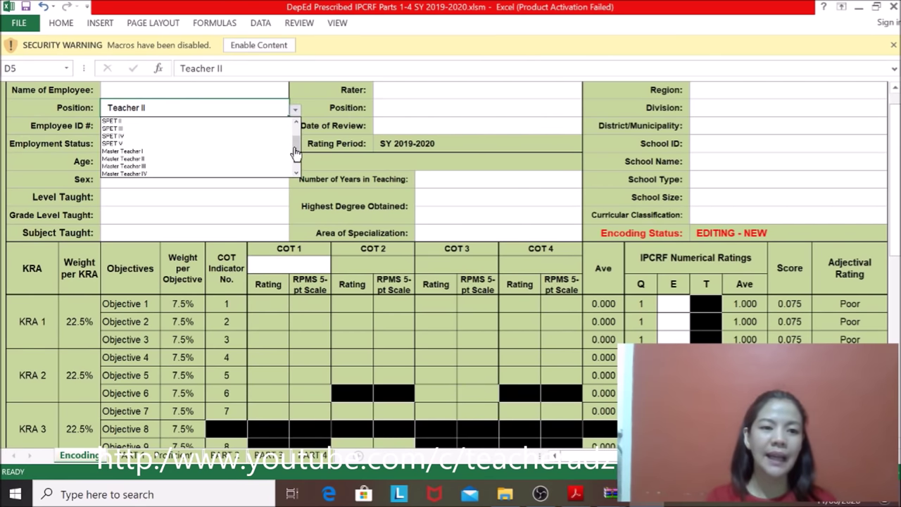
click(130, 152)
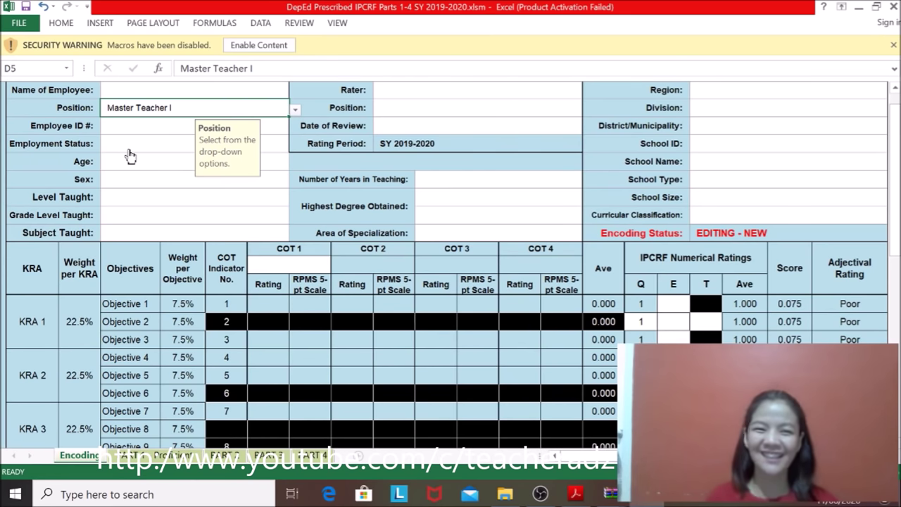
Step: Switch Position through Teacher I, SPET IV and Special Science Teacher I to Master Teacher IV
click(295, 110)
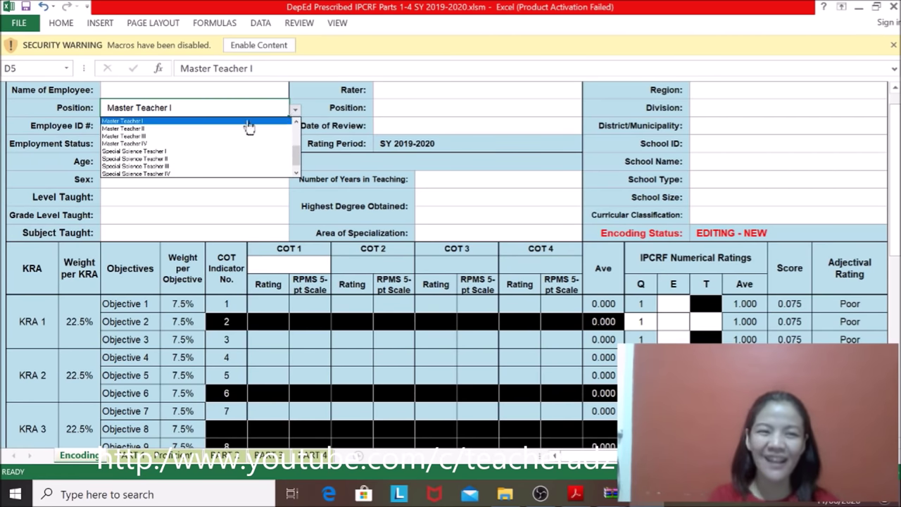
scroll(298, 152, up, 1)
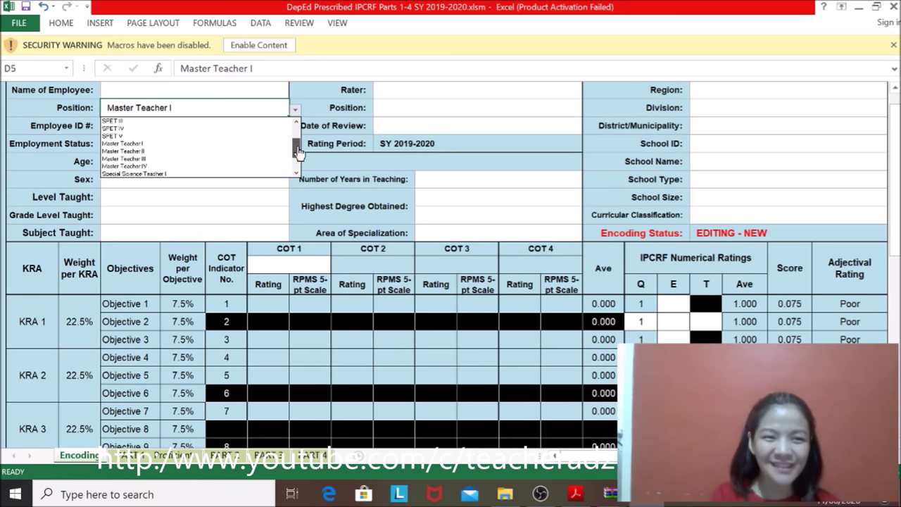
scroll(299, 152, up, 2)
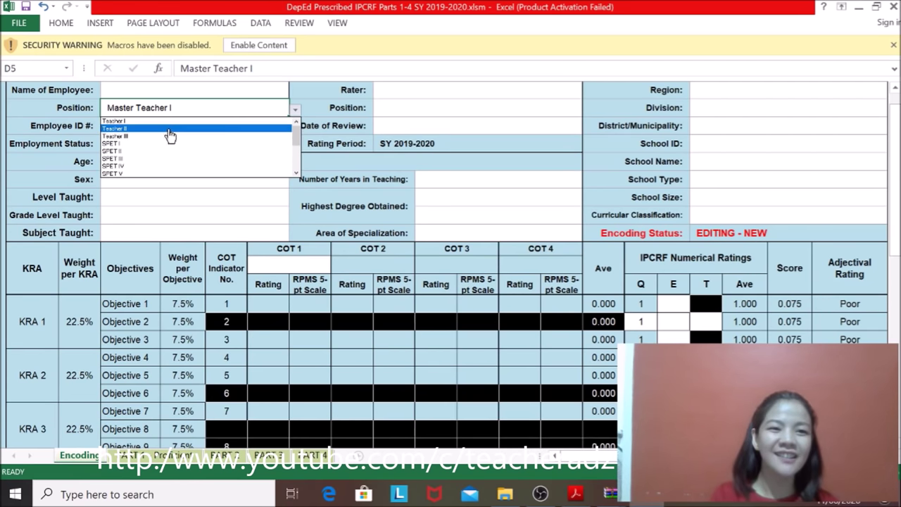
click(159, 121)
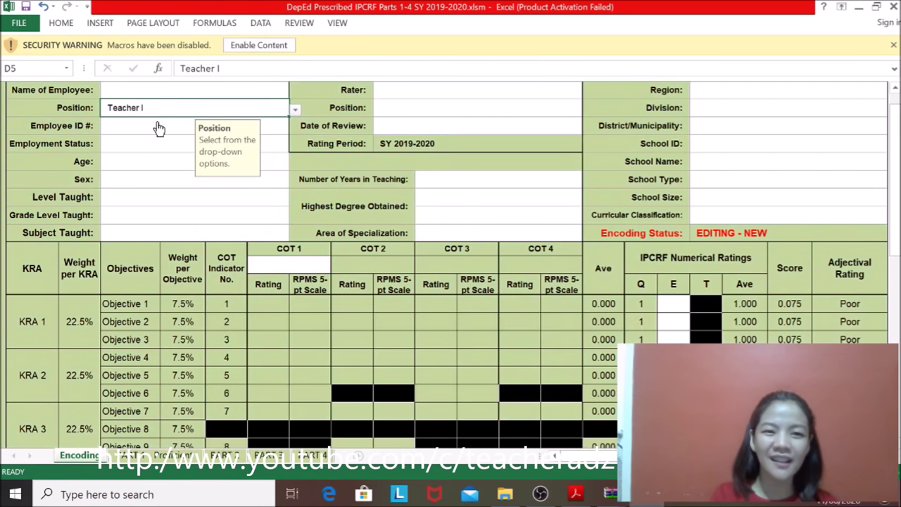
click(296, 111)
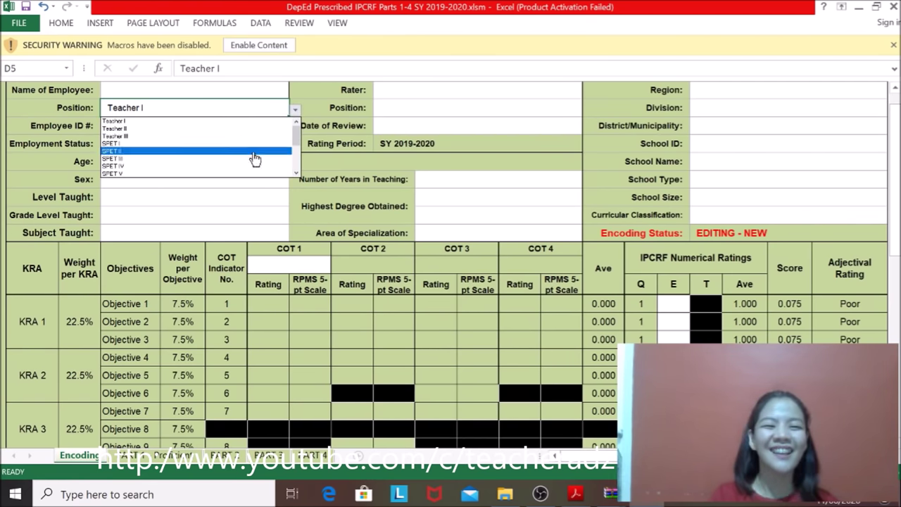
click(229, 167)
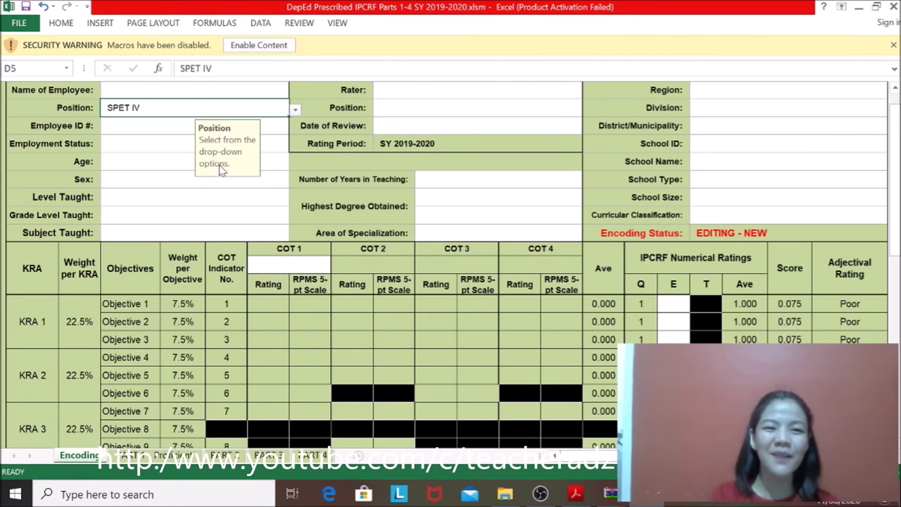
click(295, 110)
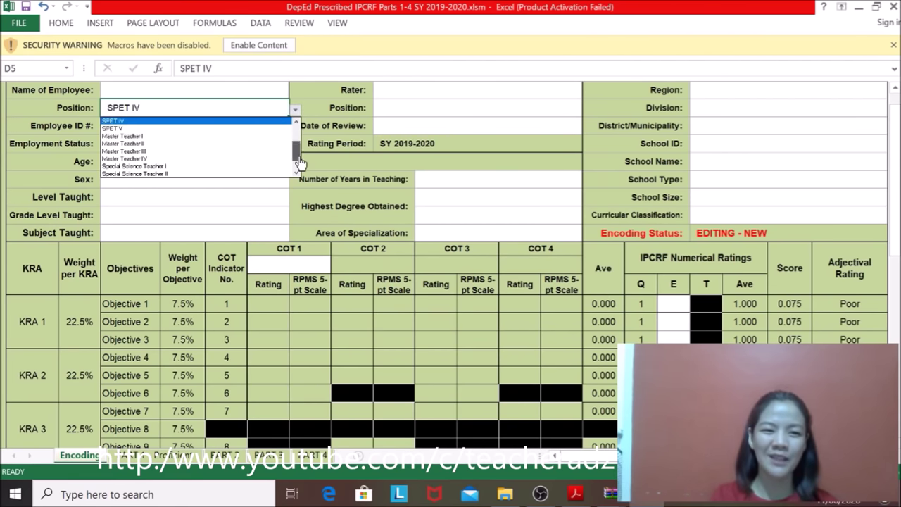
click(140, 167)
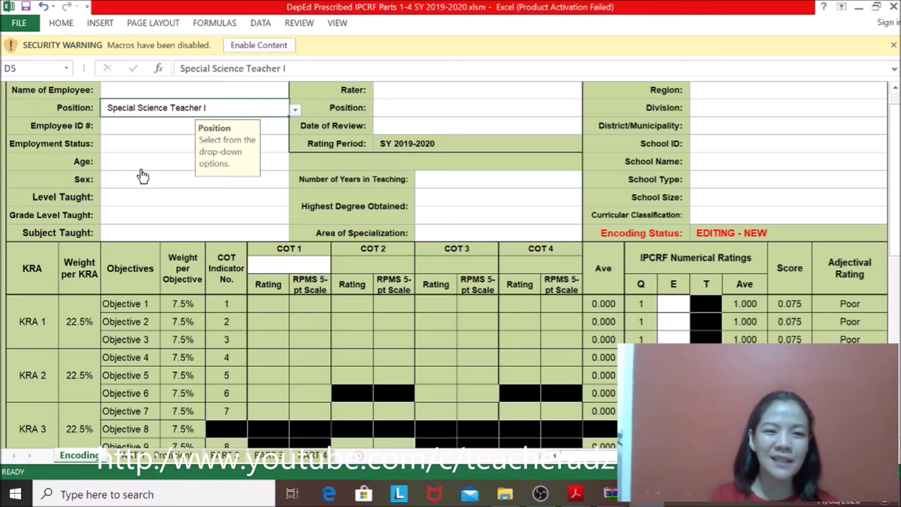
click(295, 110)
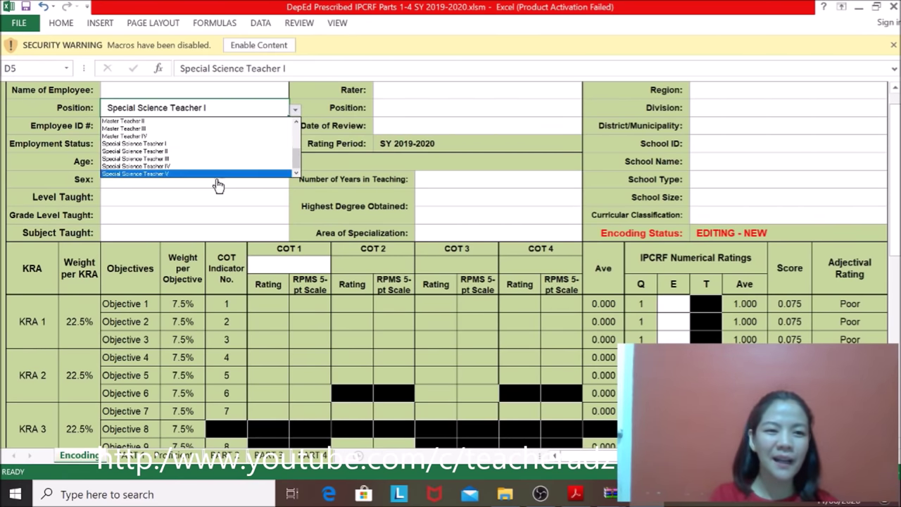
click(174, 133)
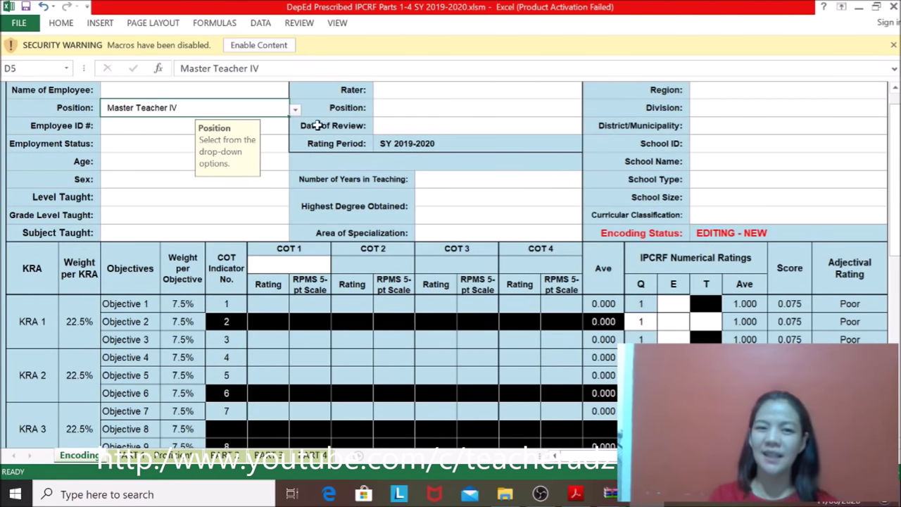
Step: Try Master Teacher II and III as the Position, then settle back on Master Teacher IV
click(299, 111)
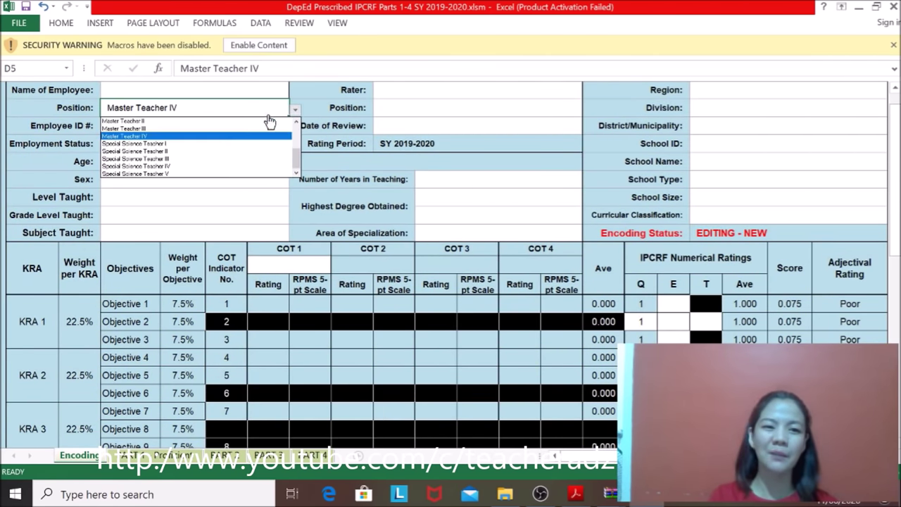
click(213, 131)
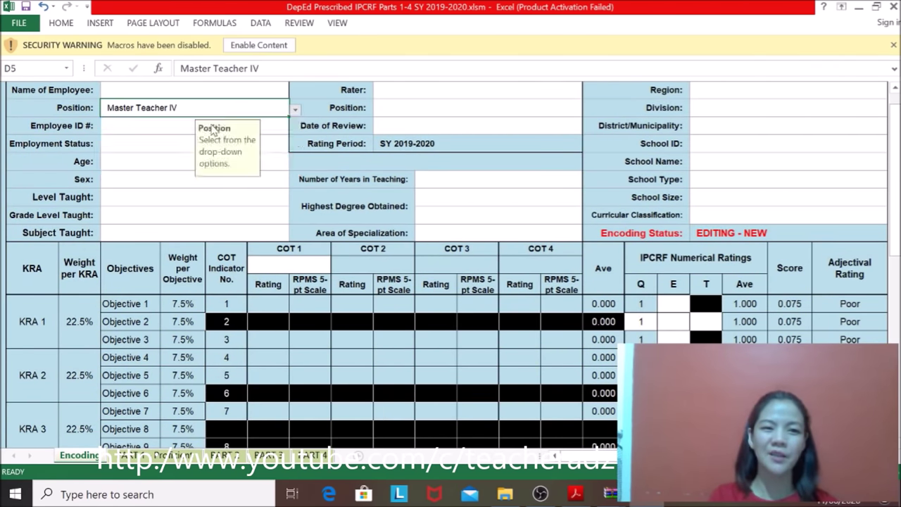
click(295, 110)
click(198, 130)
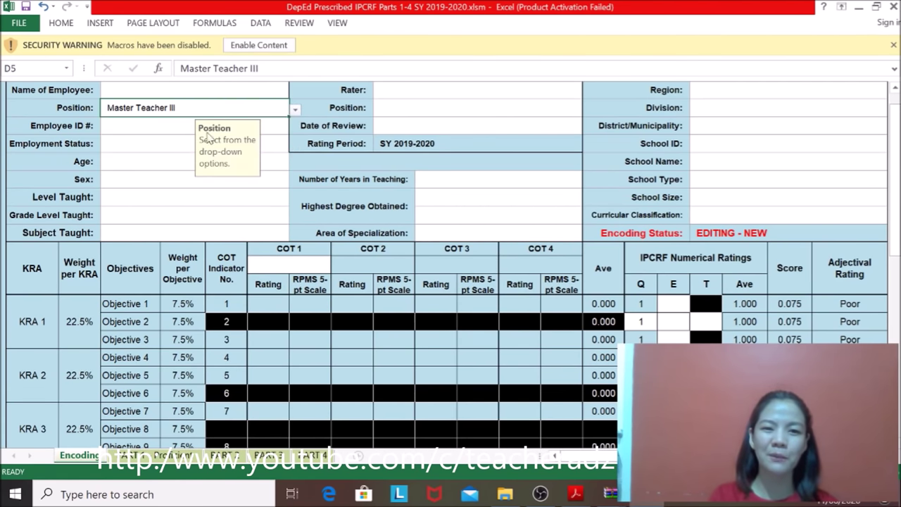
click(296, 113)
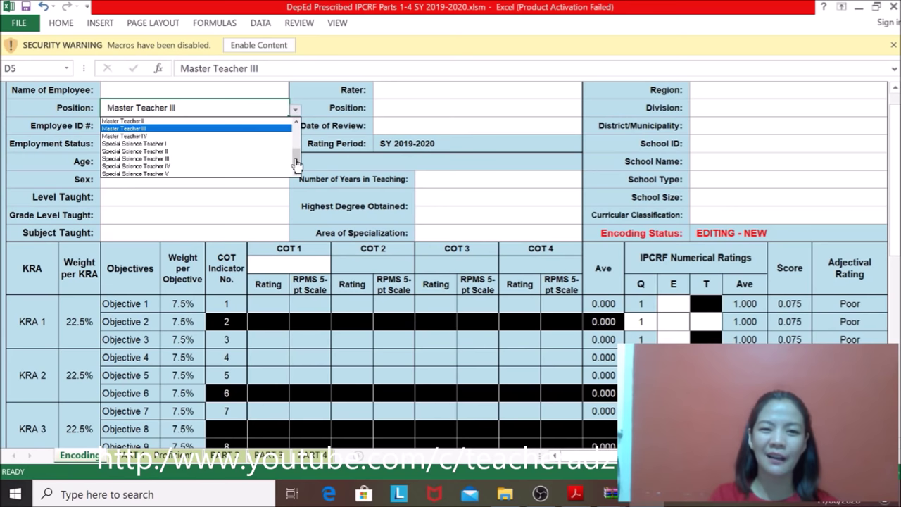
drag(295, 161, 296, 148)
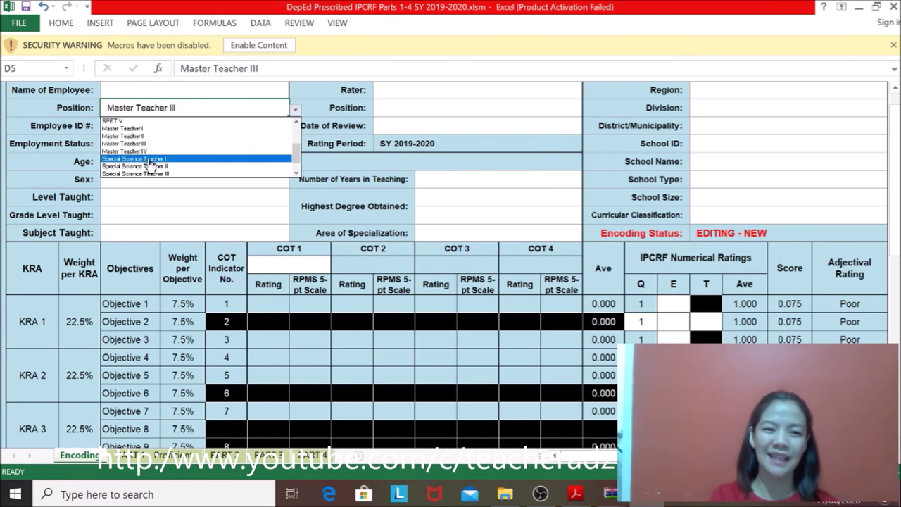
click(152, 158)
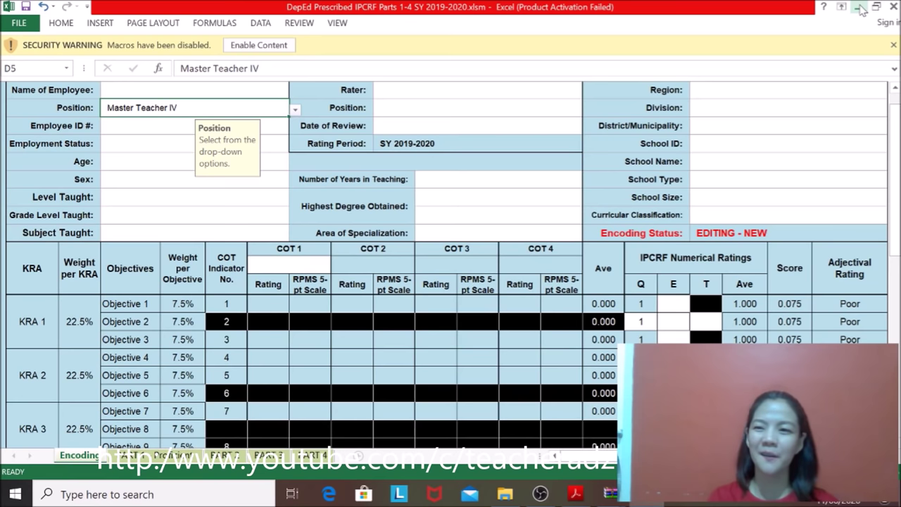
Step: Minimize Excel and scroll IPCRFUserGuide.pdf to the page 15 FAQ covering questions 5–10
click(860, 9)
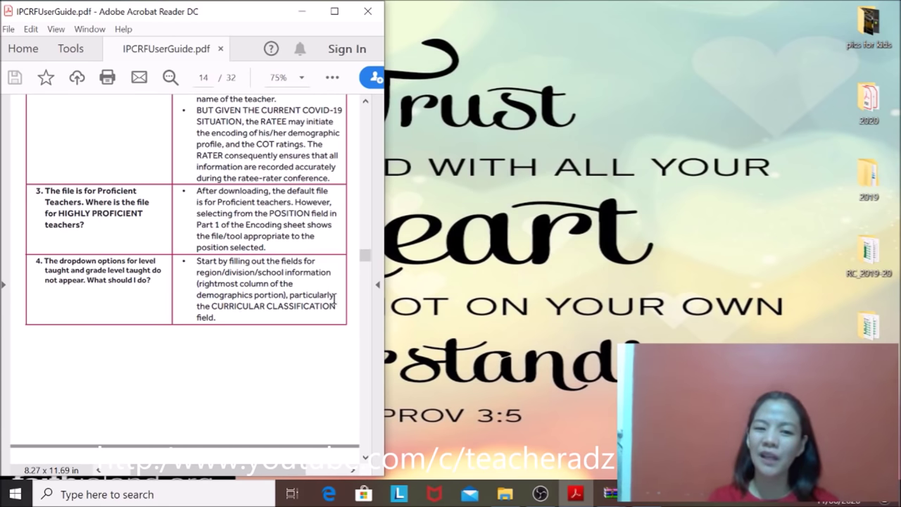
scroll(366, 259, down, 2)
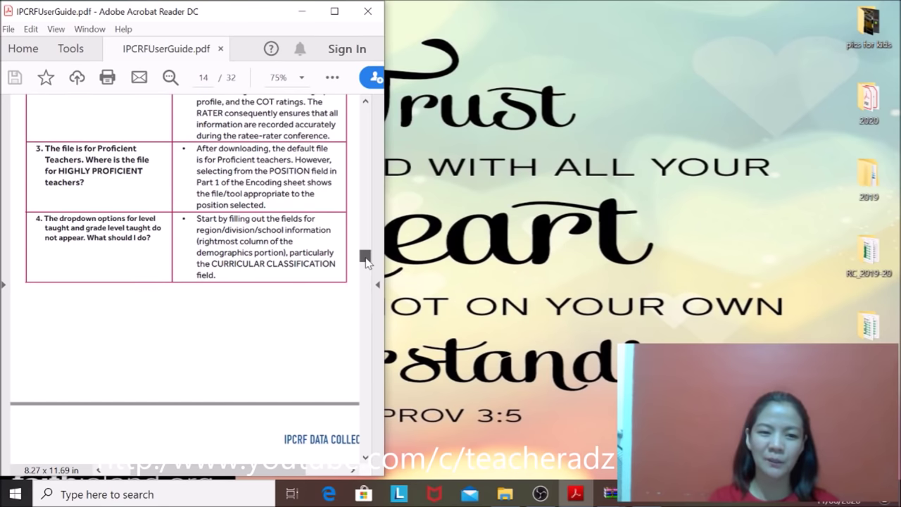
scroll(366, 261, down, 15)
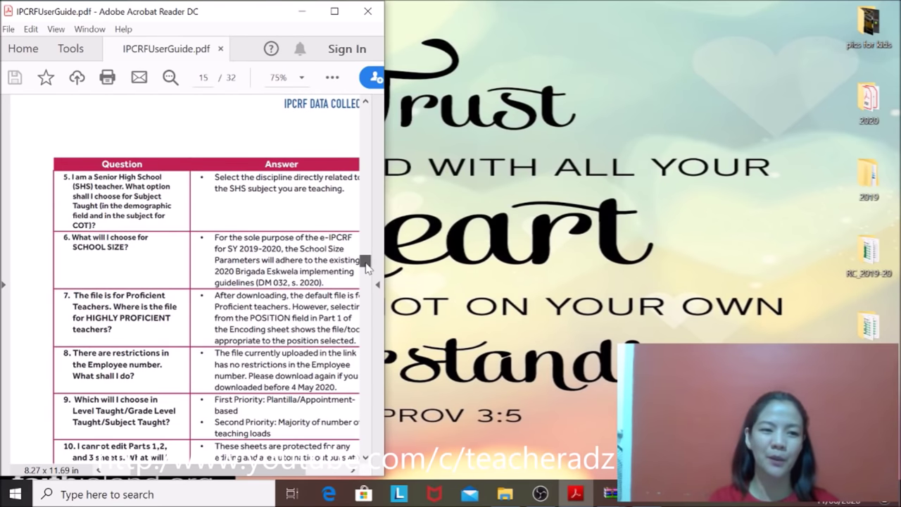
scroll(366, 266, down, 2)
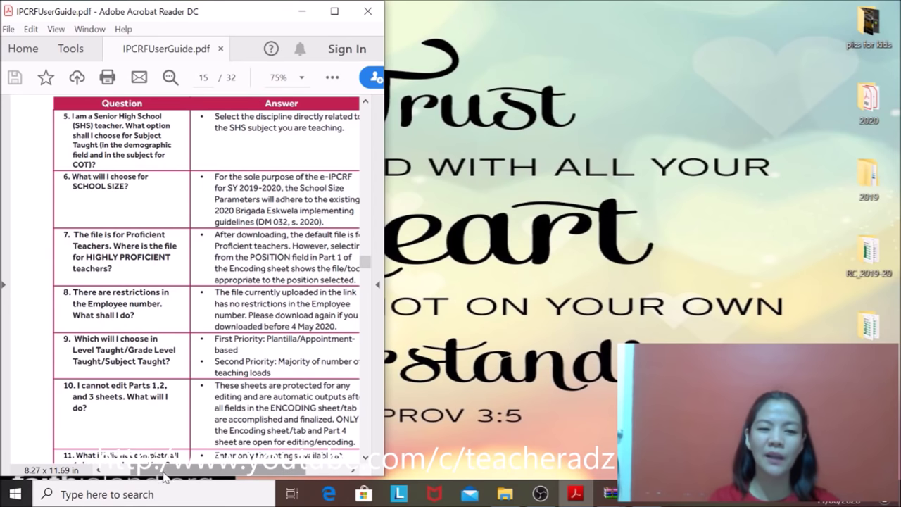
drag(164, 476, 176, 479)
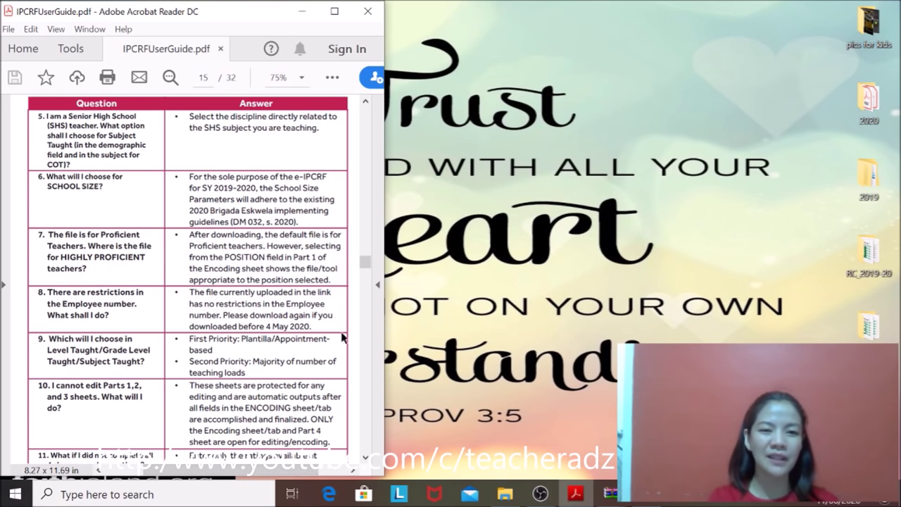
Step: Scroll to FAQs 11 and 12 on incomplete classroom observations and four COT rating sheets
click(365, 103)
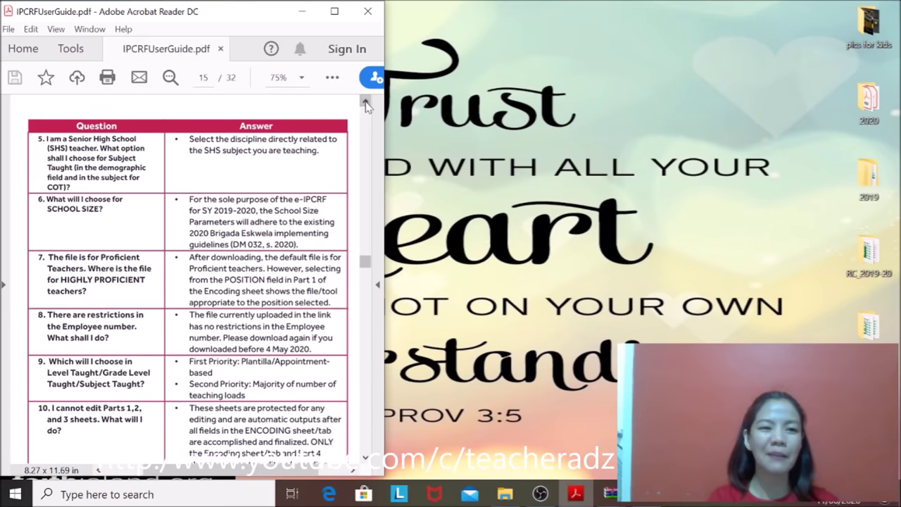
click(365, 104)
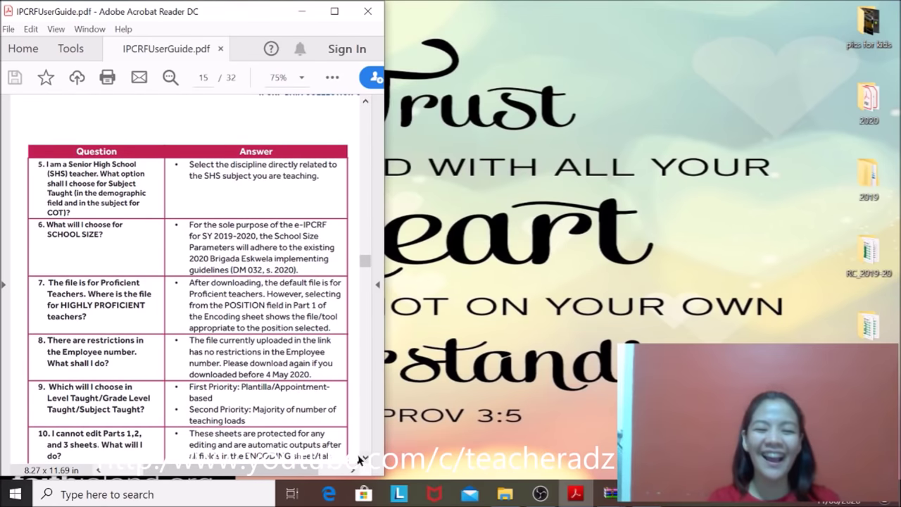
click(365, 457)
click(366, 456)
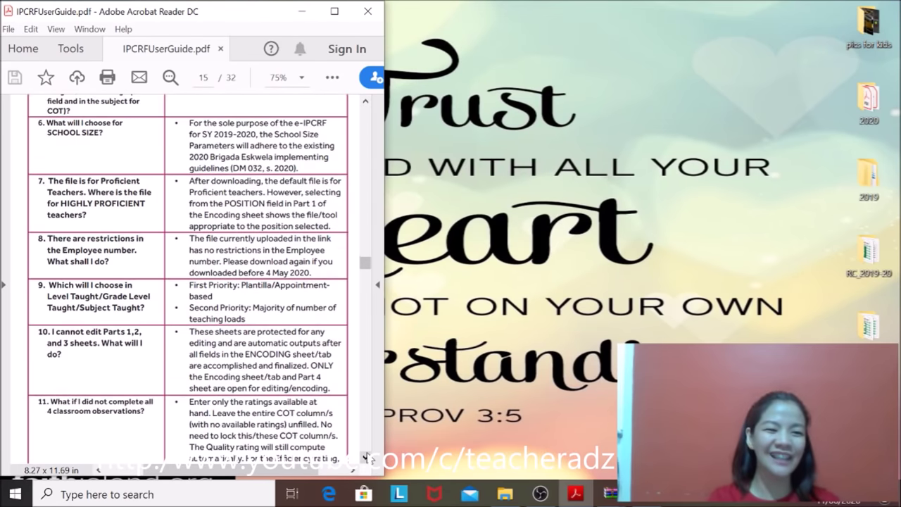
click(365, 457)
click(365, 456)
click(365, 457)
click(365, 457)
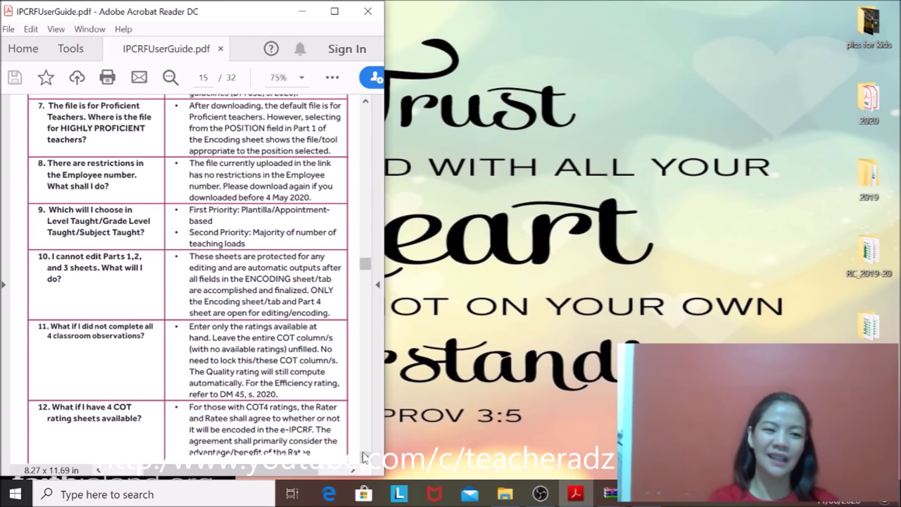
click(366, 458)
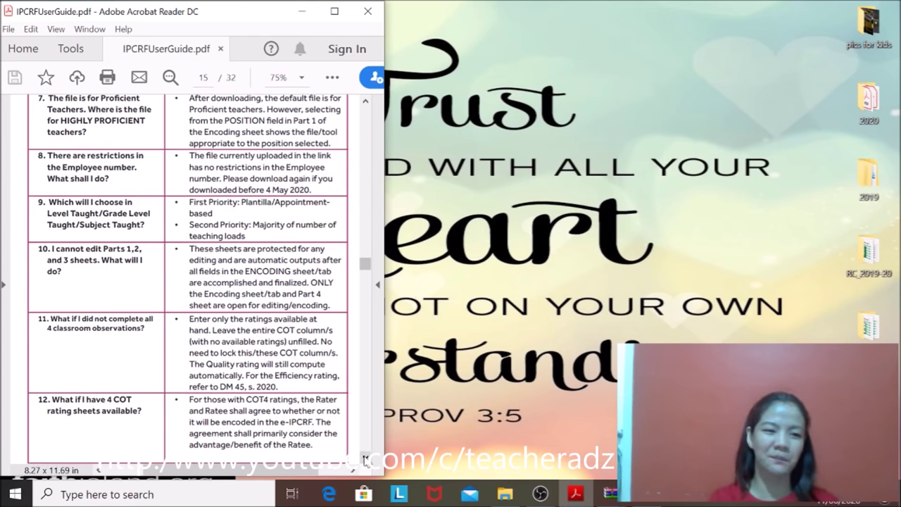
click(365, 458)
click(365, 458)
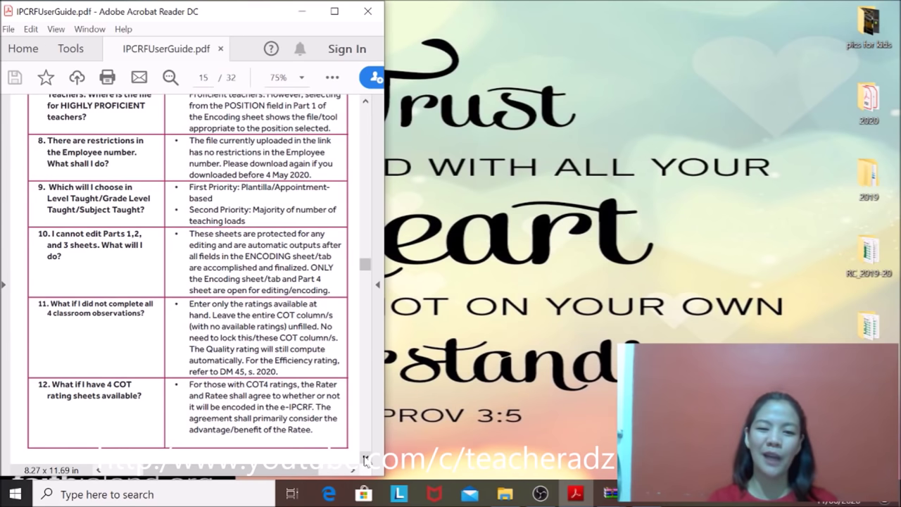
click(365, 459)
Step: Scroll below question 12 to the end of the FAQ table
click(366, 459)
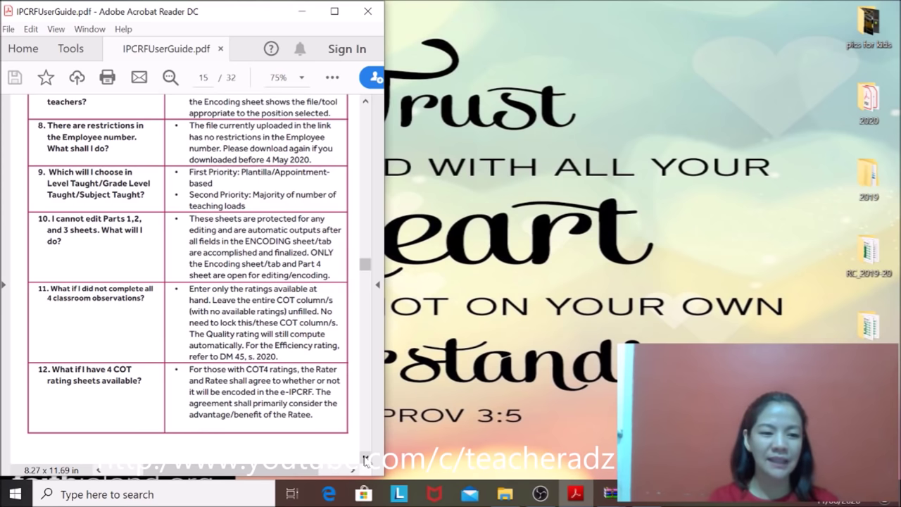
click(365, 459)
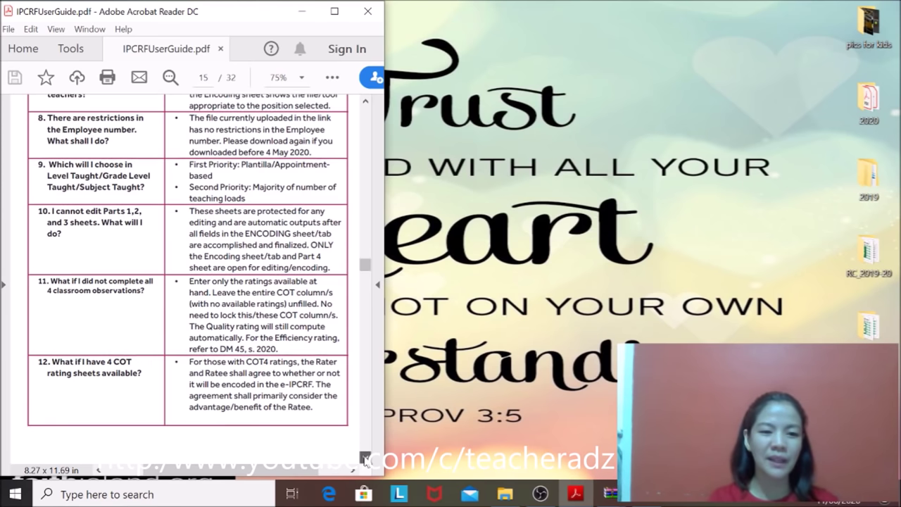
click(365, 459)
click(365, 459)
click(366, 458)
click(366, 459)
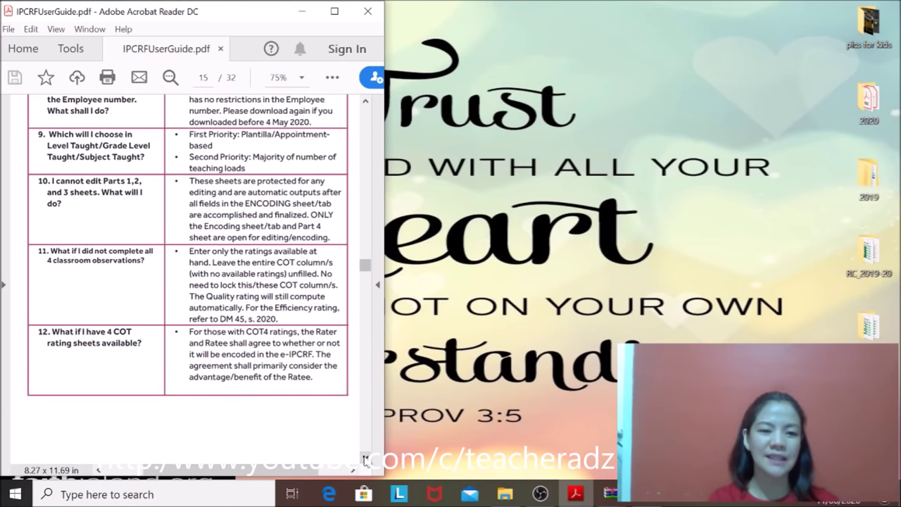
click(365, 459)
click(365, 459)
click(365, 458)
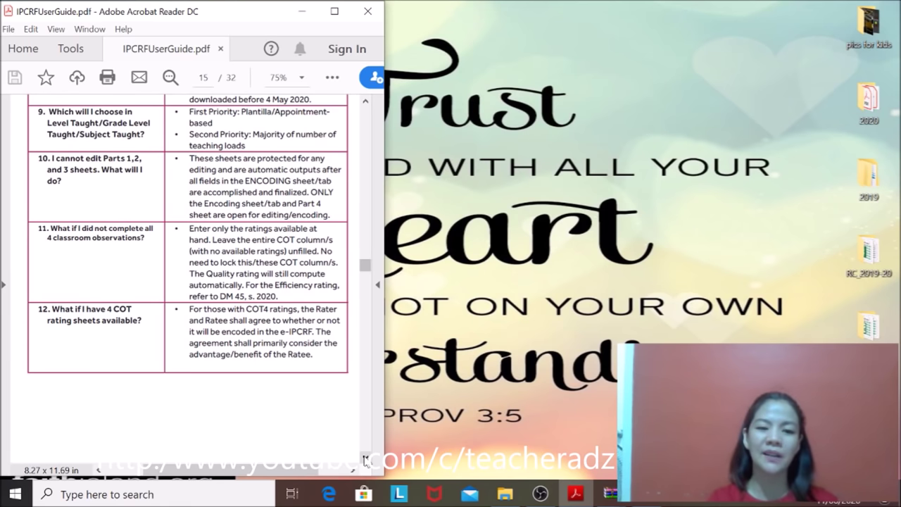
Step: Scroll on to the Submission and Monitoring of IPCRF Data section, then bring up OBS Studio
click(366, 459)
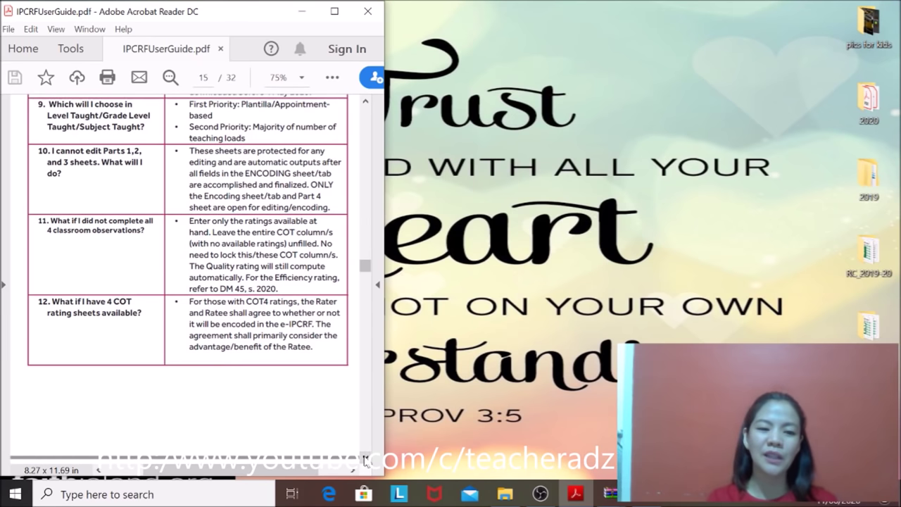
drag(365, 459, 365, 459)
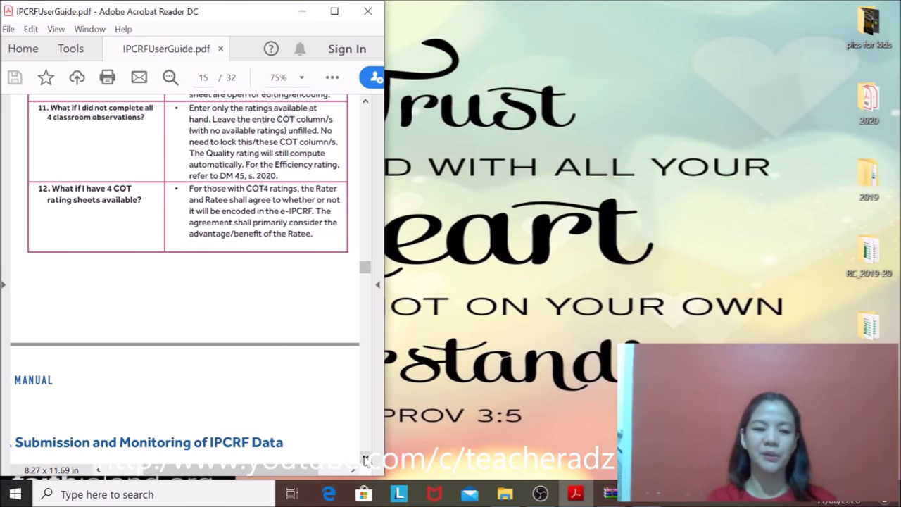
drag(366, 459, 366, 459)
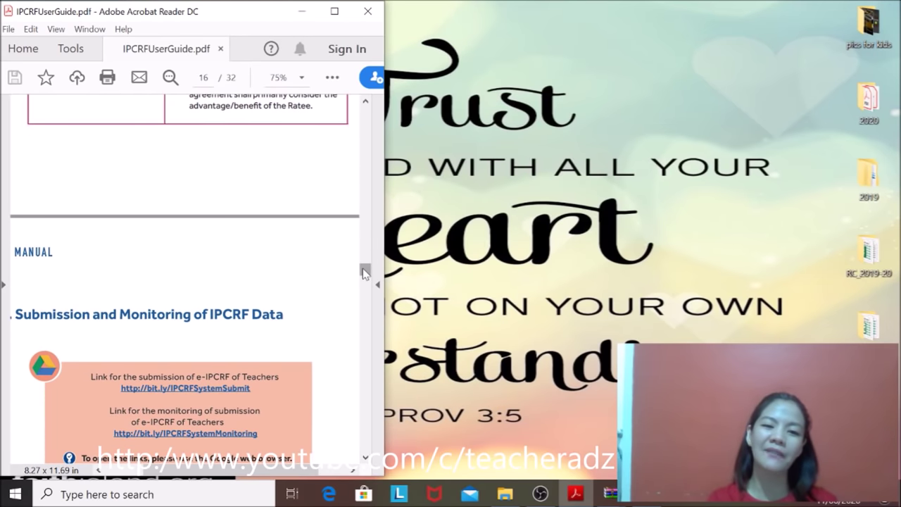
drag(364, 273, 364, 264)
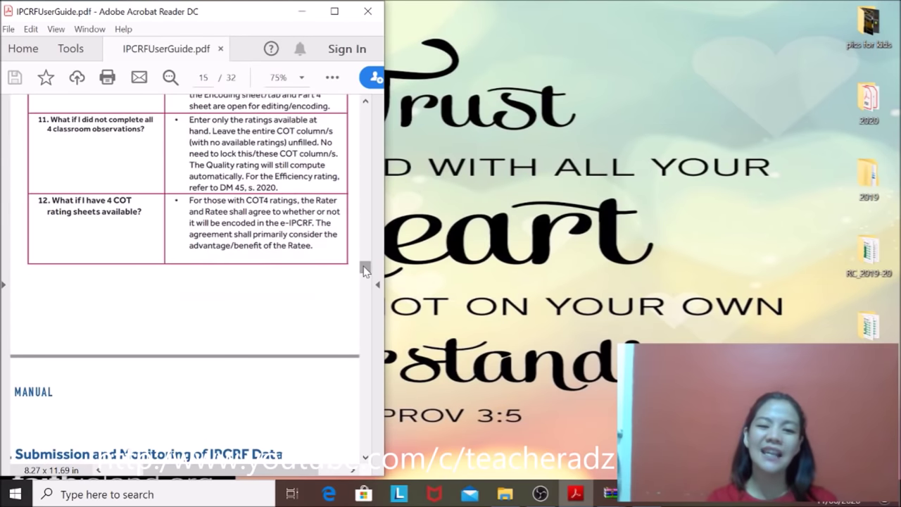
click(539, 494)
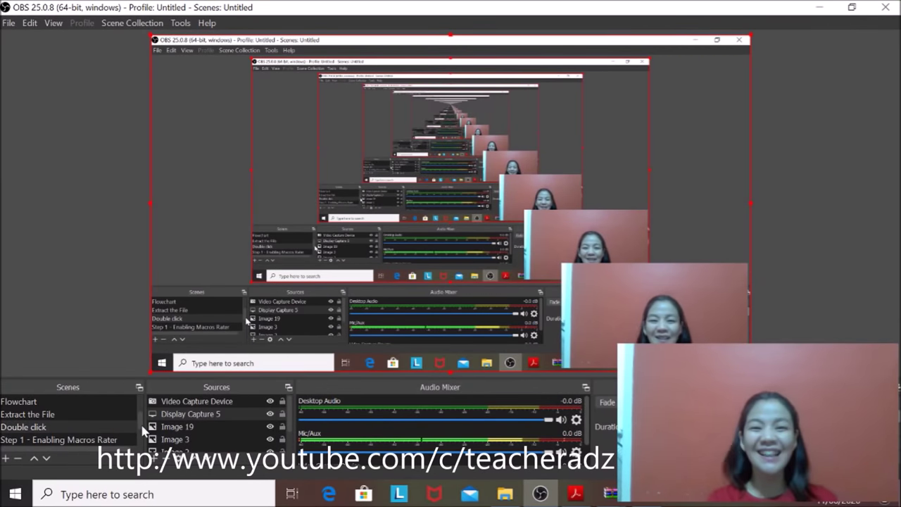
Step: Scroll up in the OBS Studio window
scroll(144, 431, up, 2)
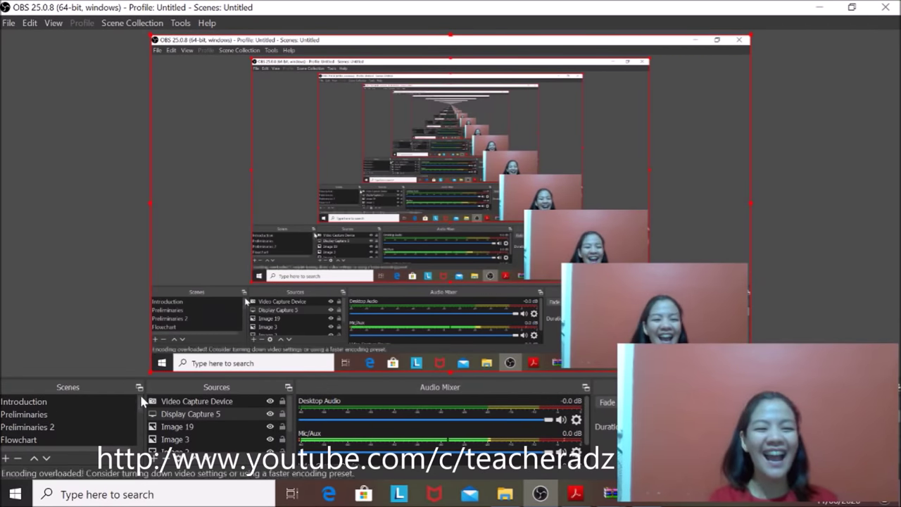